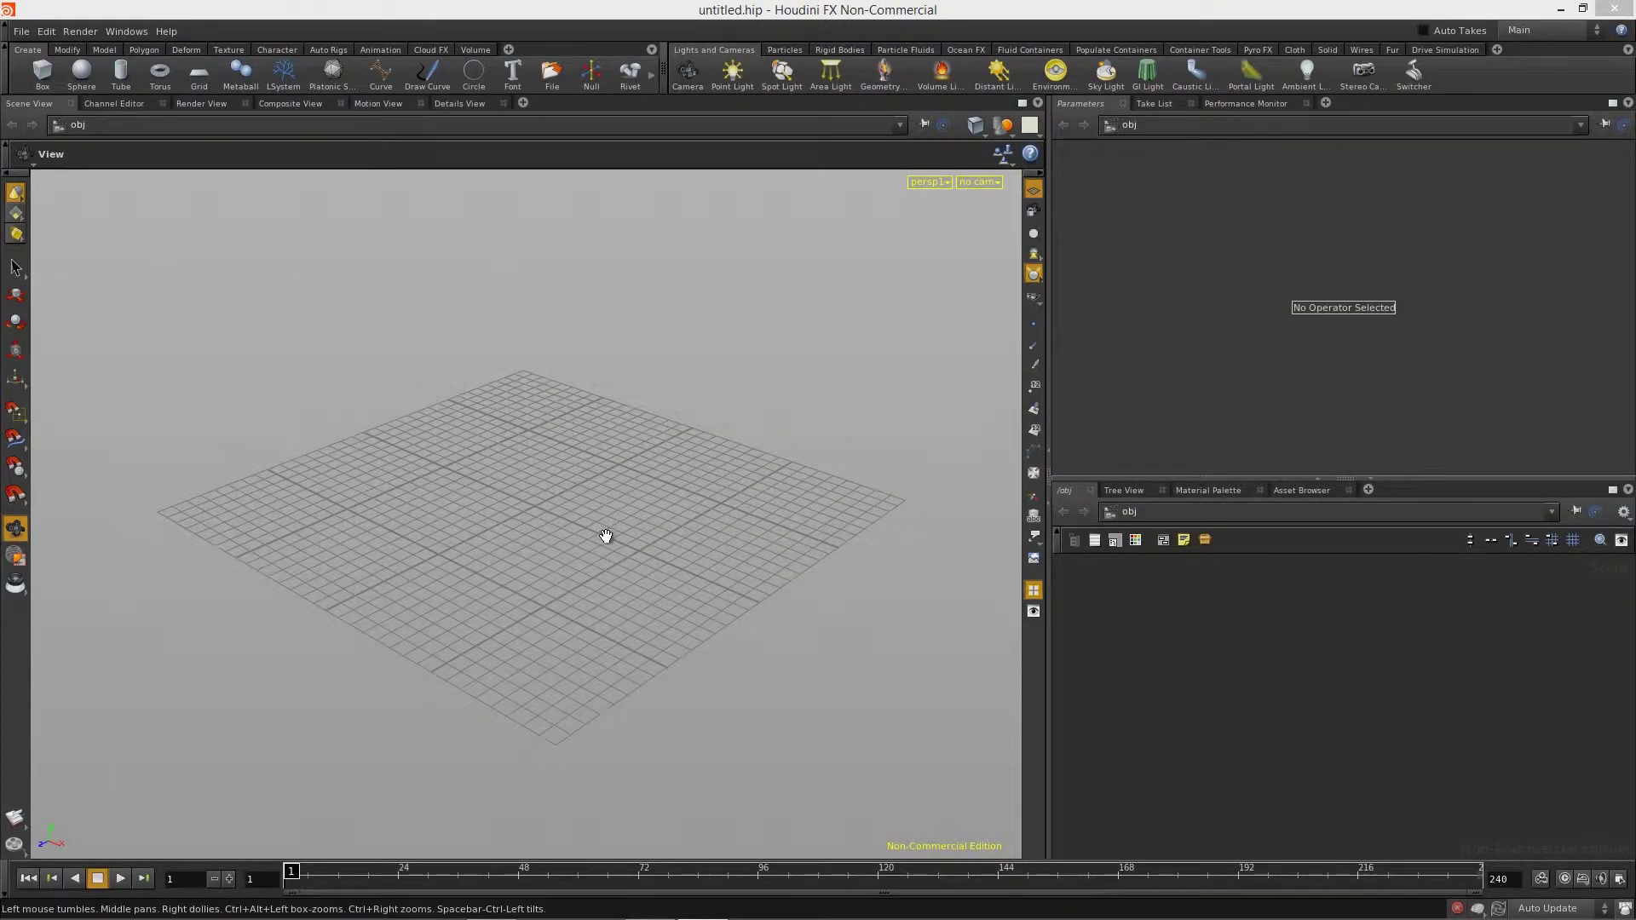
drag(691, 500, 503, 569)
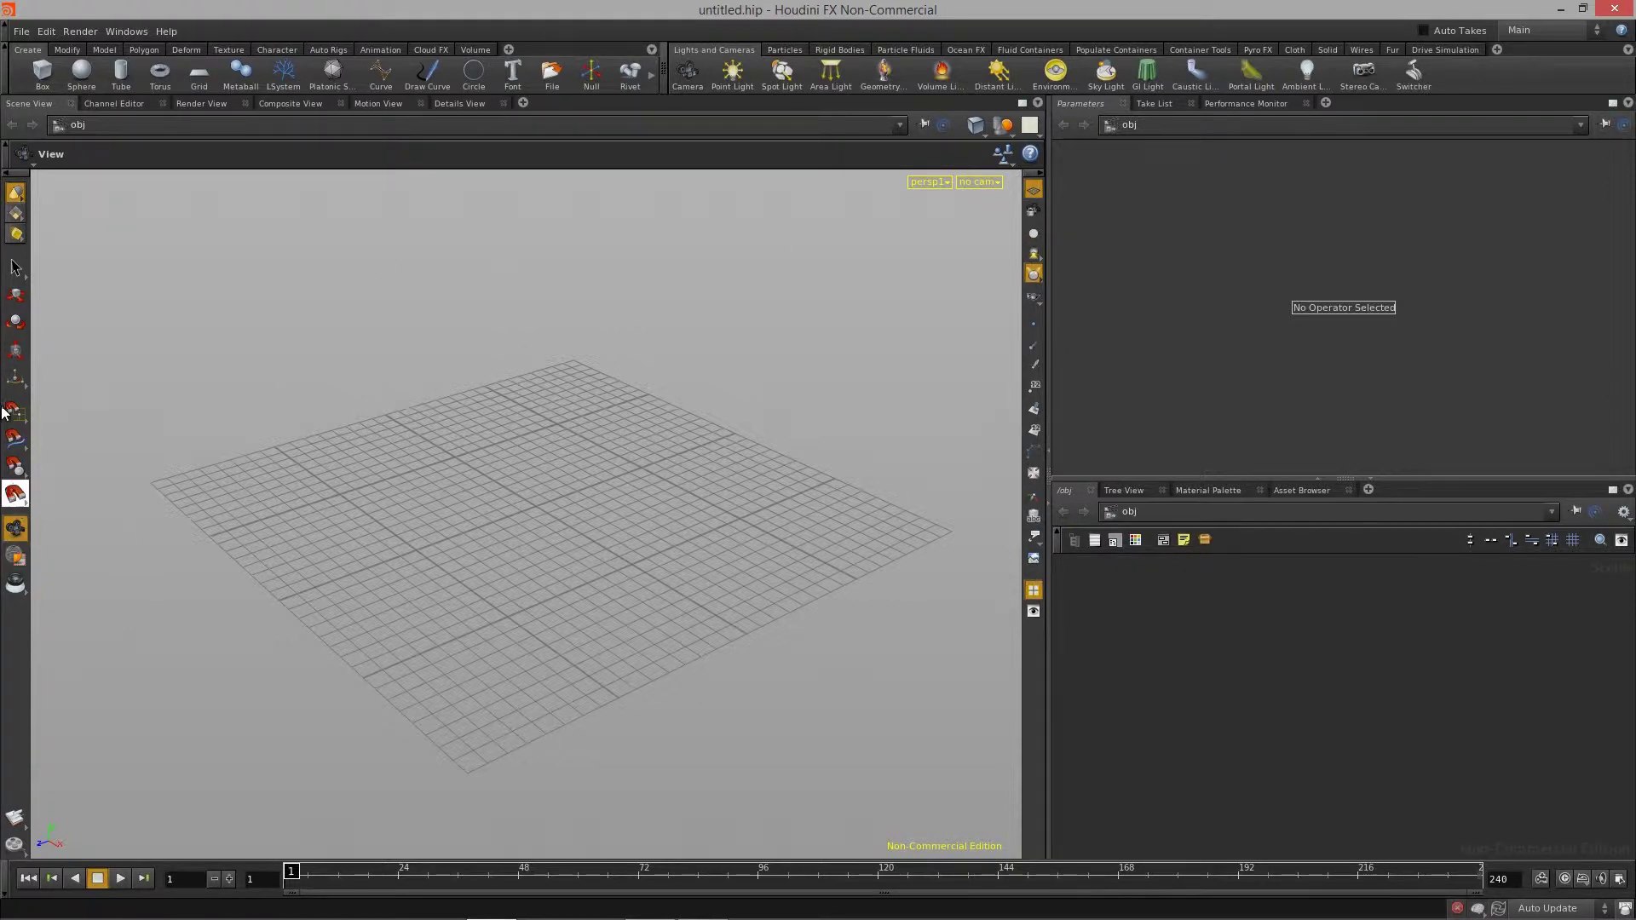
drag(596, 508, 583, 595)
drag(535, 524, 555, 523)
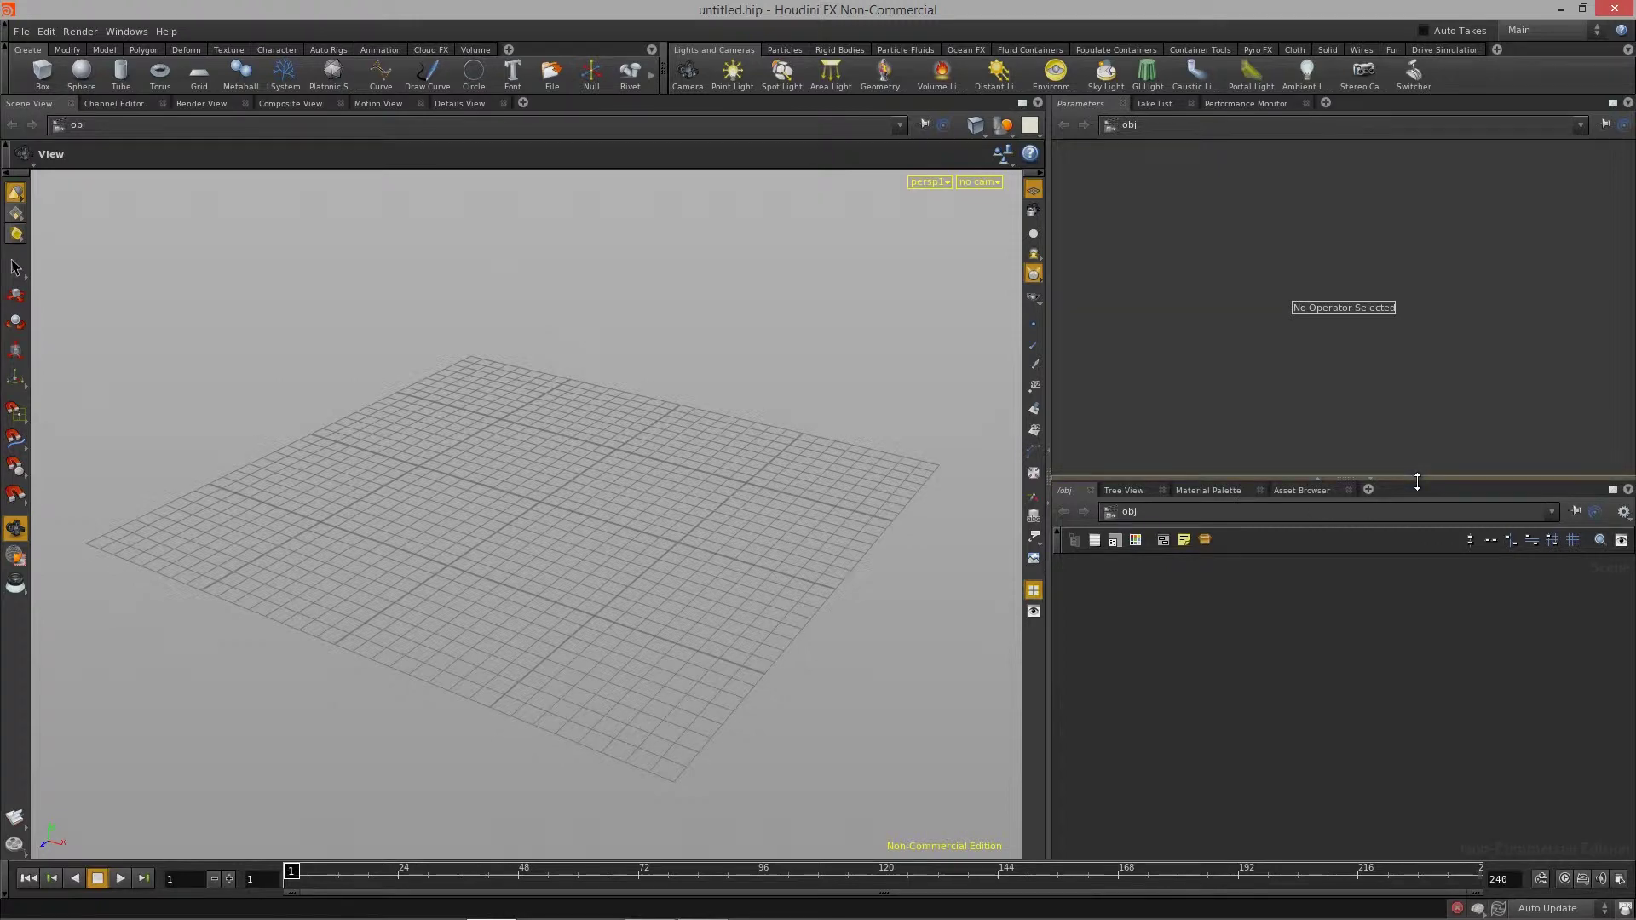
mouse_move(1420, 475)
mouse_down()
mouse_move(1422, 461)
mouse_move(1406, 479)
mouse_up()
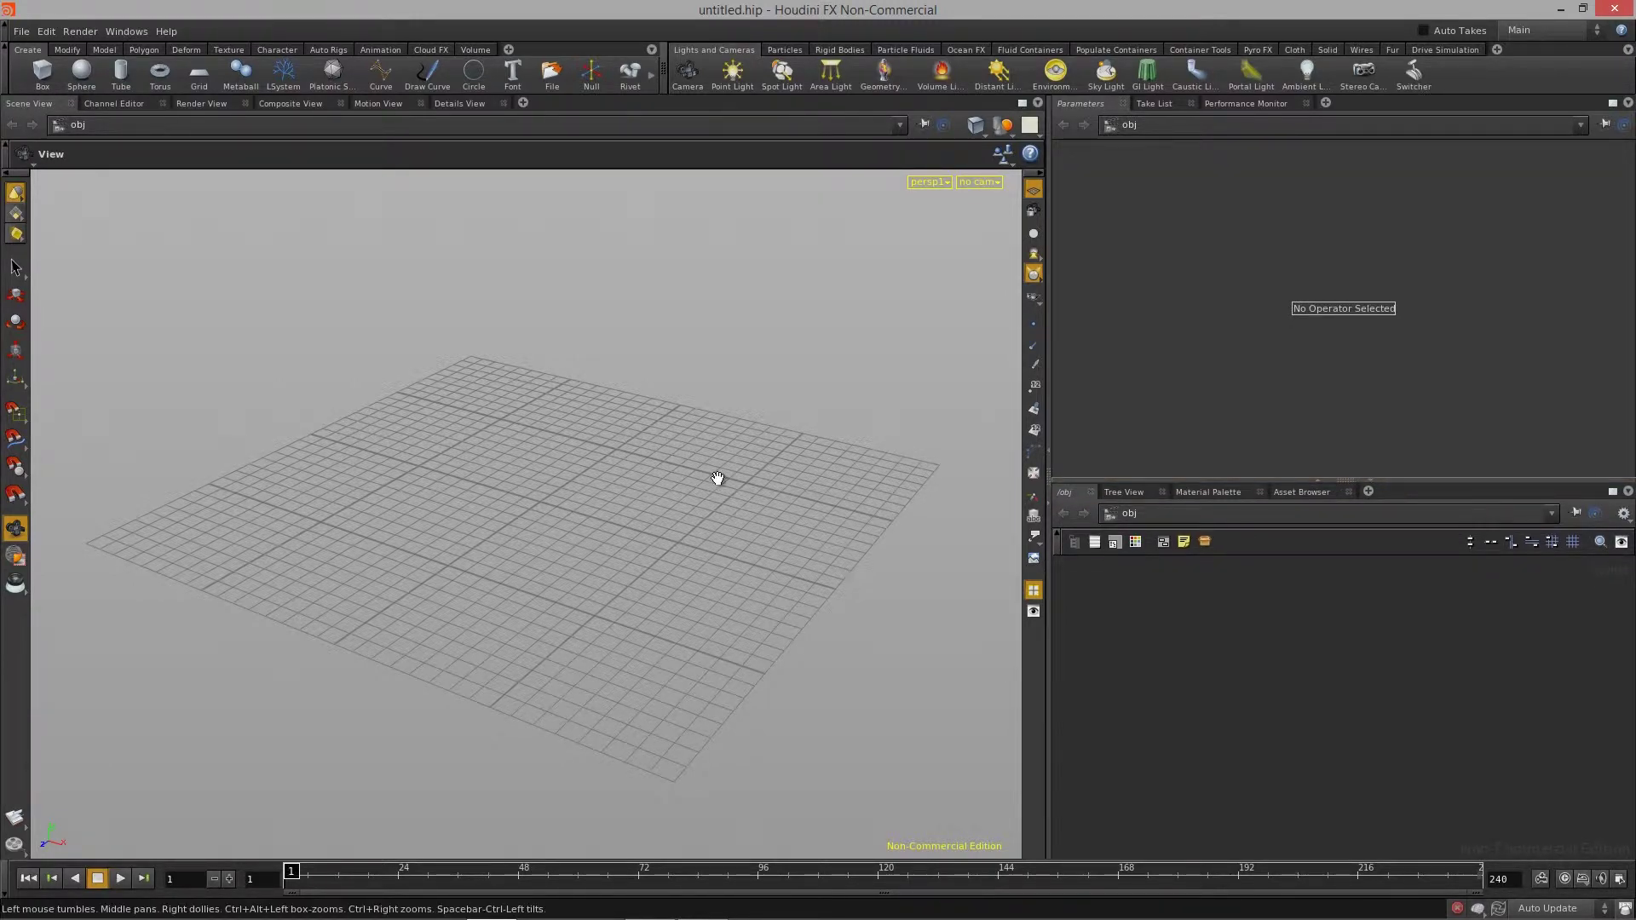
drag(716, 475, 626, 512)
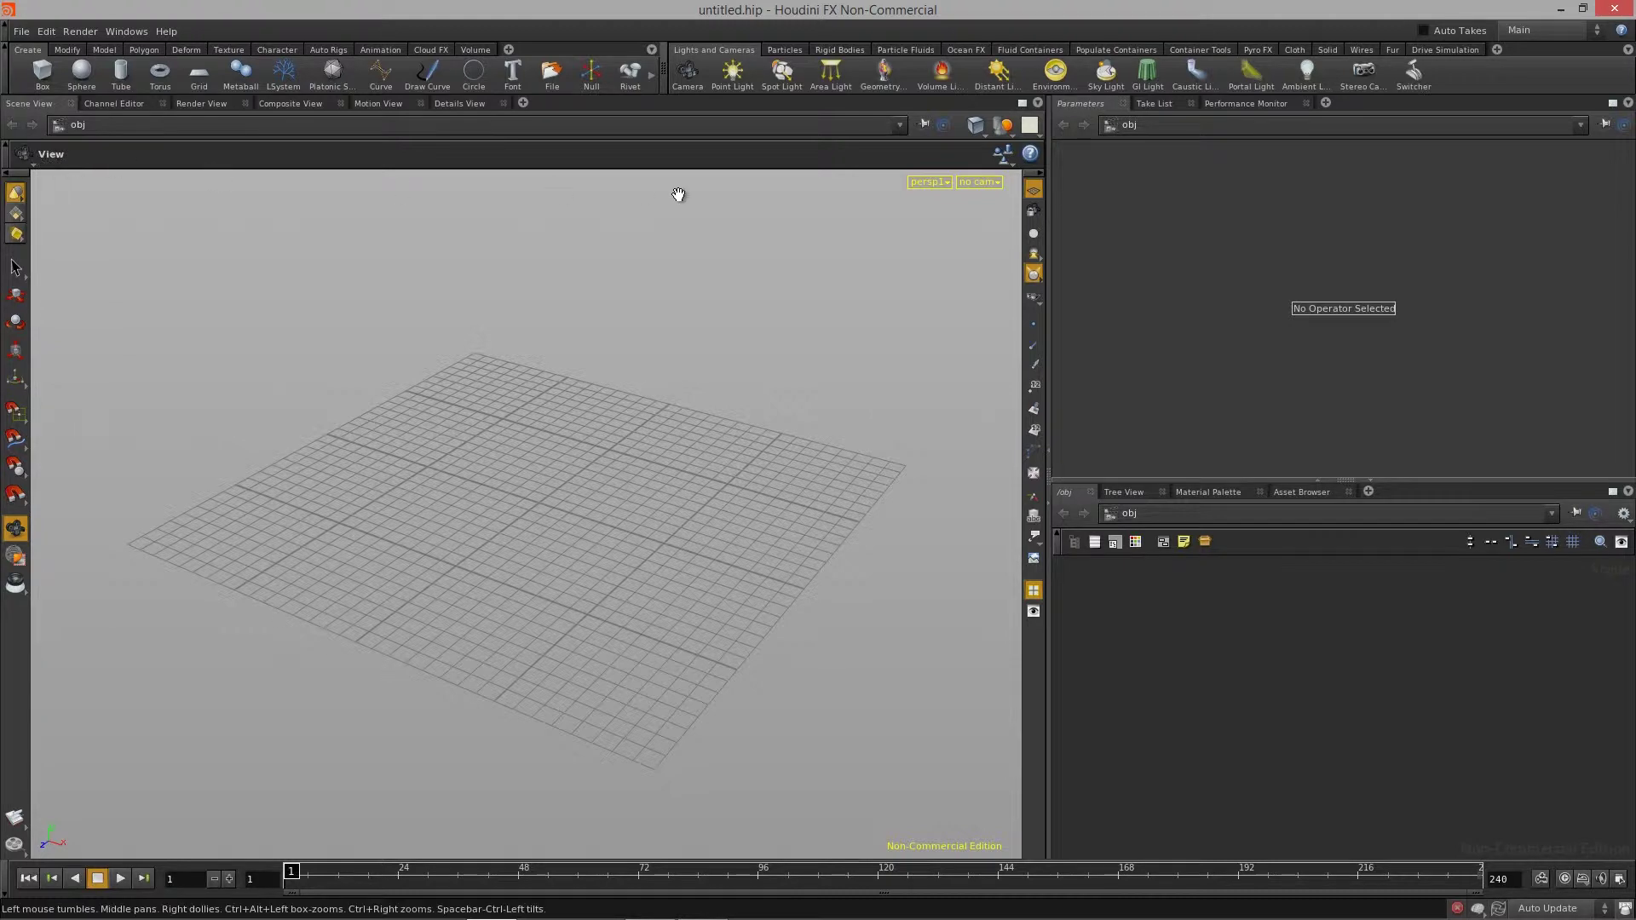
drag(641, 509, 657, 460)
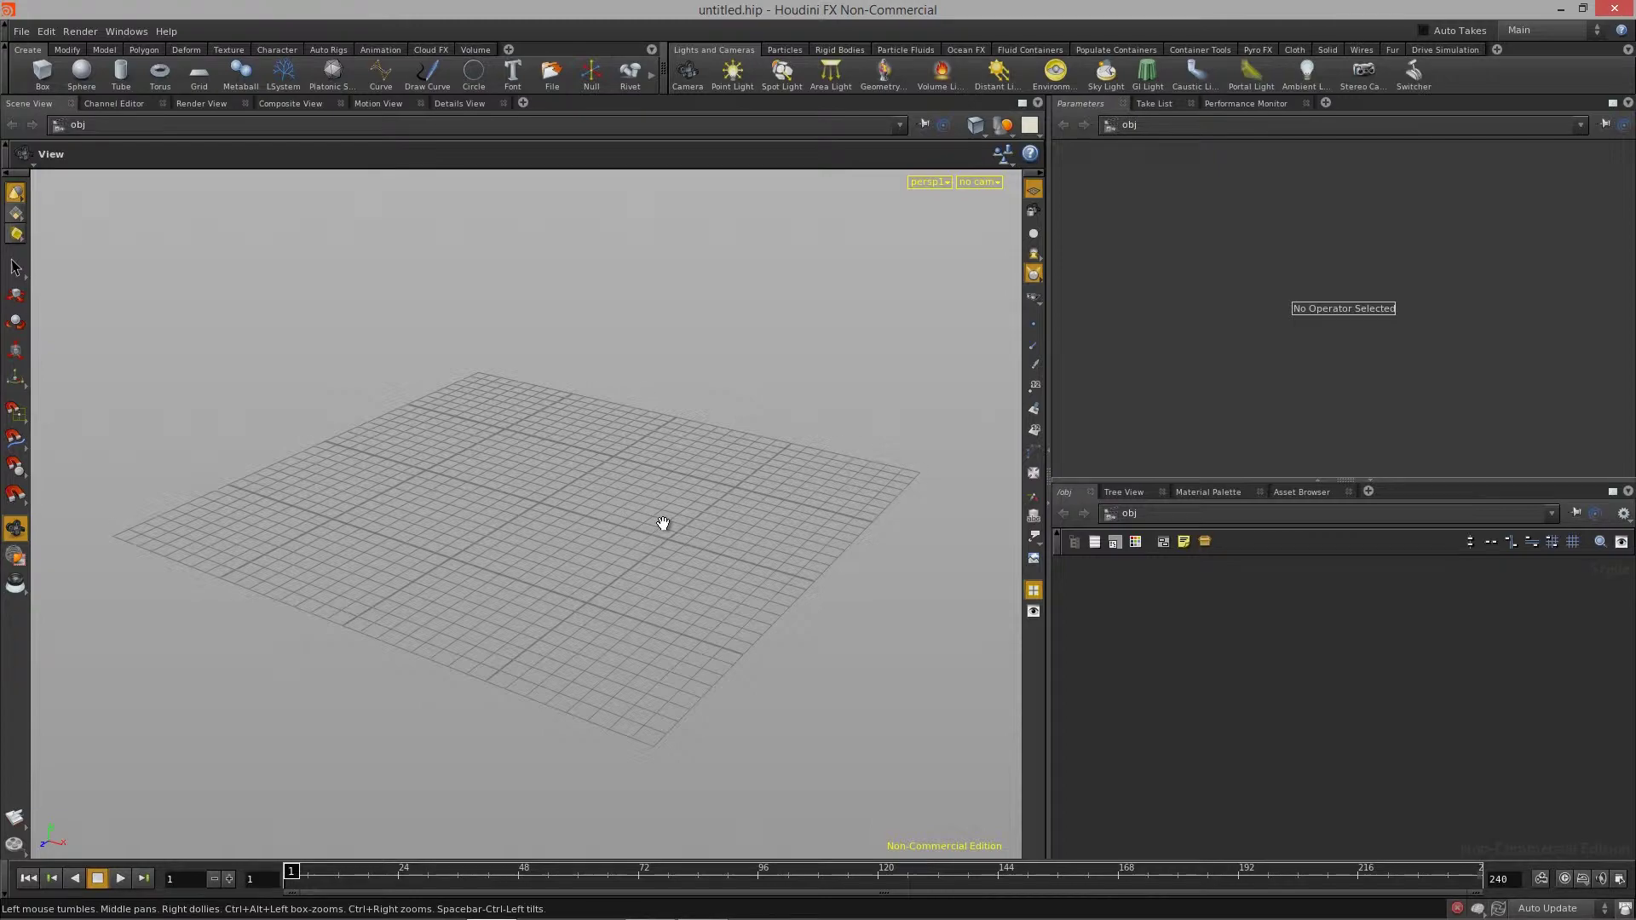
drag(663, 523, 513, 535)
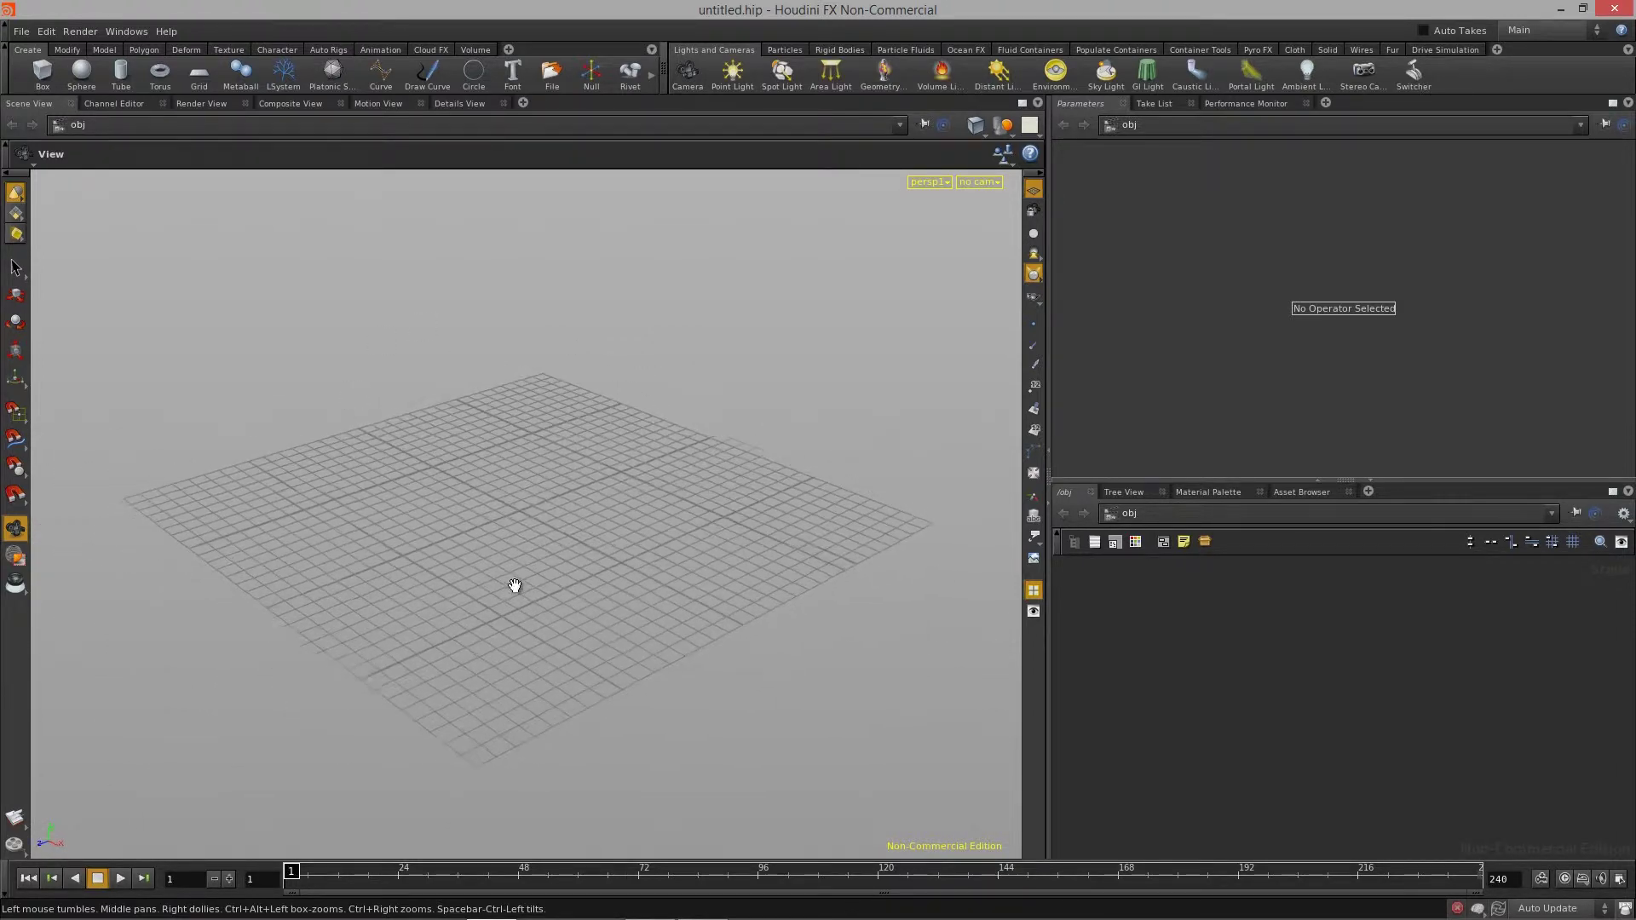
drag(398, 373, 533, 559)
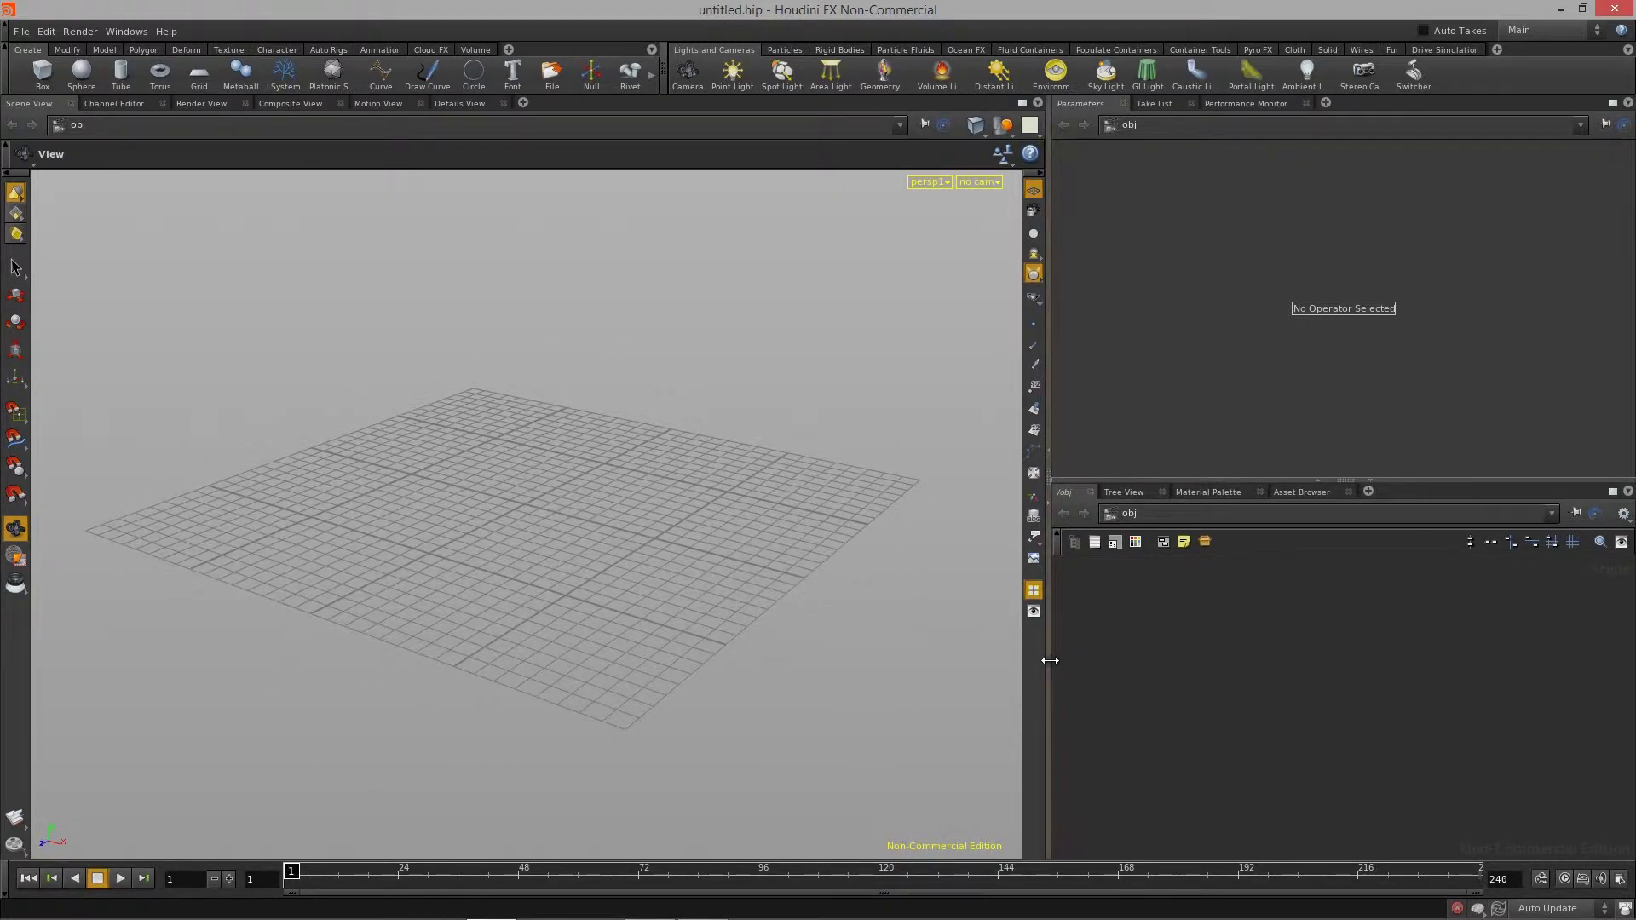
Widen the parameter and network panes at the viewport's expense and enlarge the network pane's height
drag(1048, 661, 983, 666)
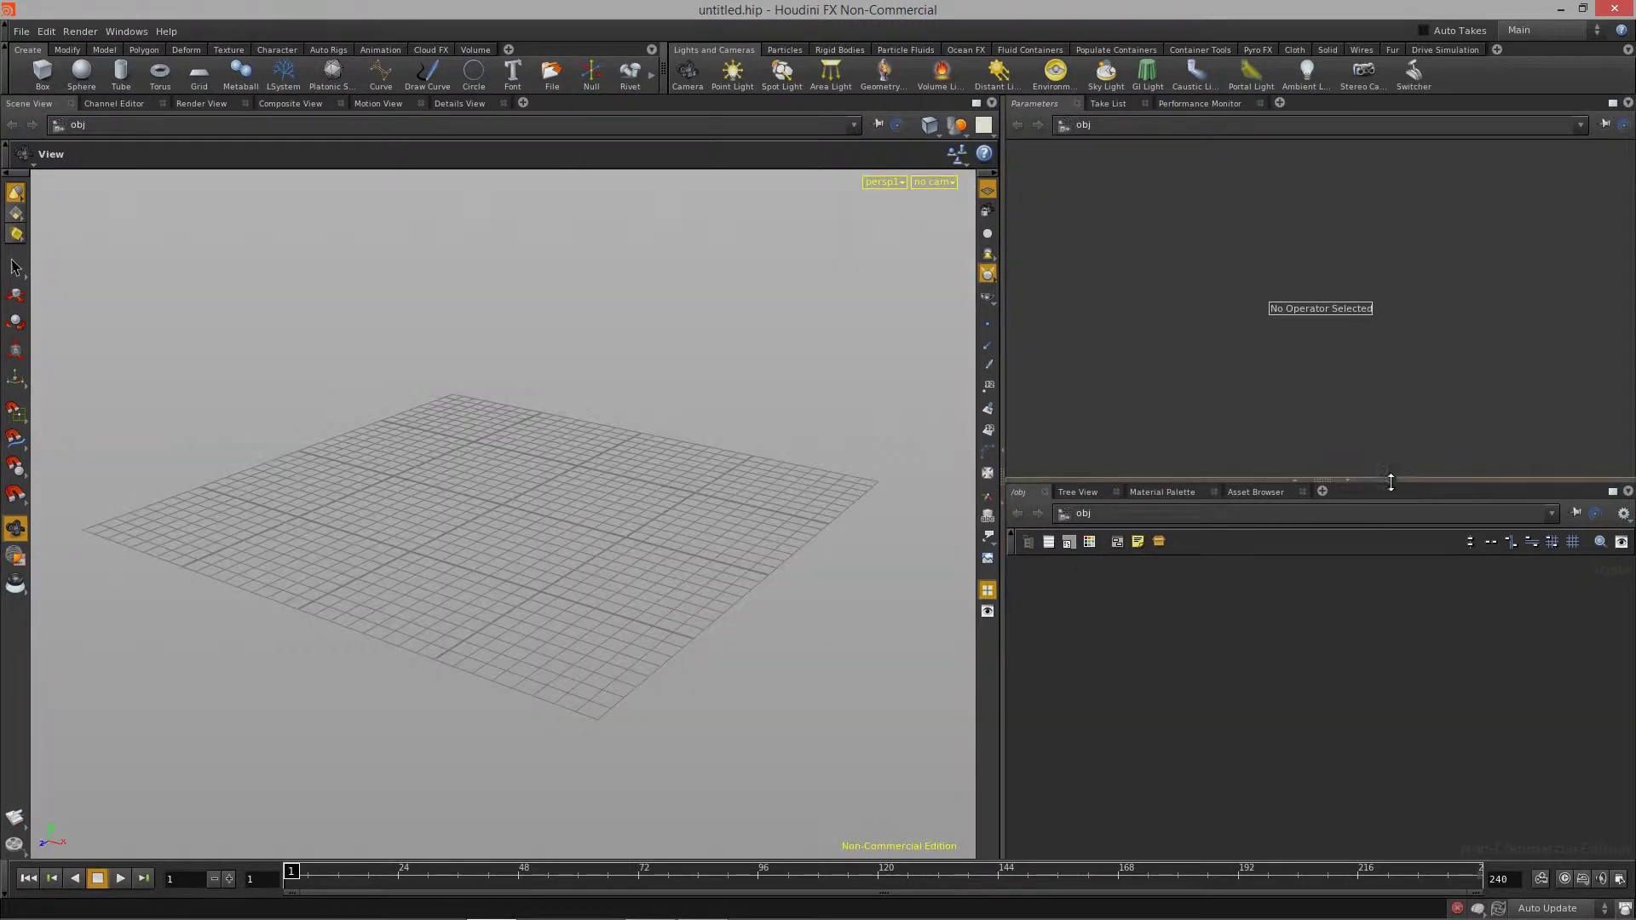
drag(1411, 483, 1396, 415)
drag(724, 500, 511, 519)
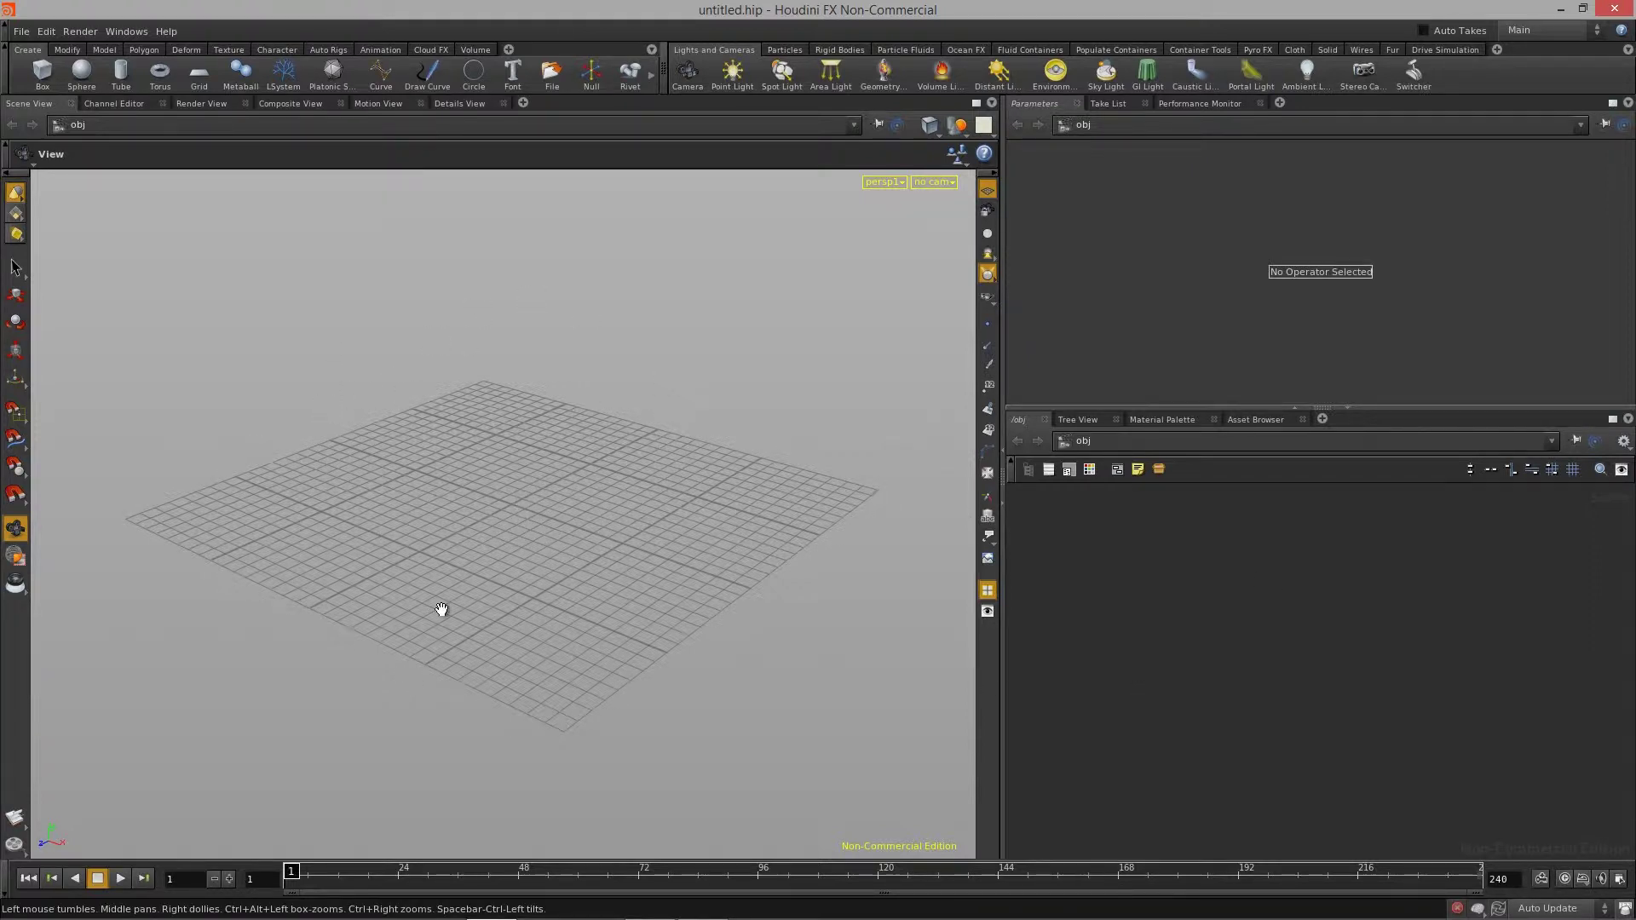
drag(554, 504, 597, 528)
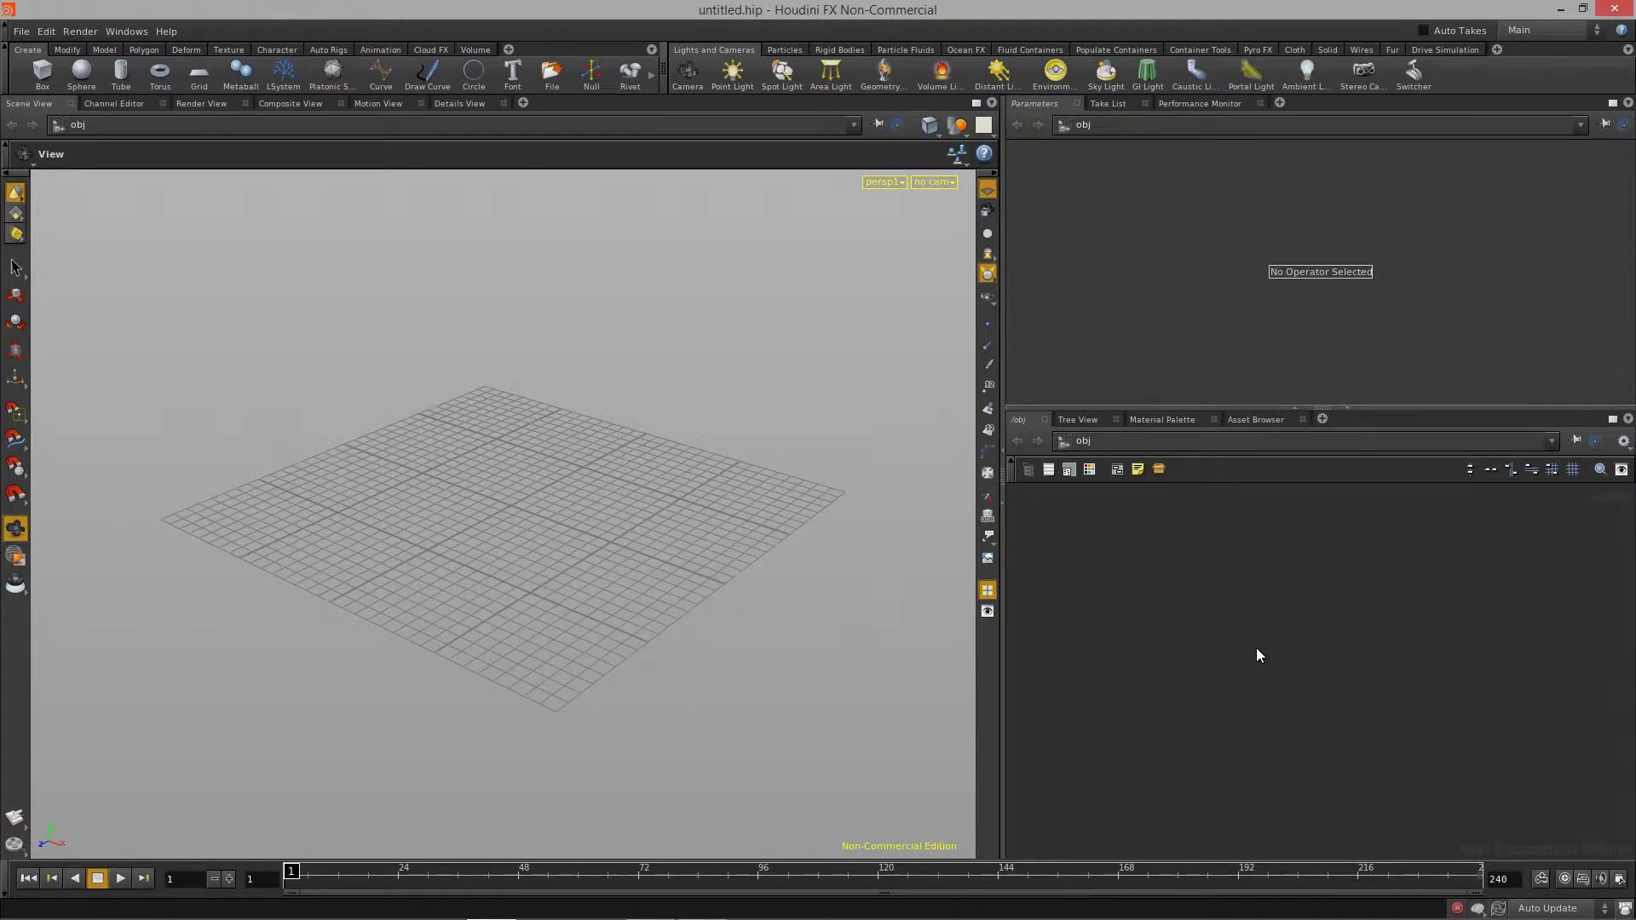
Add a Geometry node to the object-level network
key(Tab)
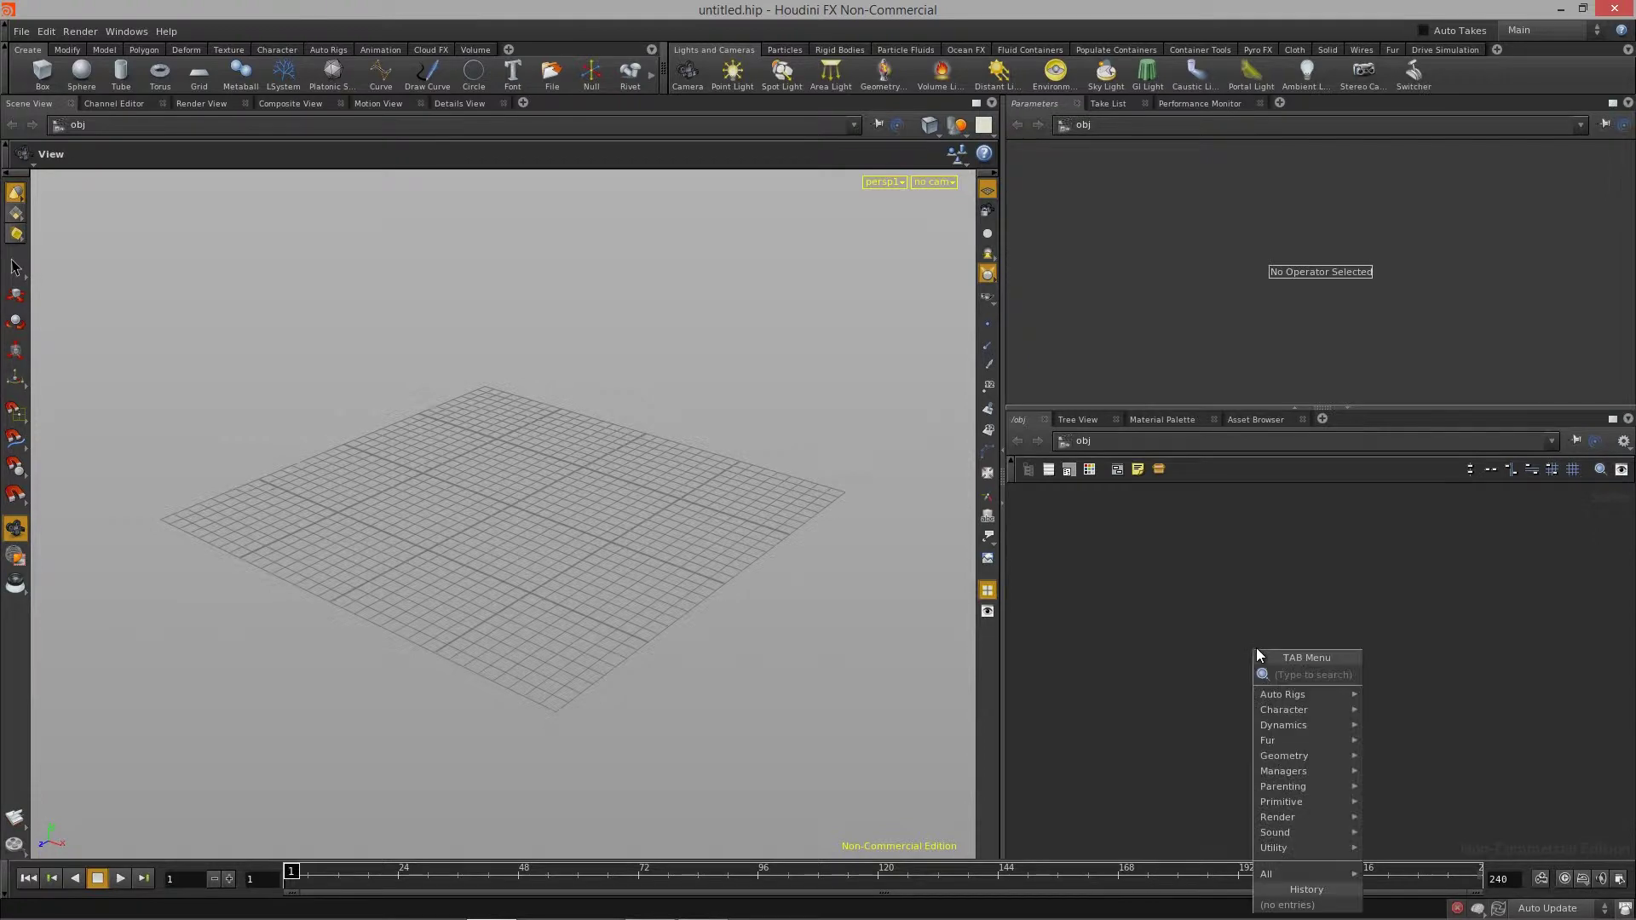
text(Geometry)
key(Return)
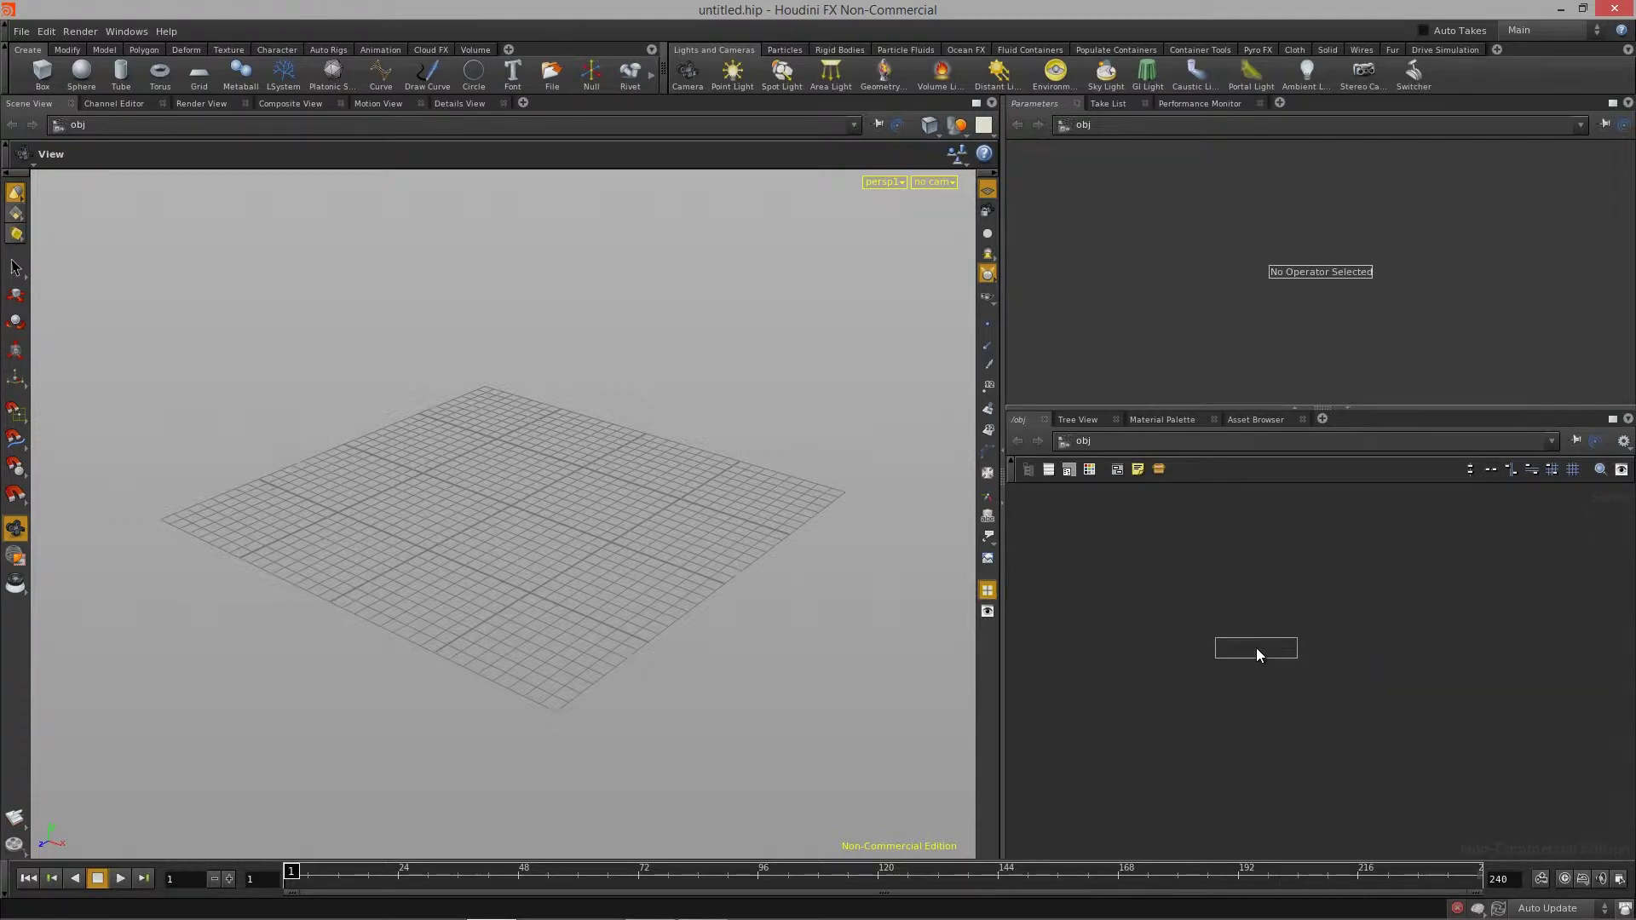
click(1256, 648)
Examine the default cube in the viewport from several angles together with its geo1 node in the network
scroll(539, 517, up, 2)
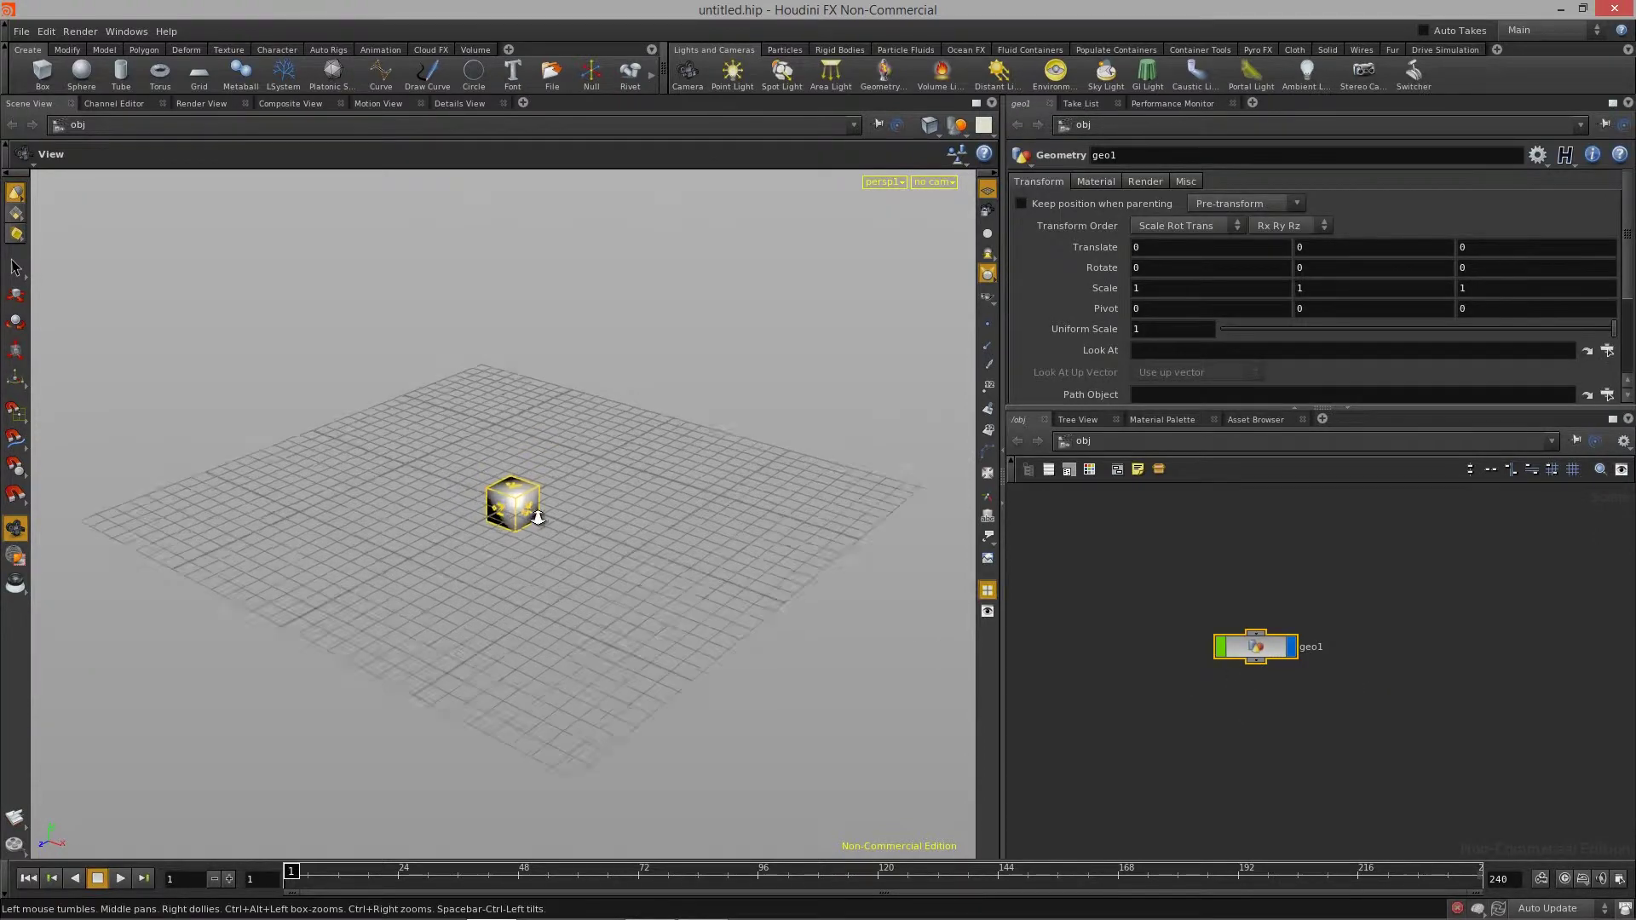
drag(539, 518, 650, 596)
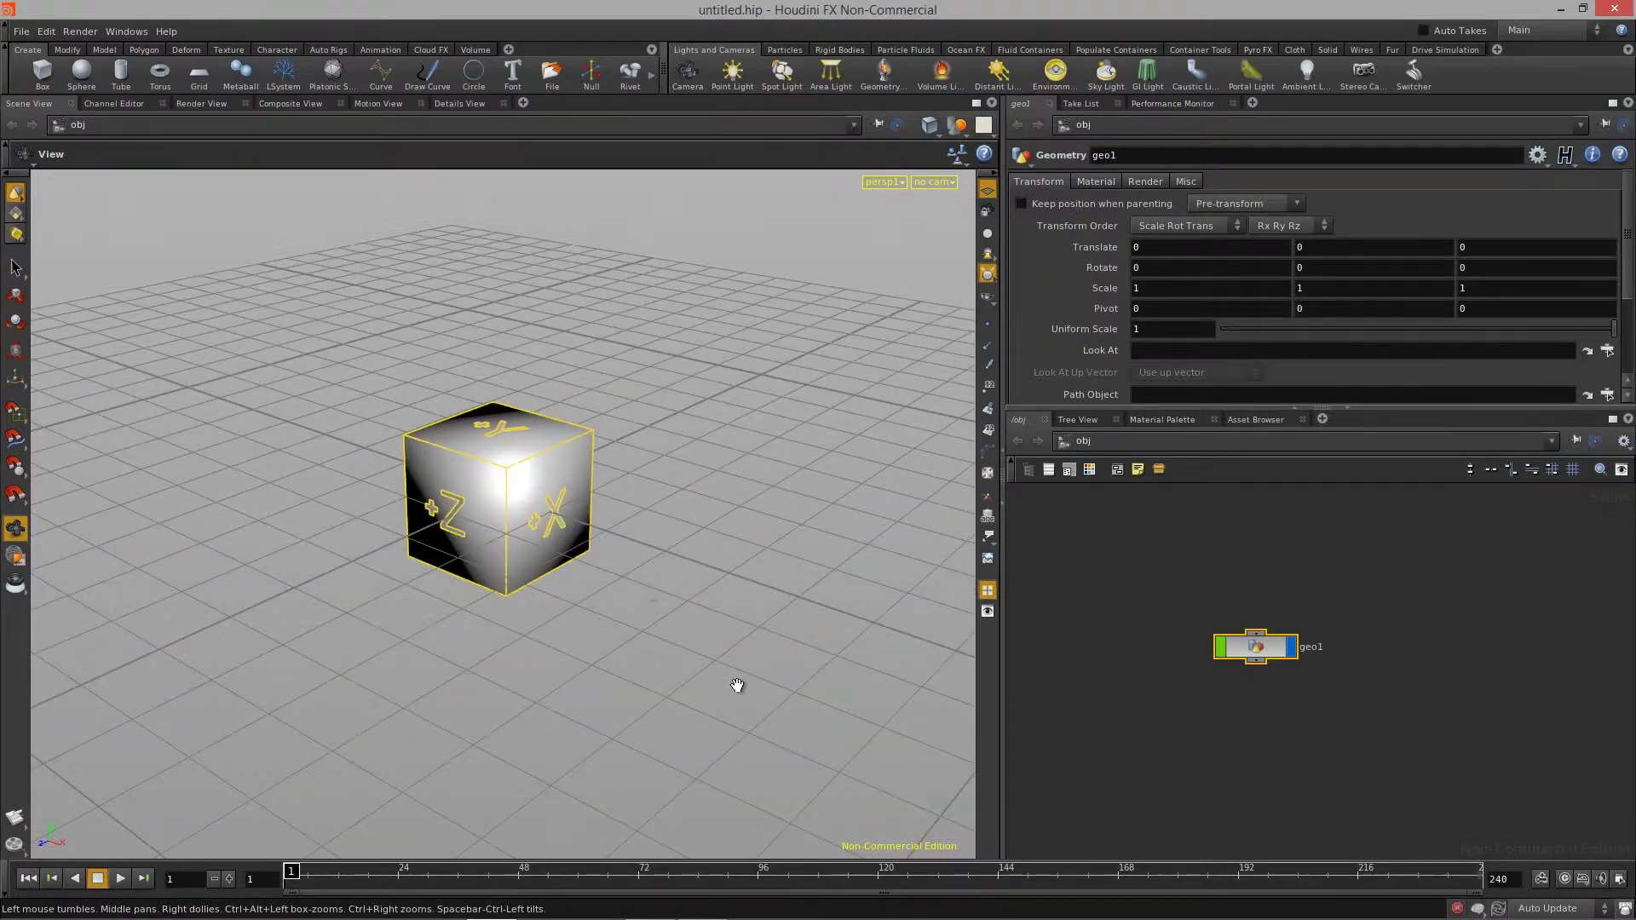
drag(668, 479, 604, 544)
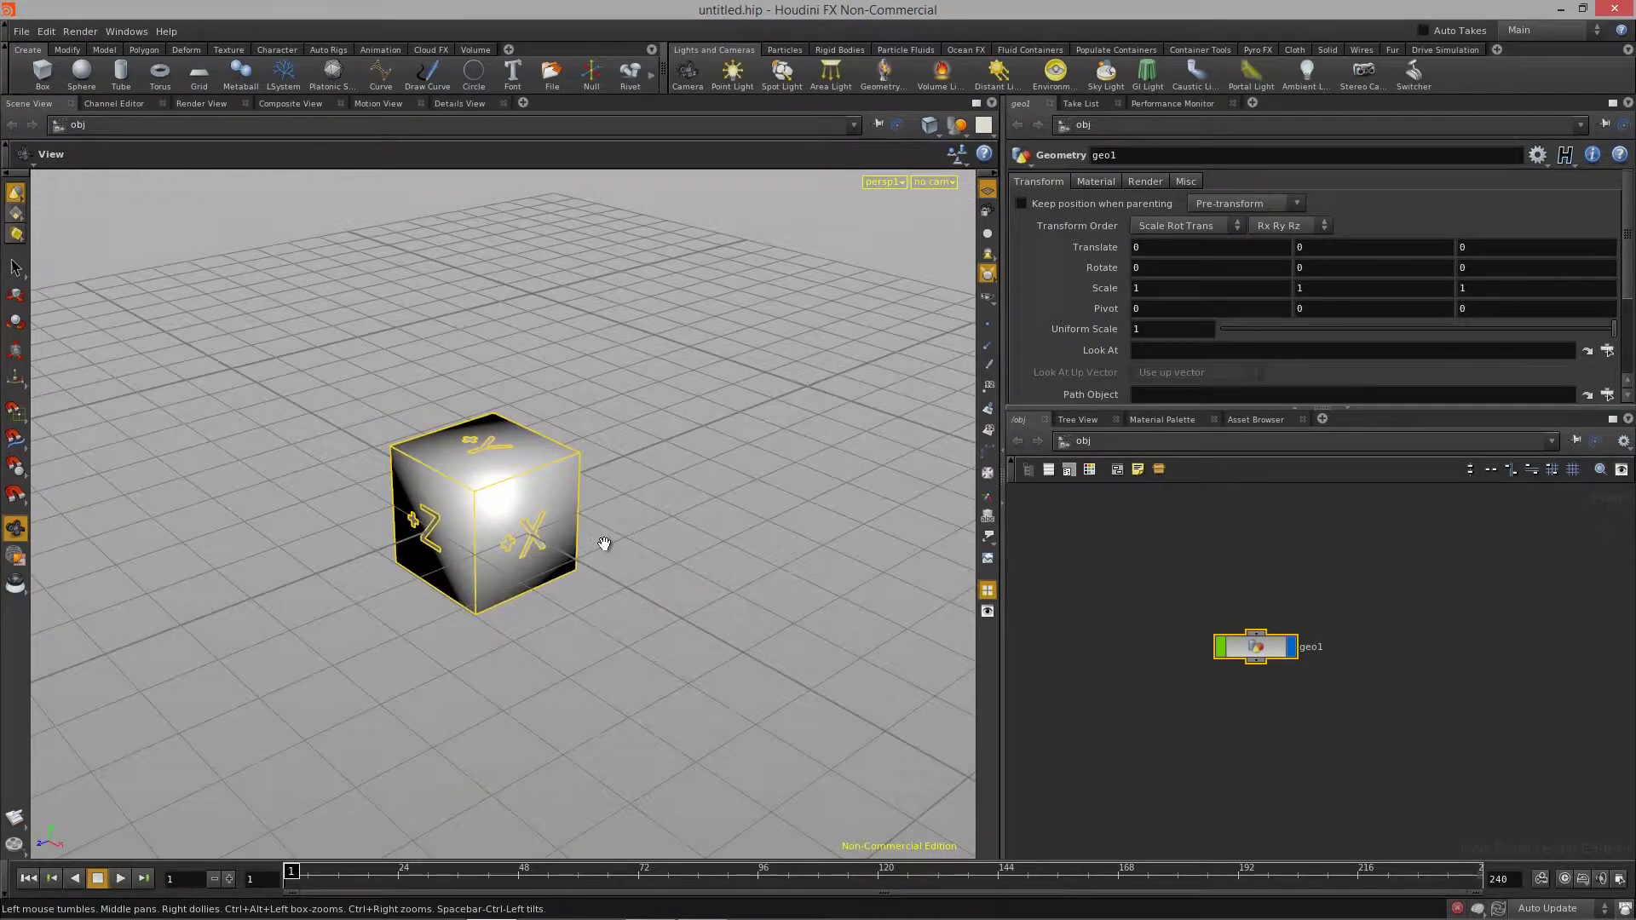
scroll(1278, 716, up, 5)
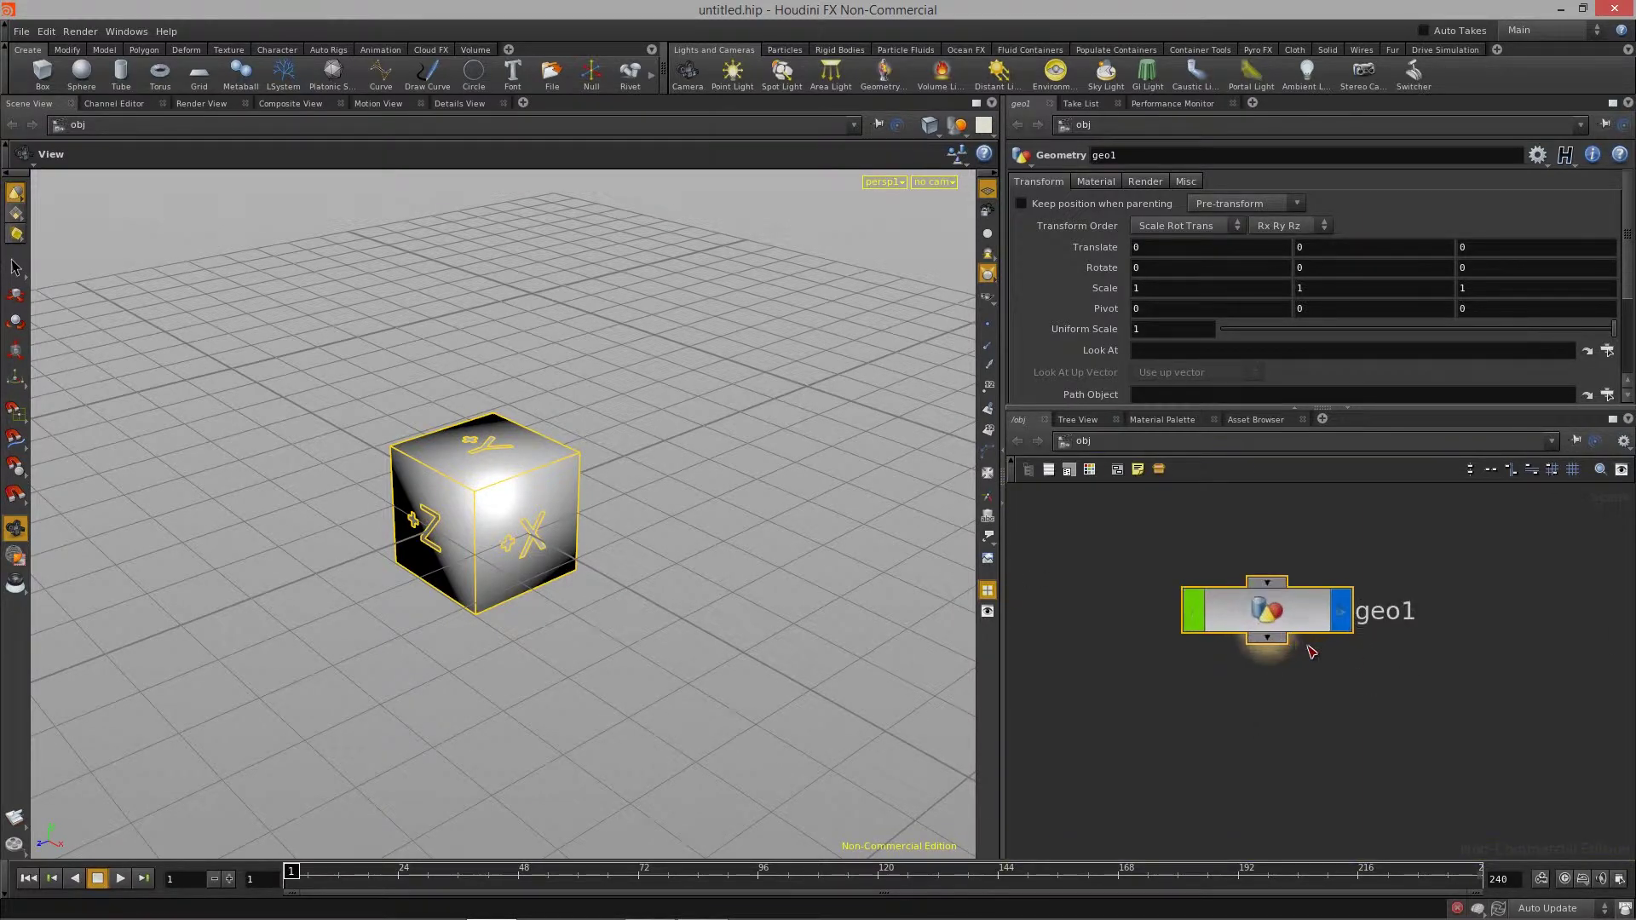
scroll(1315, 712, down, 3)
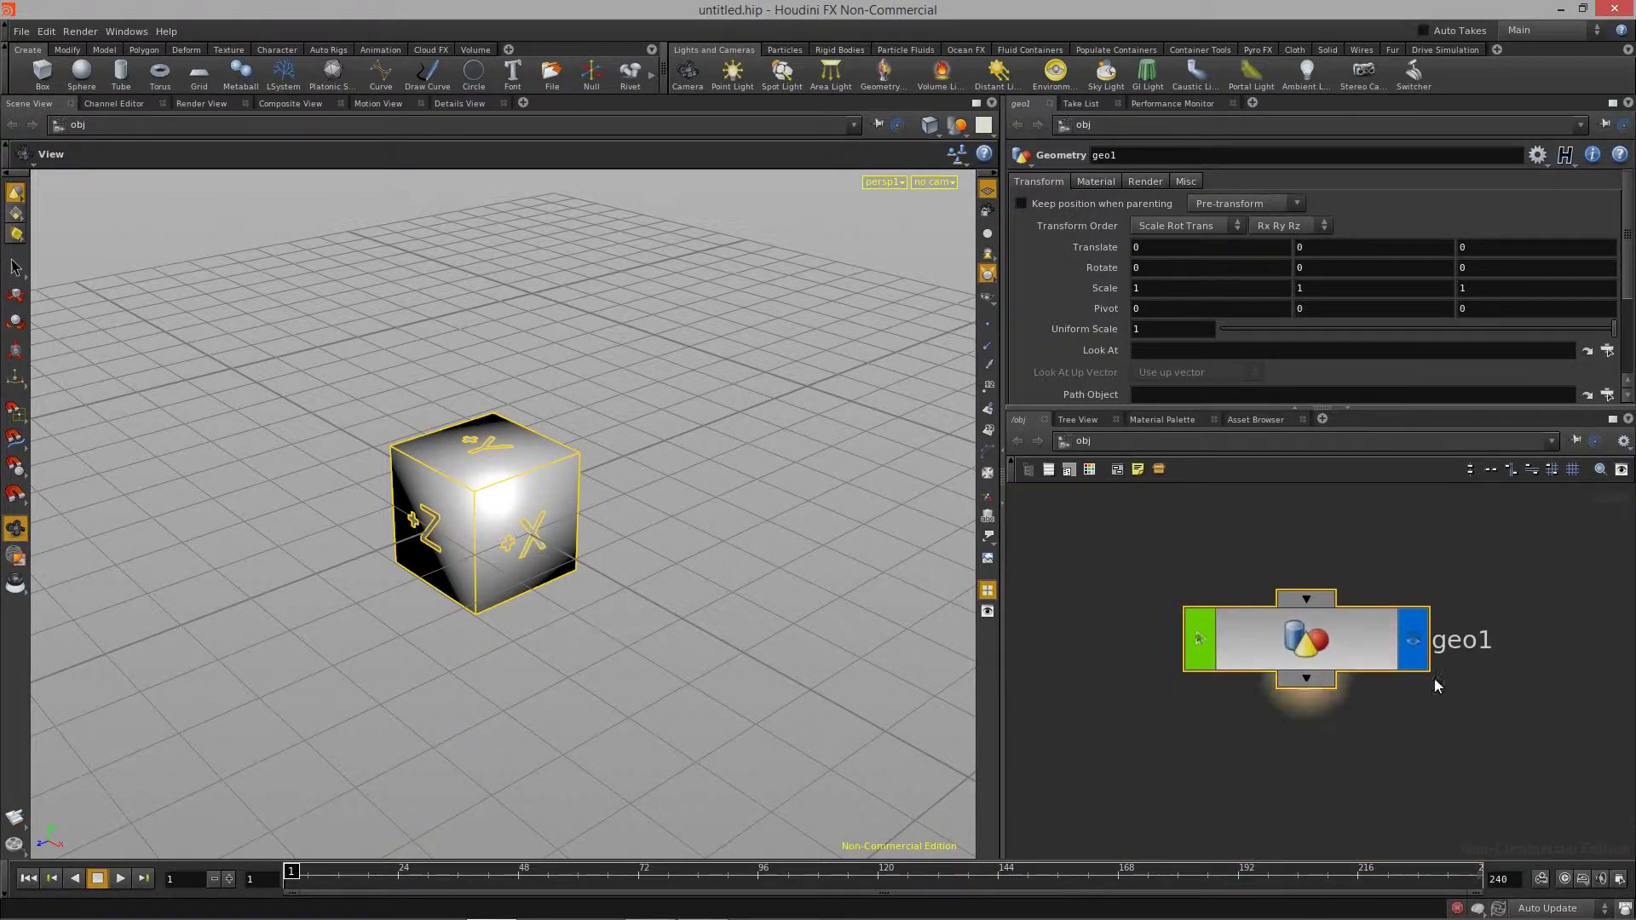
scroll(1372, 738, down, 2)
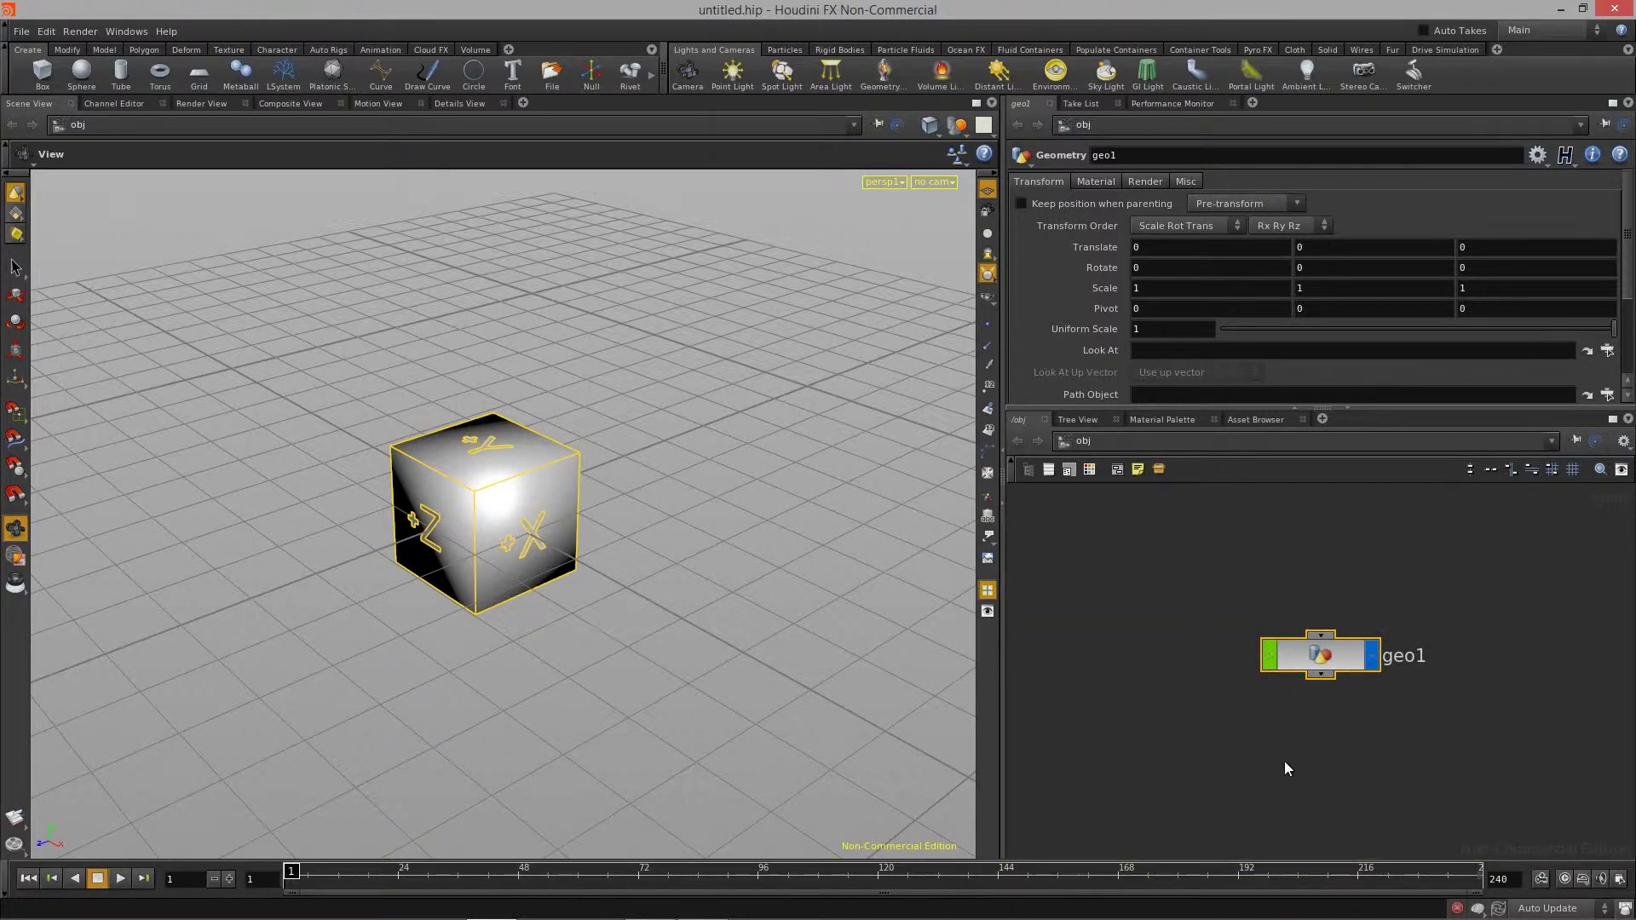
drag(1004, 734, 976, 739)
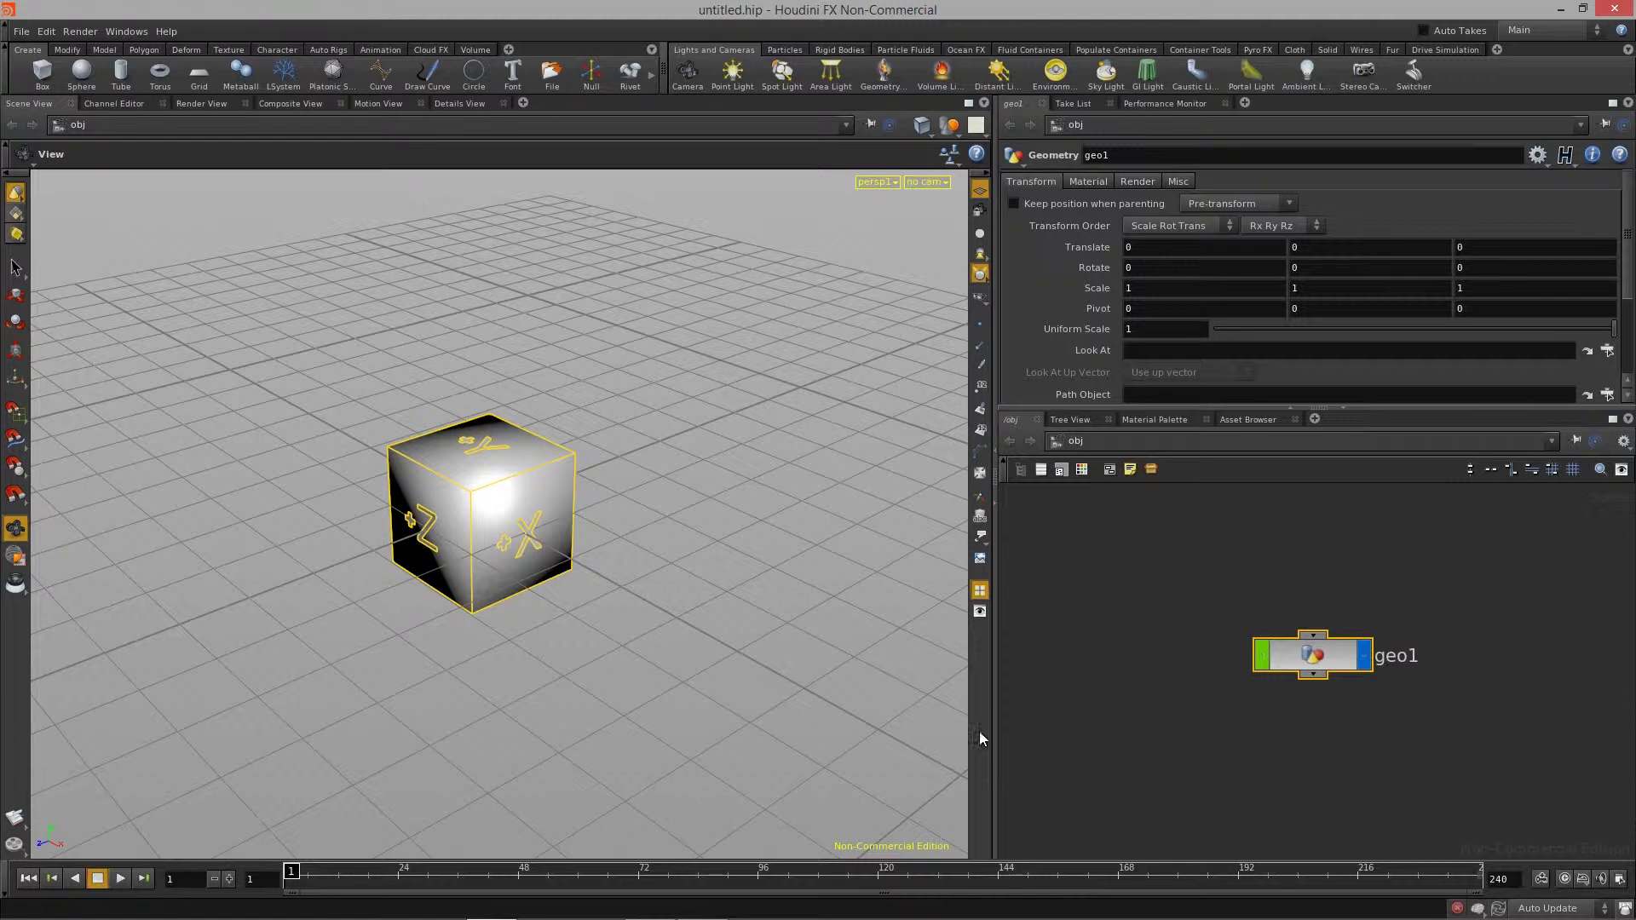
drag(1301, 670, 1294, 619)
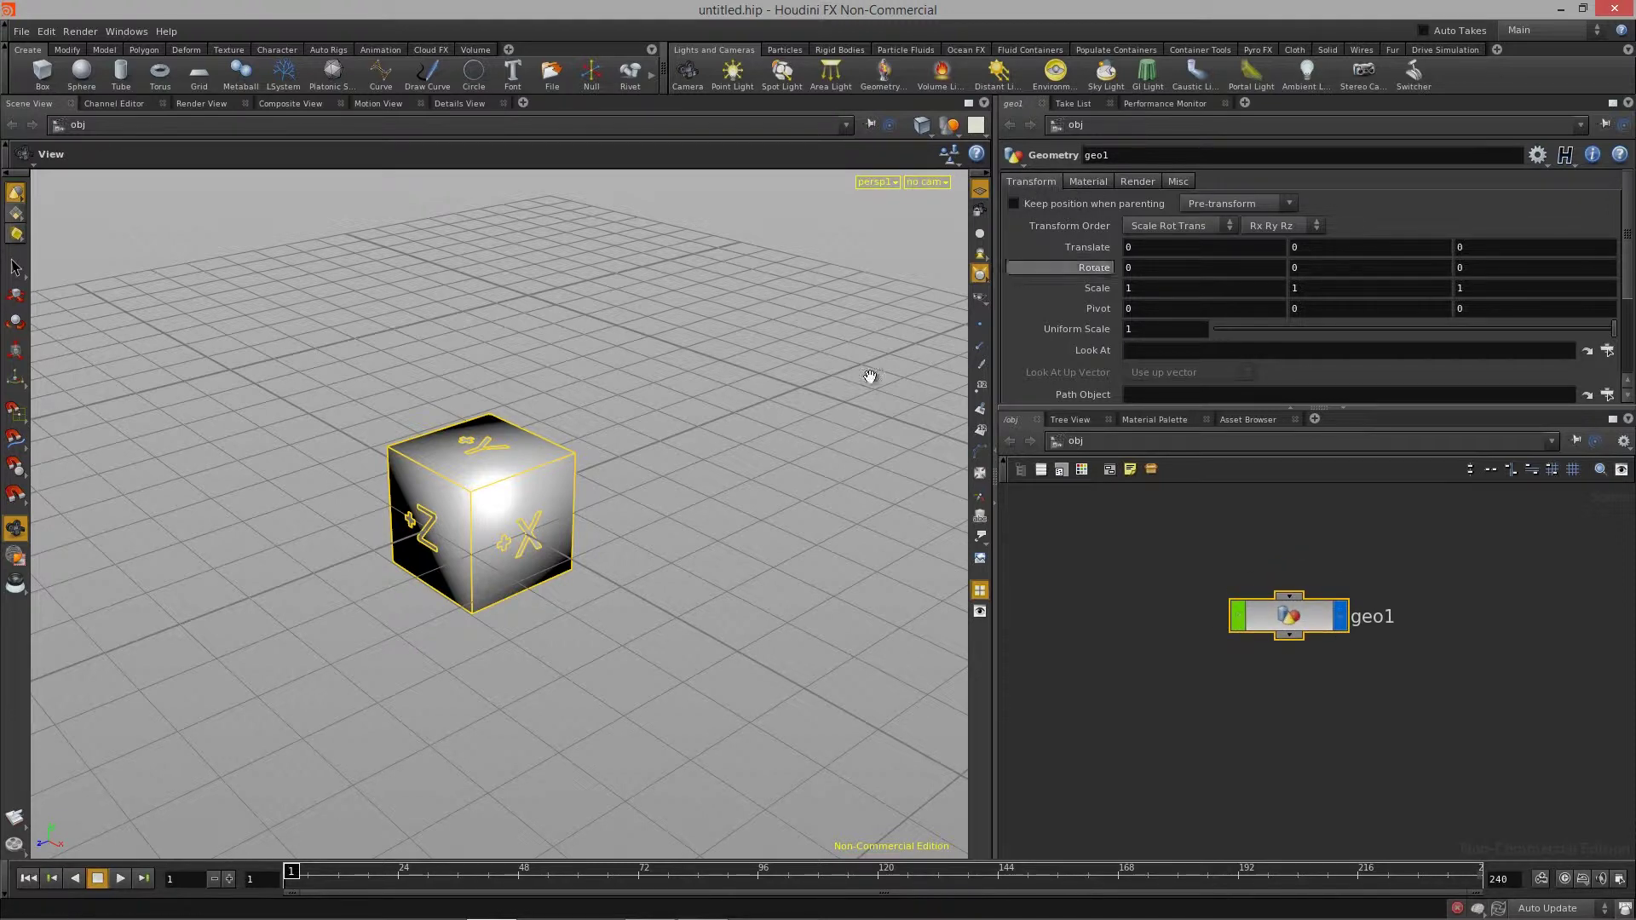
drag(733, 452, 621, 534)
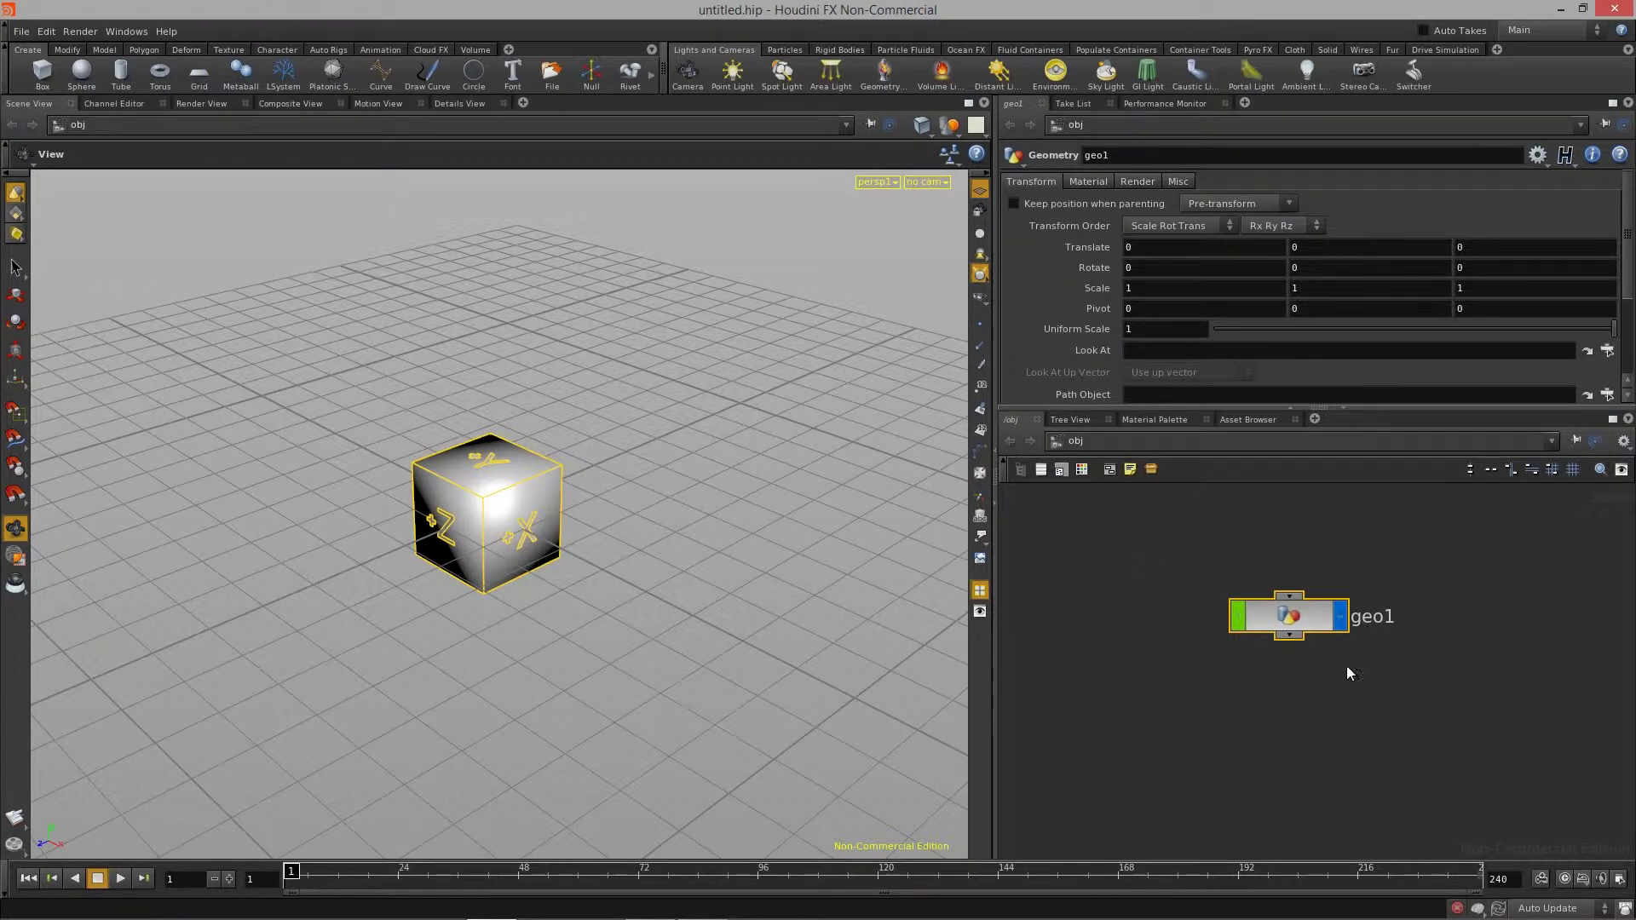
Go inside the geo1 node and inspect its file1 node, the Geometry File setting and the resulting cube
double_click(1287, 617)
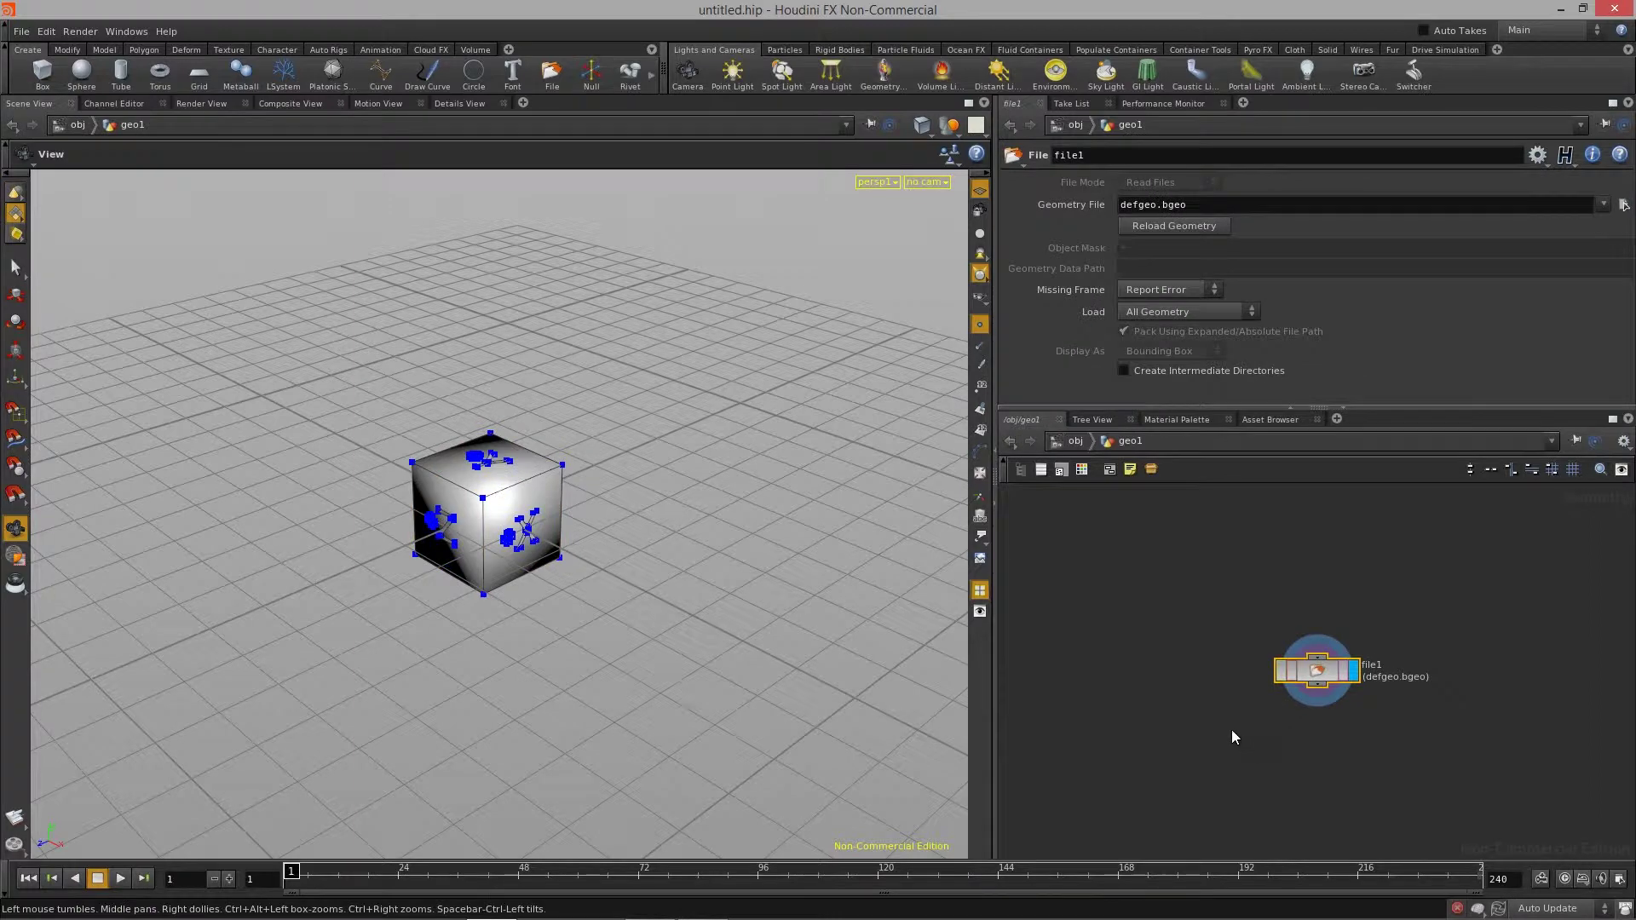
drag(575, 562, 573, 662)
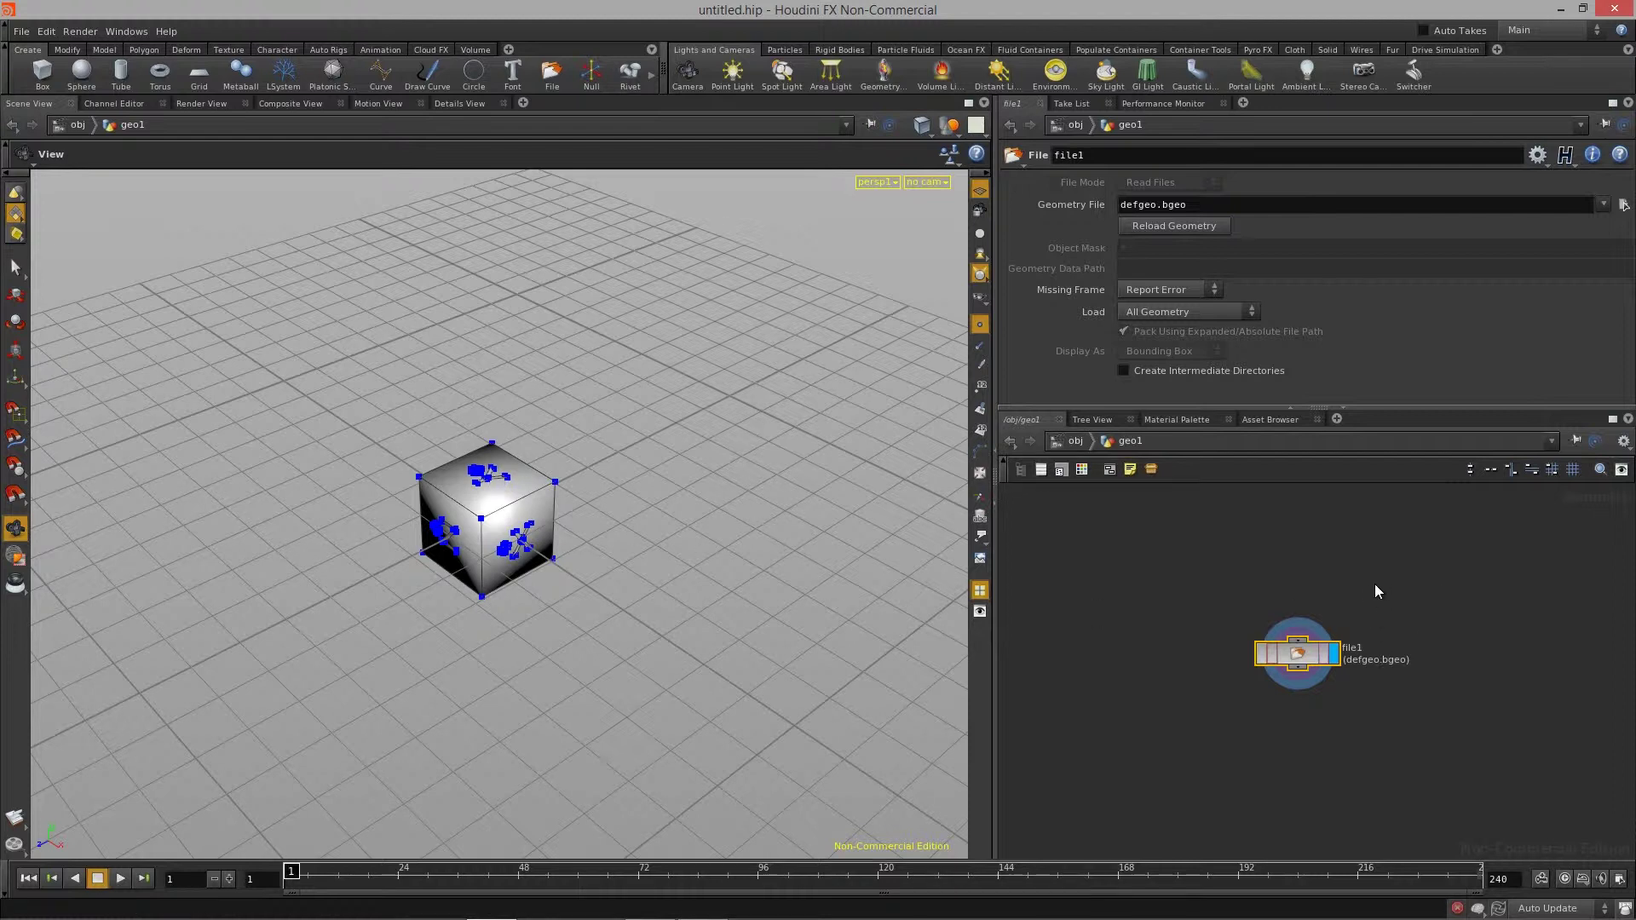
drag(633, 614, 641, 572)
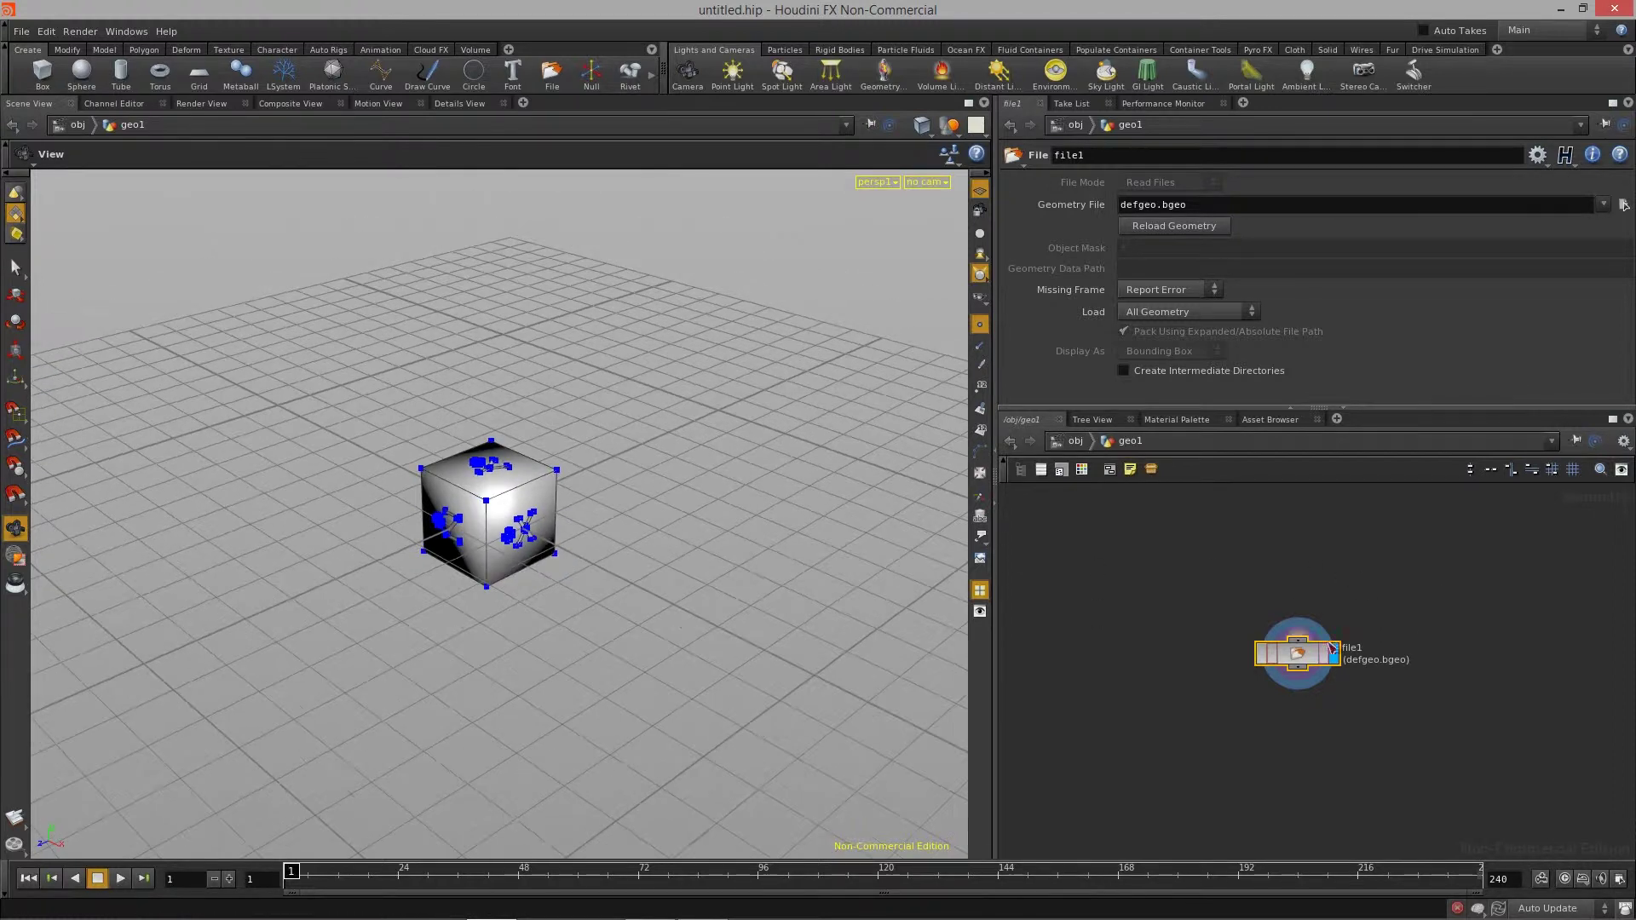
scroll(1308, 711, up, 4)
middle_drag(1370, 677, 1364, 717)
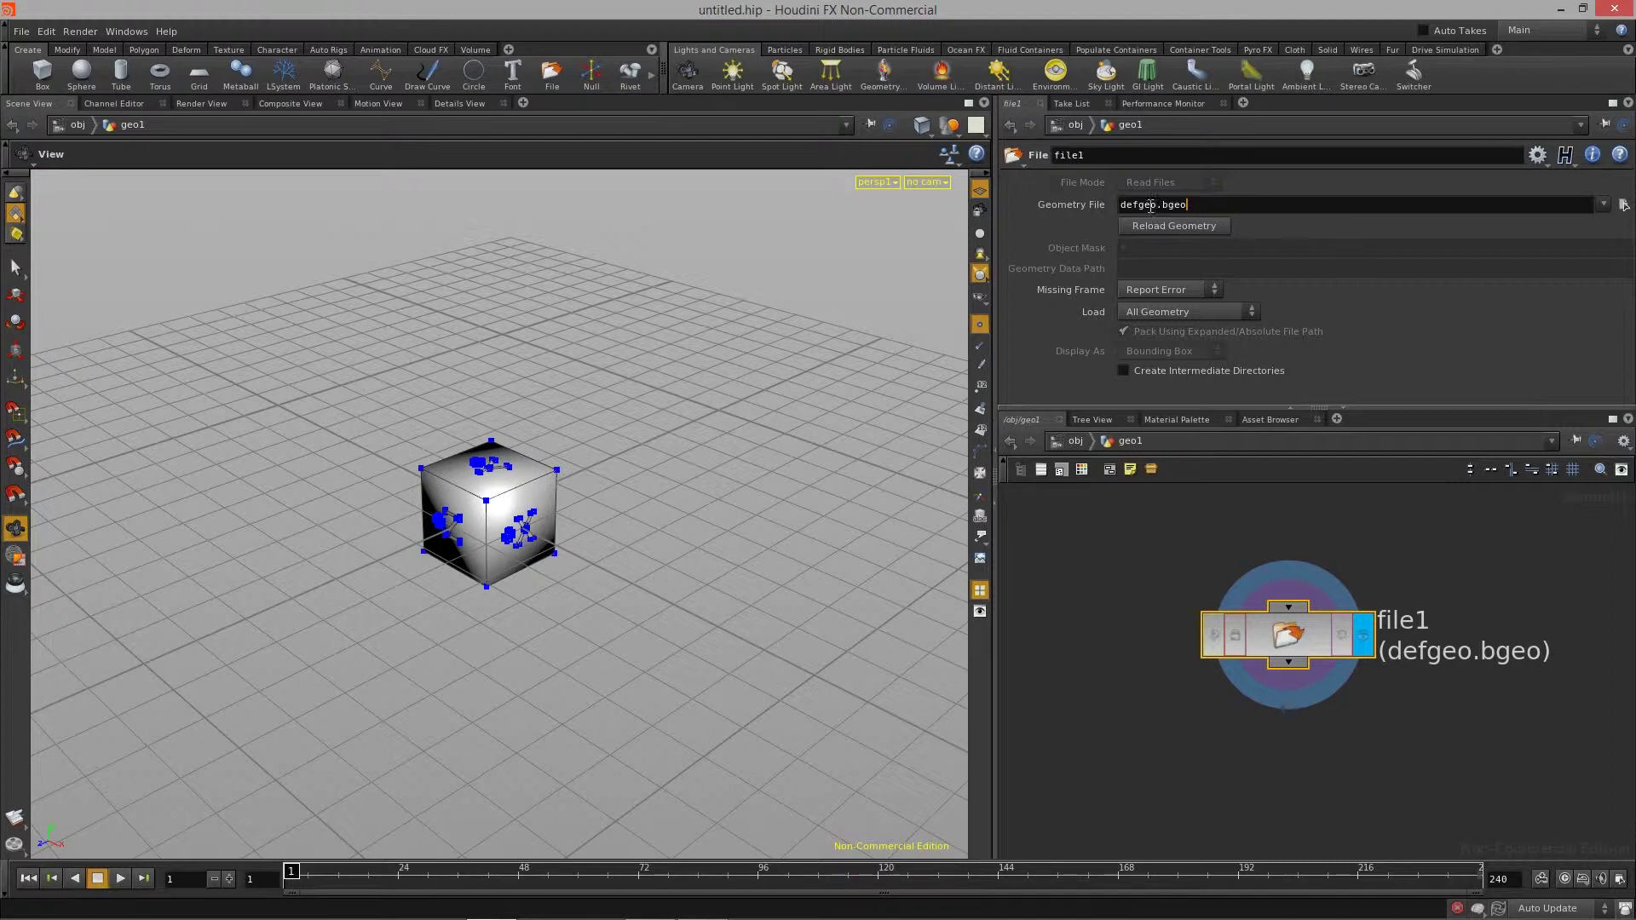
drag(1150, 206, 1104, 211)
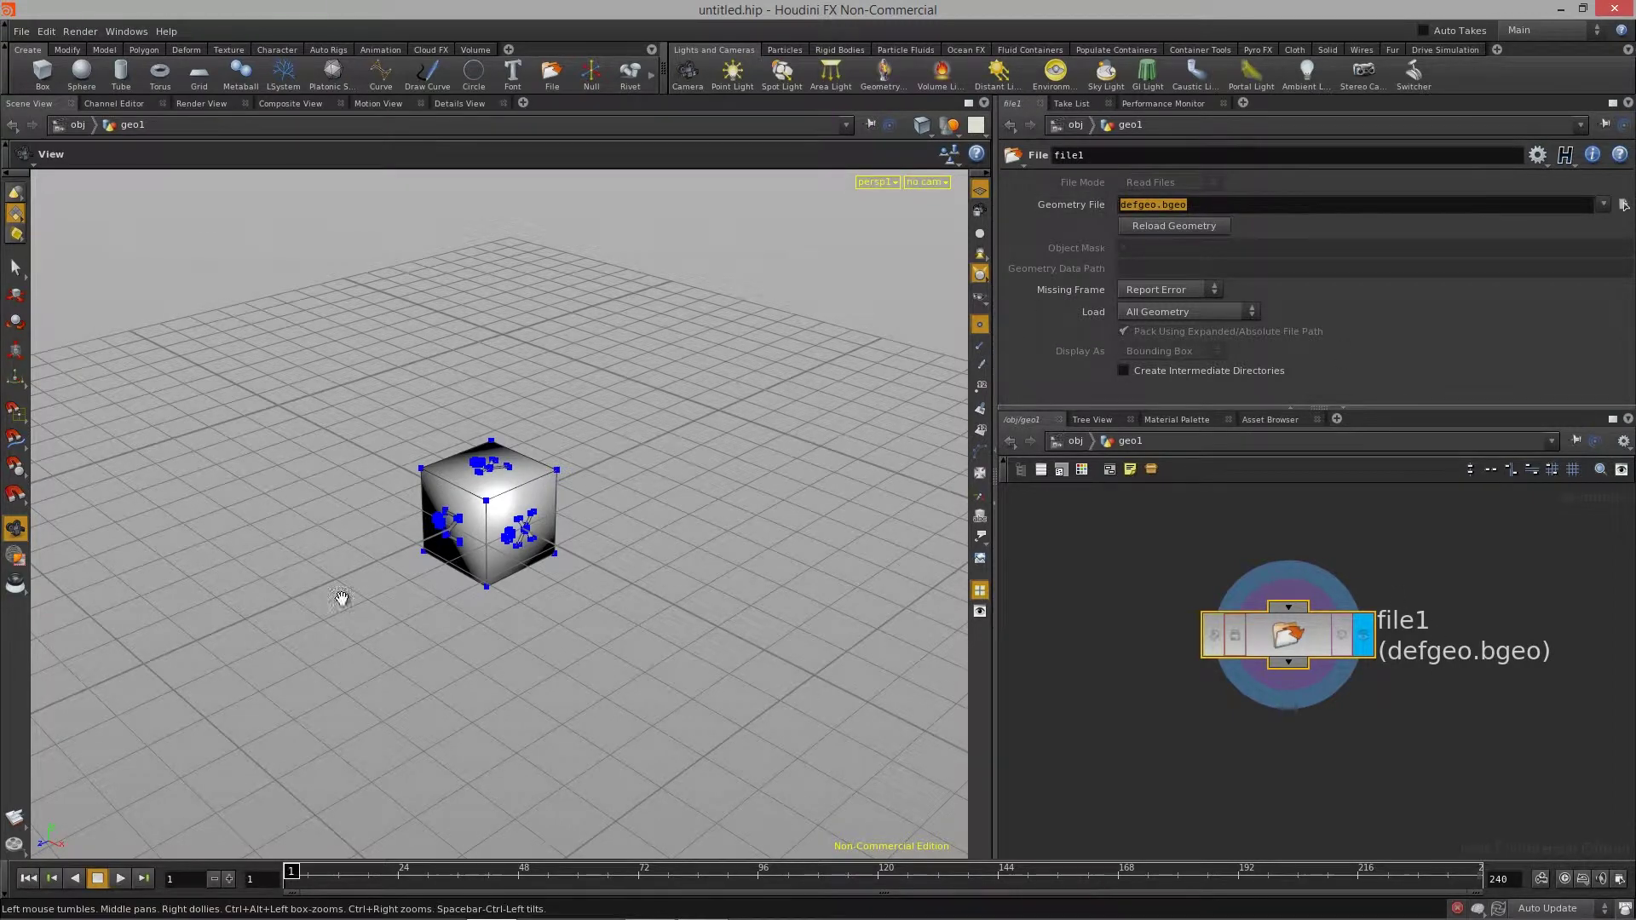
drag(598, 495, 478, 658)
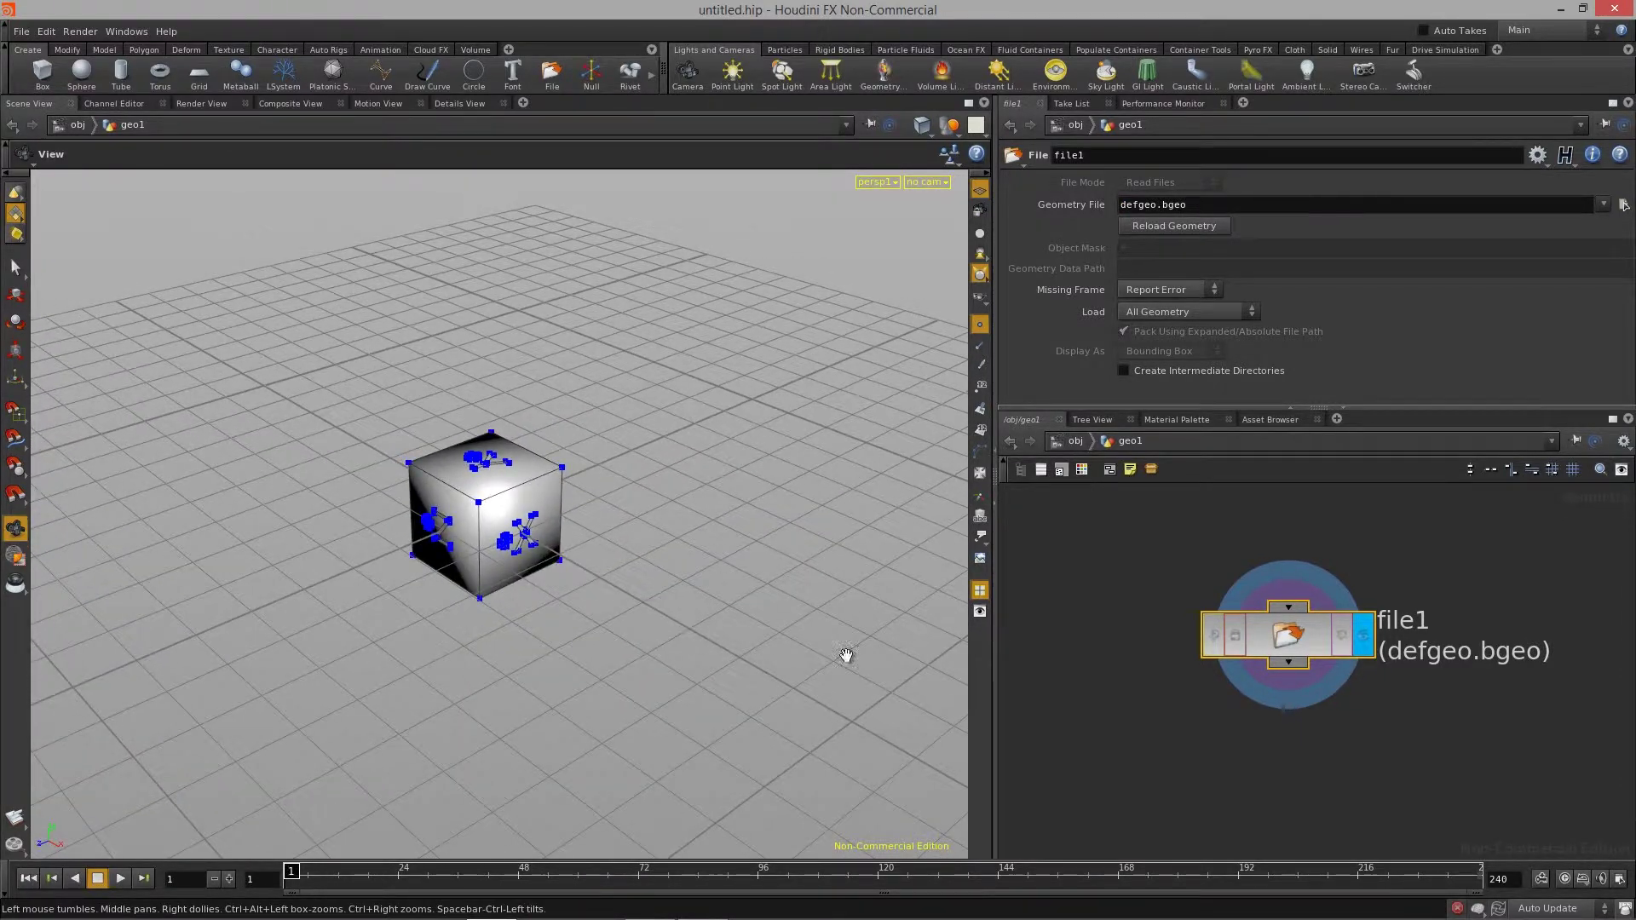
Delete the default file1 node inside geo1 and slightly widen the network pane
drag(1123, 526, 1509, 788)
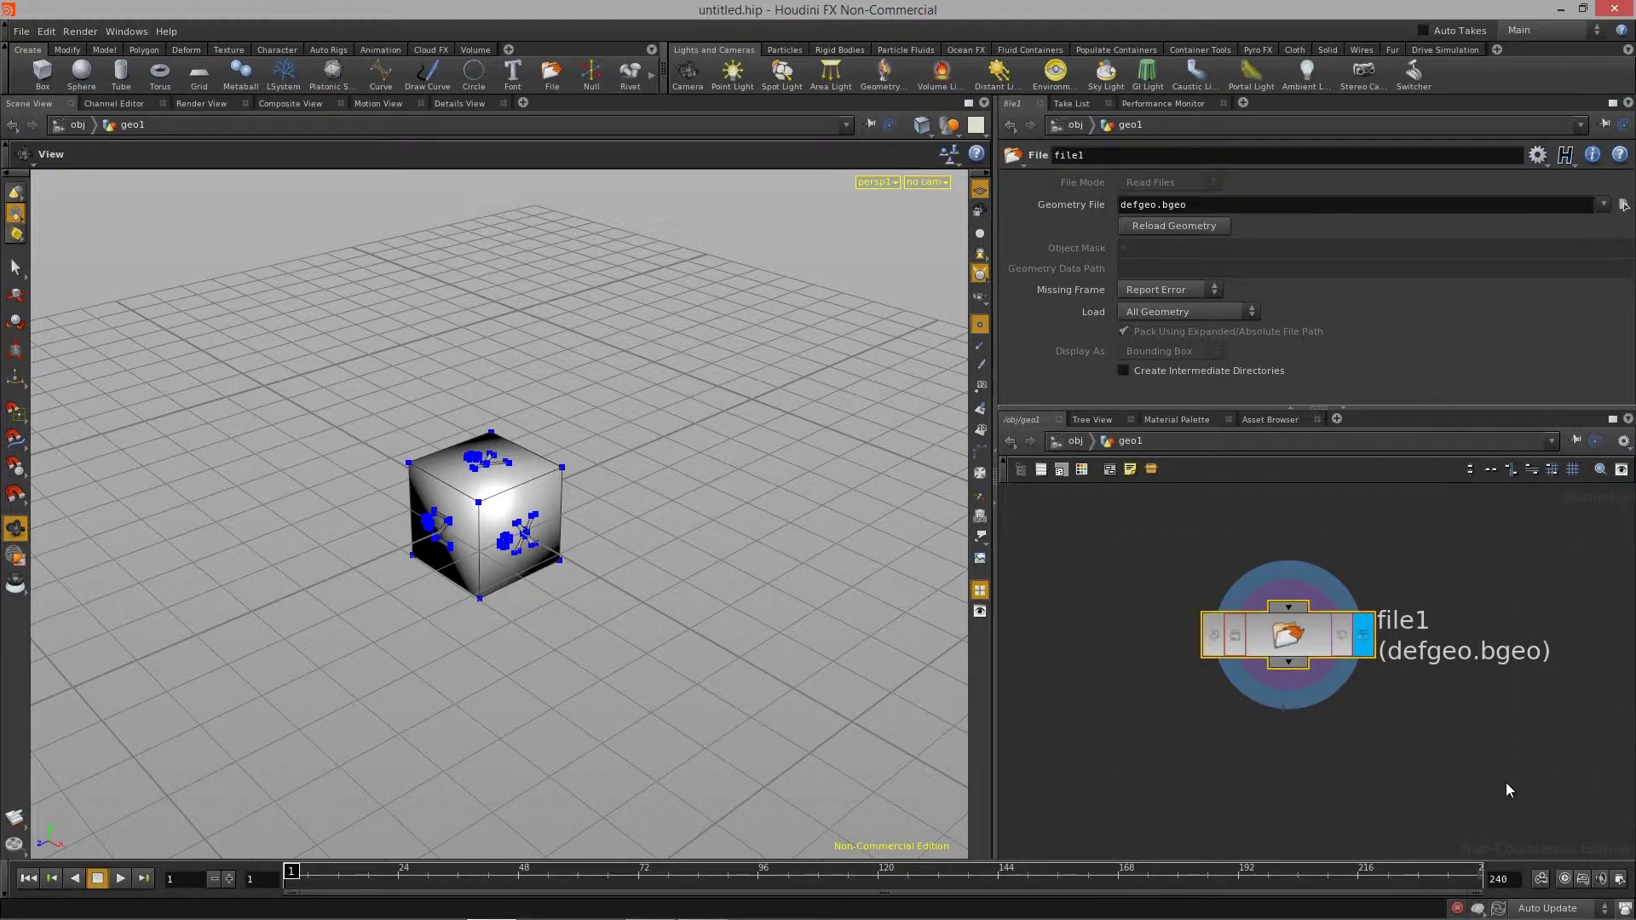
key(Delete)
drag(595, 558, 400, 553)
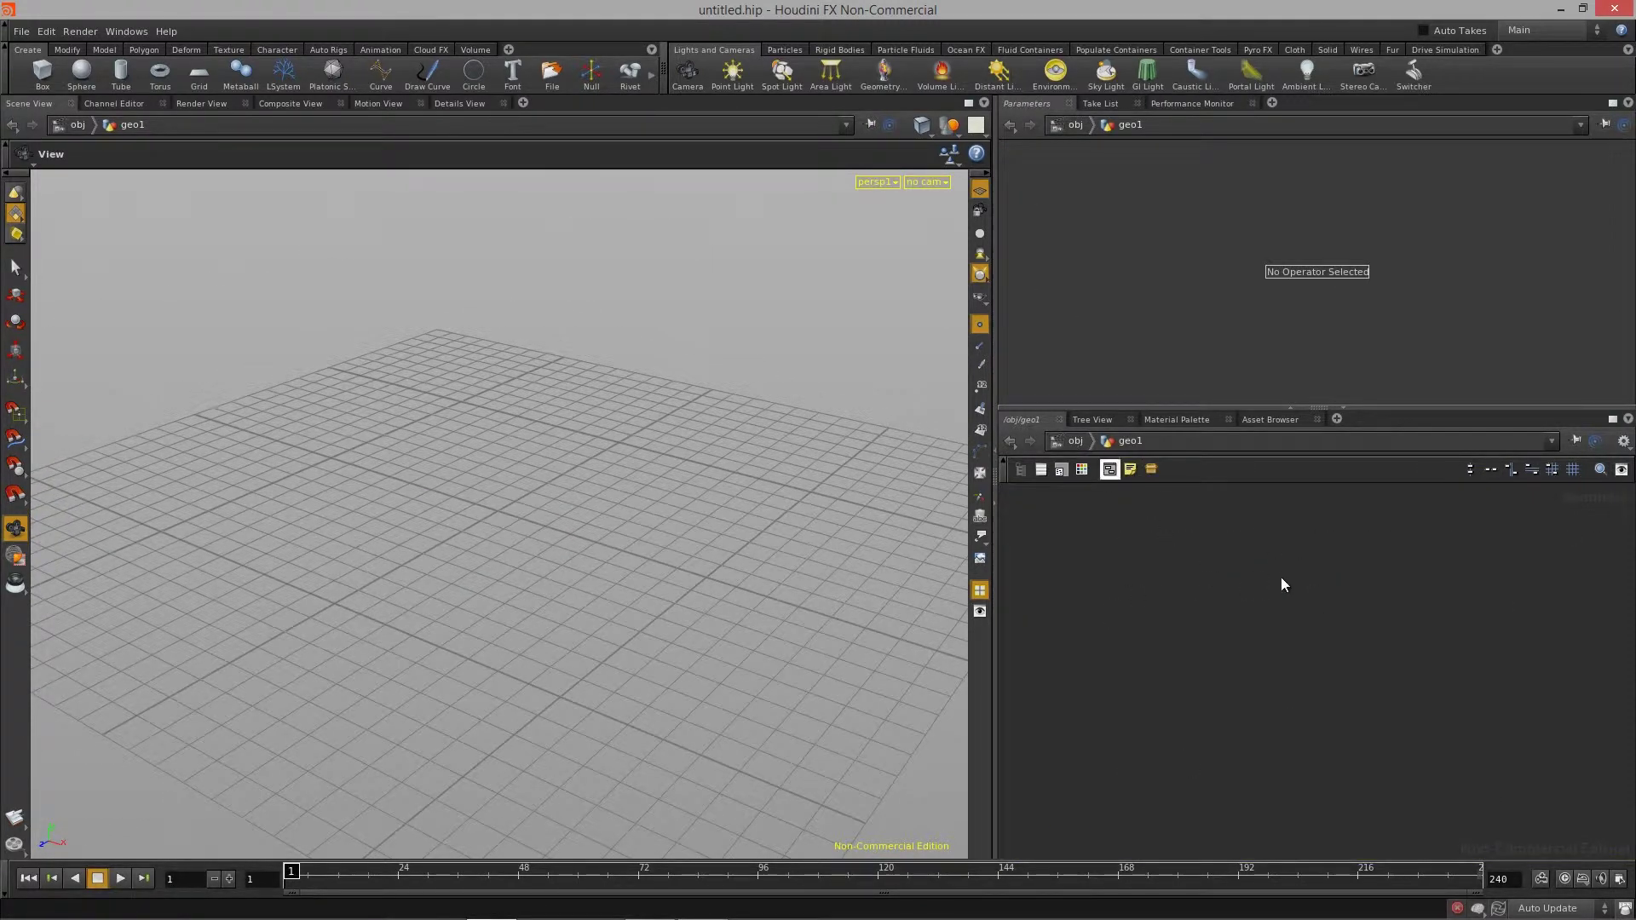
drag(996, 682, 981, 681)
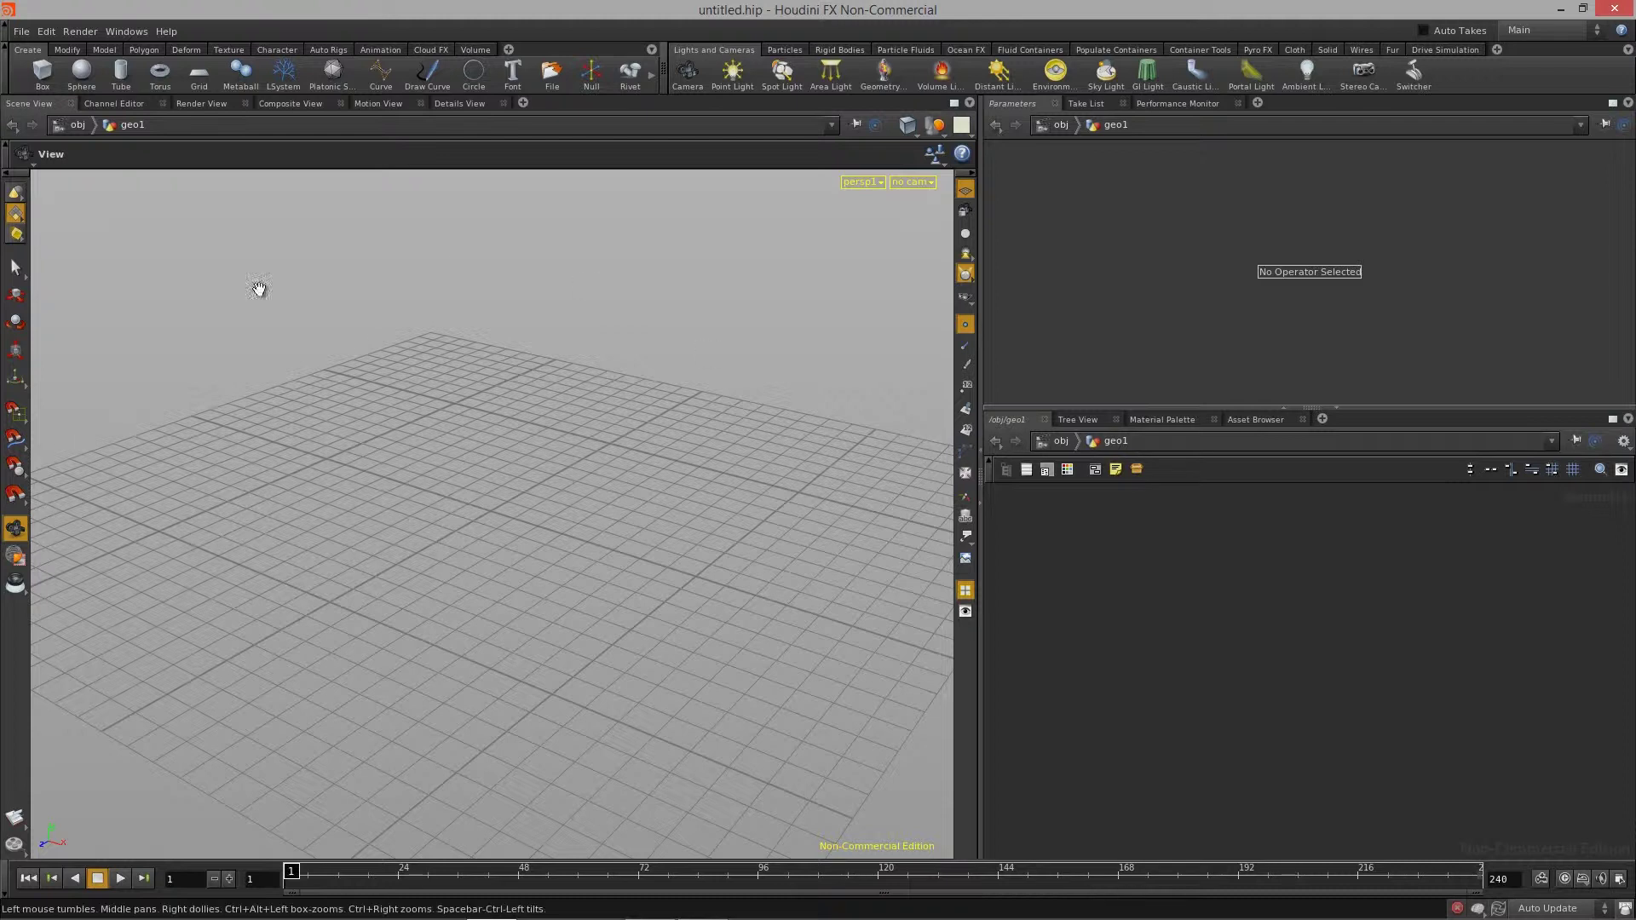
Go back up to the object level, step into geo1 once more and return to the object level
click(1060, 440)
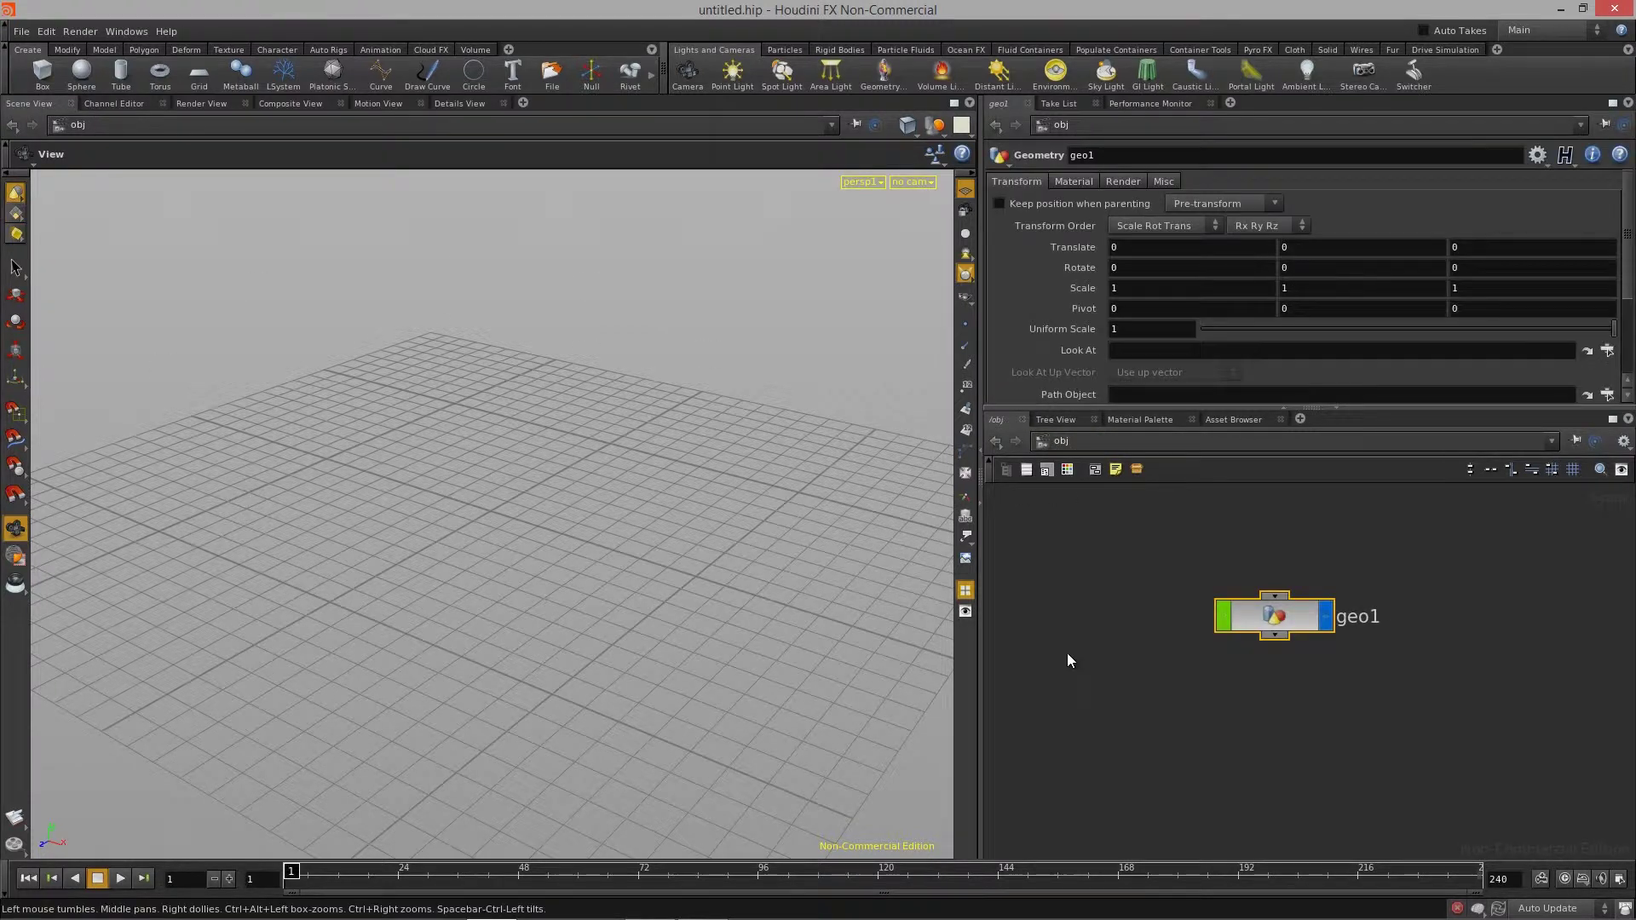
middle_drag(1190, 558, 1205, 587)
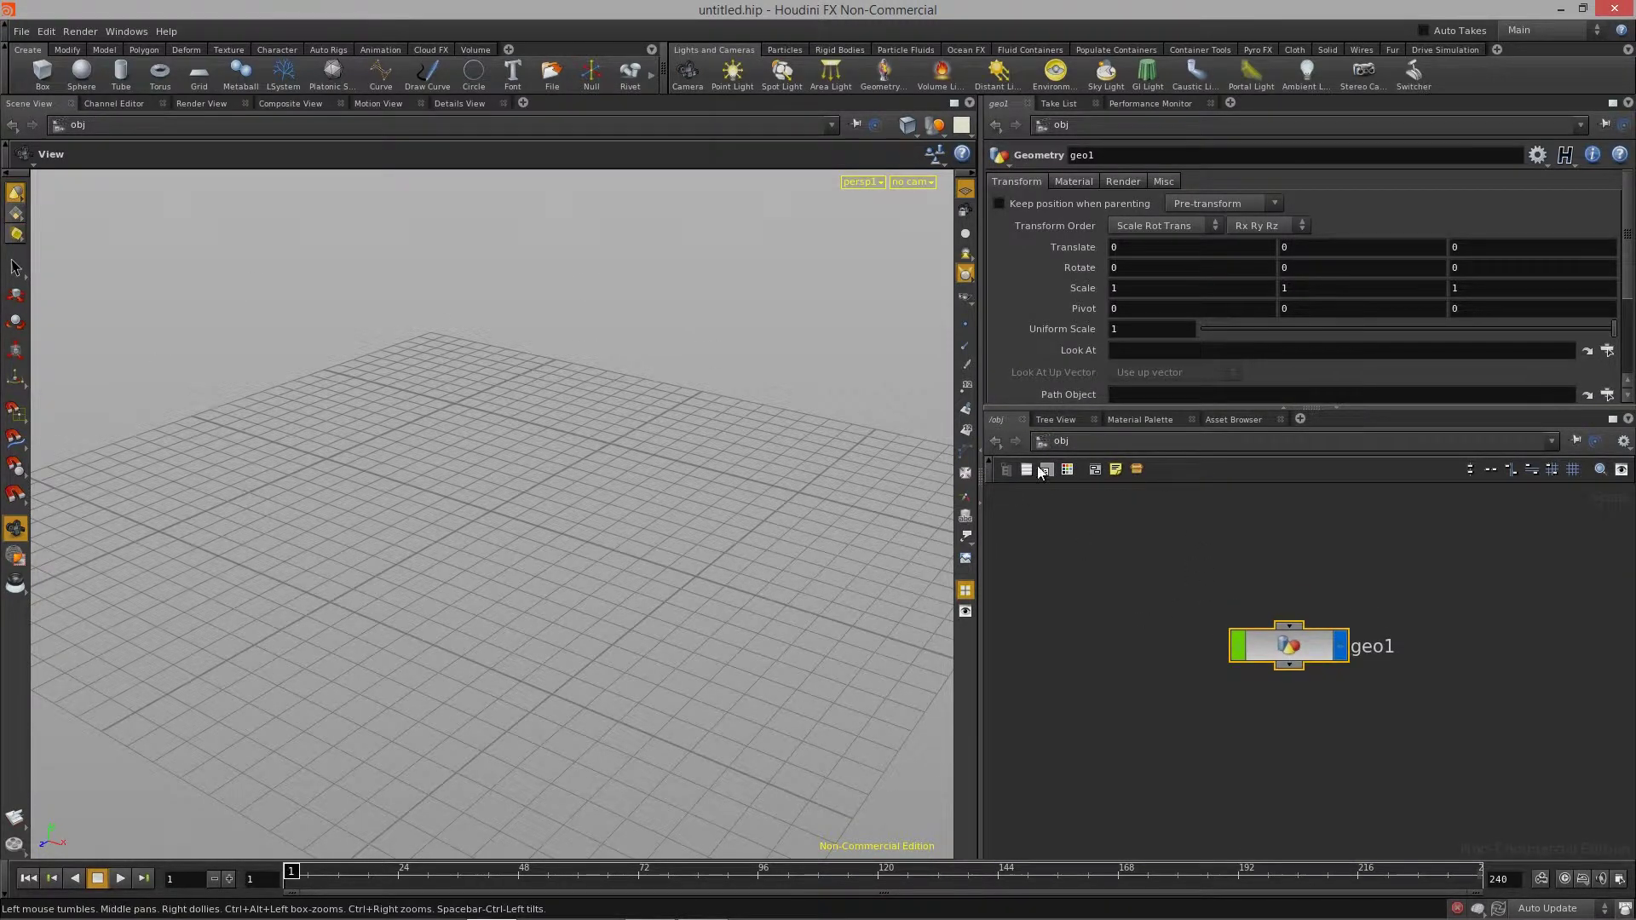
drag(815, 617, 495, 528)
double_click(1287, 645)
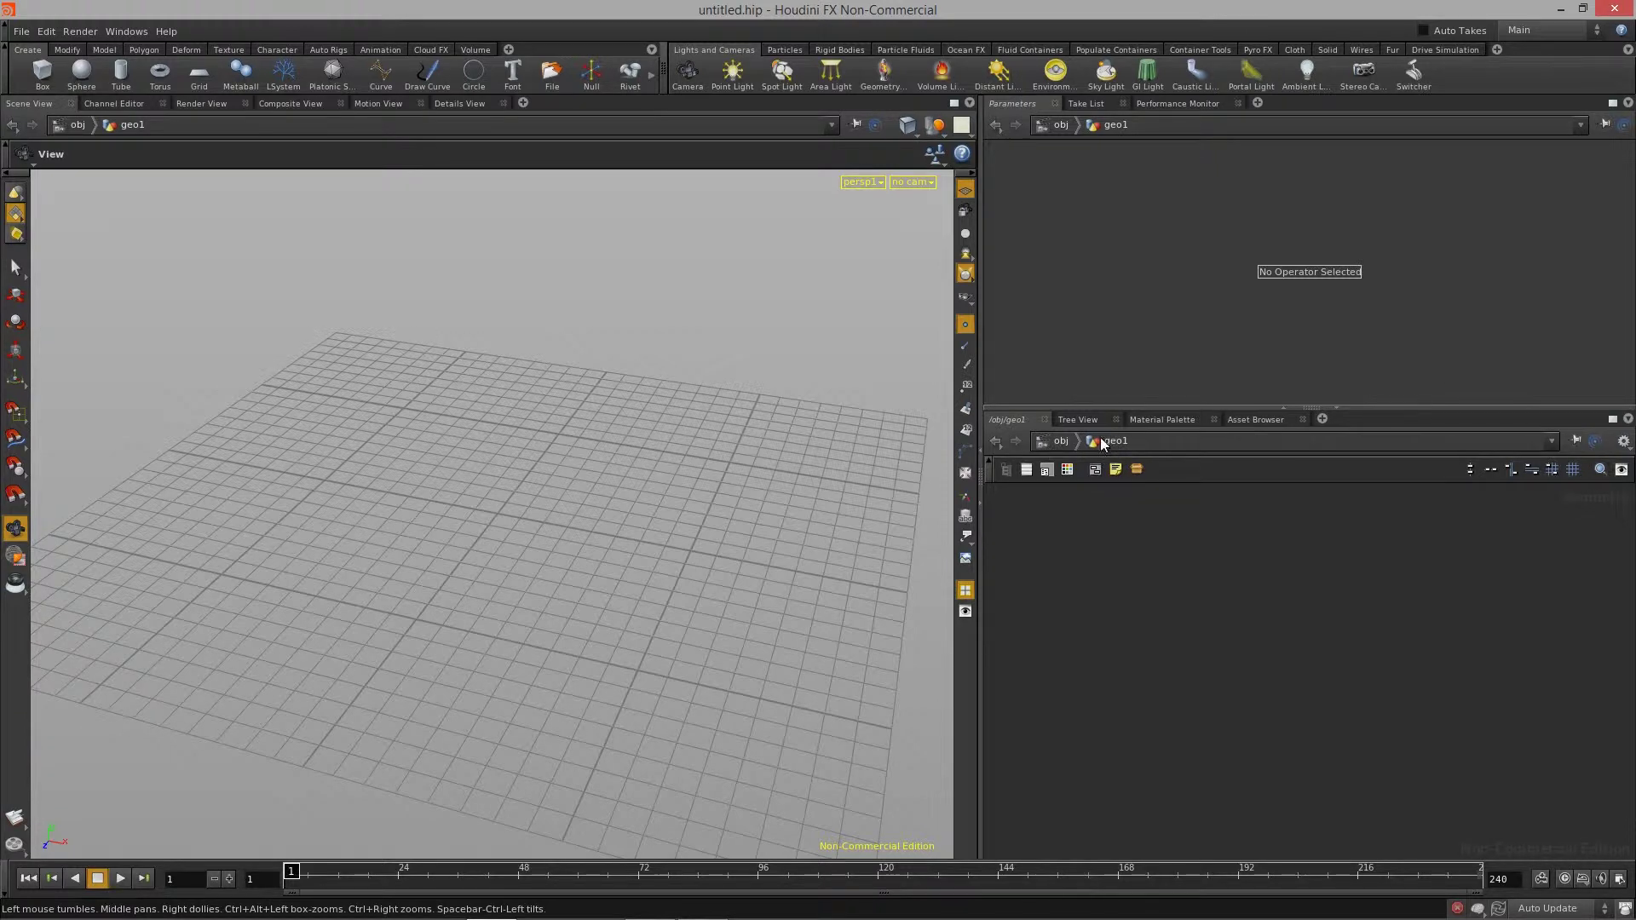
click(1061, 441)
Rename the geo1 node as ParentNode and go inside it
double_click(1373, 646)
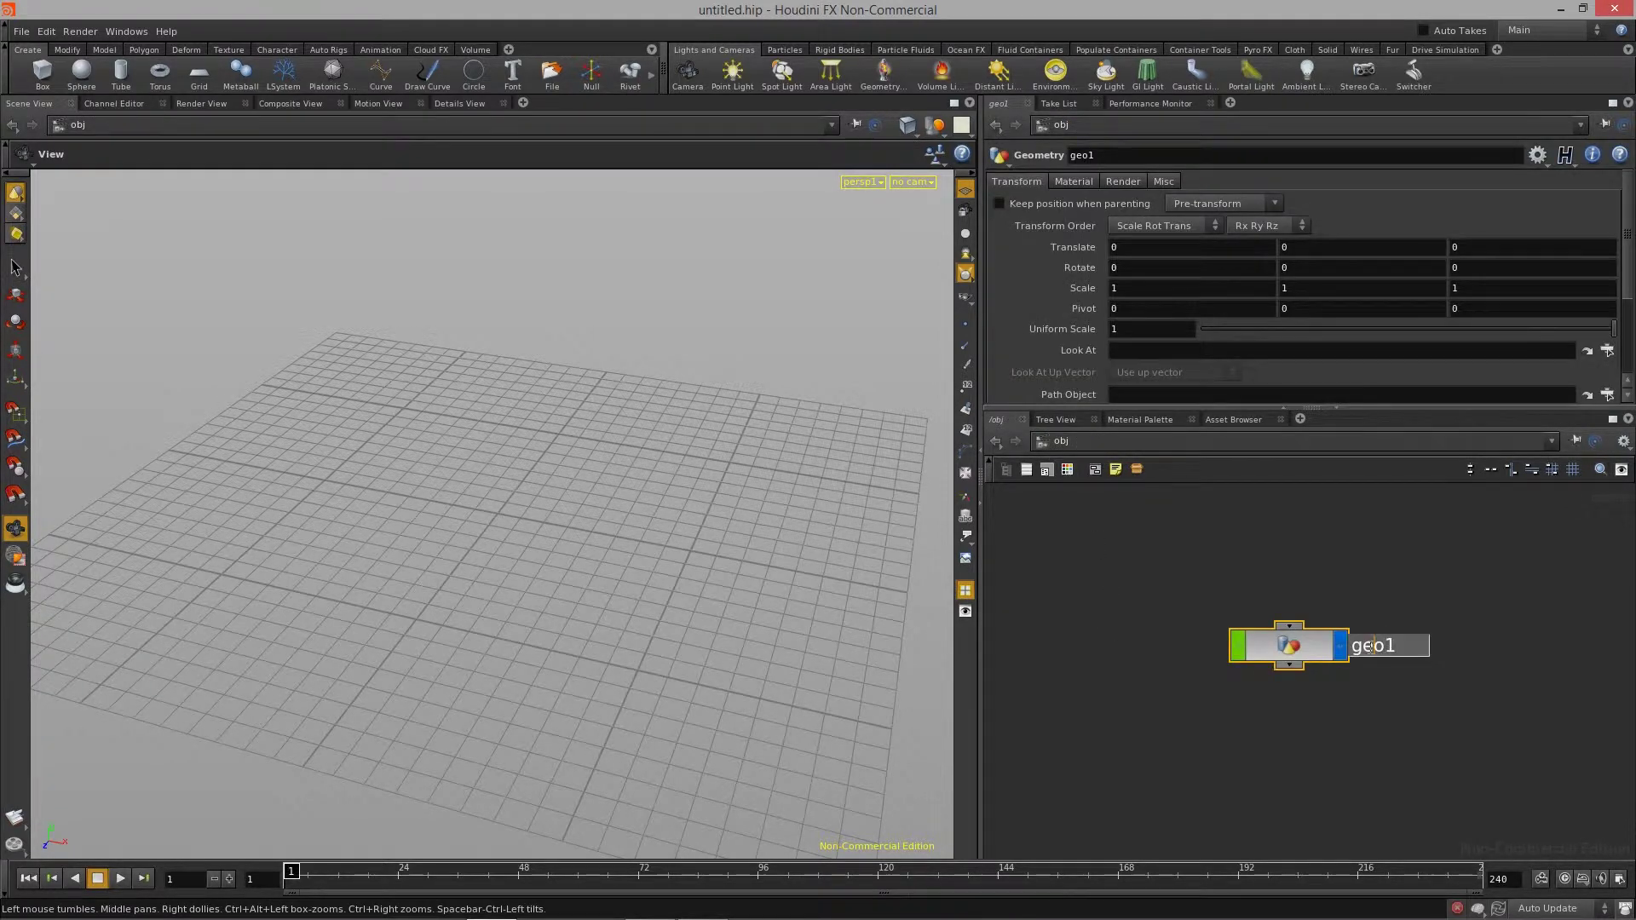
text(ParentNode)
key(Return)
double_click(1313, 658)
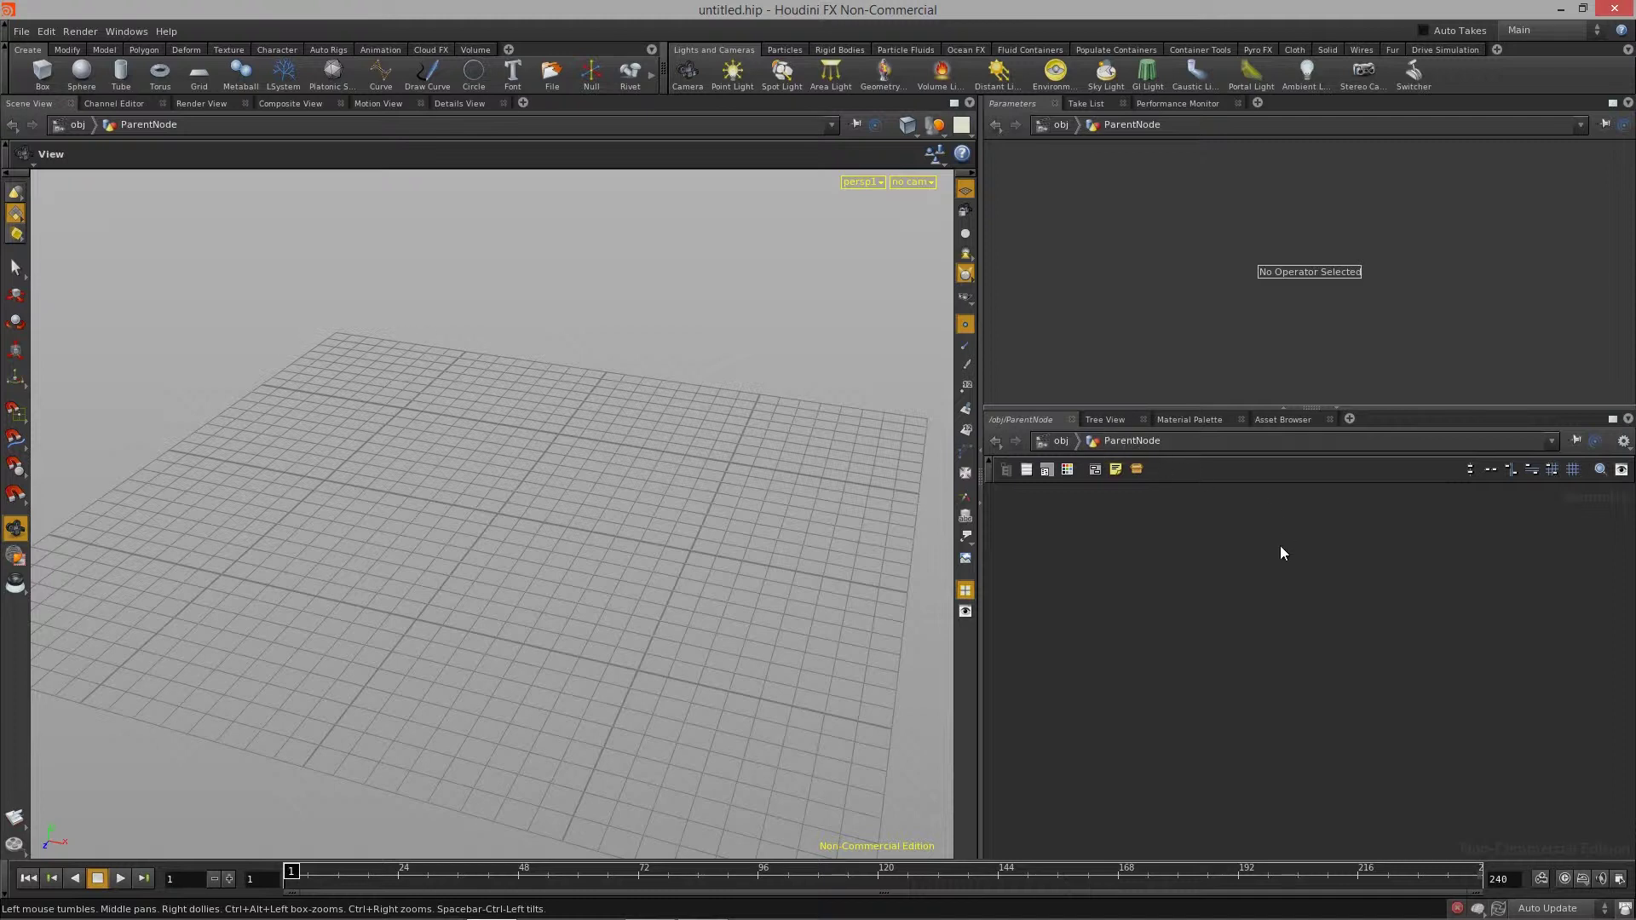
Go up to the object level and tumble the view around the empty grid
click(1060, 441)
right_drag(628, 493, 358, 522)
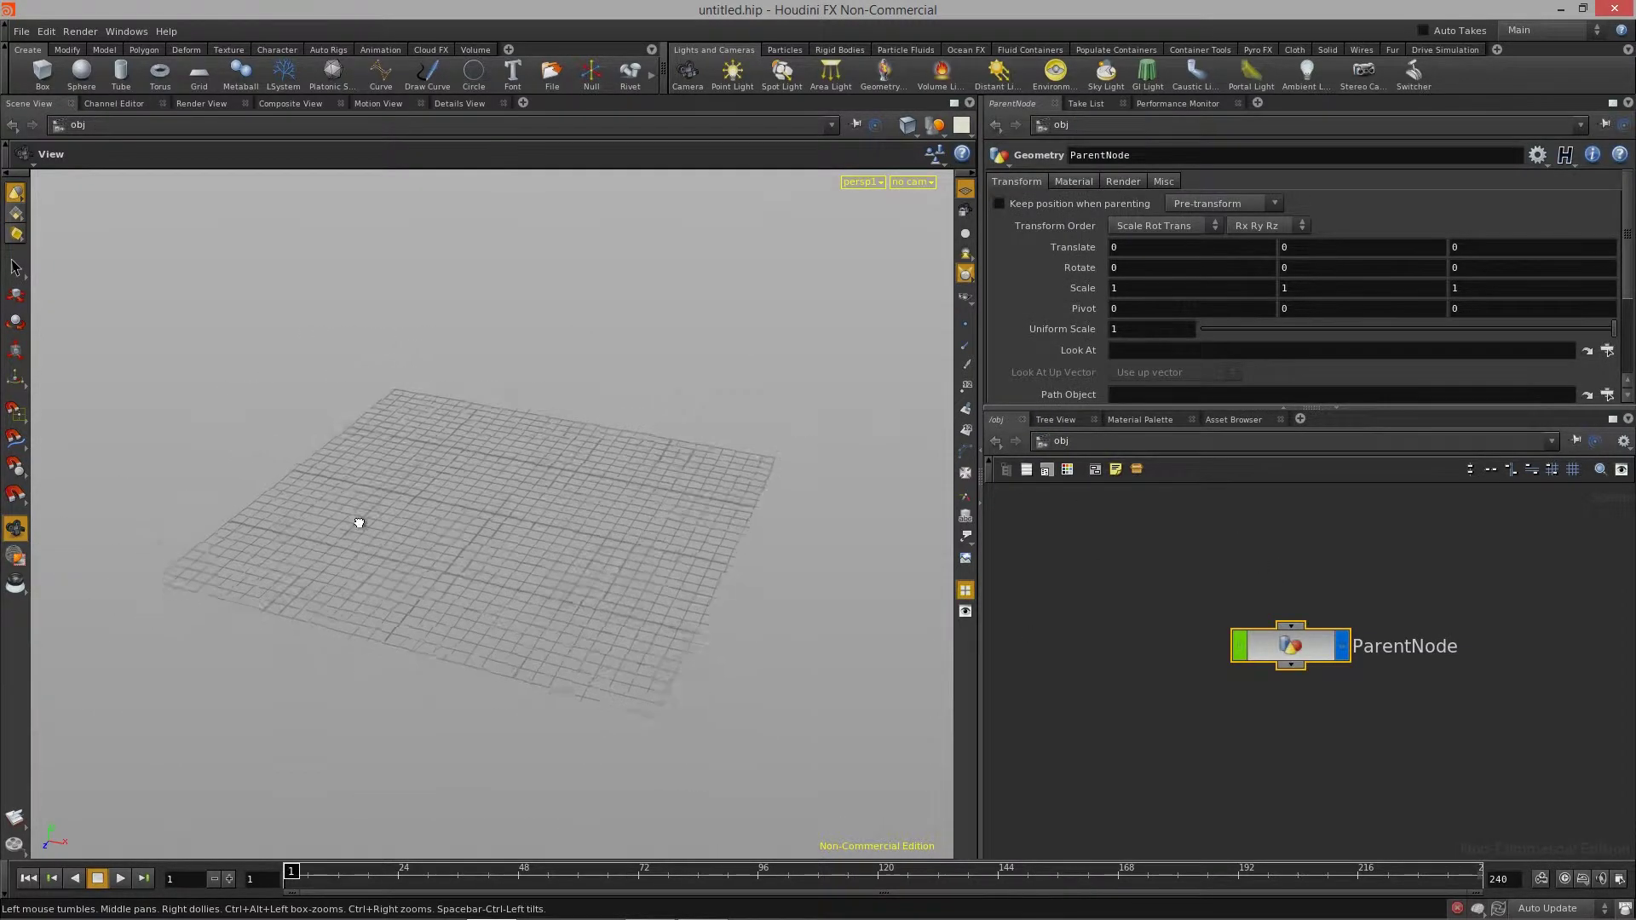
drag(358, 523, 537, 537)
right_drag(537, 536, 596, 389)
drag(548, 519, 494, 460)
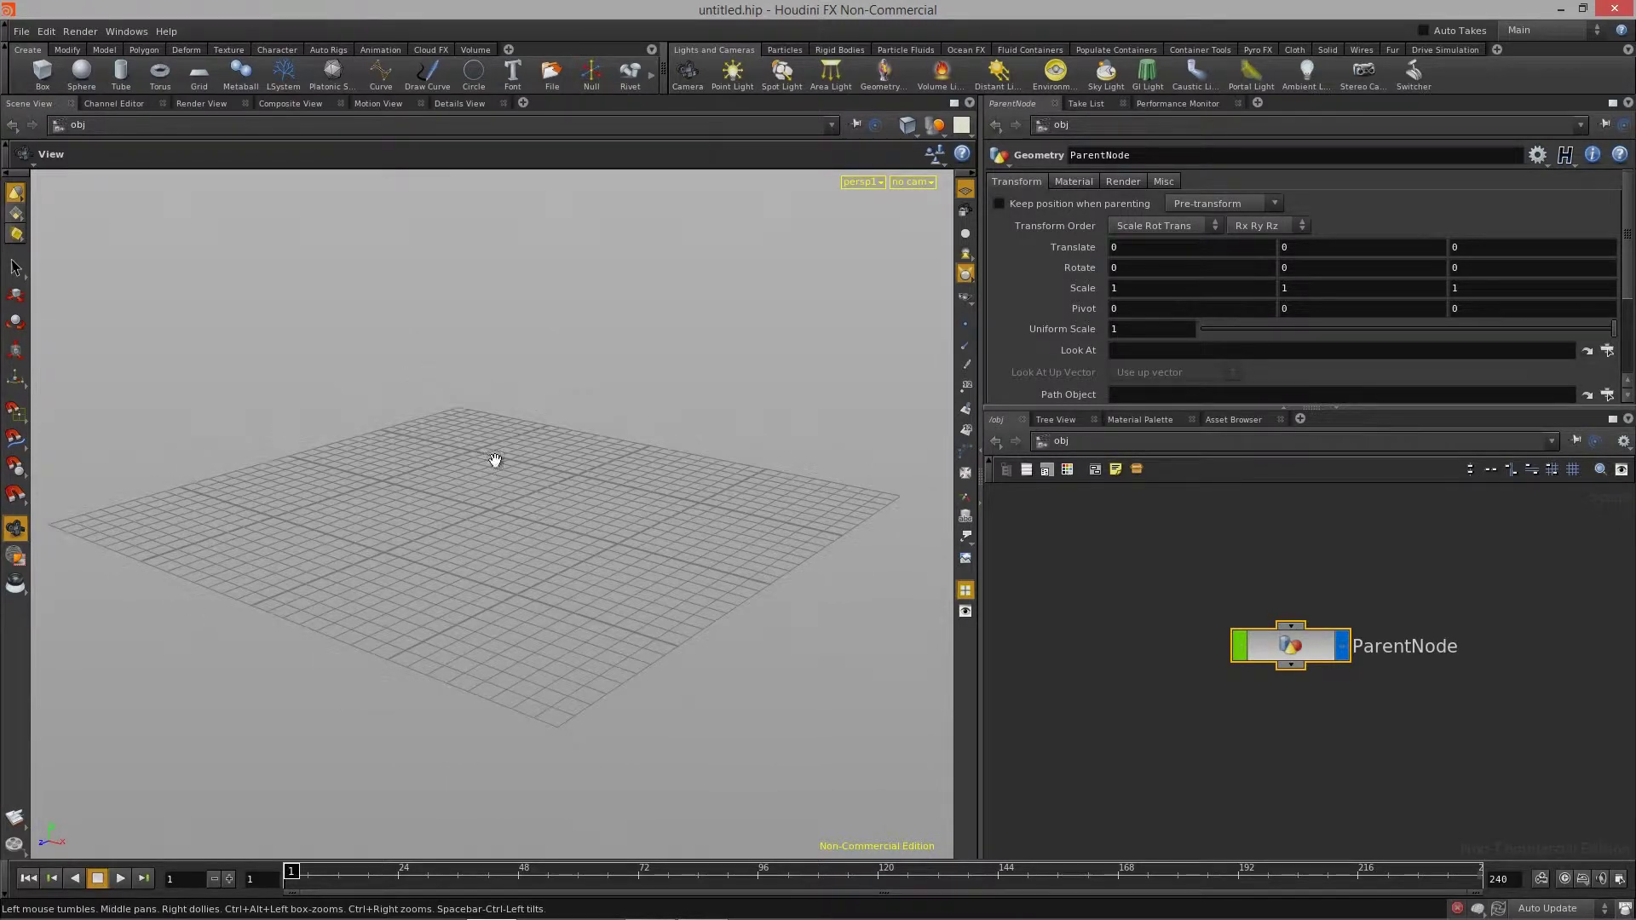
Go inside ParentNode and add a Box node to its network
double_click(1290, 645)
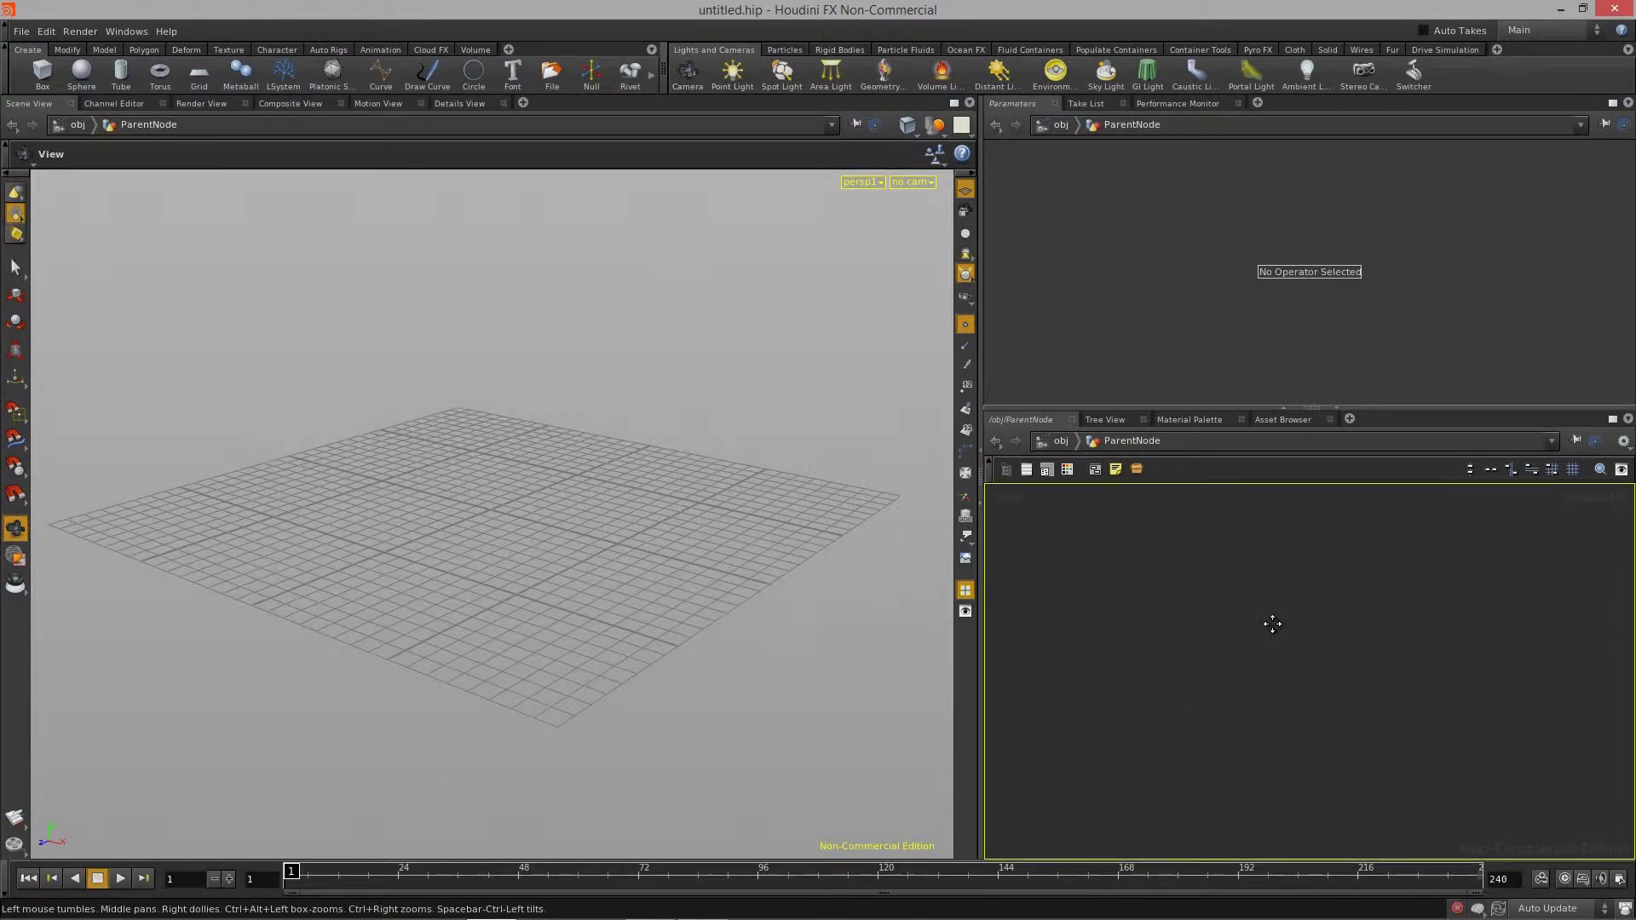
key(Tab)
text(bo)
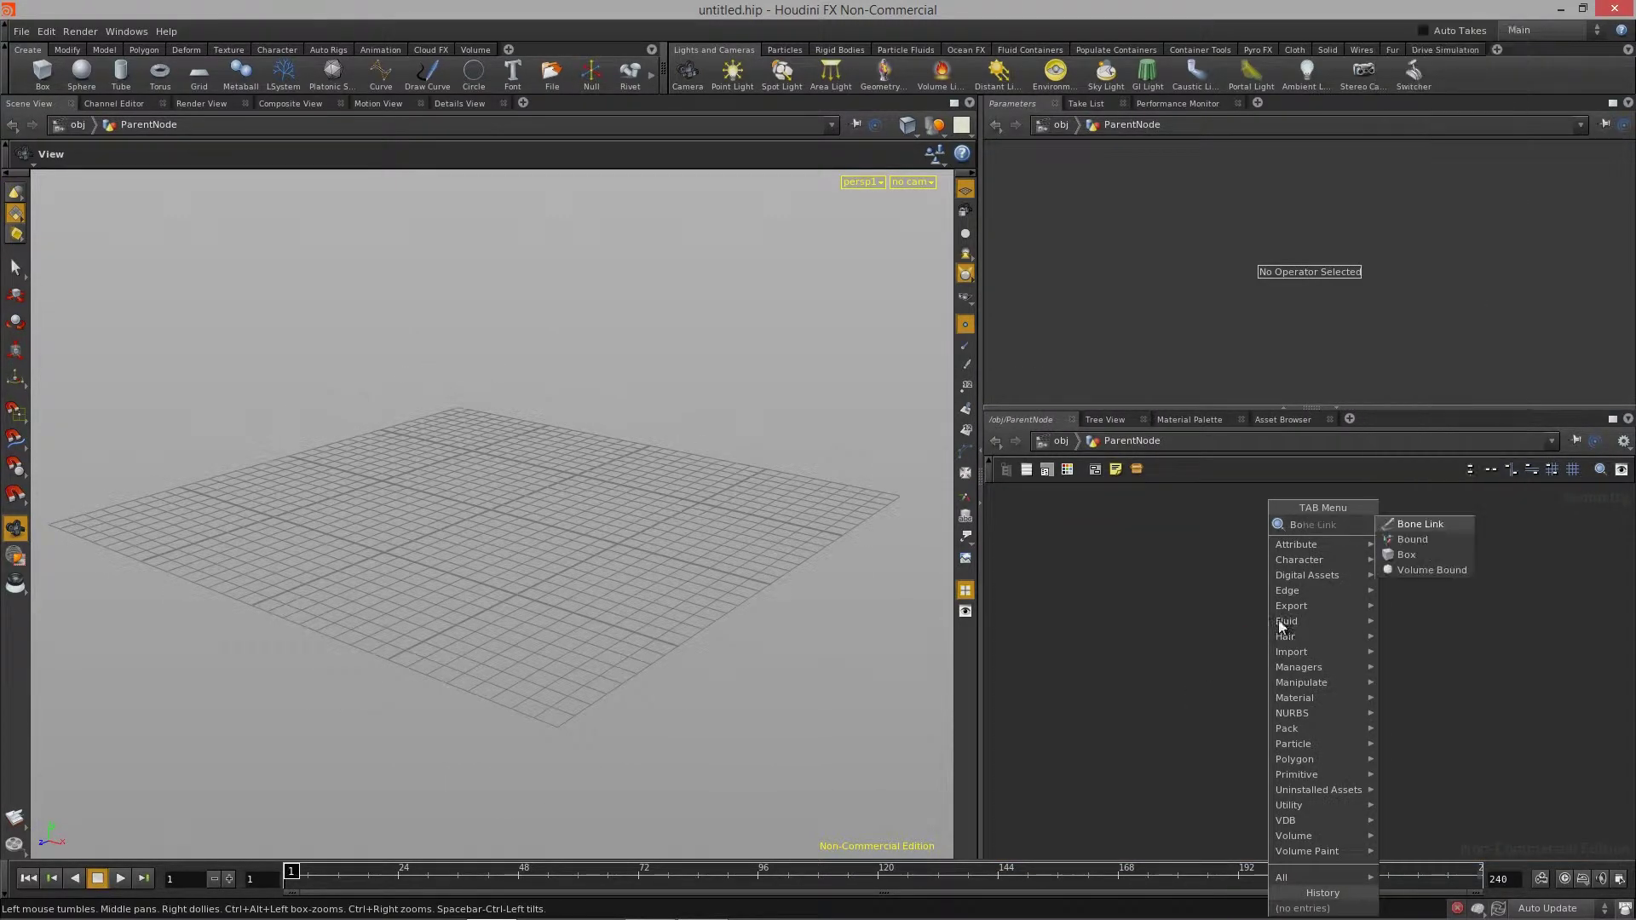
click(1415, 554)
click(1264, 605)
drag(1272, 614, 1306, 634)
drag(471, 479, 460, 519)
right_drag(460, 519, 577, 556)
mouse_move(577, 557)
mouse_down()
mouse_move(500, 562)
mouse_move(563, 560)
mouse_up()
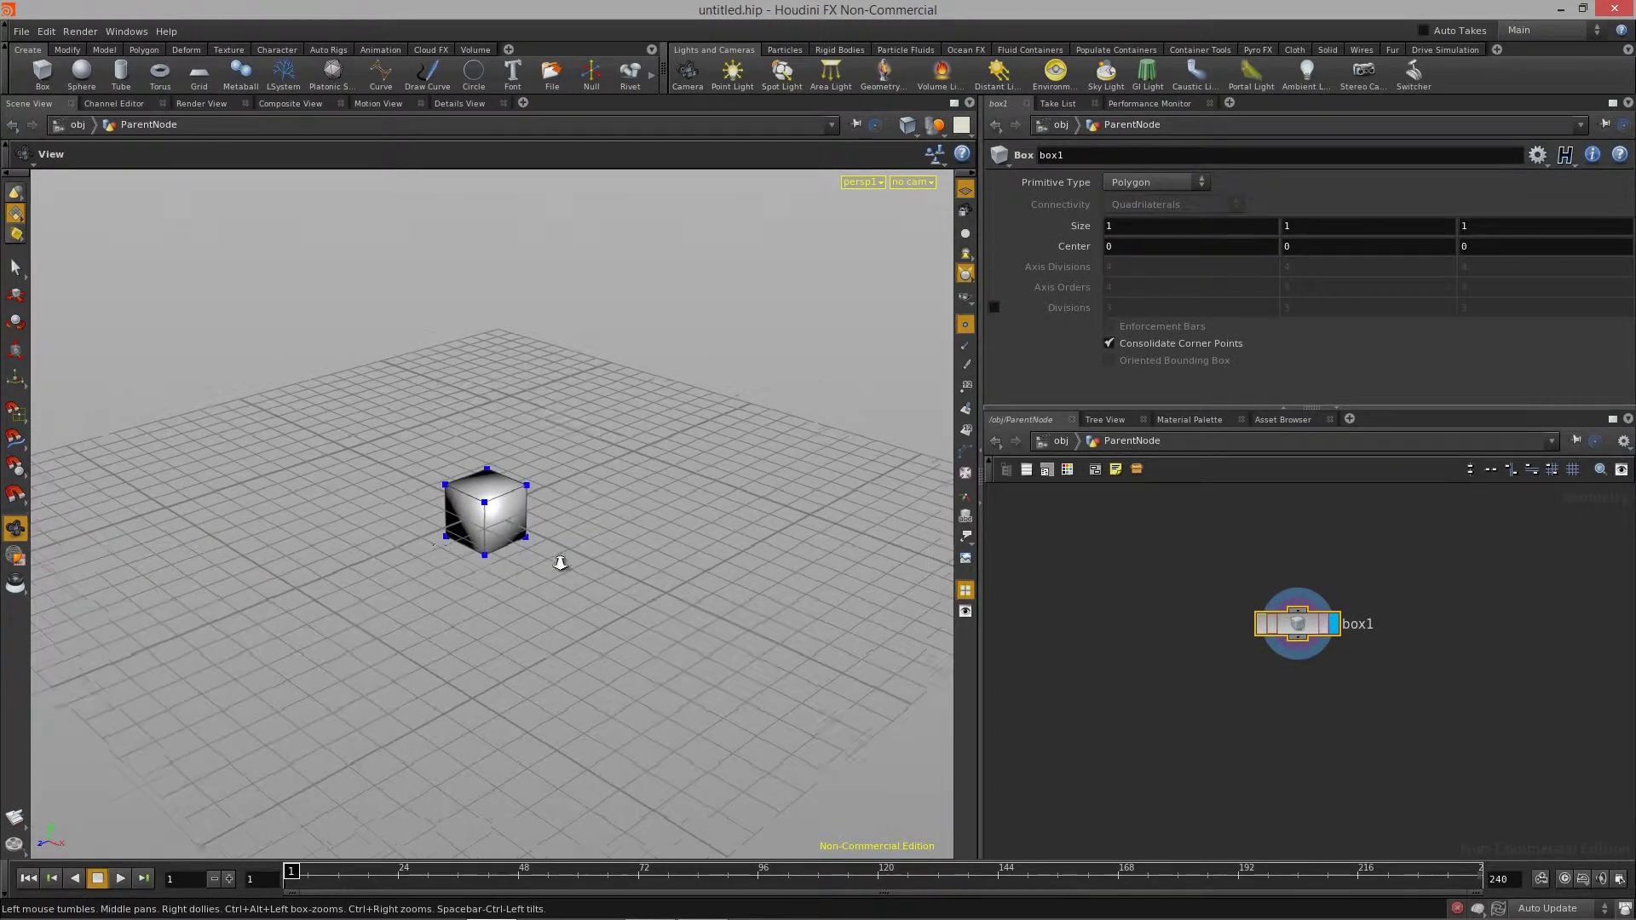
right_drag(562, 560, 568, 537)
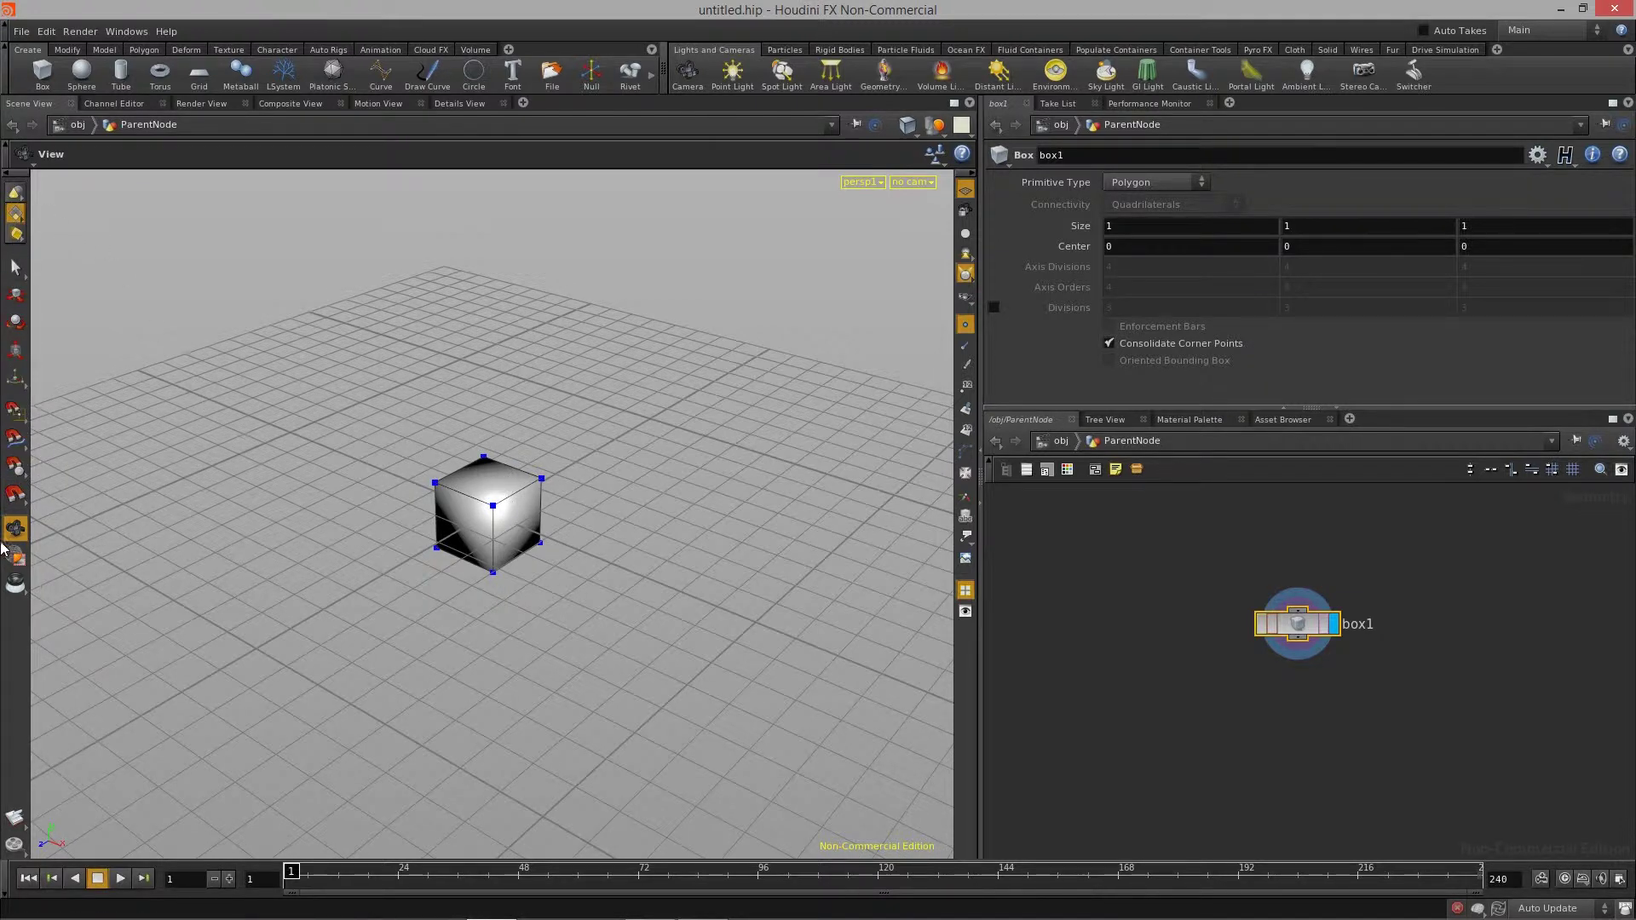
Activate the Select tool, select the box's two visible side faces and top face in turn, and clear the selection
click(16, 411)
click(17, 217)
mouse_move(487, 487)
mouse_down()
mouse_move(508, 483)
mouse_move(475, 511)
mouse_move(501, 500)
mouse_move(445, 512)
mouse_move(437, 492)
mouse_move(537, 475)
mouse_move(503, 479)
mouse_up()
click(15, 268)
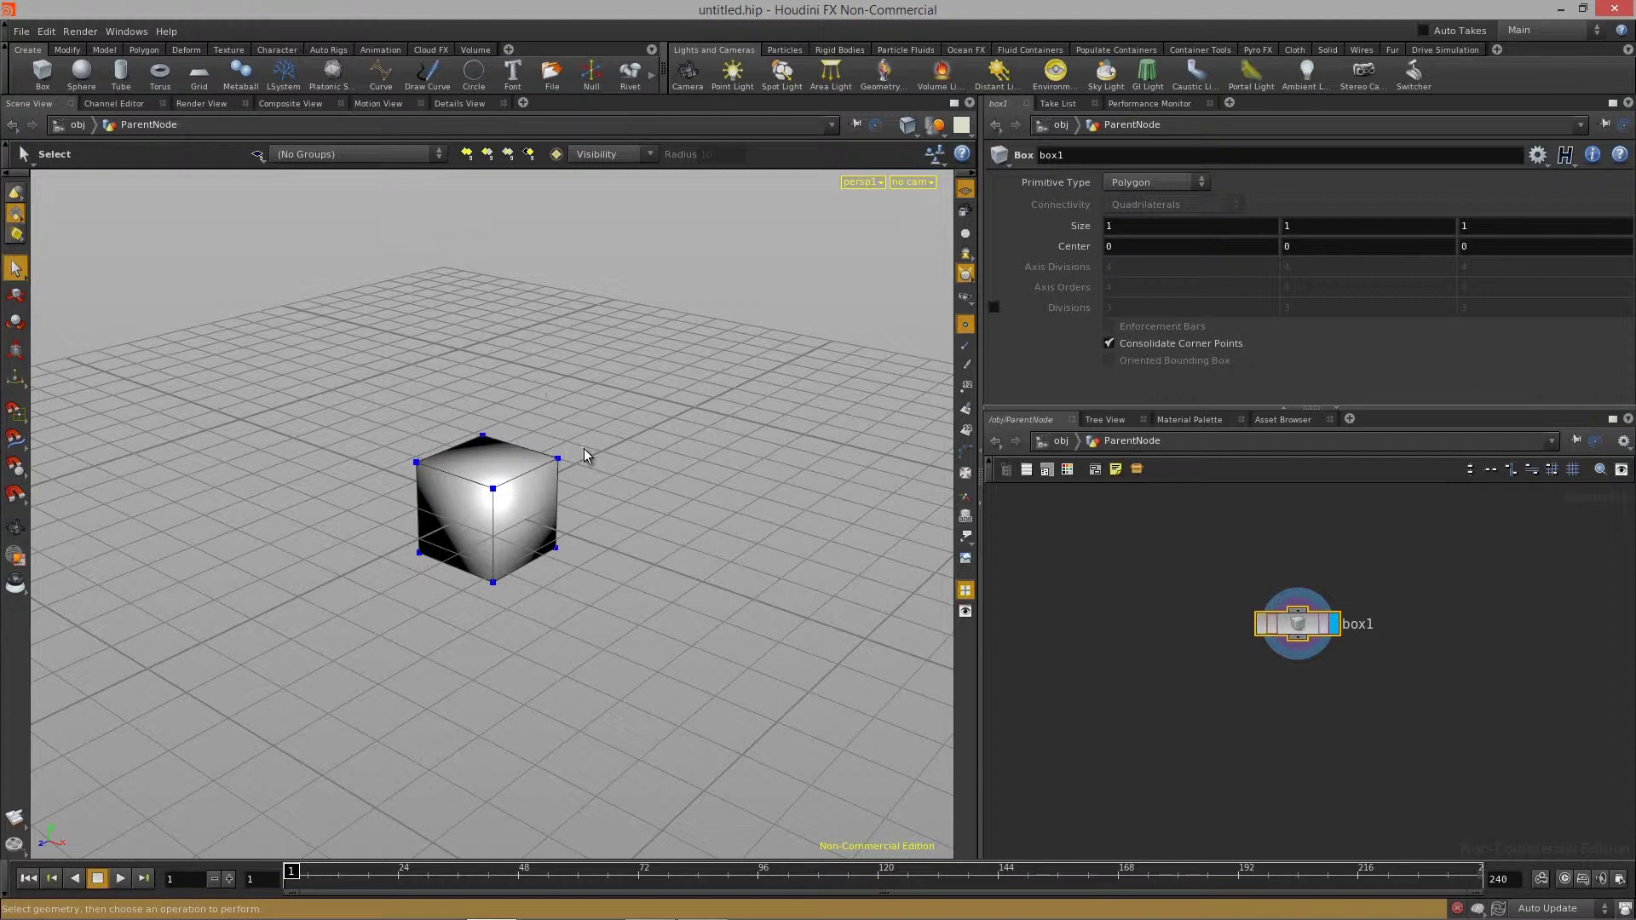
drag(567, 437, 545, 521)
click(467, 525)
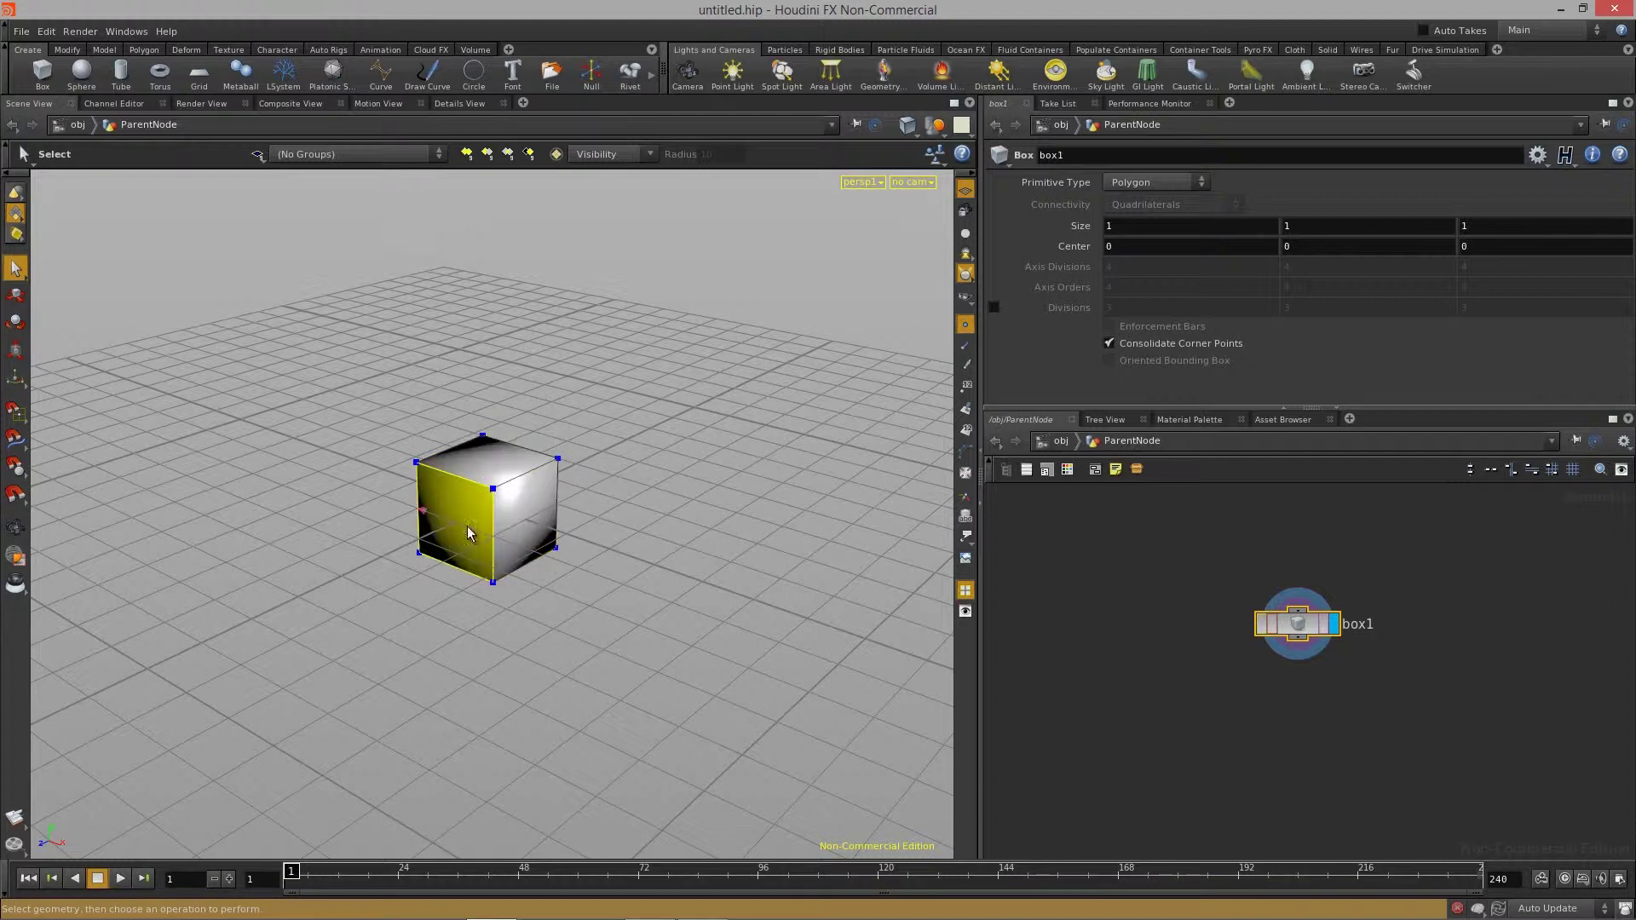
click(490, 480)
click(537, 504)
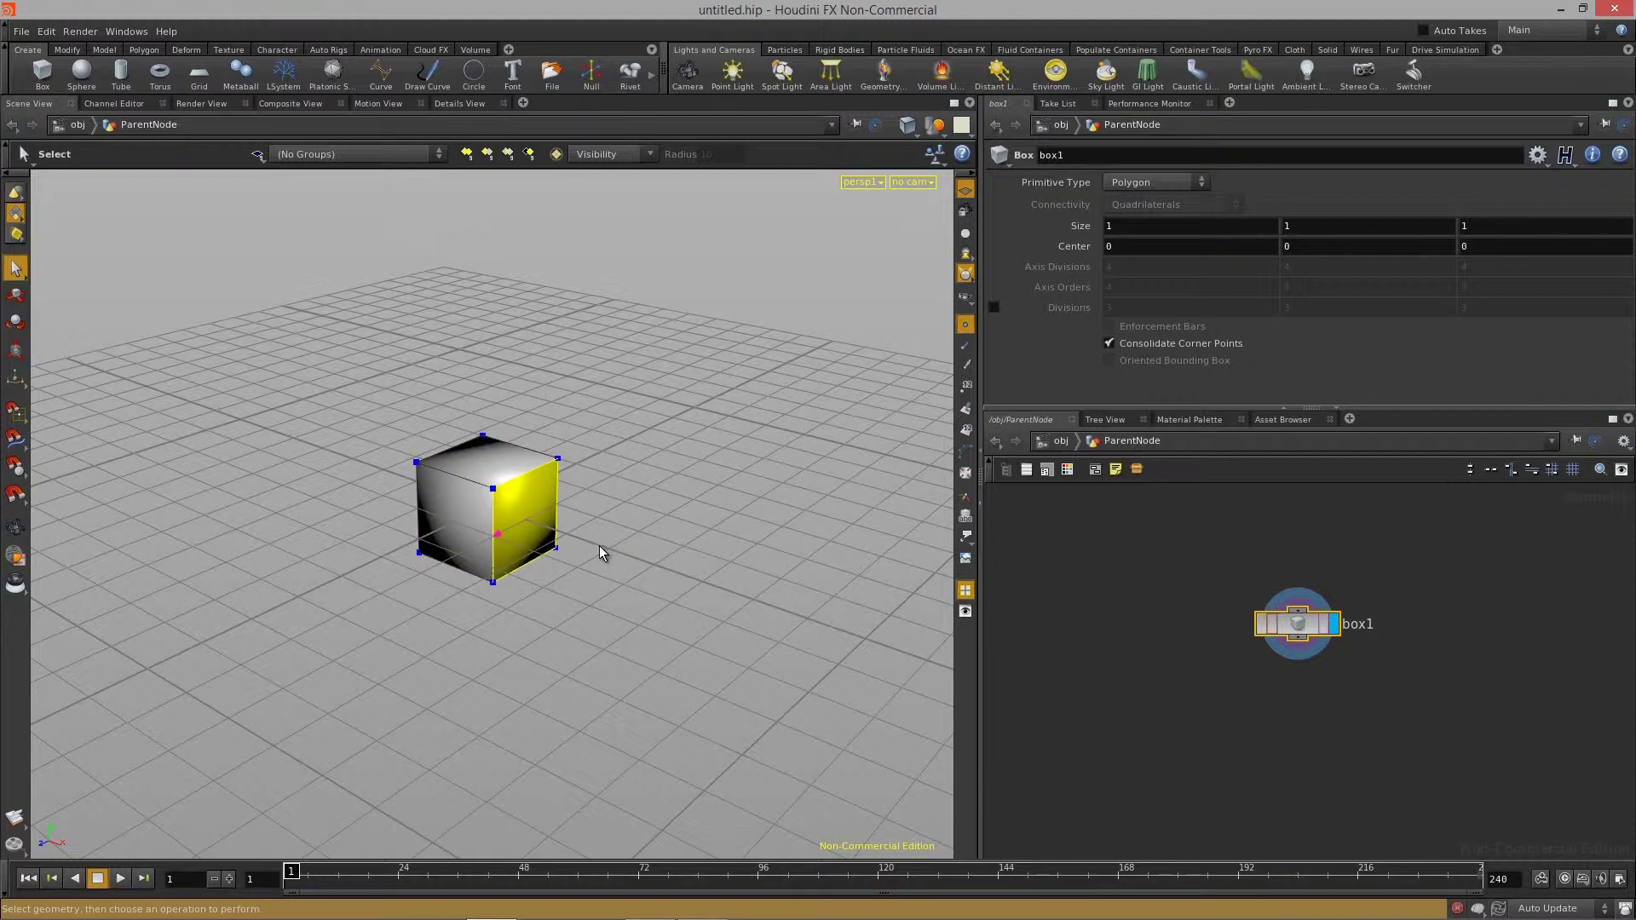
click(457, 522)
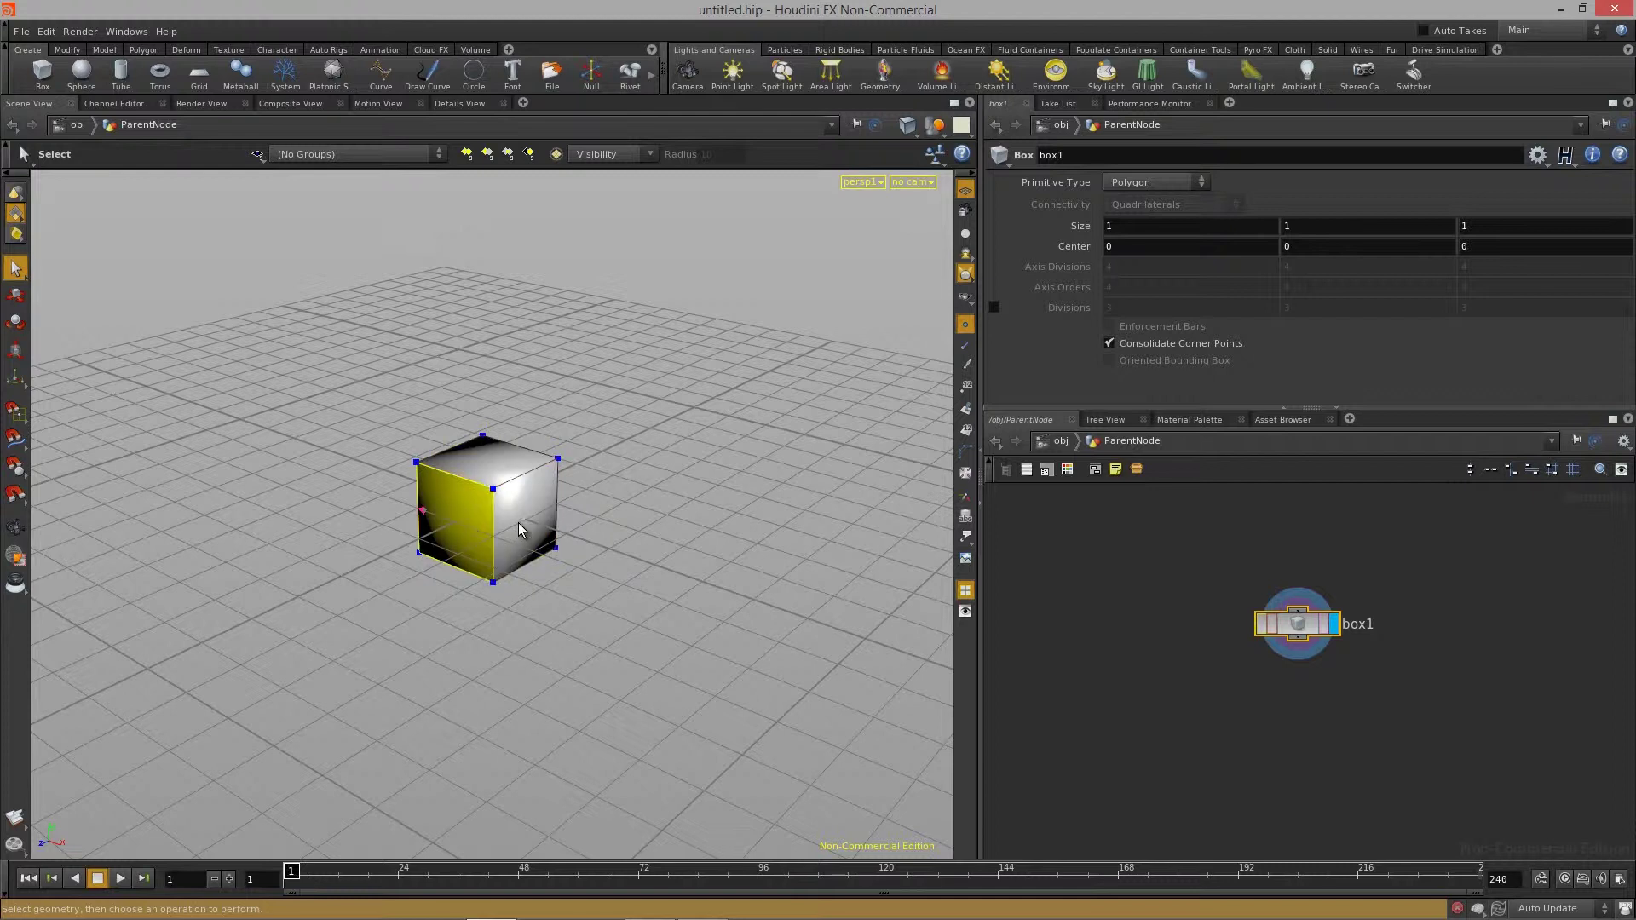
click(526, 511)
click(490, 469)
click(467, 517)
click(521, 515)
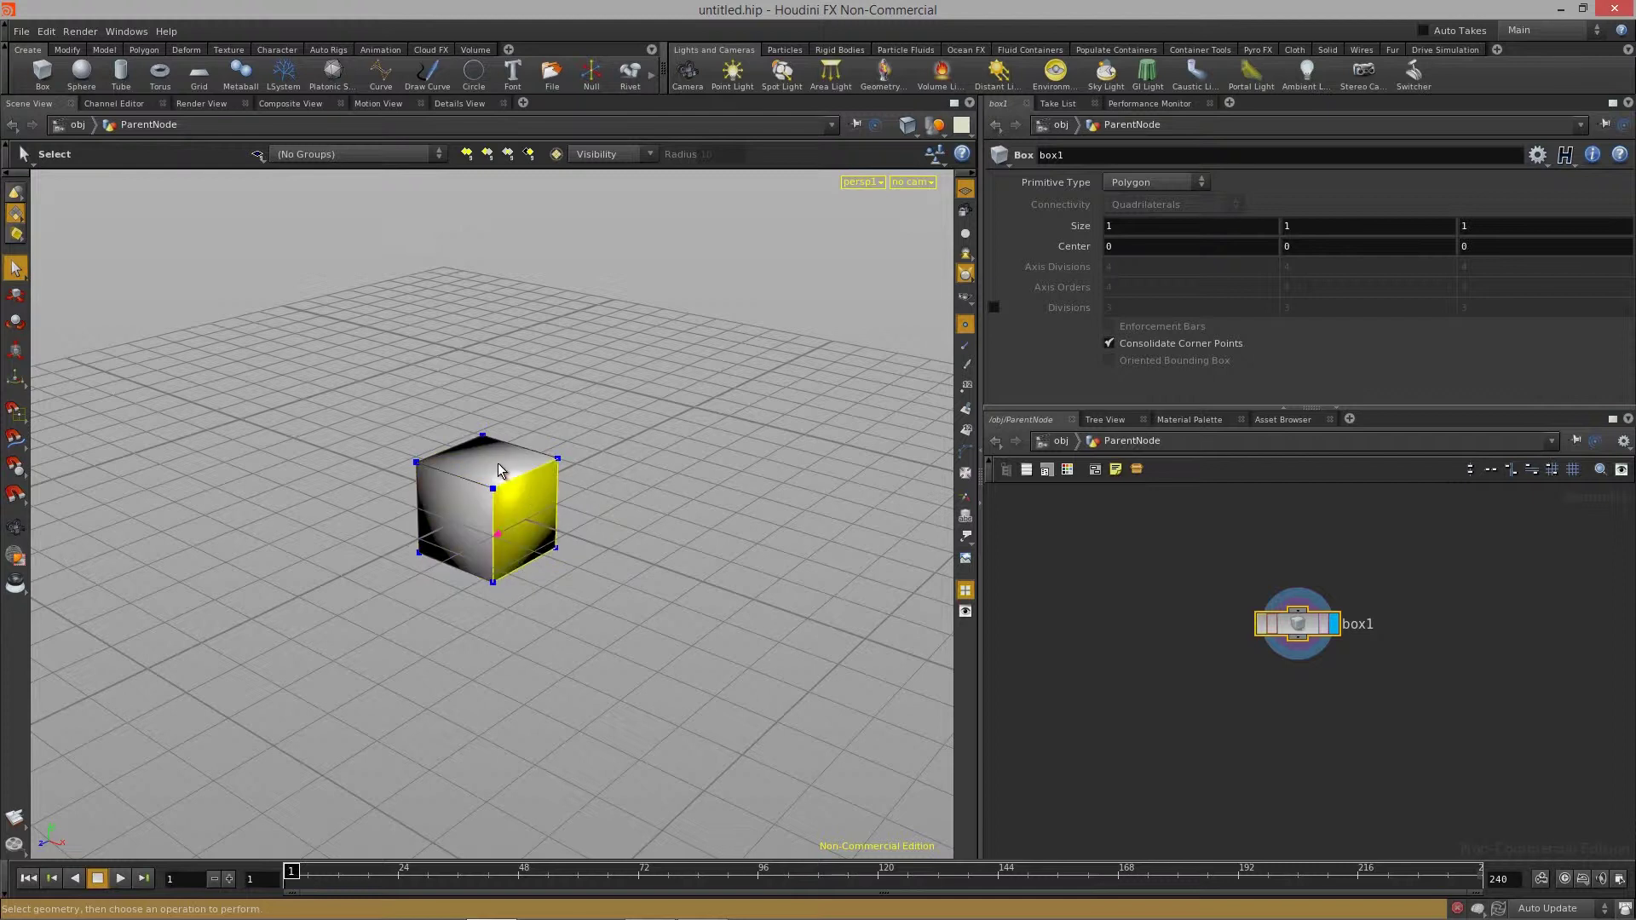
click(498, 469)
click(463, 518)
click(532, 511)
click(511, 466)
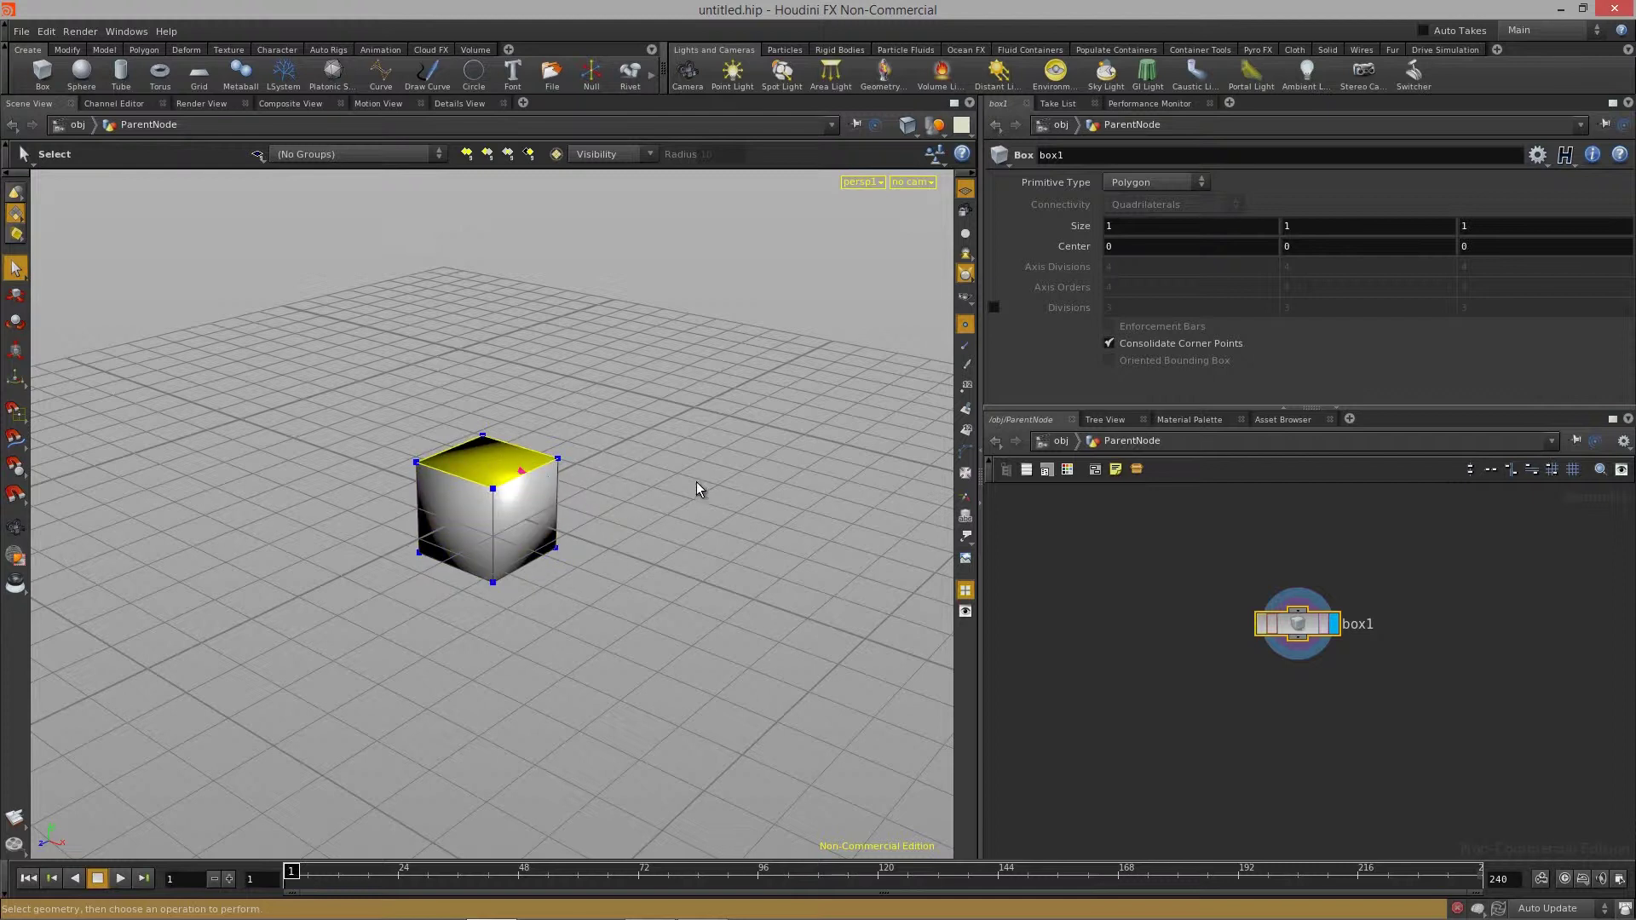
click(713, 554)
Switch back and forth between the Select and View tools and tumble the view around the box
drag(704, 559, 436, 671)
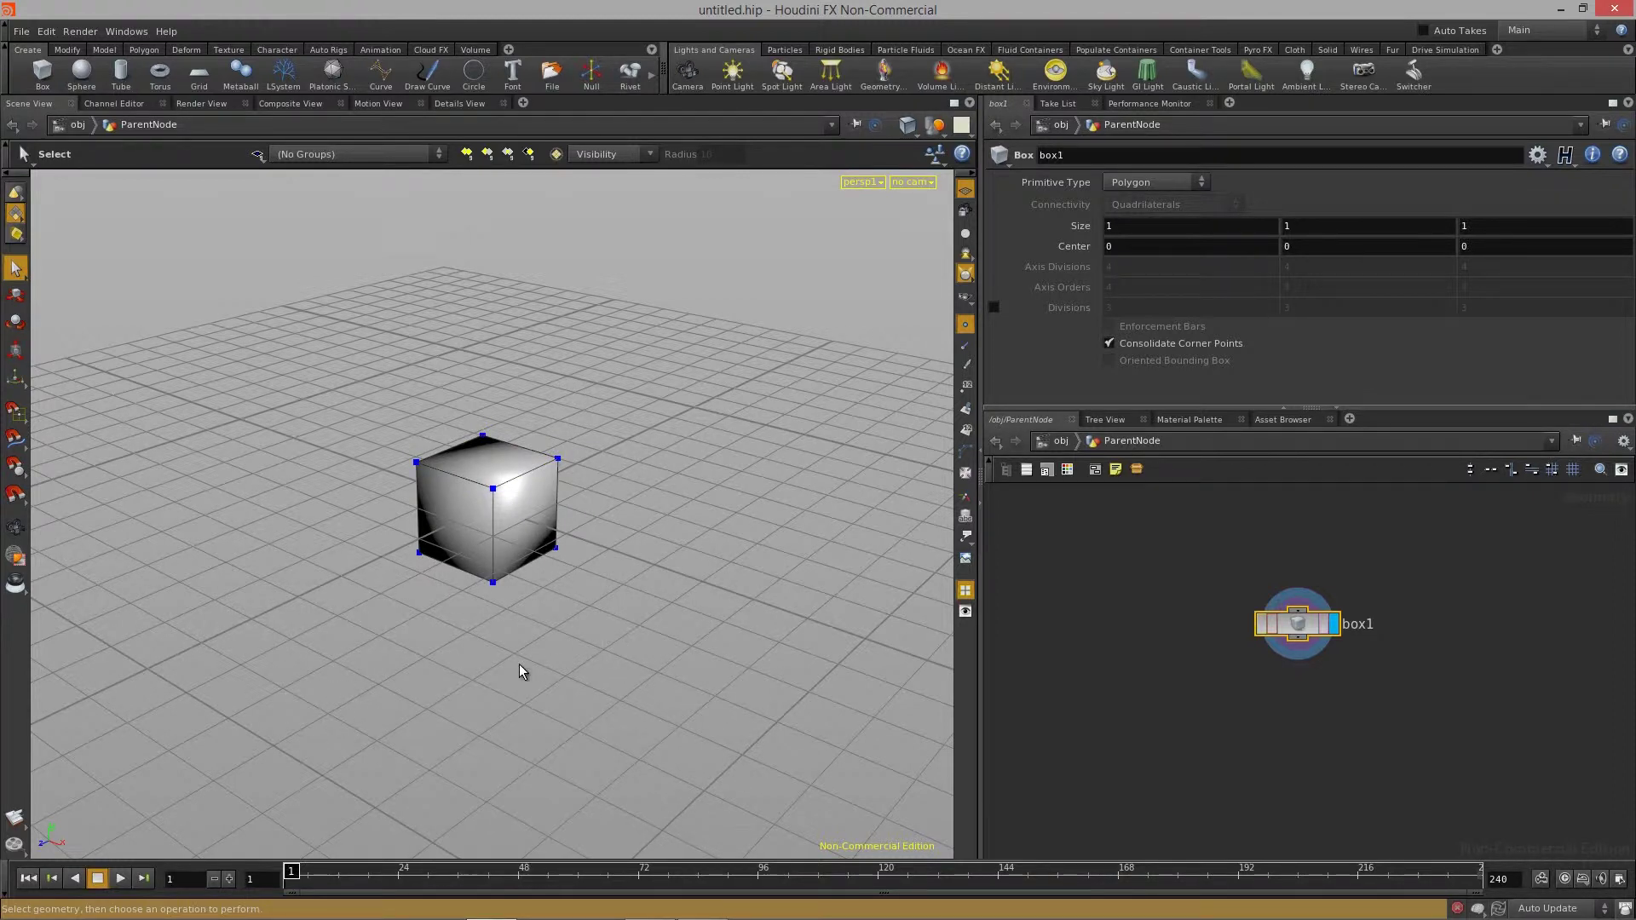
right_click(579, 655)
click(642, 567)
key(Escape)
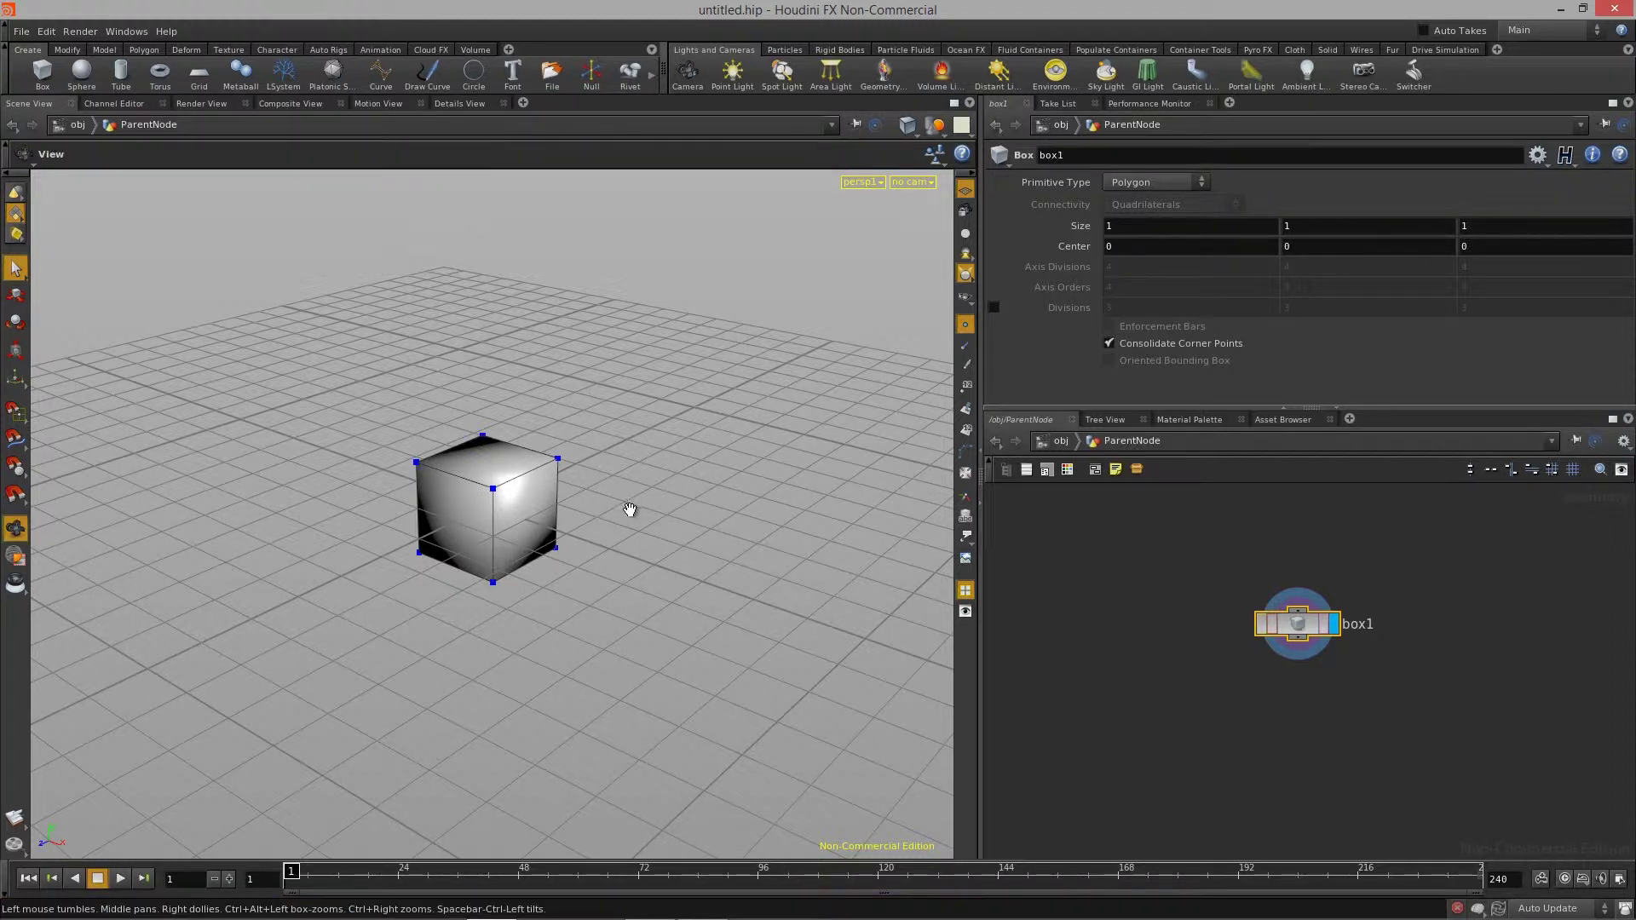
key(s)
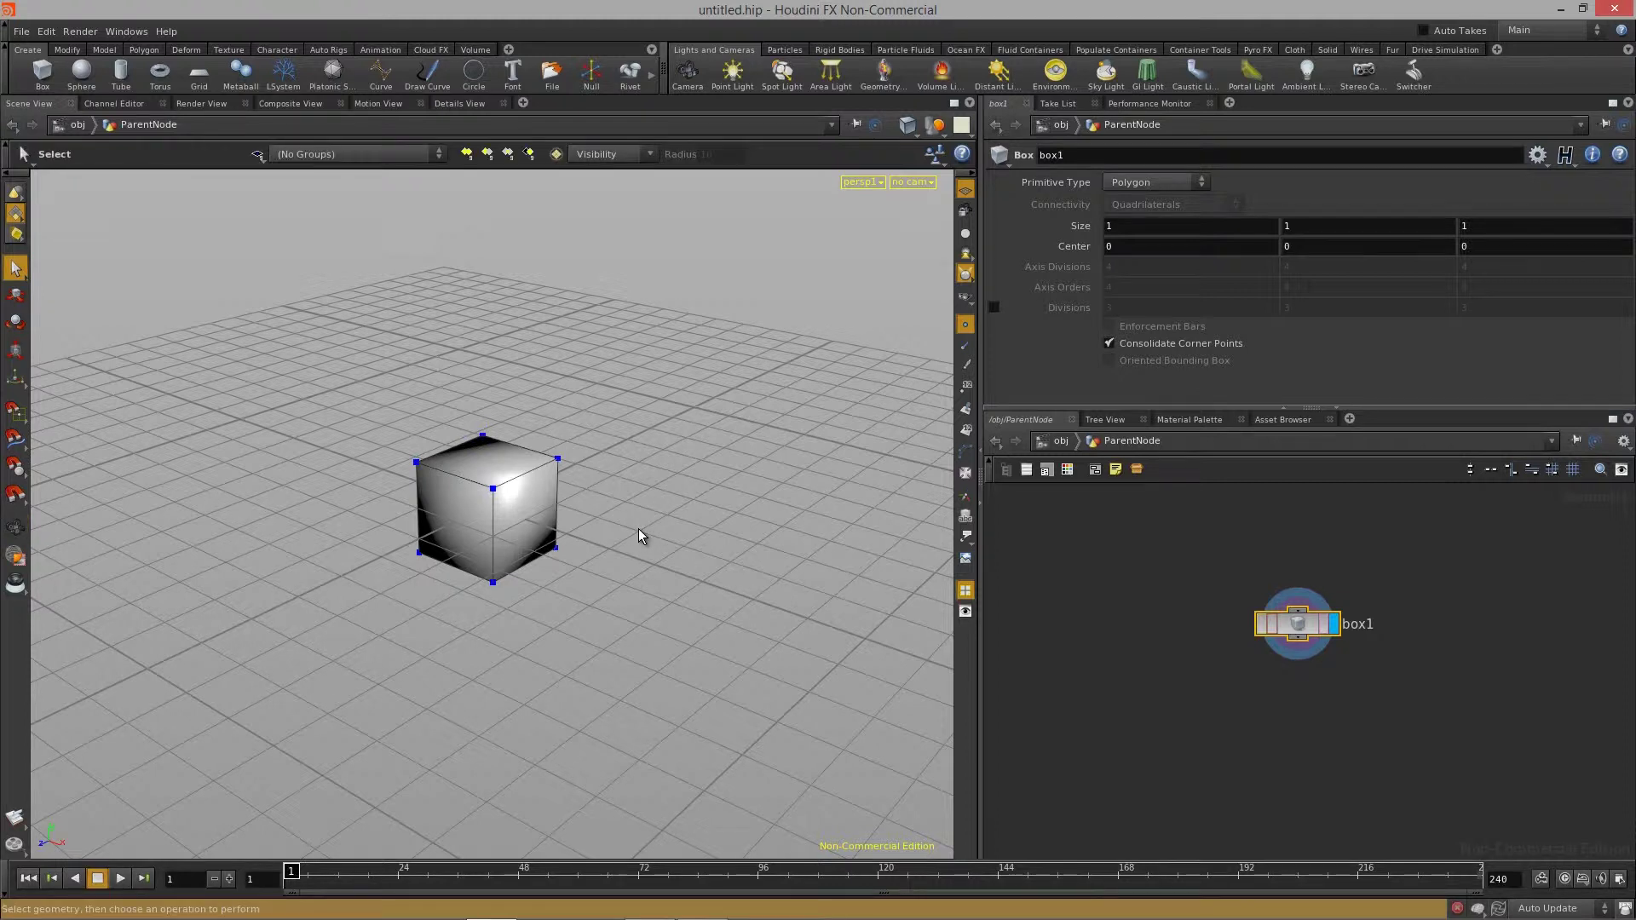
key(Escape)
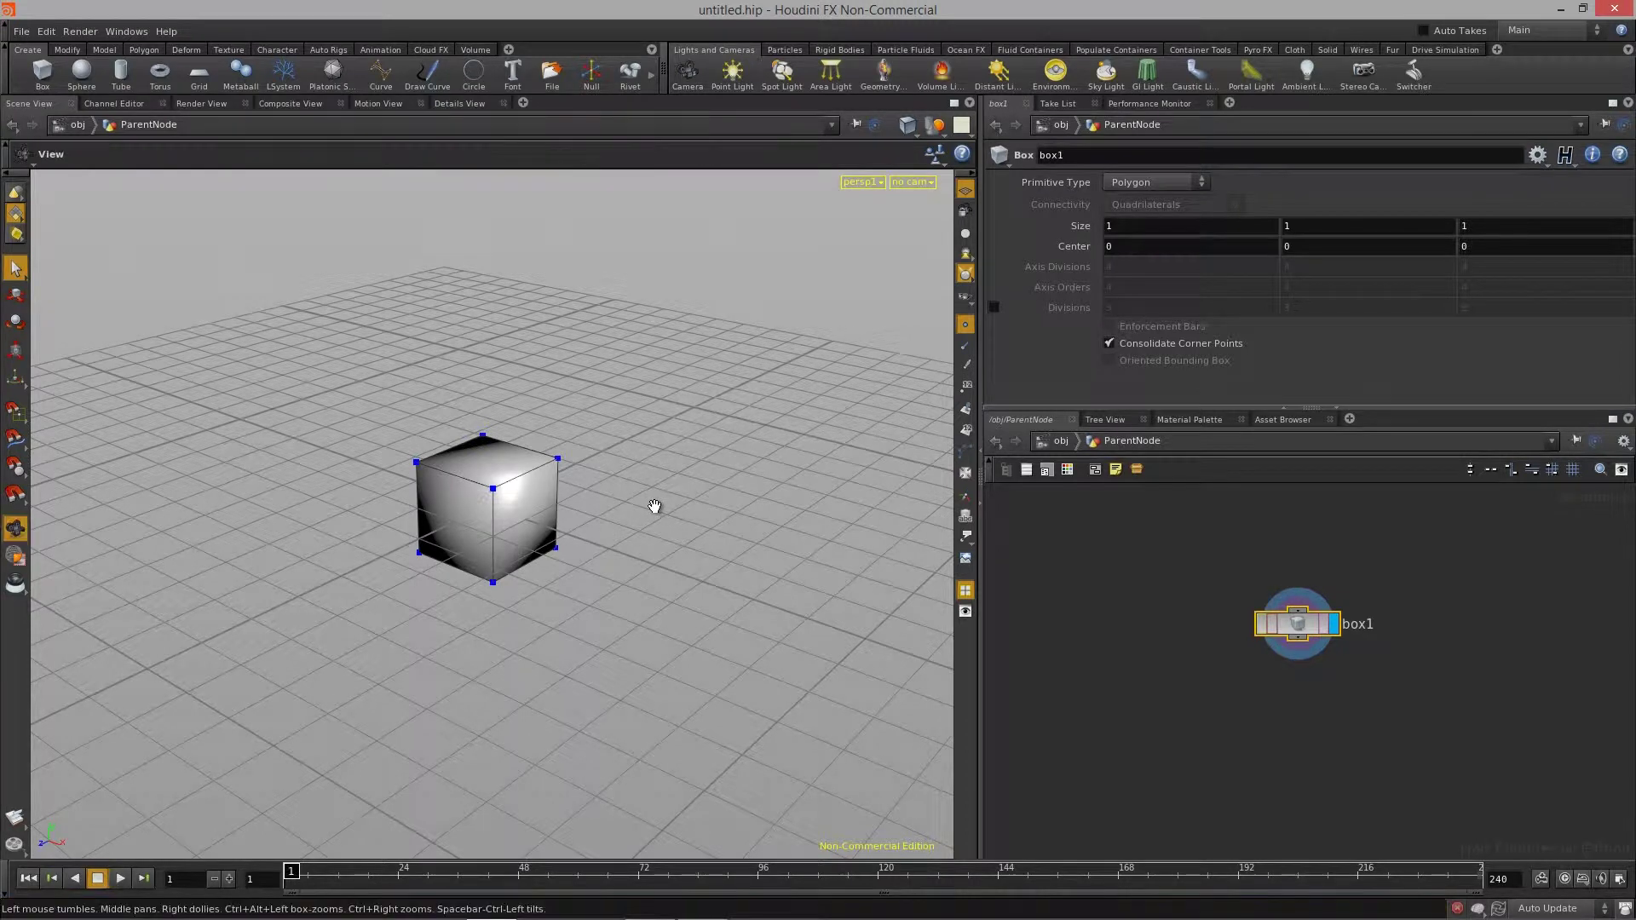
key(s)
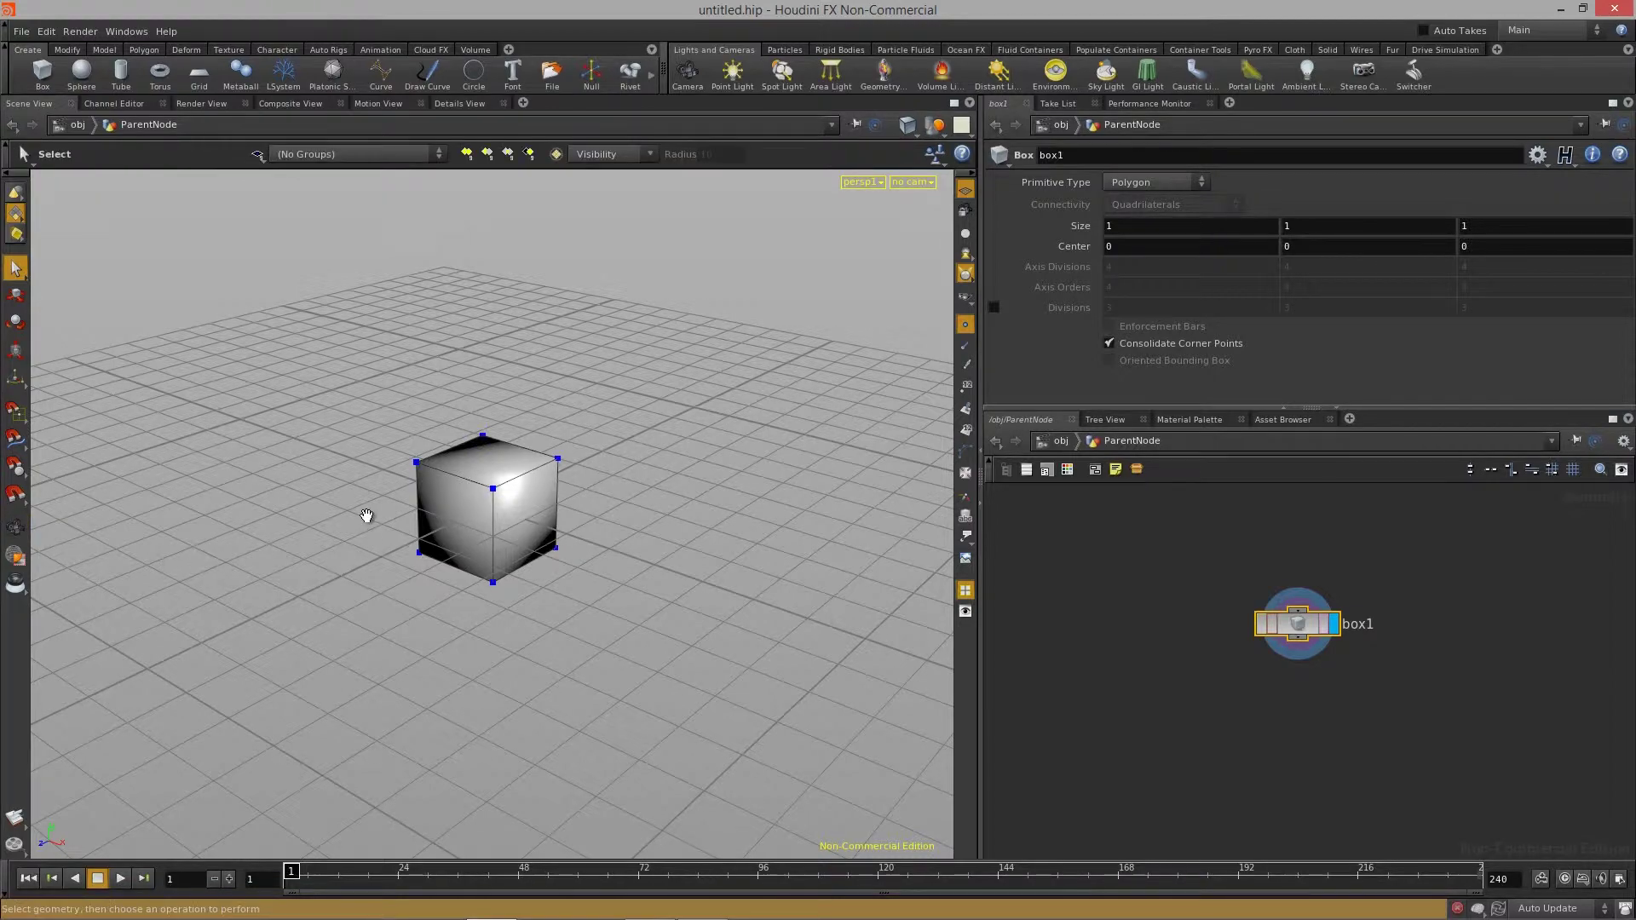
key(Escape)
drag(625, 614, 547, 629)
Select different faces of the box, including the top one, returning to the View tool to tumble between selections
key(s)
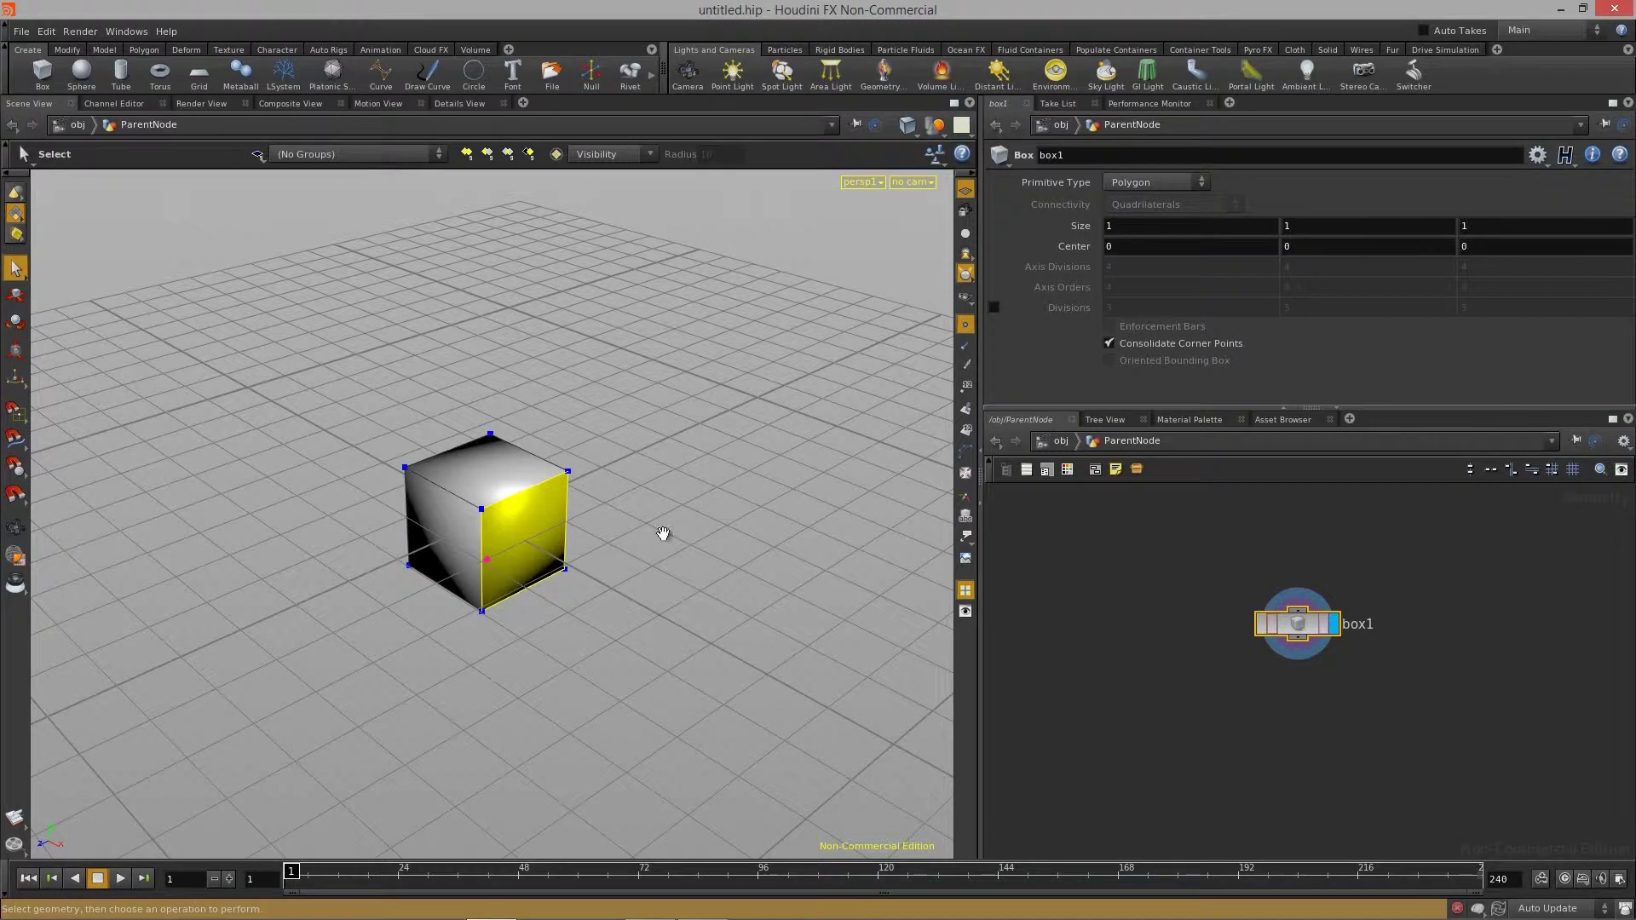
key(Escape)
drag(663, 534, 554, 615)
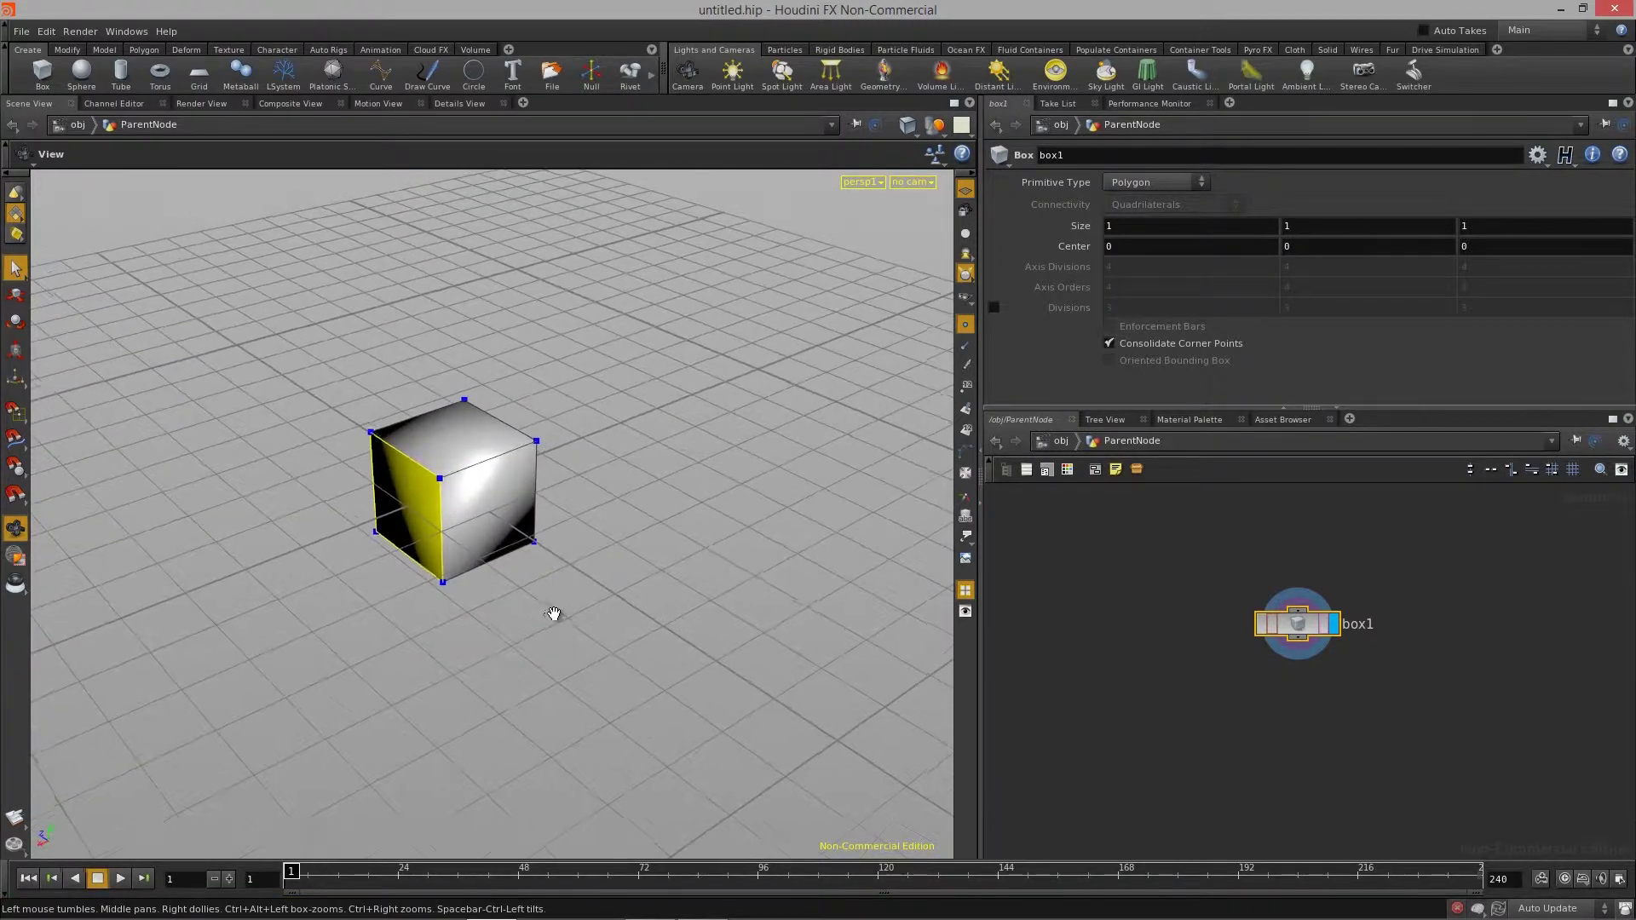
key(s)
click(456, 439)
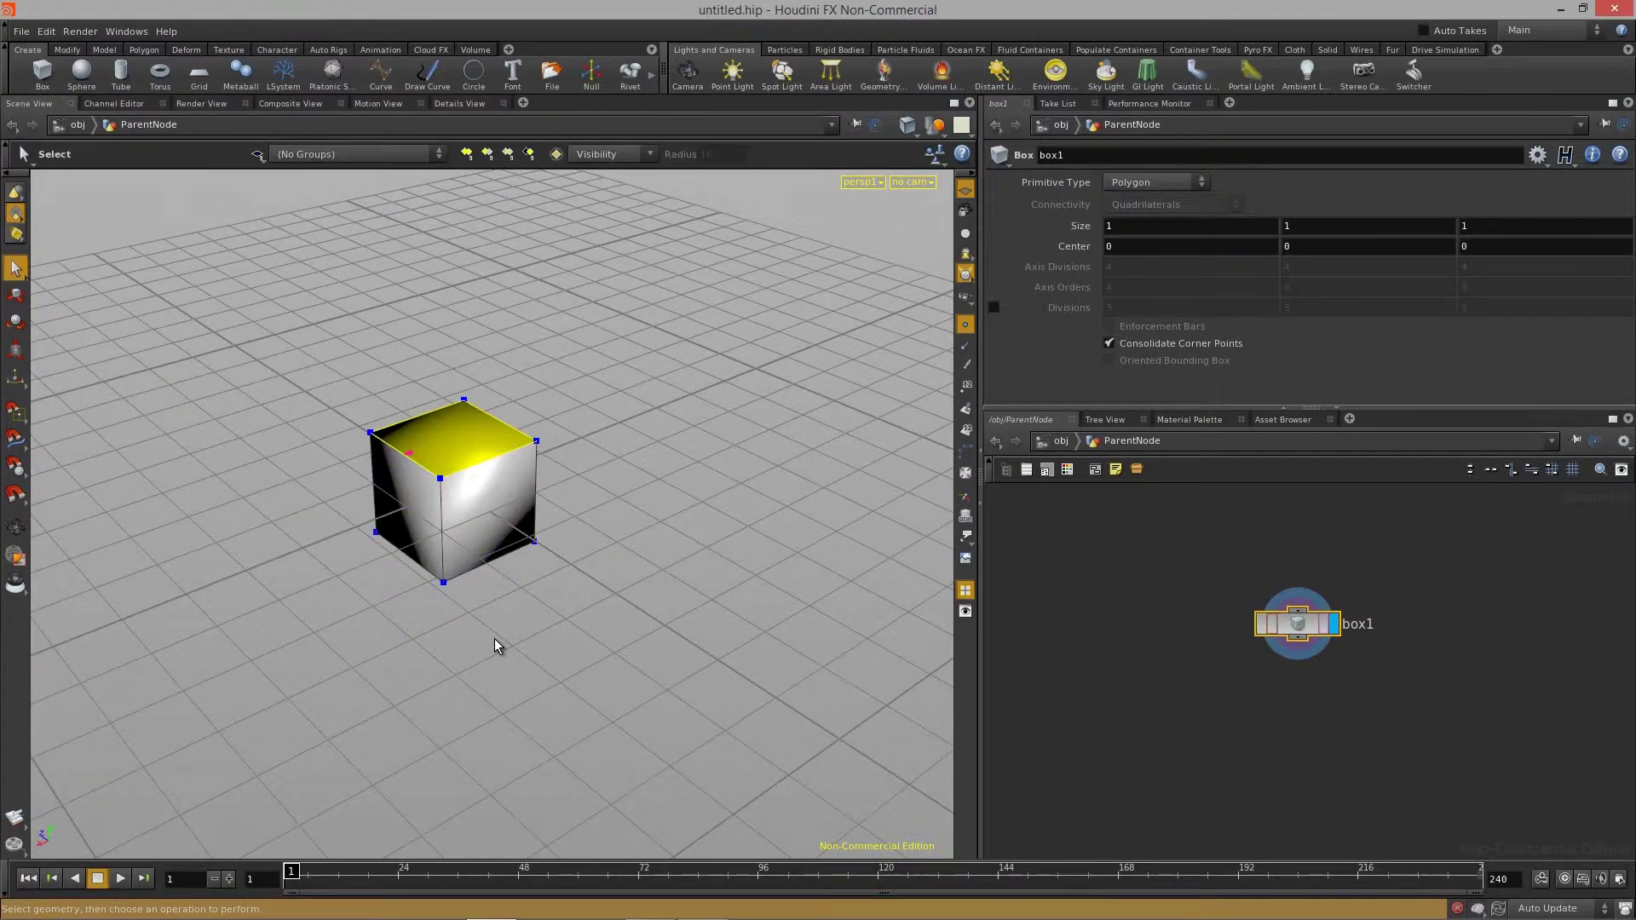
key(Escape)
drag(495, 640, 329, 563)
Alternate between the View and Select tools again and inspect the box from several angles
key(s)
click(15, 528)
key(s)
key(Escape)
drag(446, 449, 486, 628)
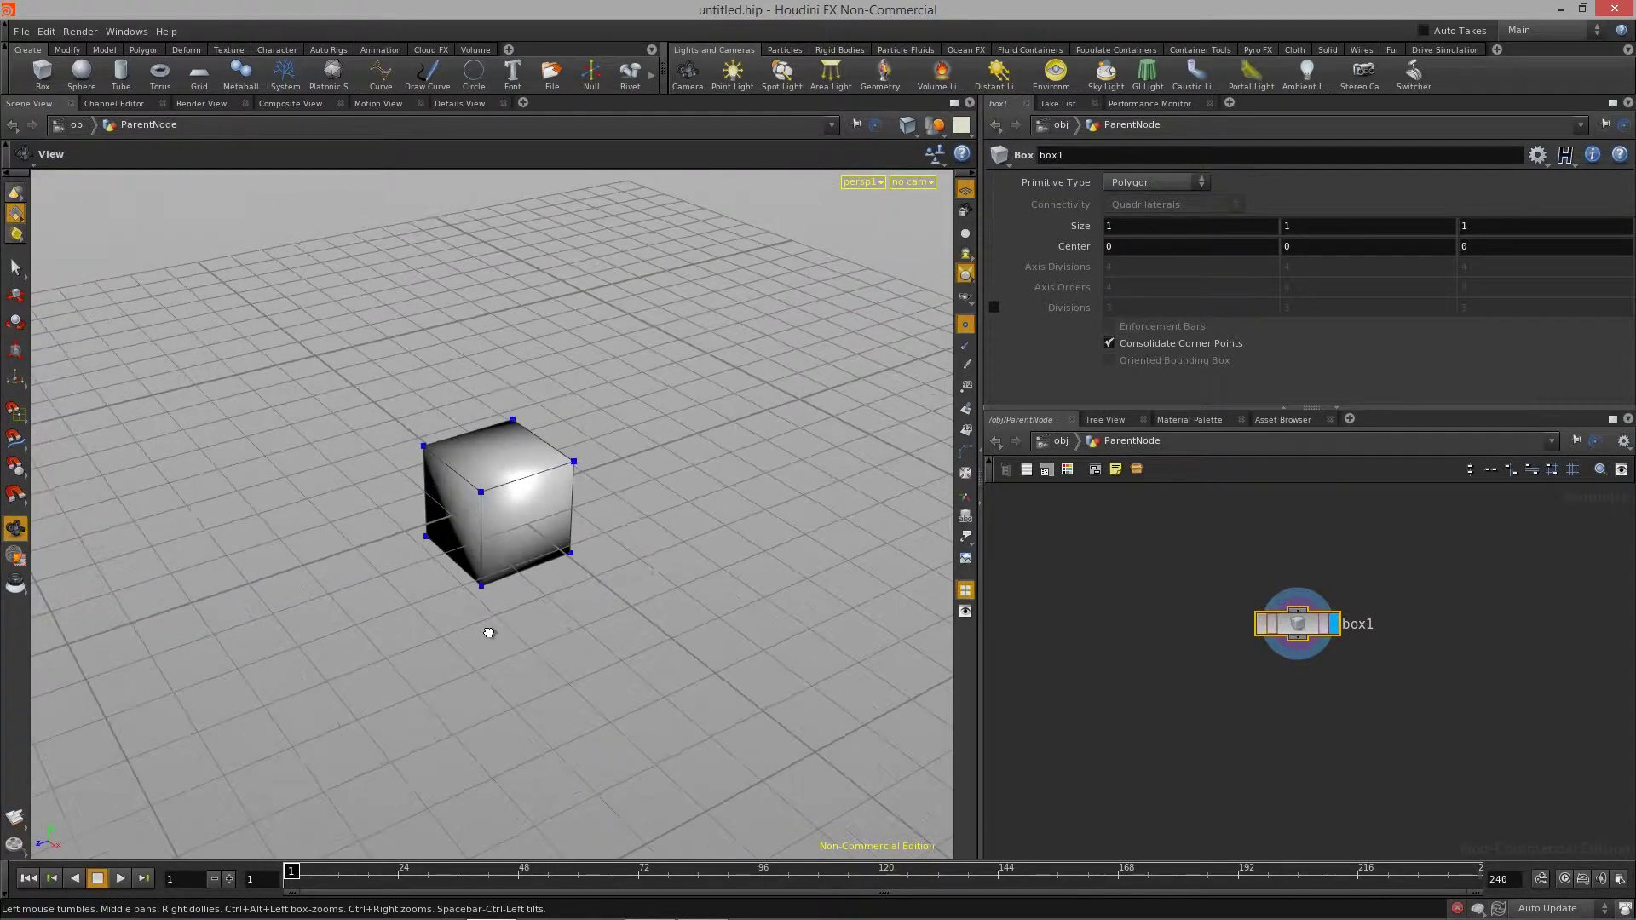
key(s)
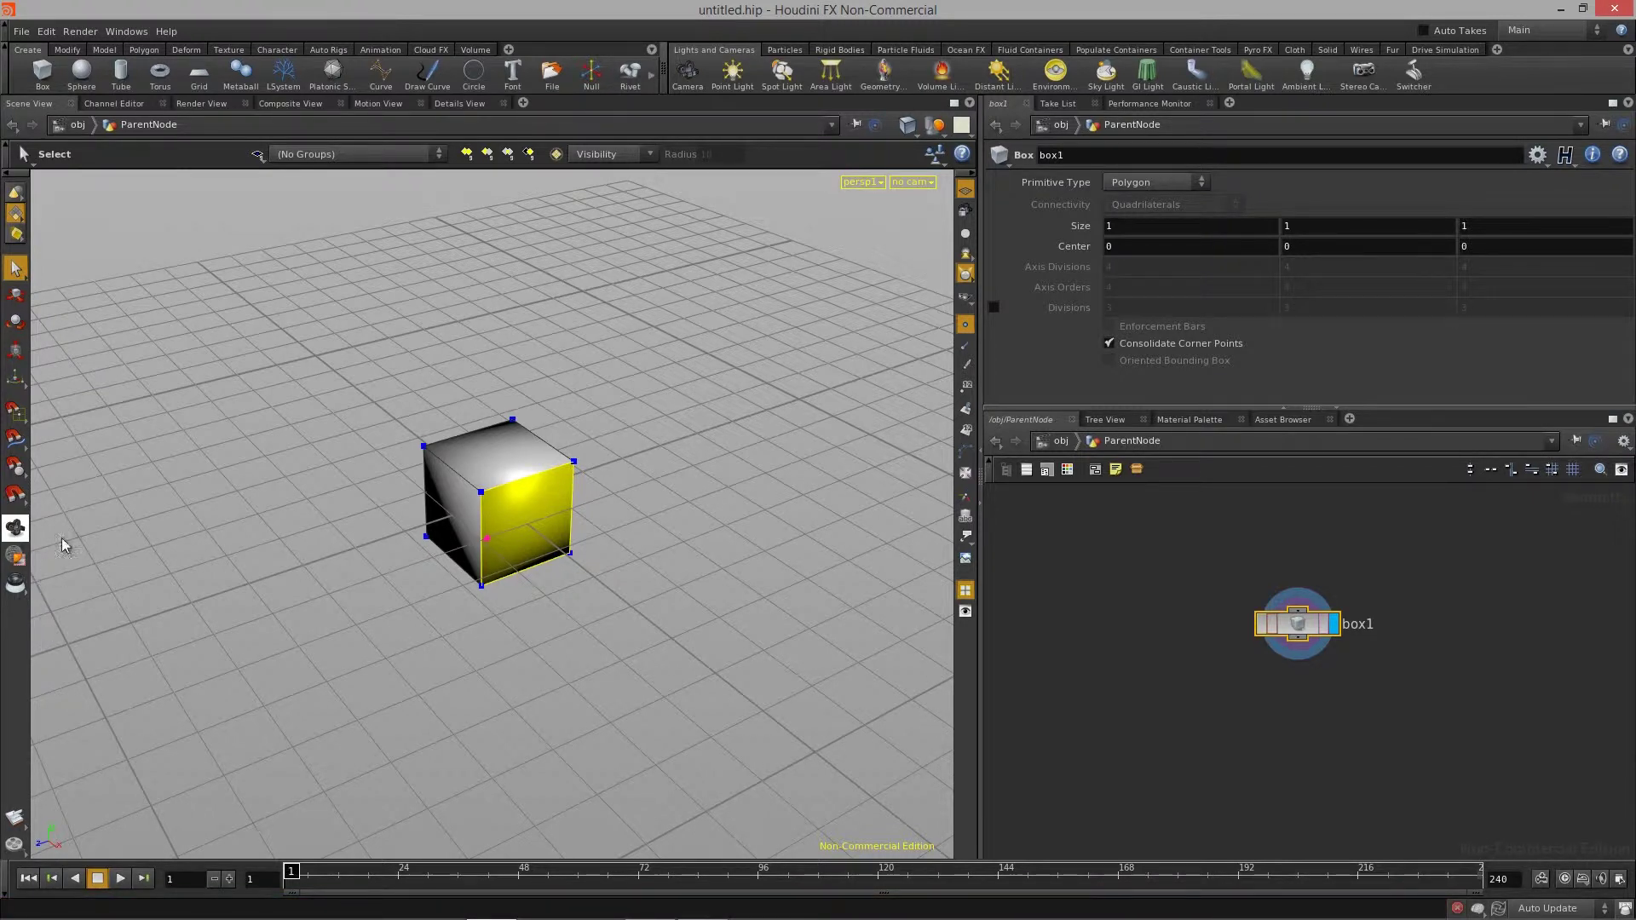
key(Escape)
middle_drag(479, 614, 465, 625)
drag(465, 626, 256, 648)
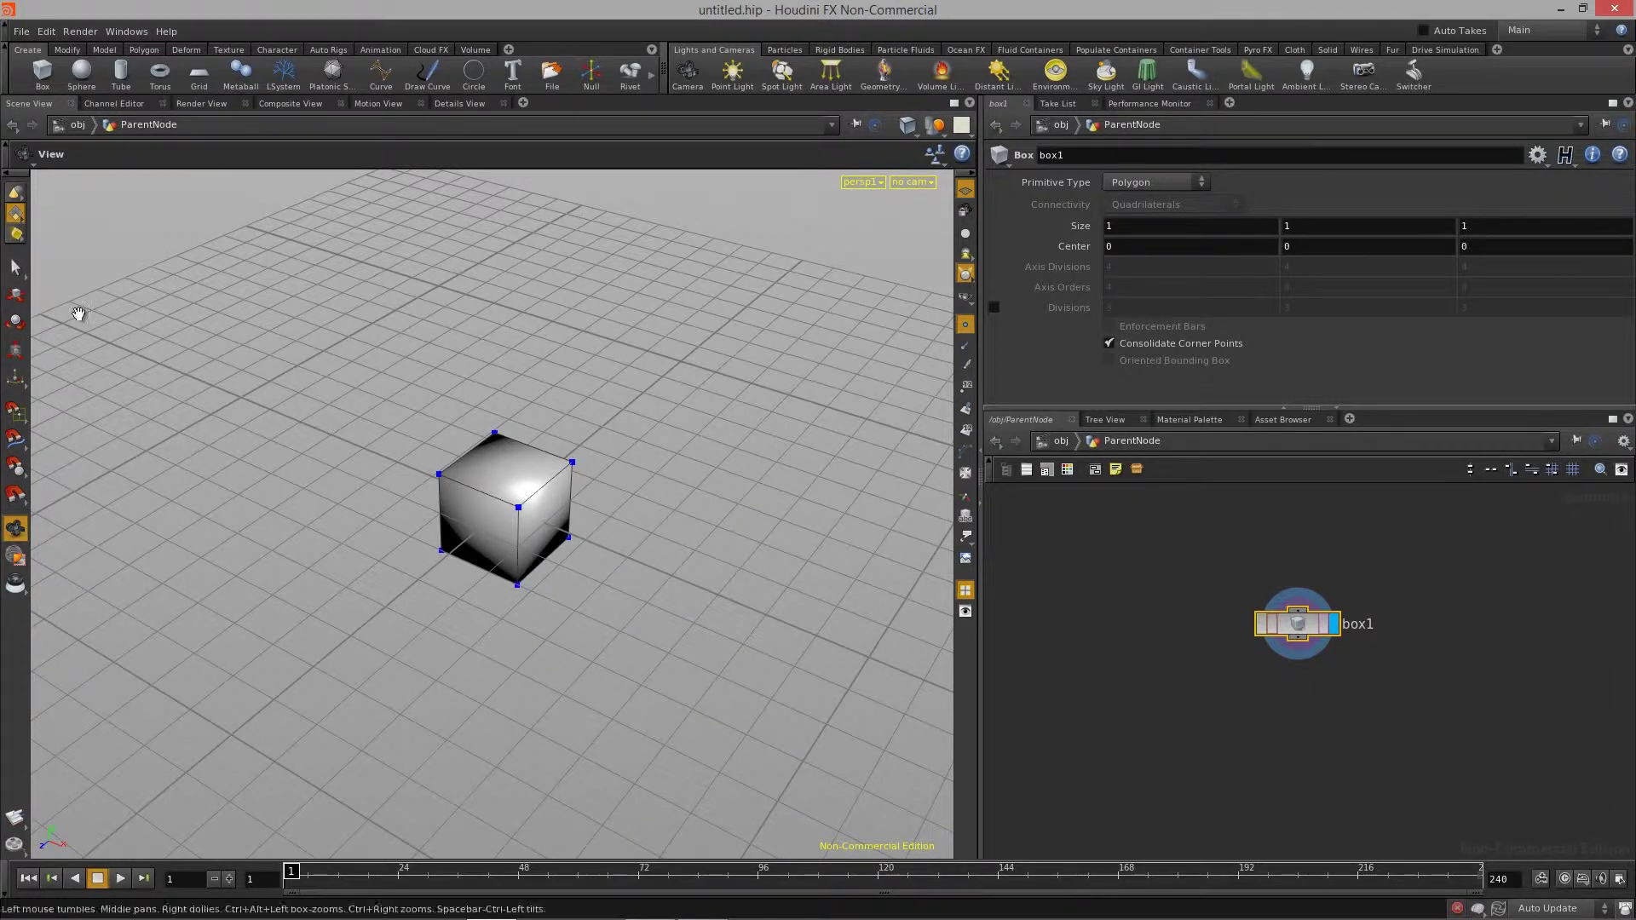
drag(625, 609, 391, 548)
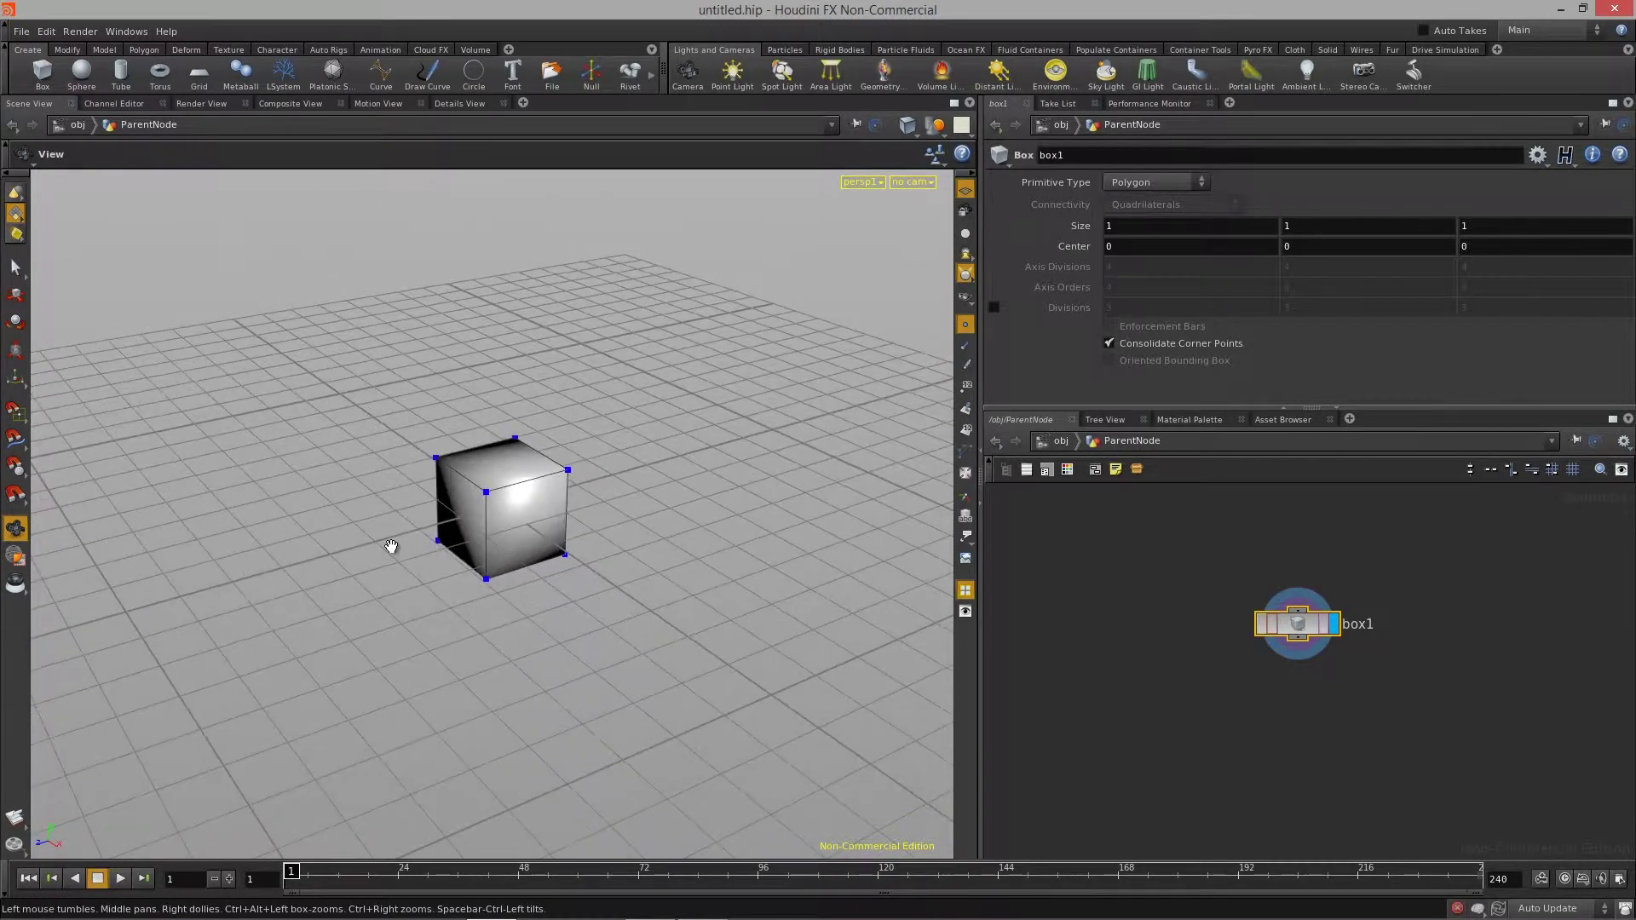
drag(499, 611, 468, 629)
middle_drag(415, 596, 399, 607)
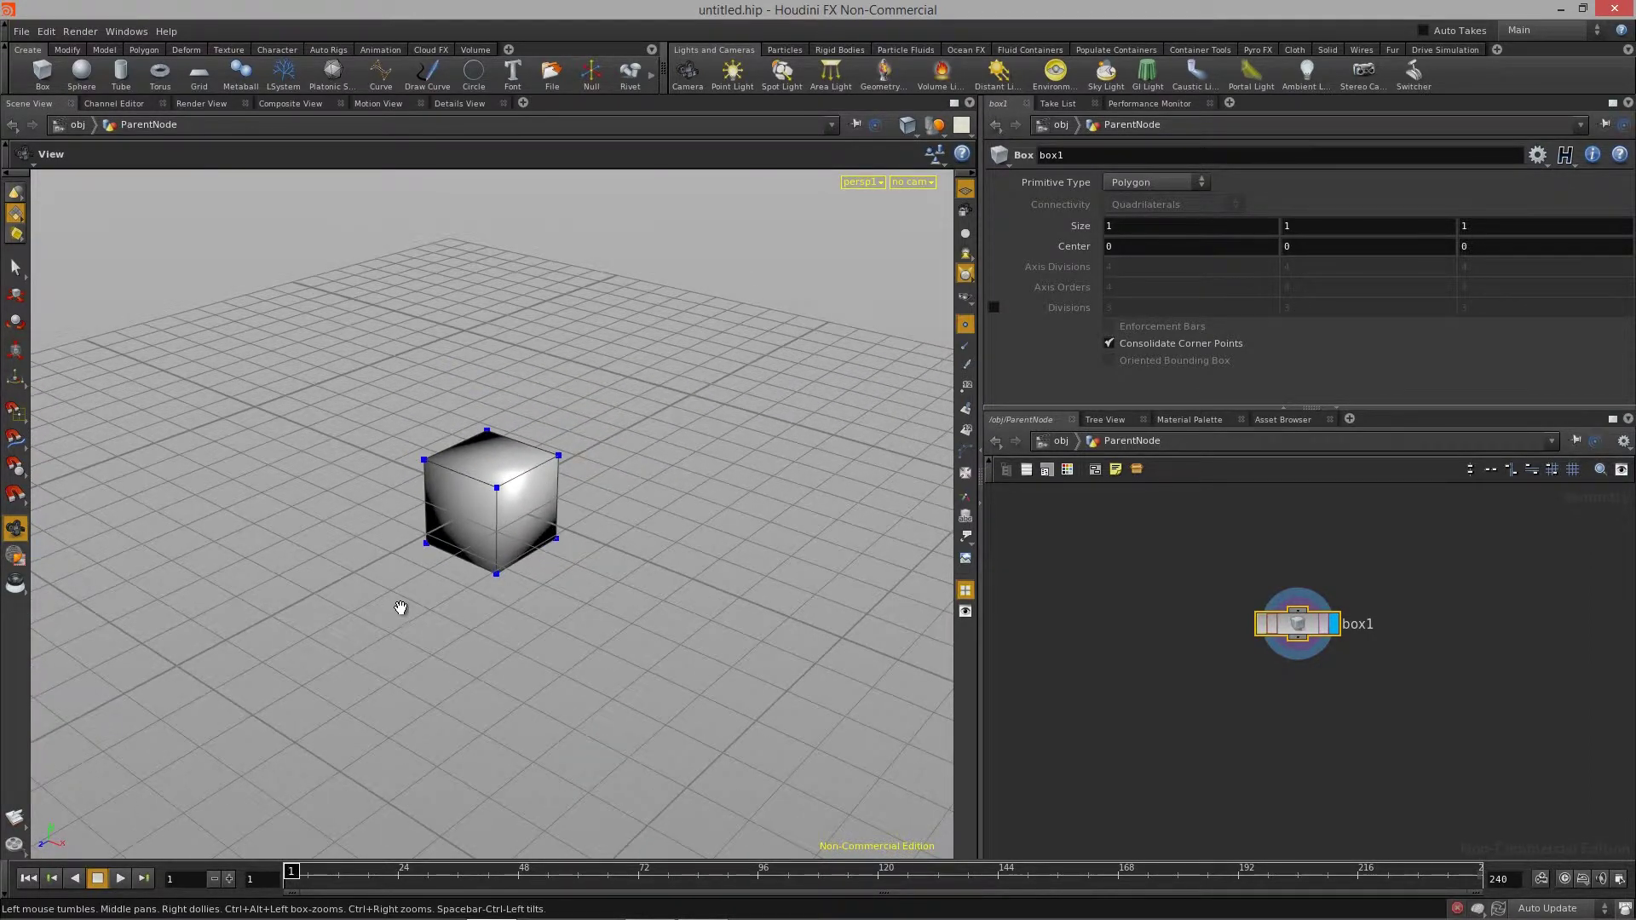
Return to the Select tool and pick single faces of the box, tumbling to another angle before selecting a side face
key(s)
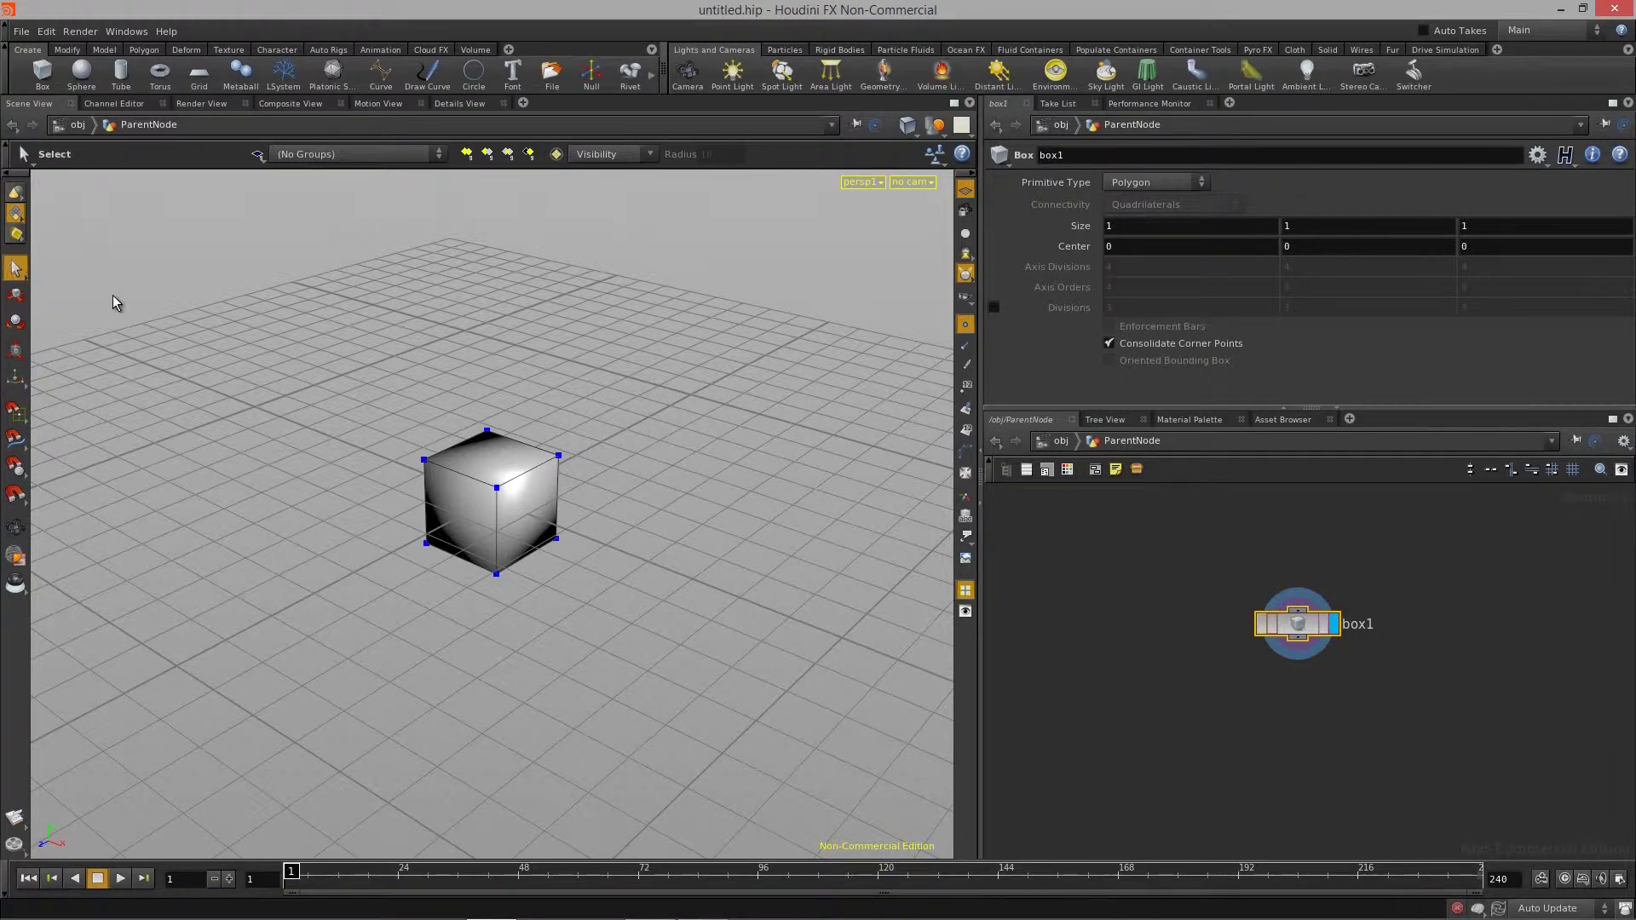
click(476, 525)
click(529, 516)
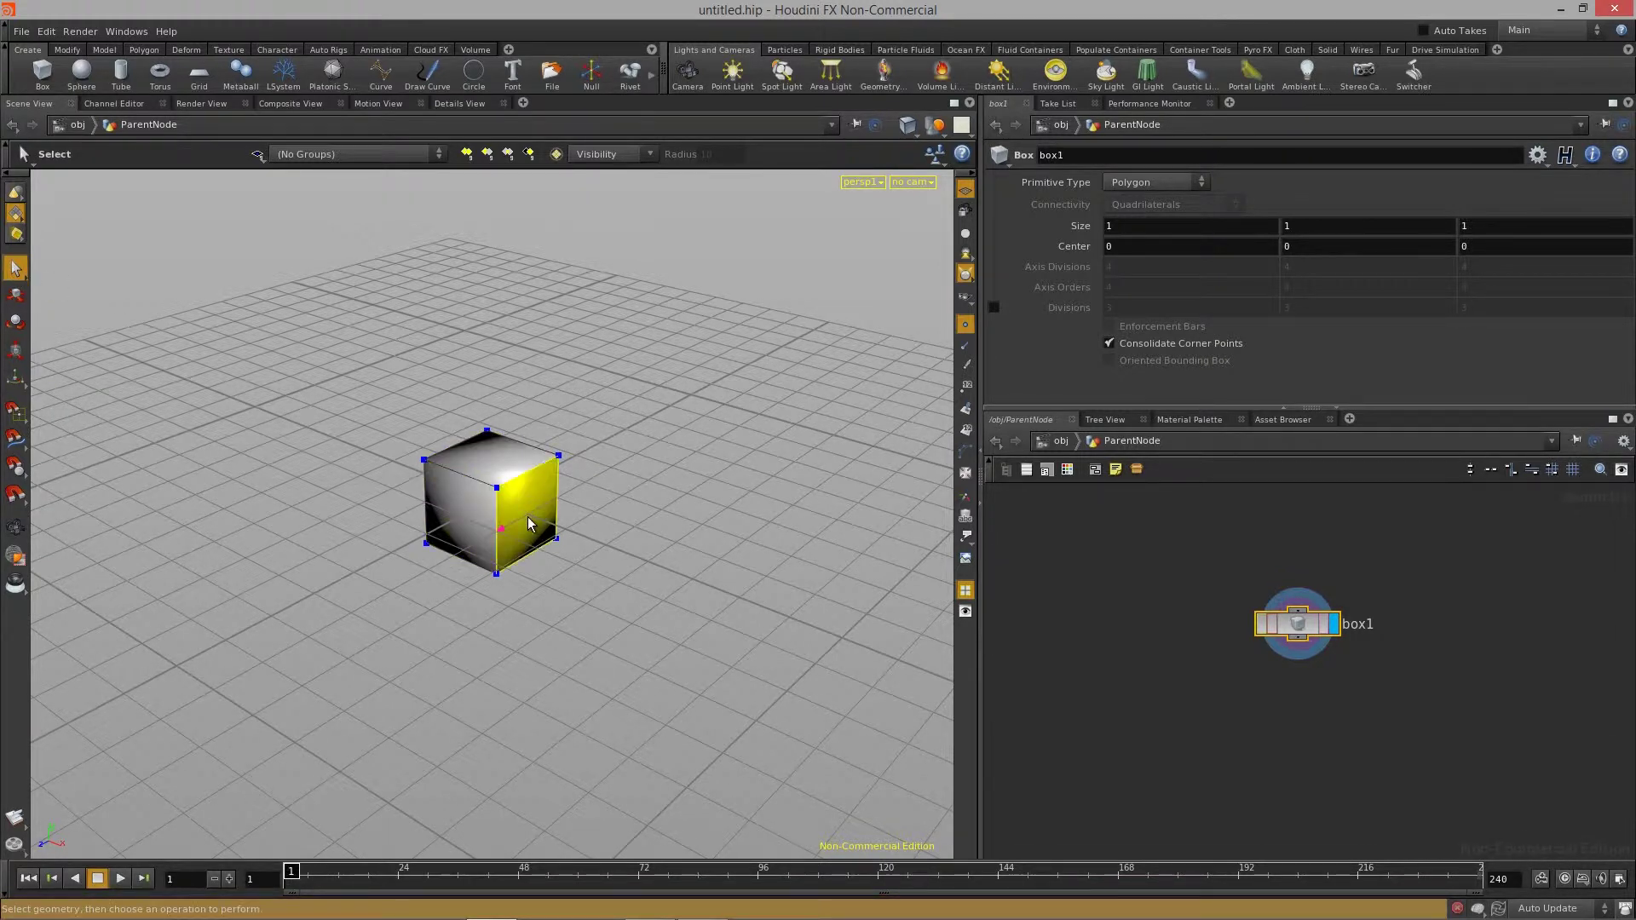
click(484, 485)
click(478, 529)
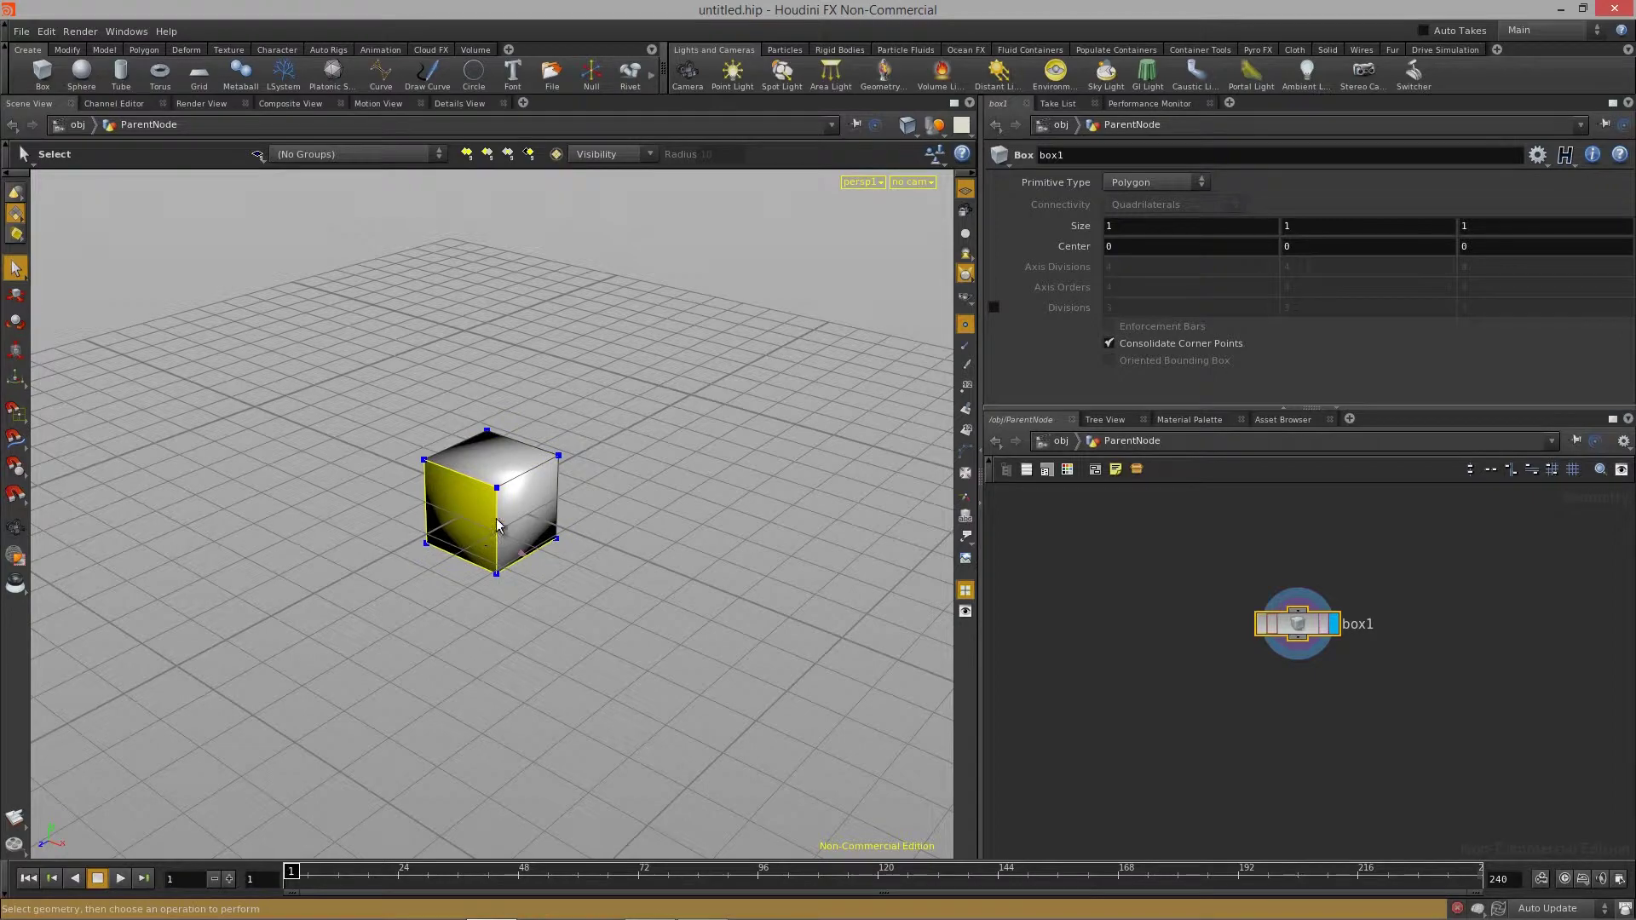
key(Escape)
drag(602, 504, 525, 502)
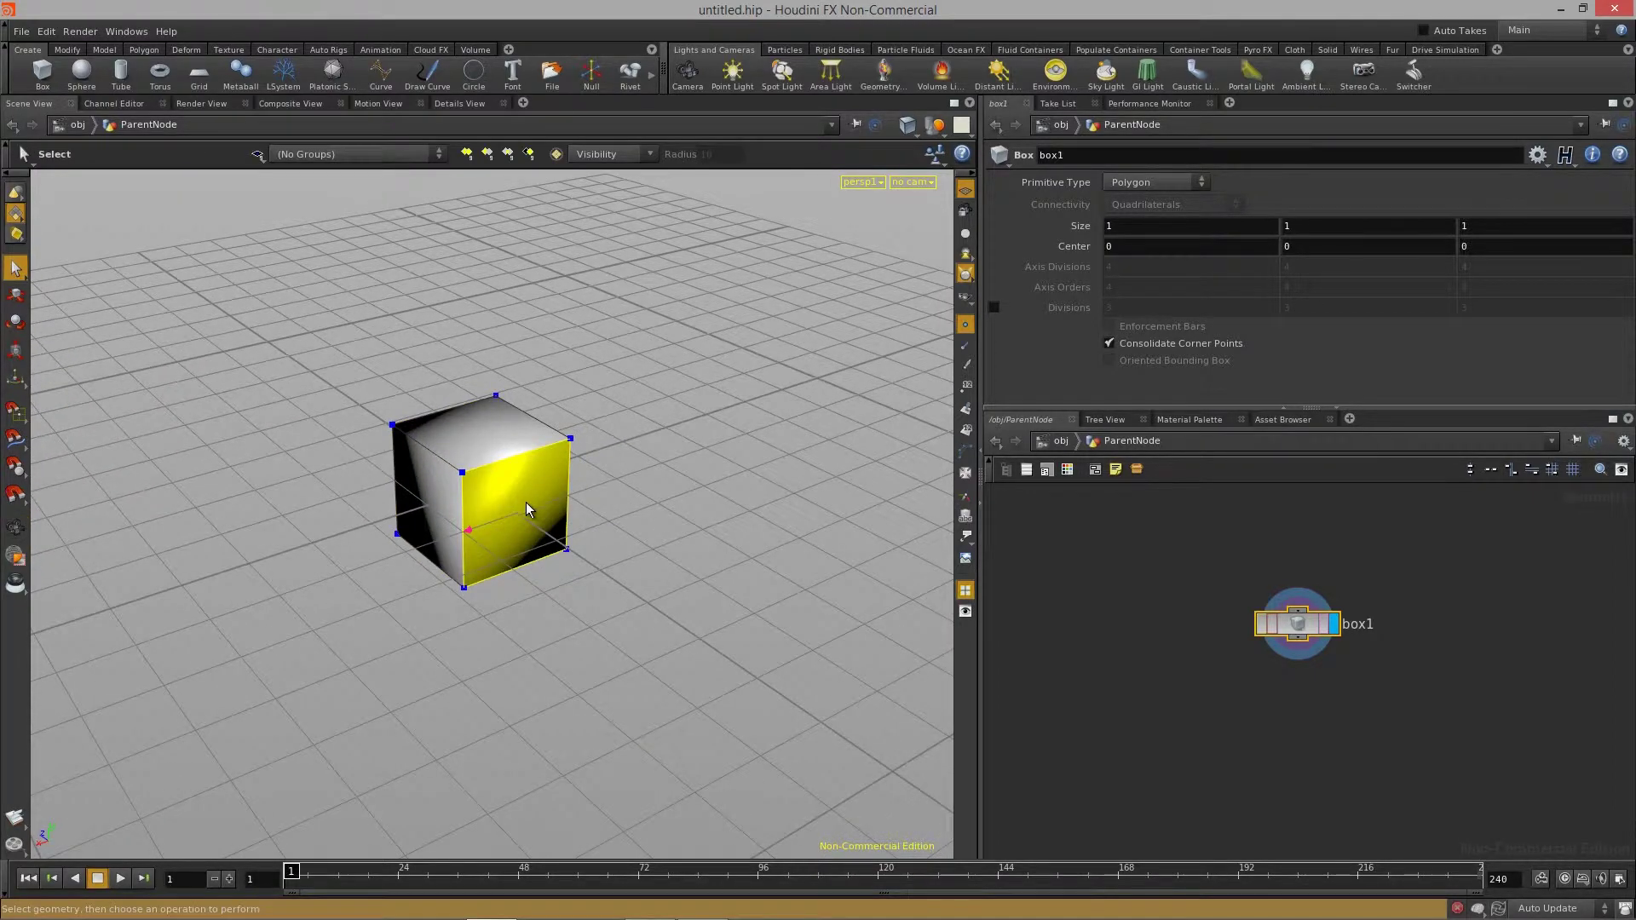
drag(632, 614, 110, 299)
key(s)
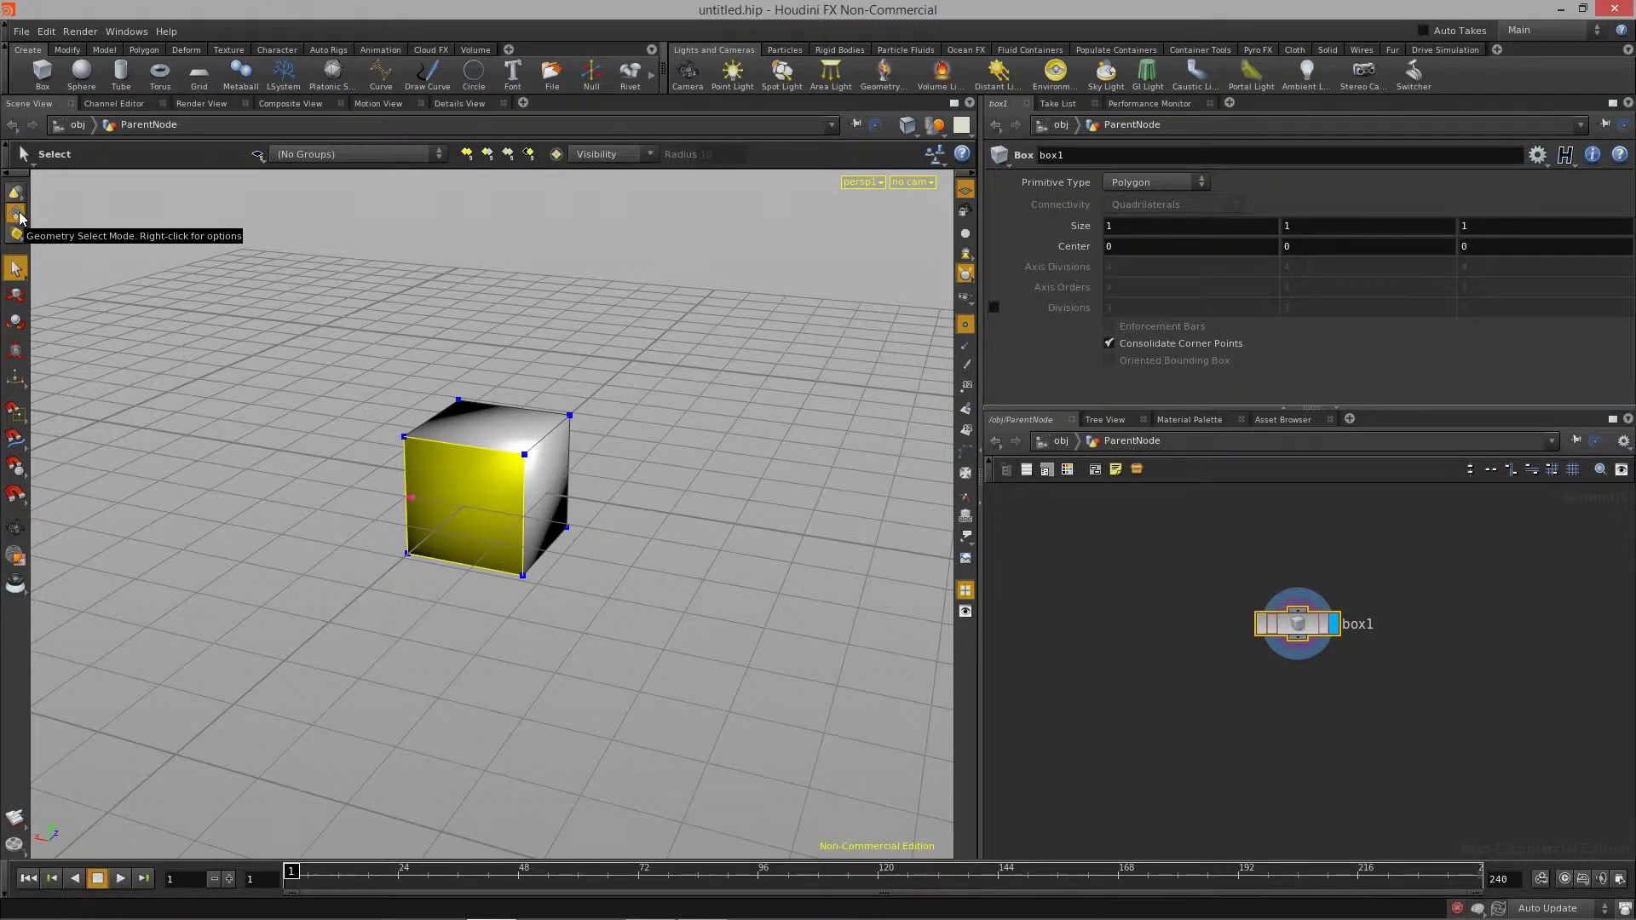
Set the geometry select mode to Points, clear the face selection and select individual corner points of the box's top face
right_click(22, 218)
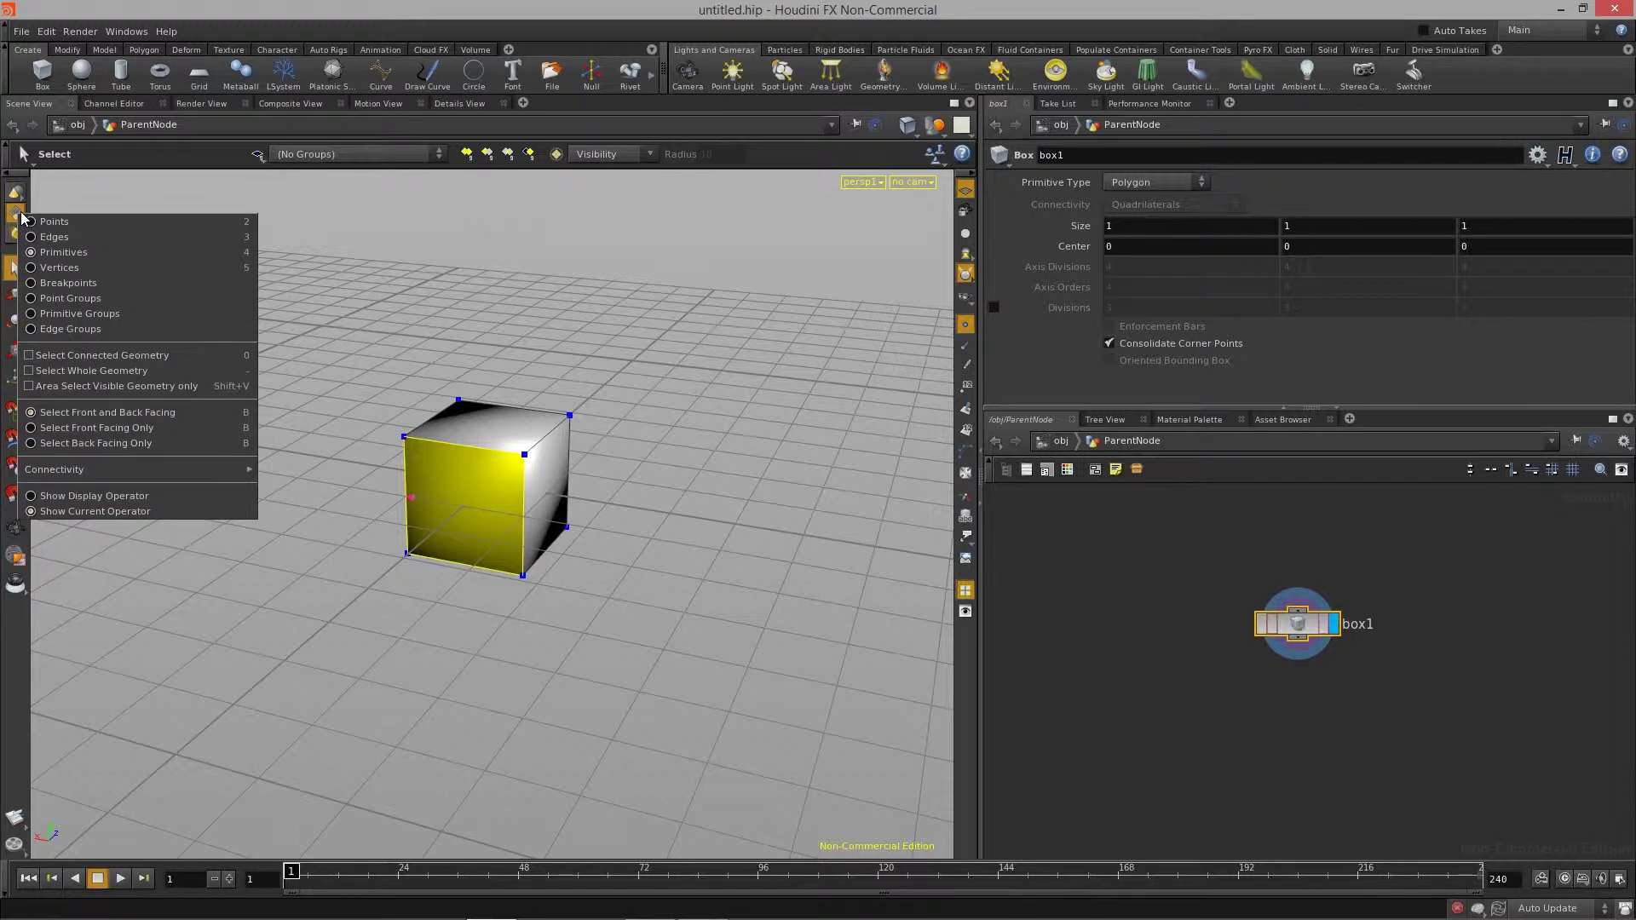
click(12, 212)
right_click(16, 218)
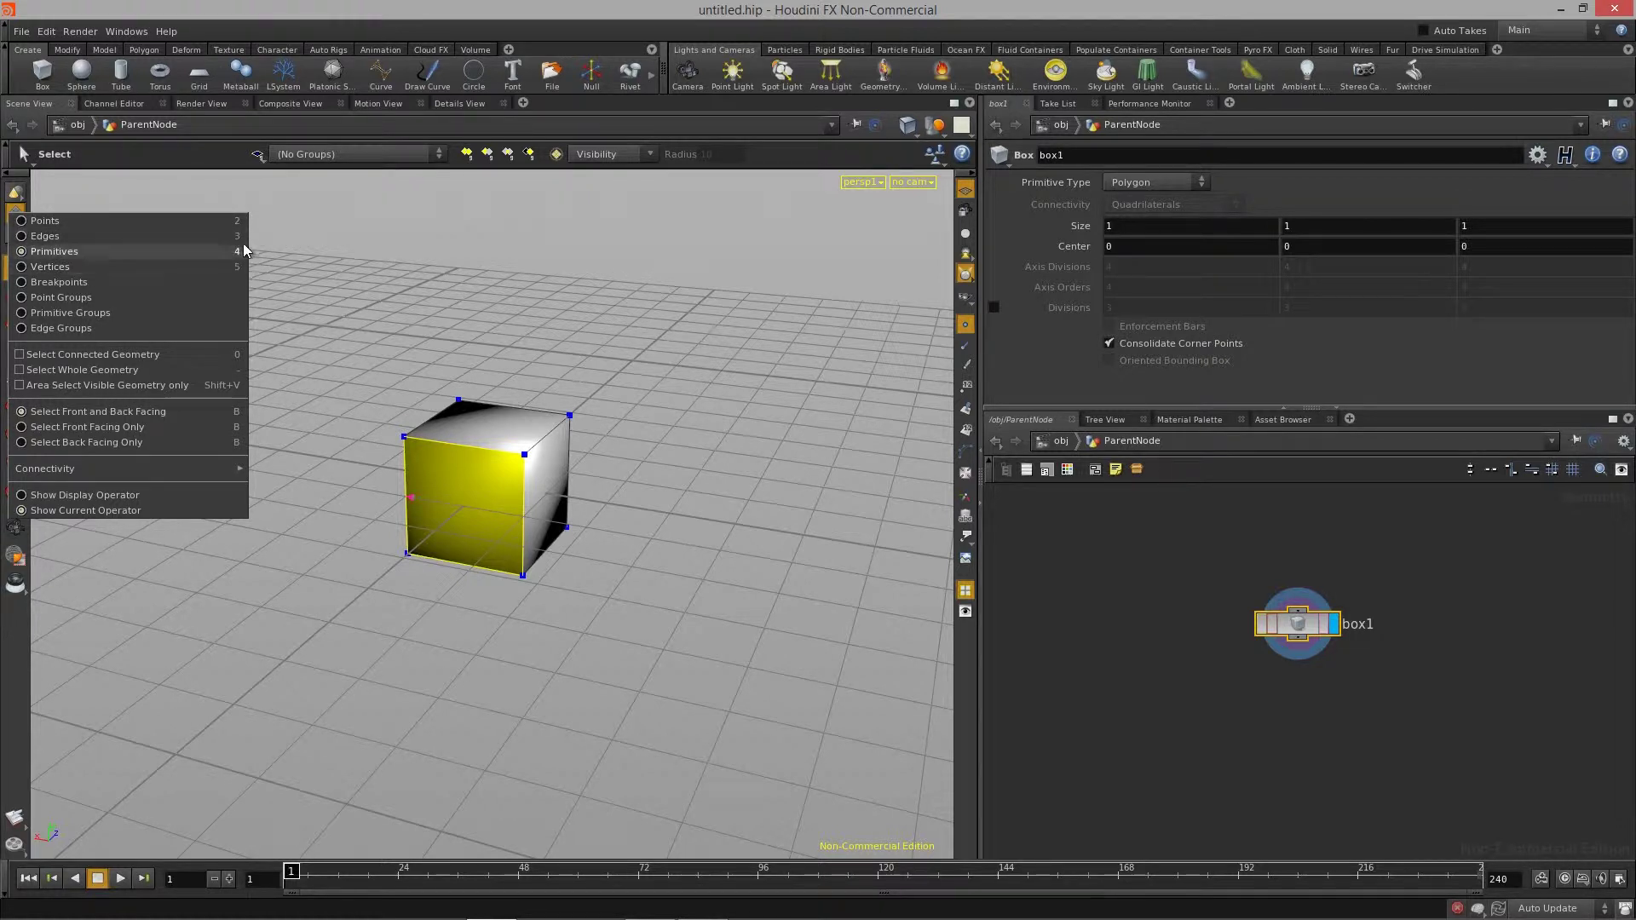
click(12, 223)
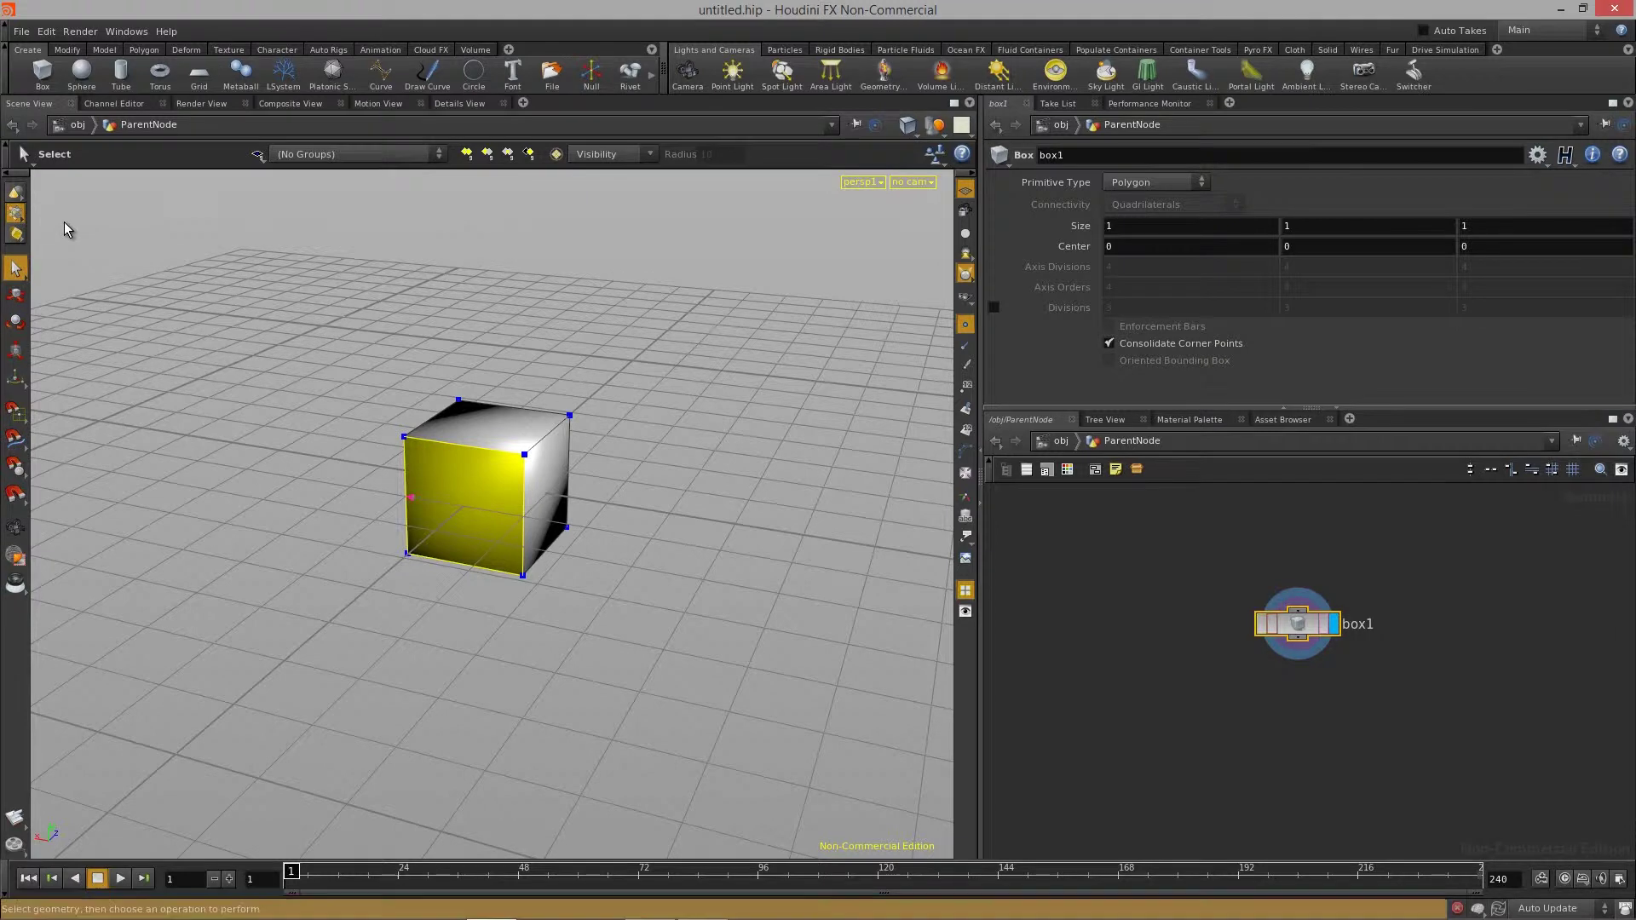
click(649, 526)
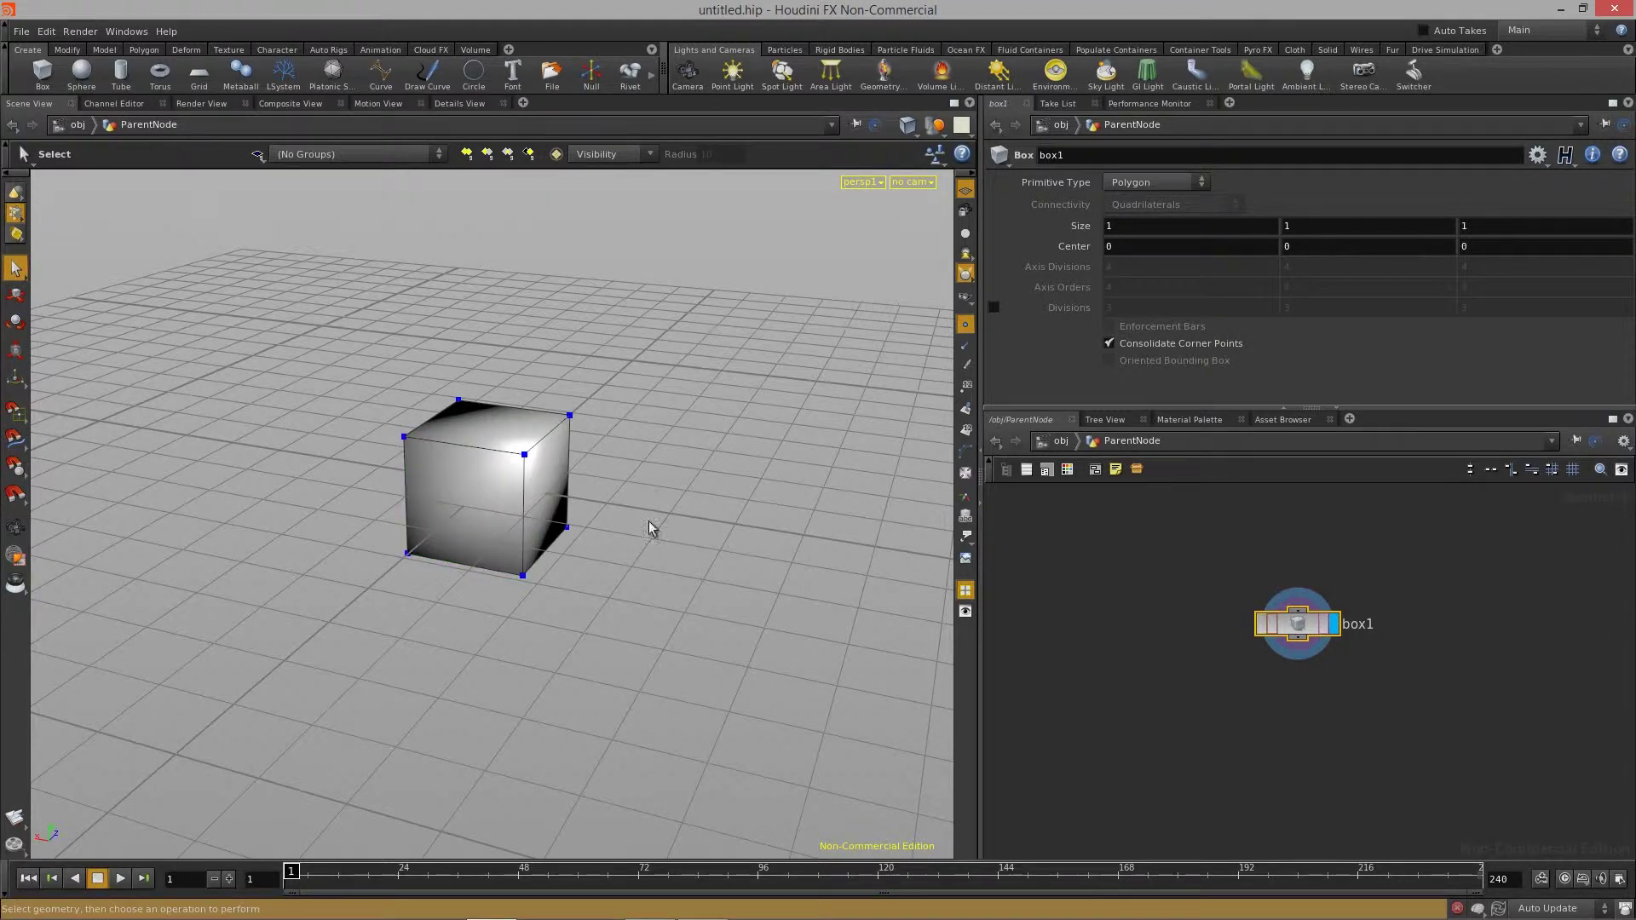
click(583, 414)
click(517, 470)
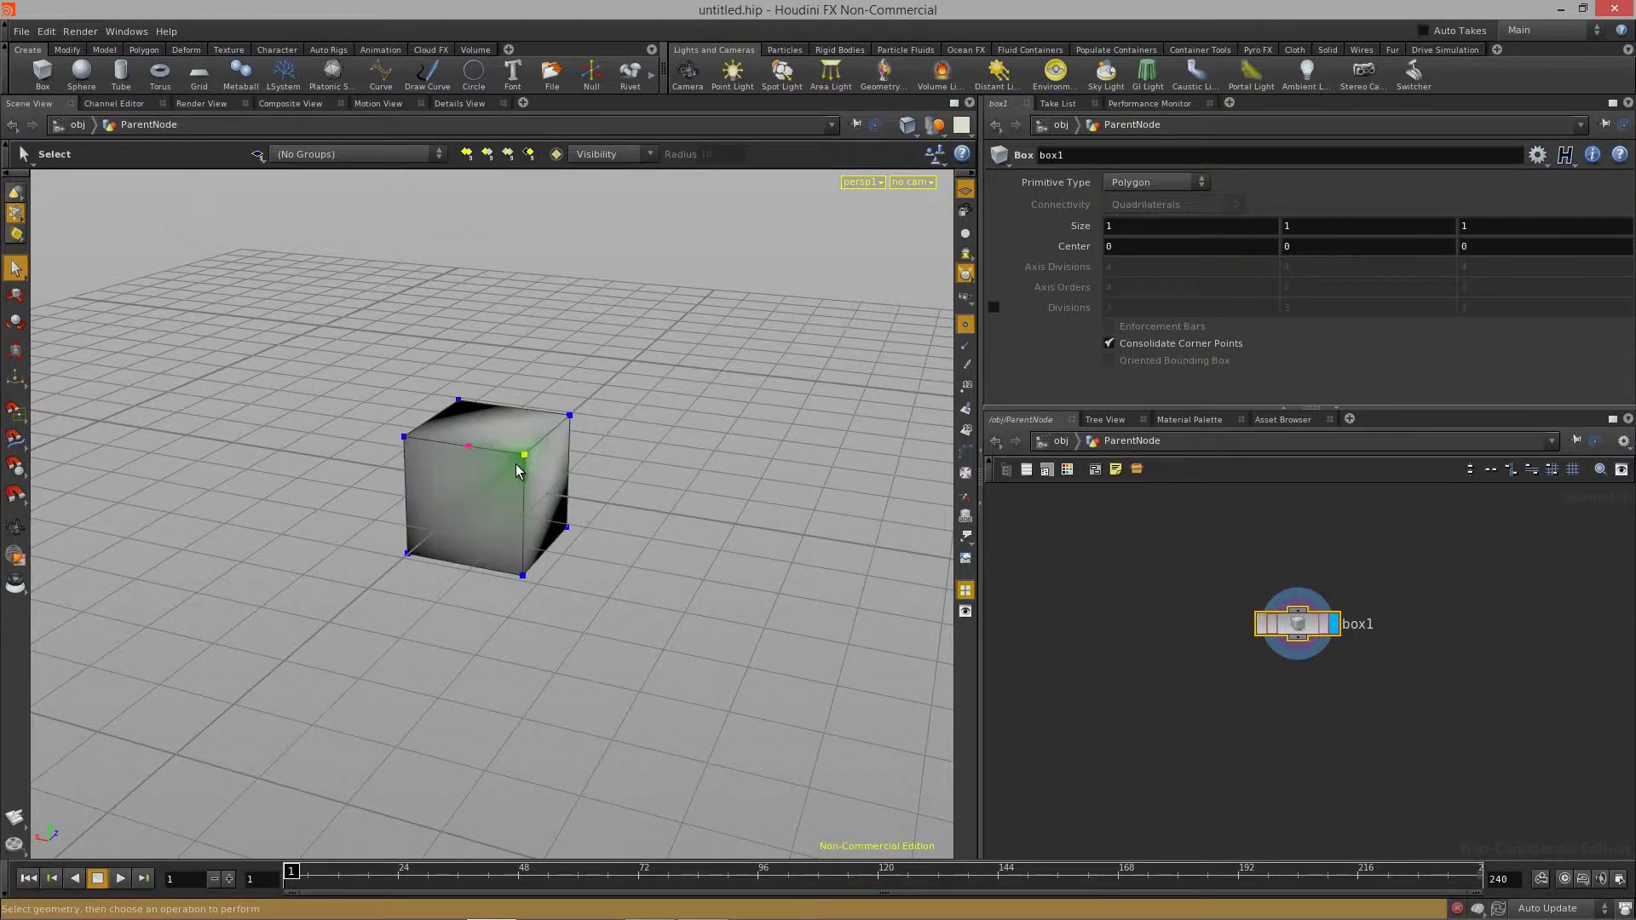
Select single corner points of the box's top face, area-select the top points and all points, and clear the selection
click(467, 409)
click(406, 439)
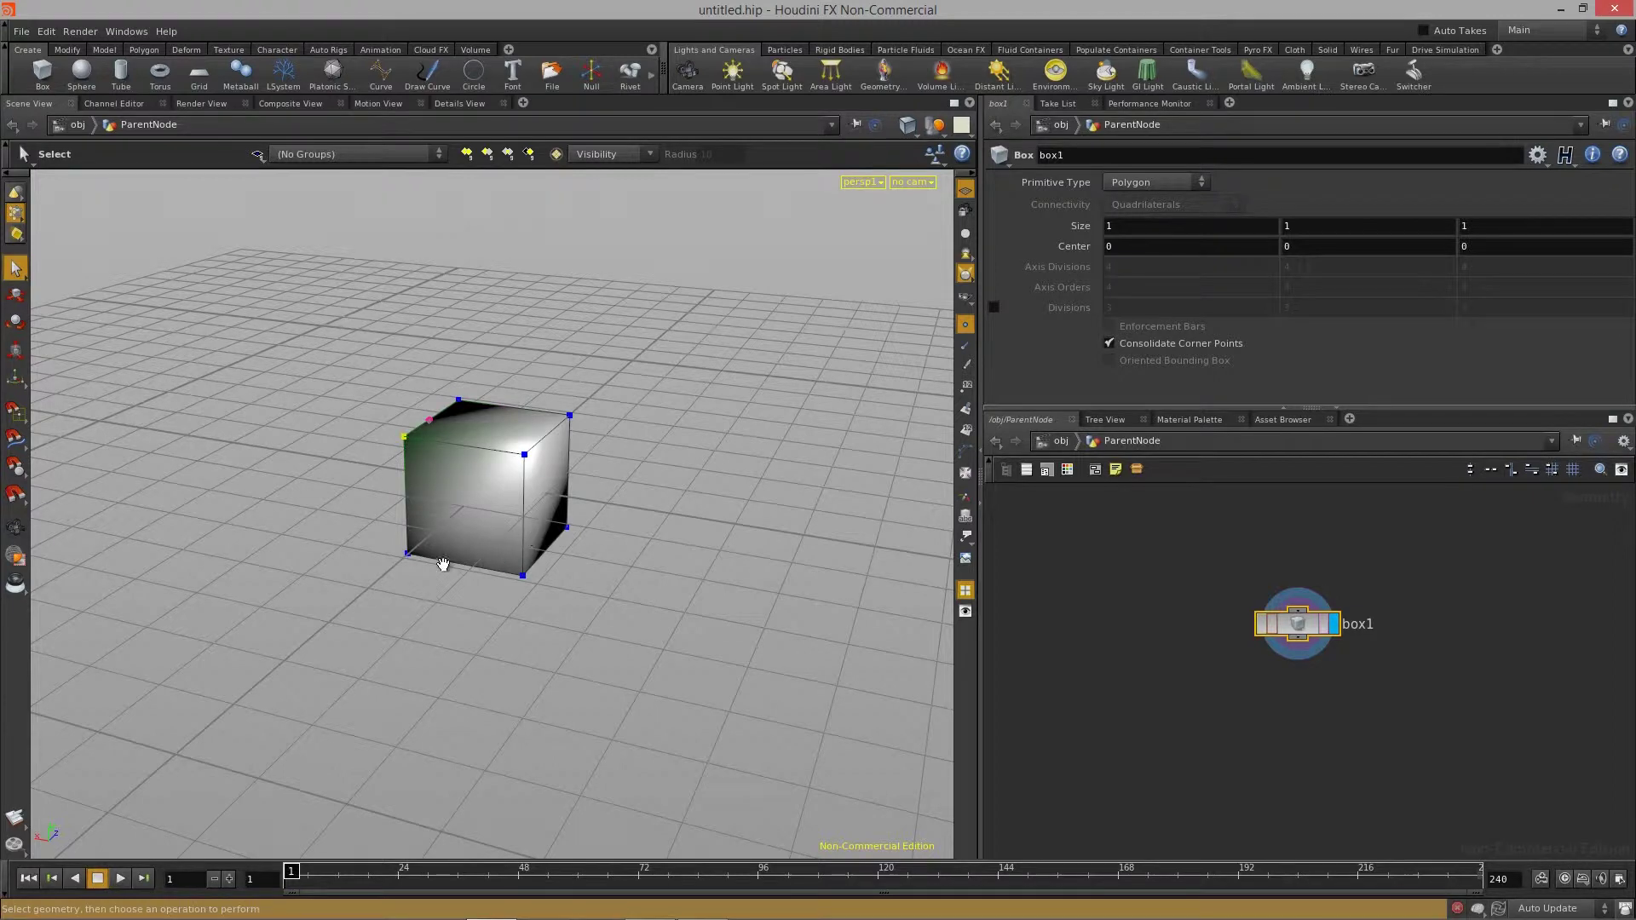
alt+drag(443, 564, 620, 460)
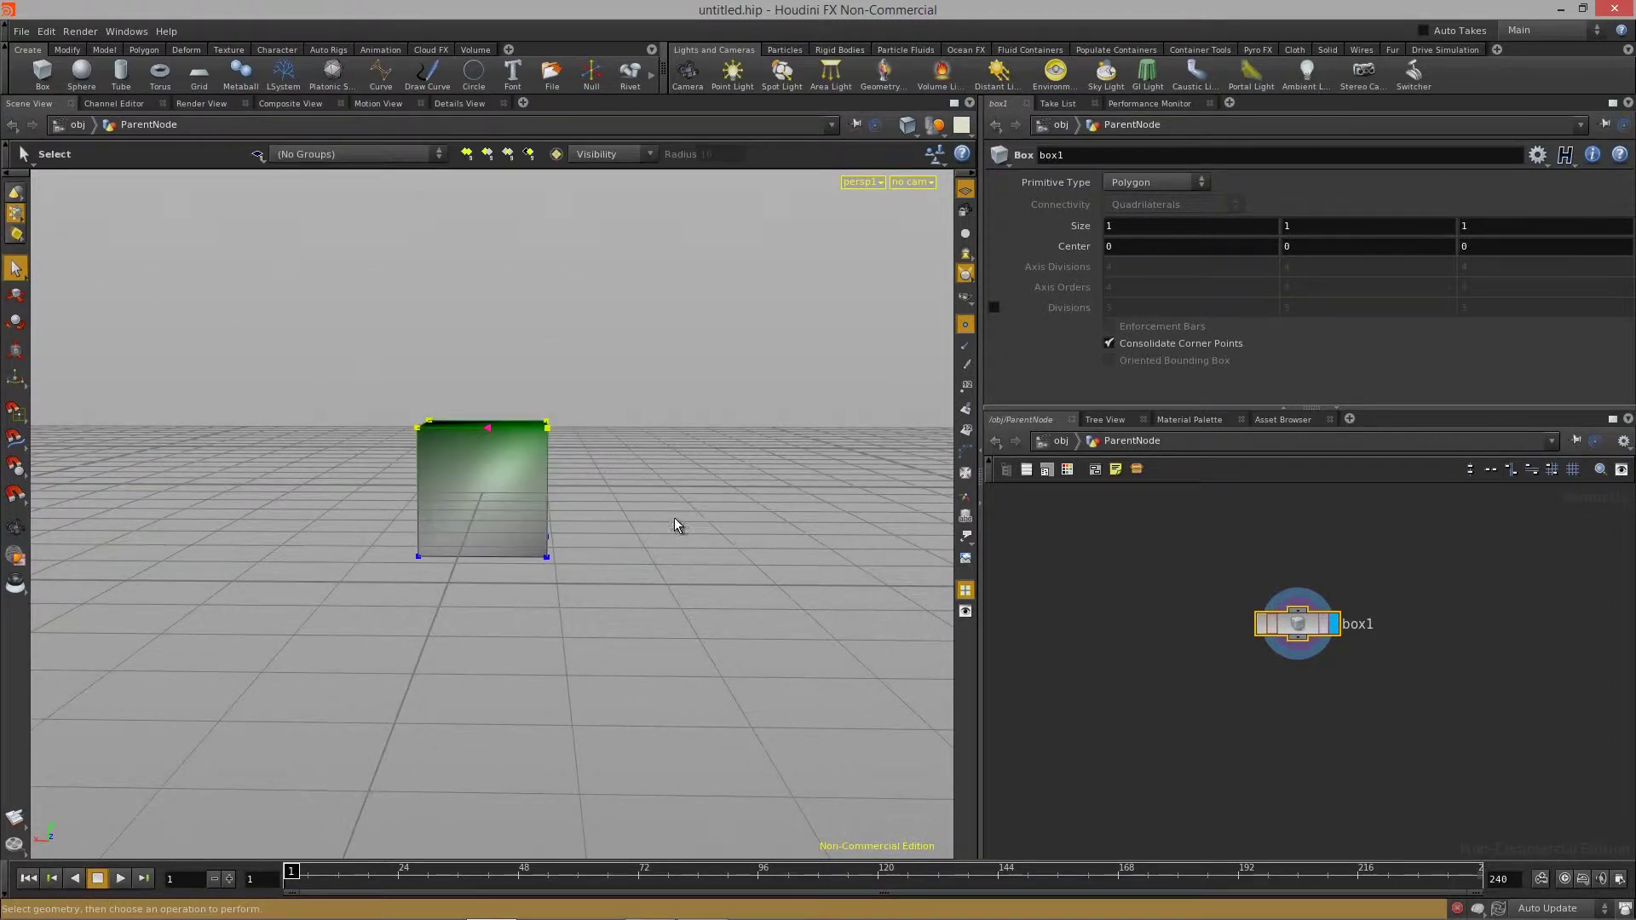
drag(674, 525, 369, 537)
drag(329, 355, 746, 672)
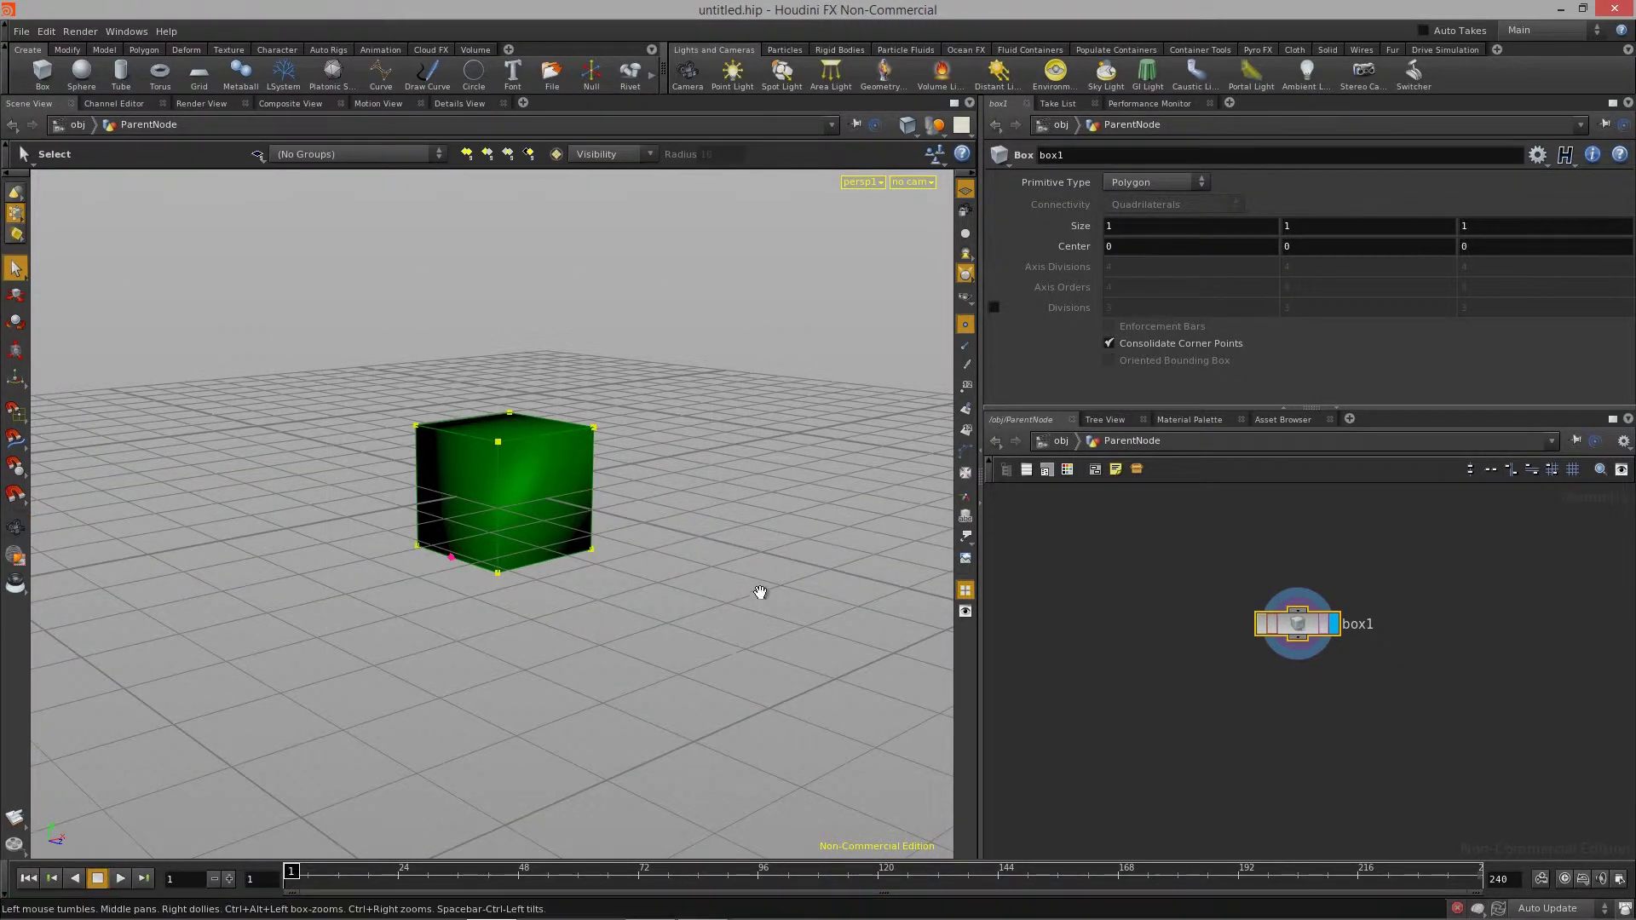
drag(760, 592, 743, 458)
click(771, 365)
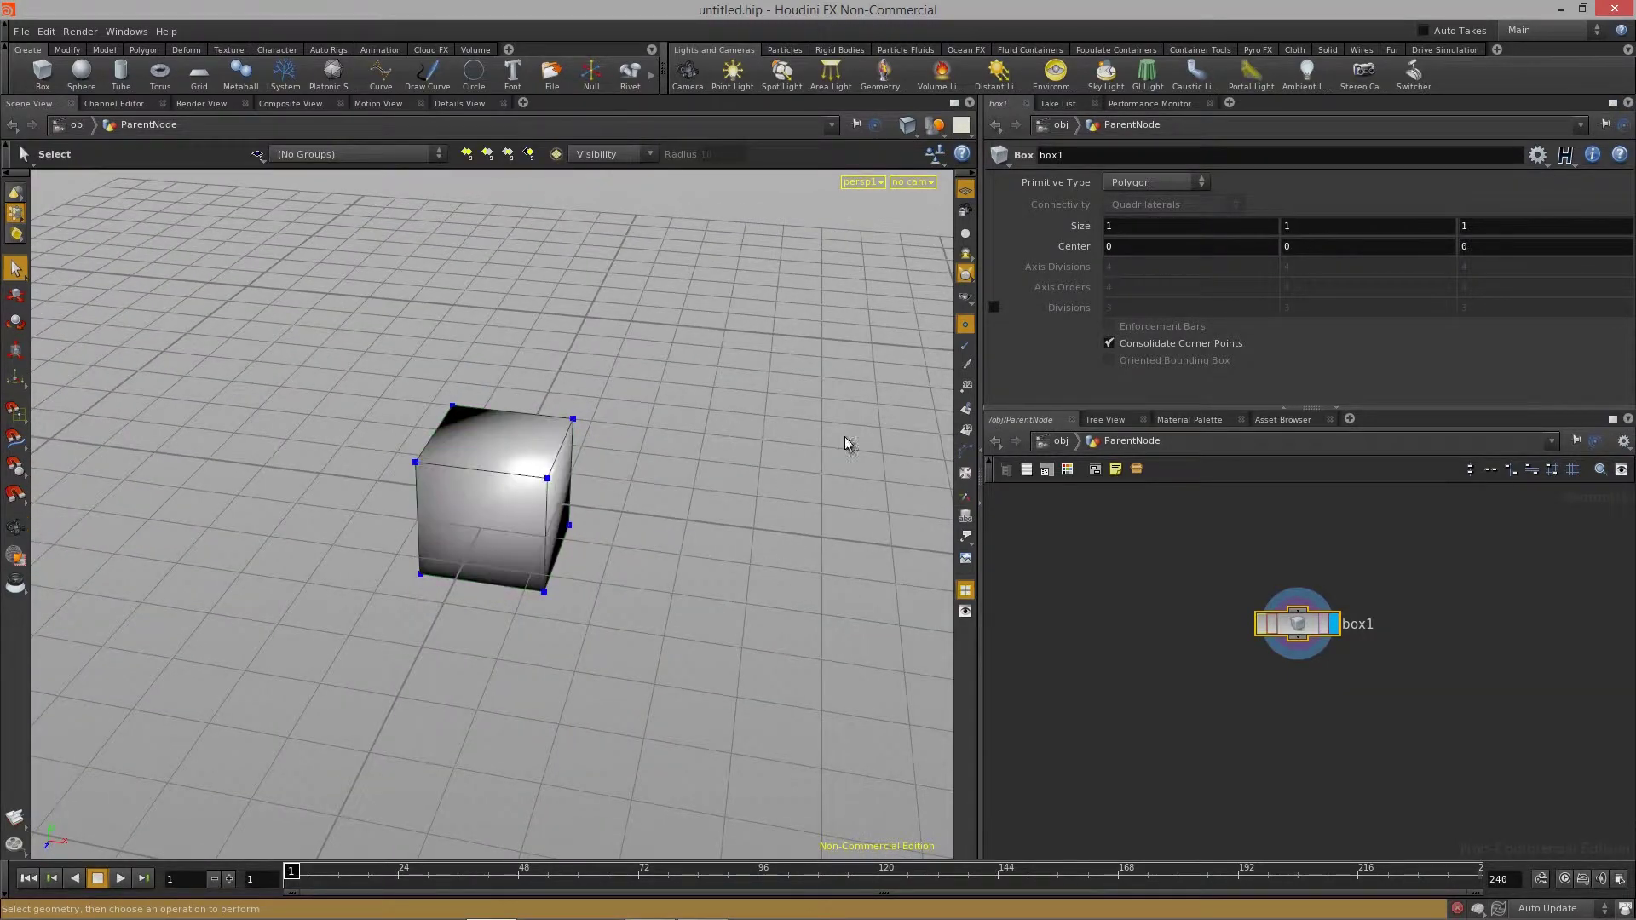
Set the geometry select mode to Edges, select one top edge of the box and area-select several edges
key(space)
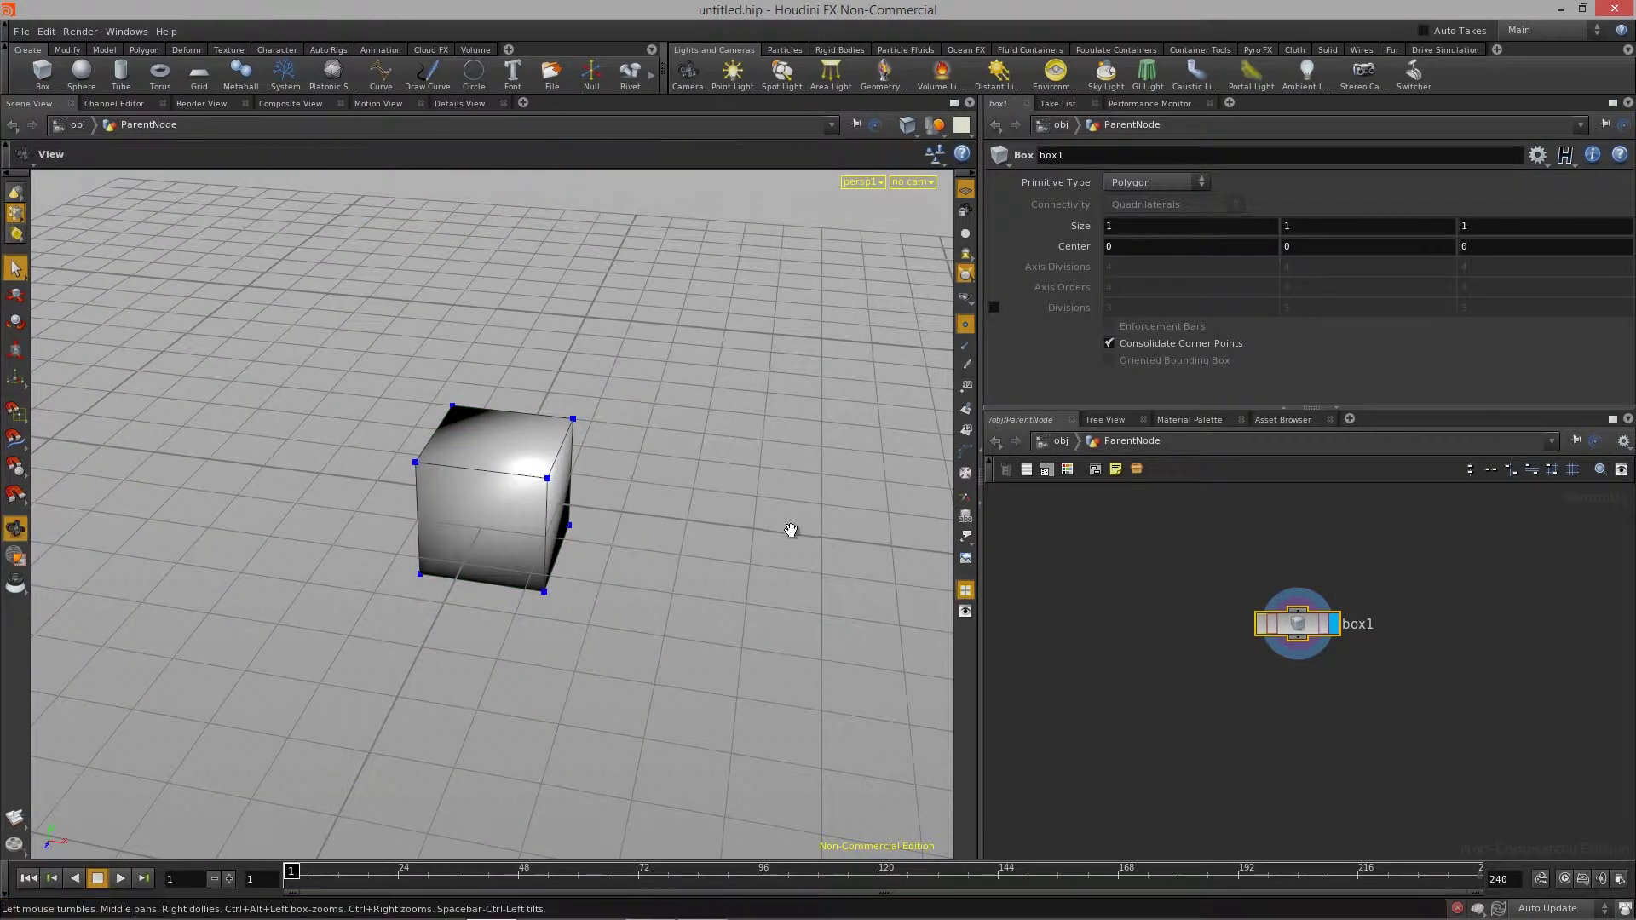
drag(789, 534, 571, 581)
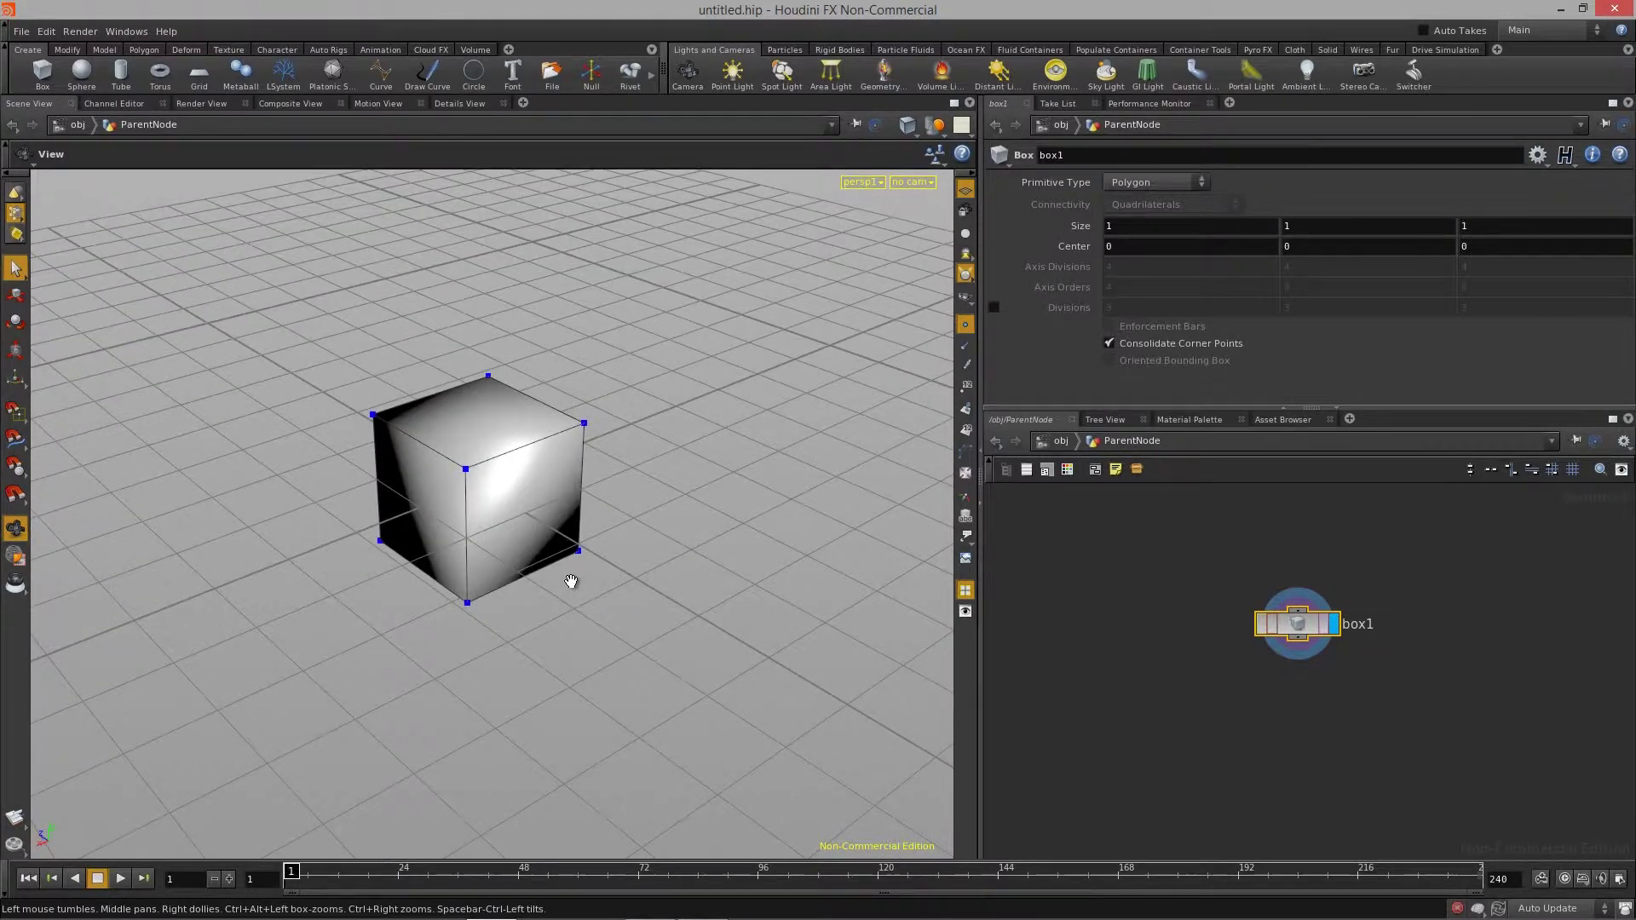
key(s)
click(17, 215)
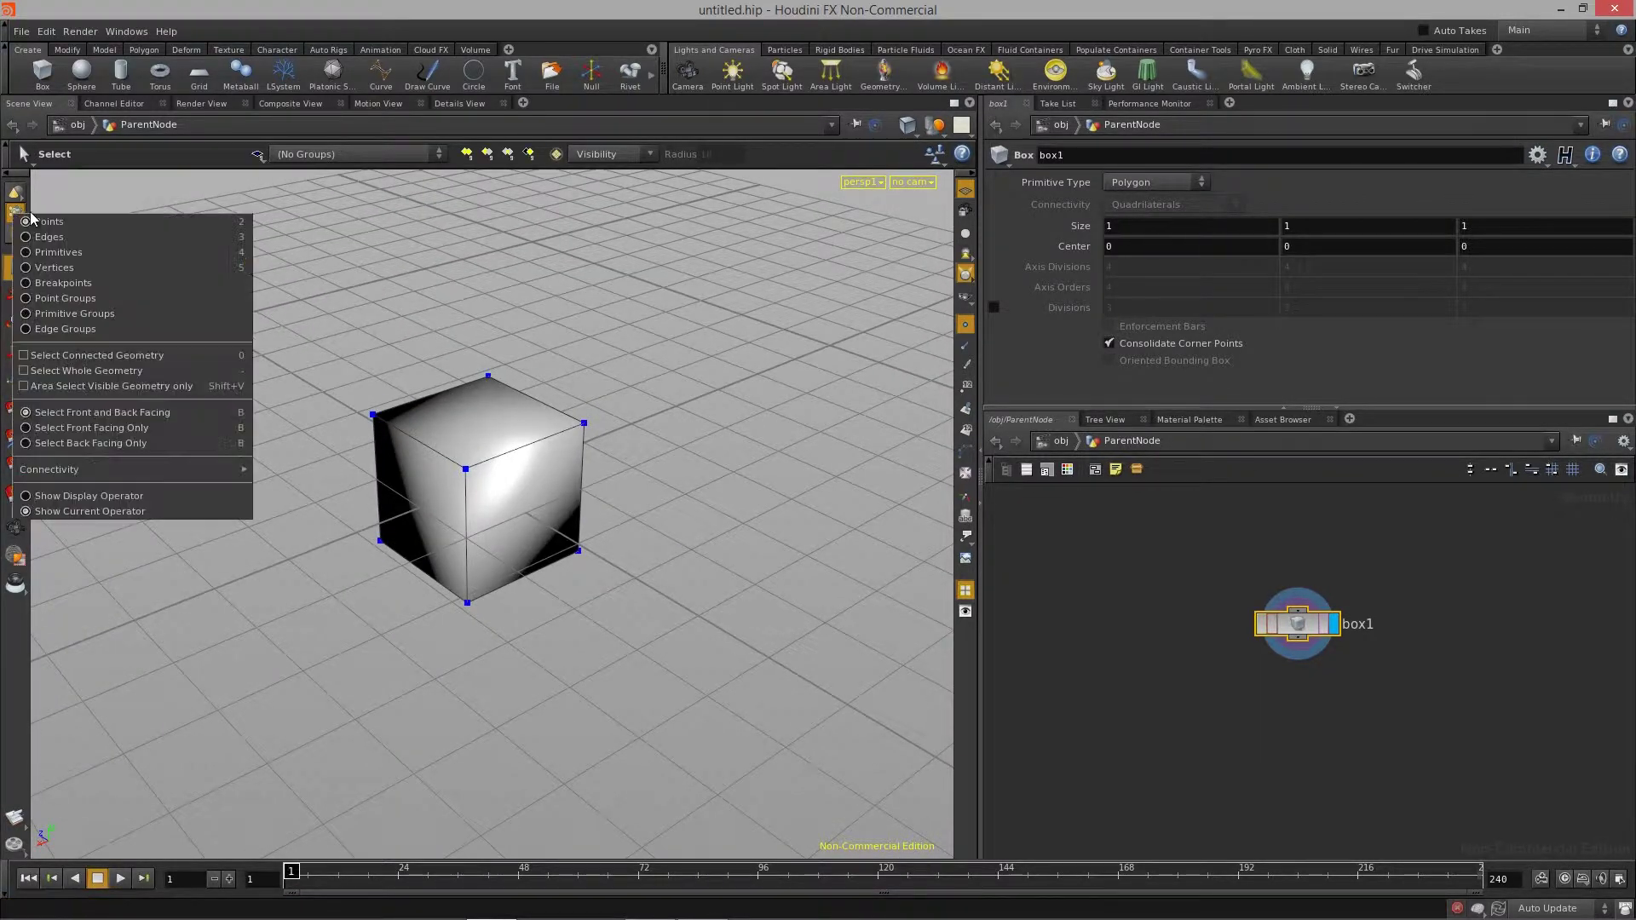
click(62, 239)
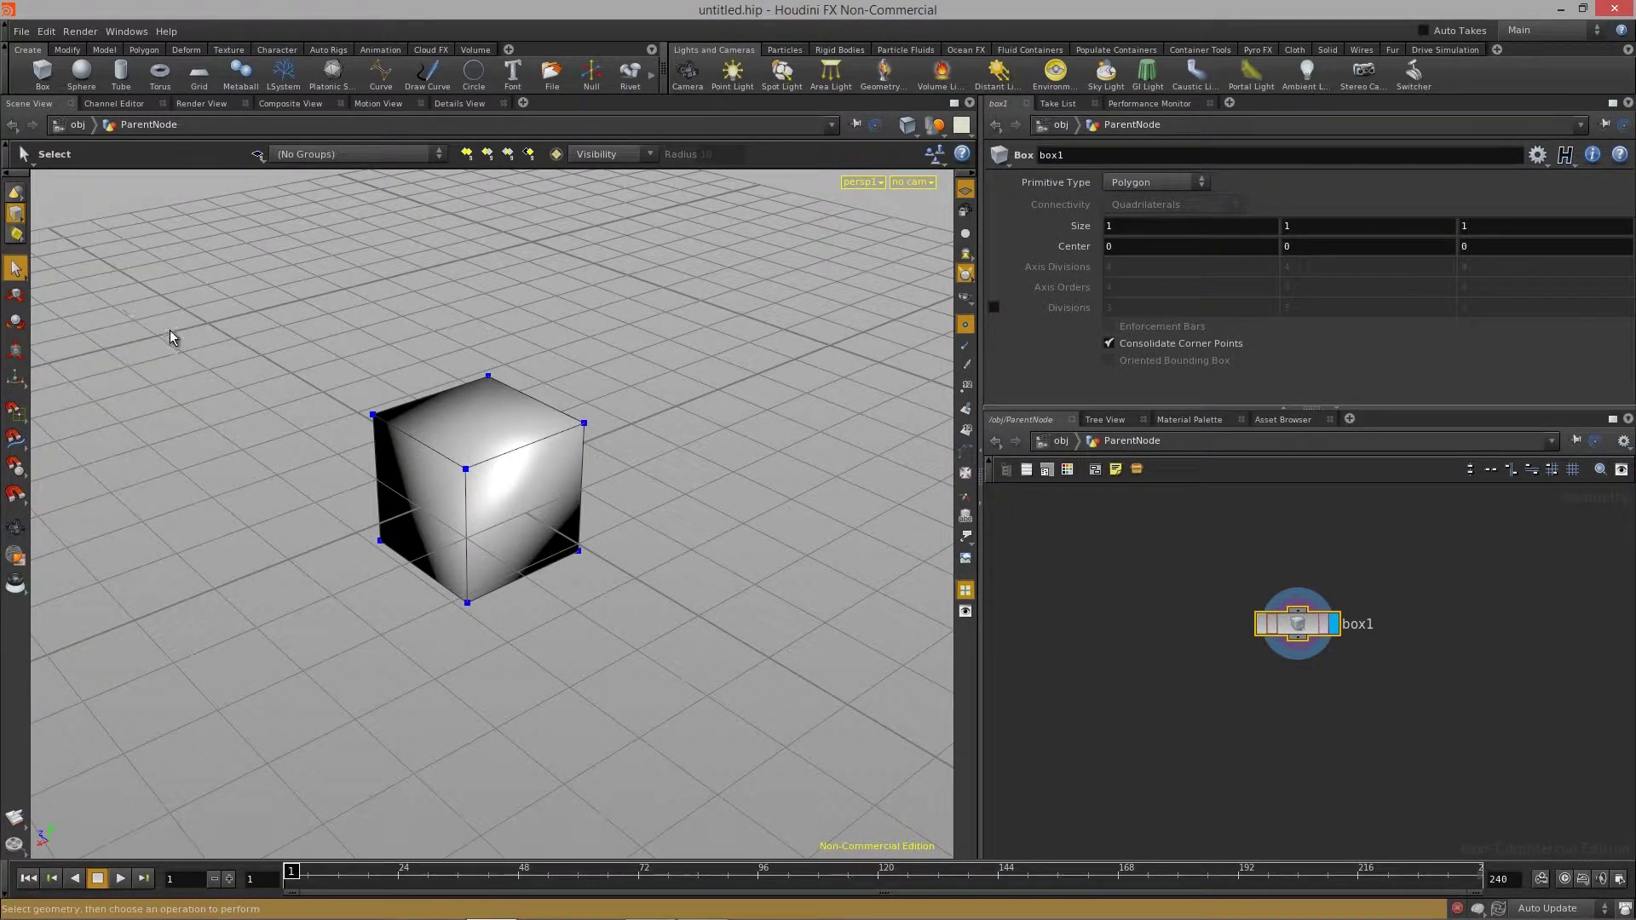
alt+drag(504, 462, 549, 440)
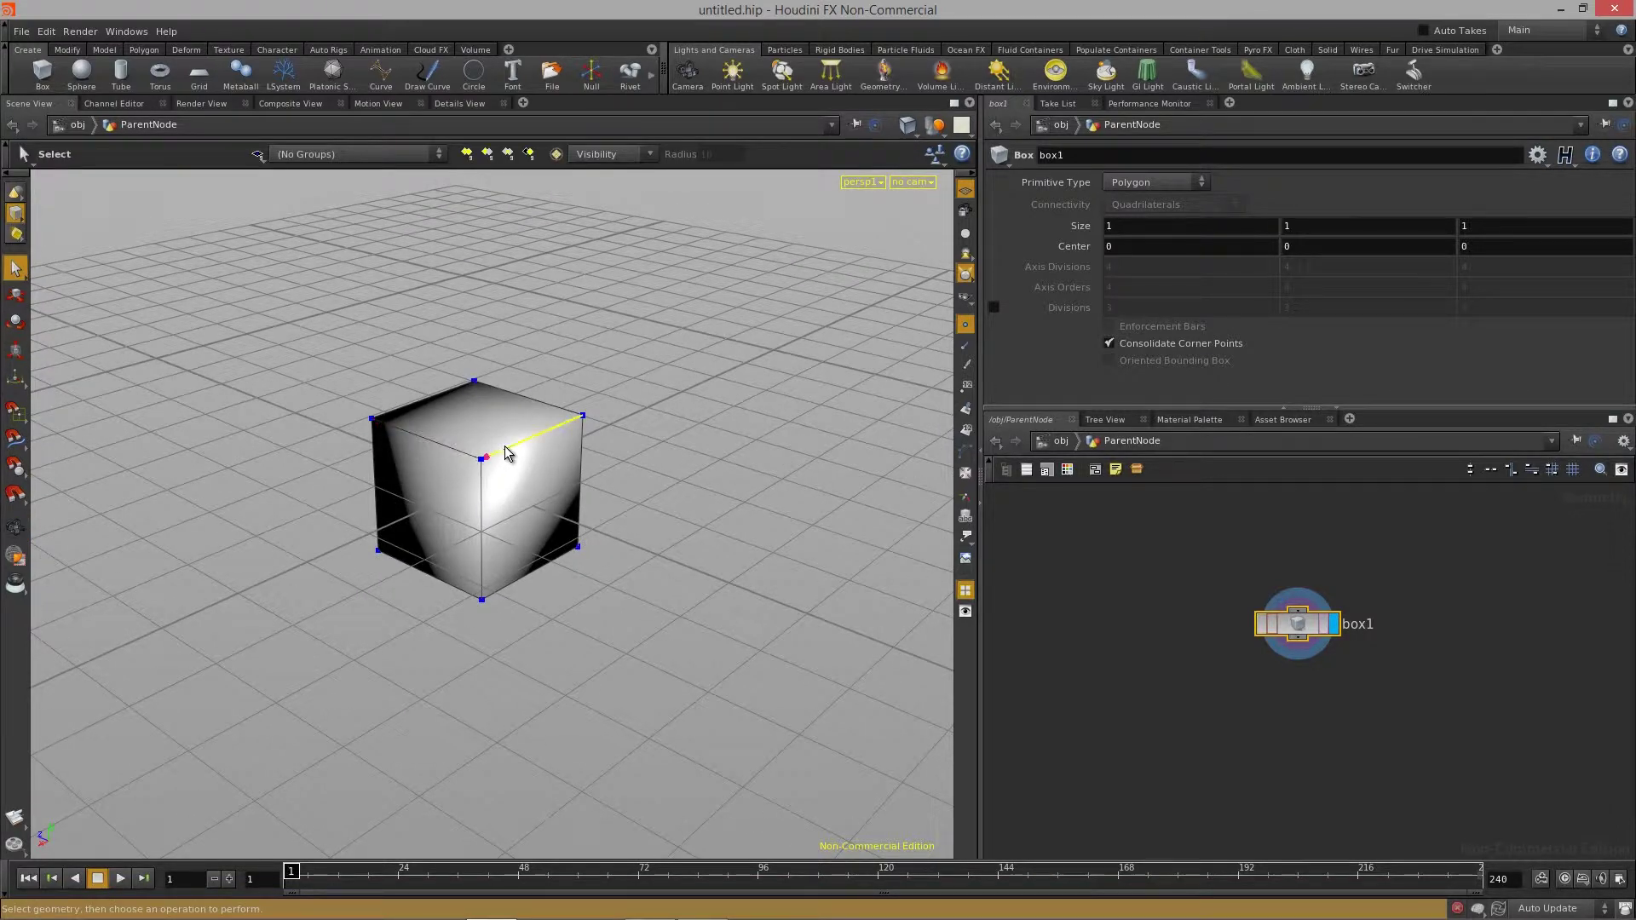
drag(353, 333, 543, 552)
key(Escape)
key(s)
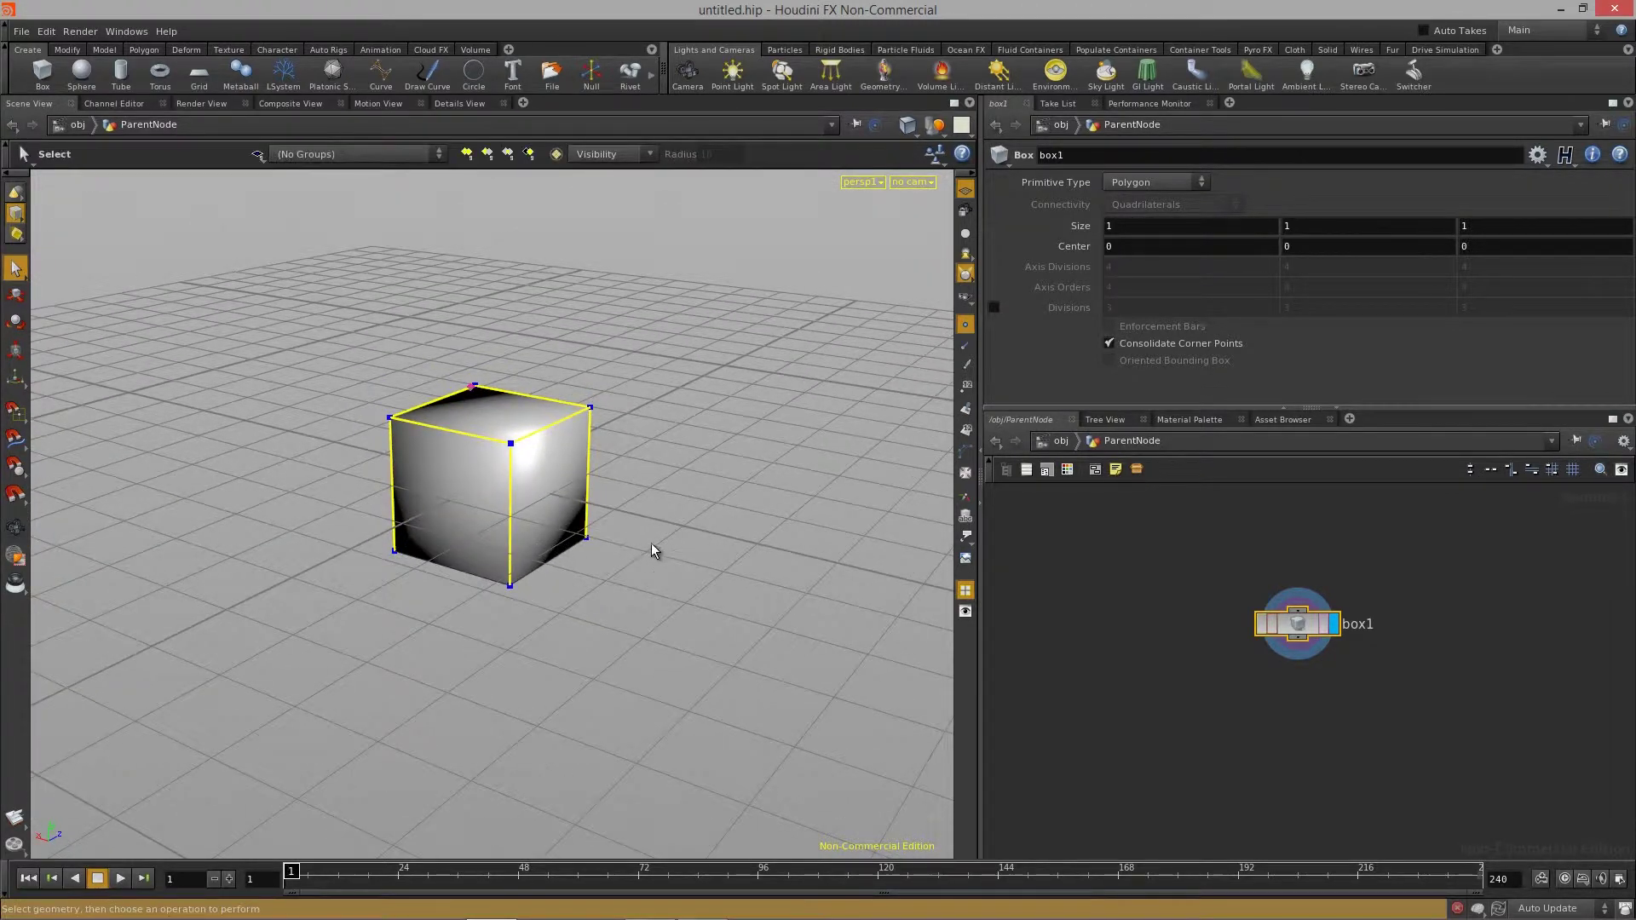
Switch the select mode to Primitives and on to Vertices, and select individual vertices at the box's top corners
key(4)
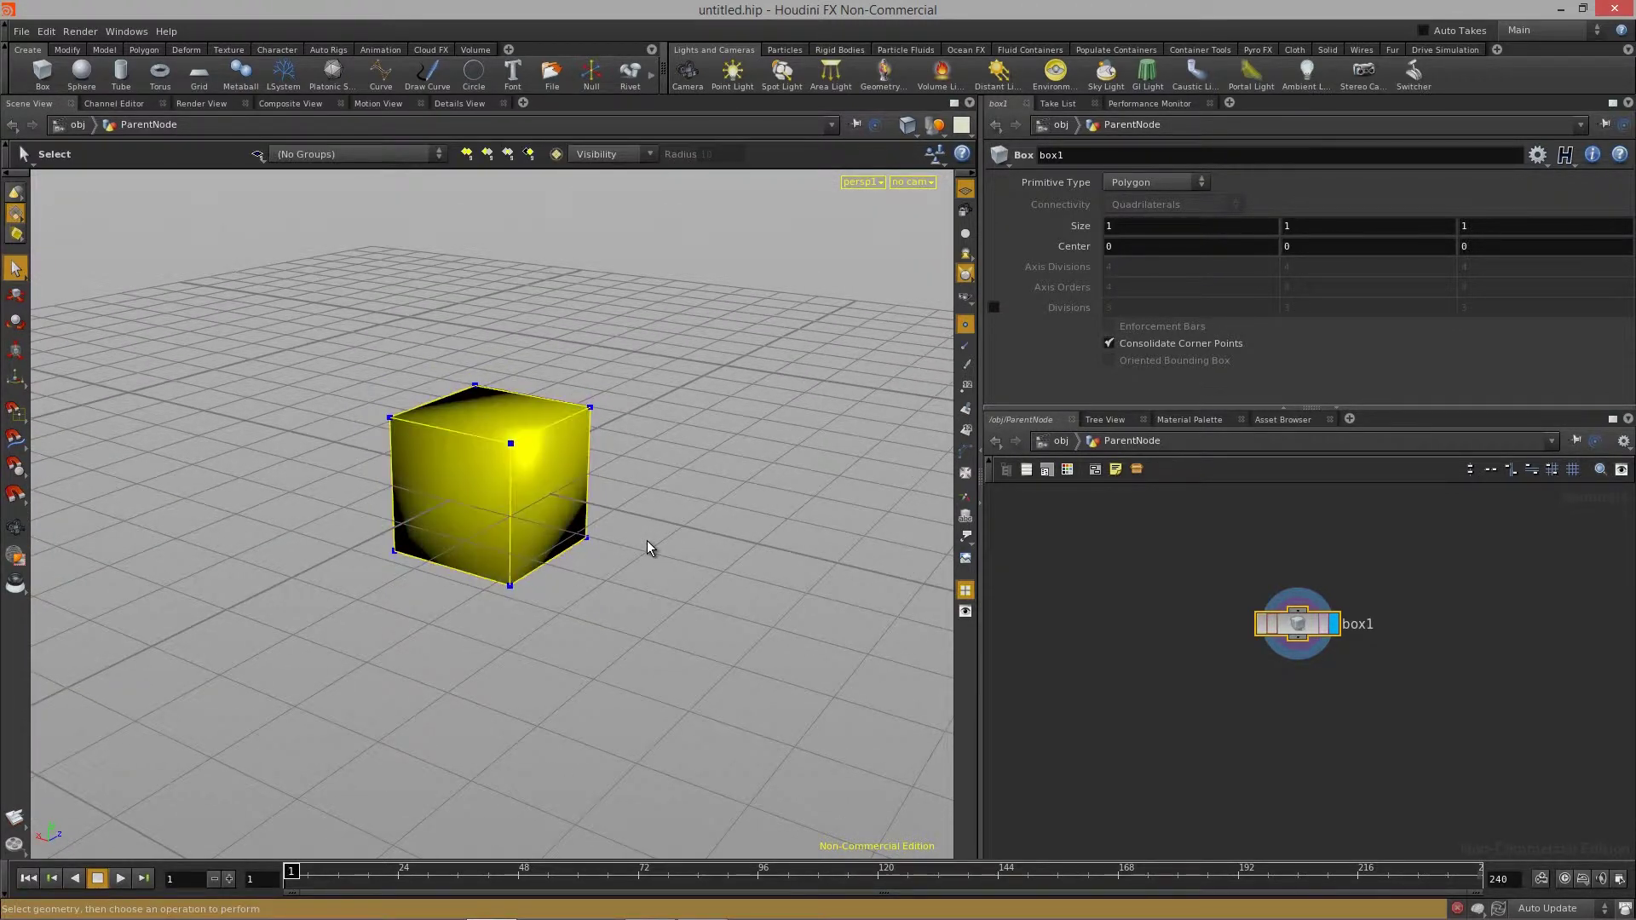
click(12, 219)
click(99, 273)
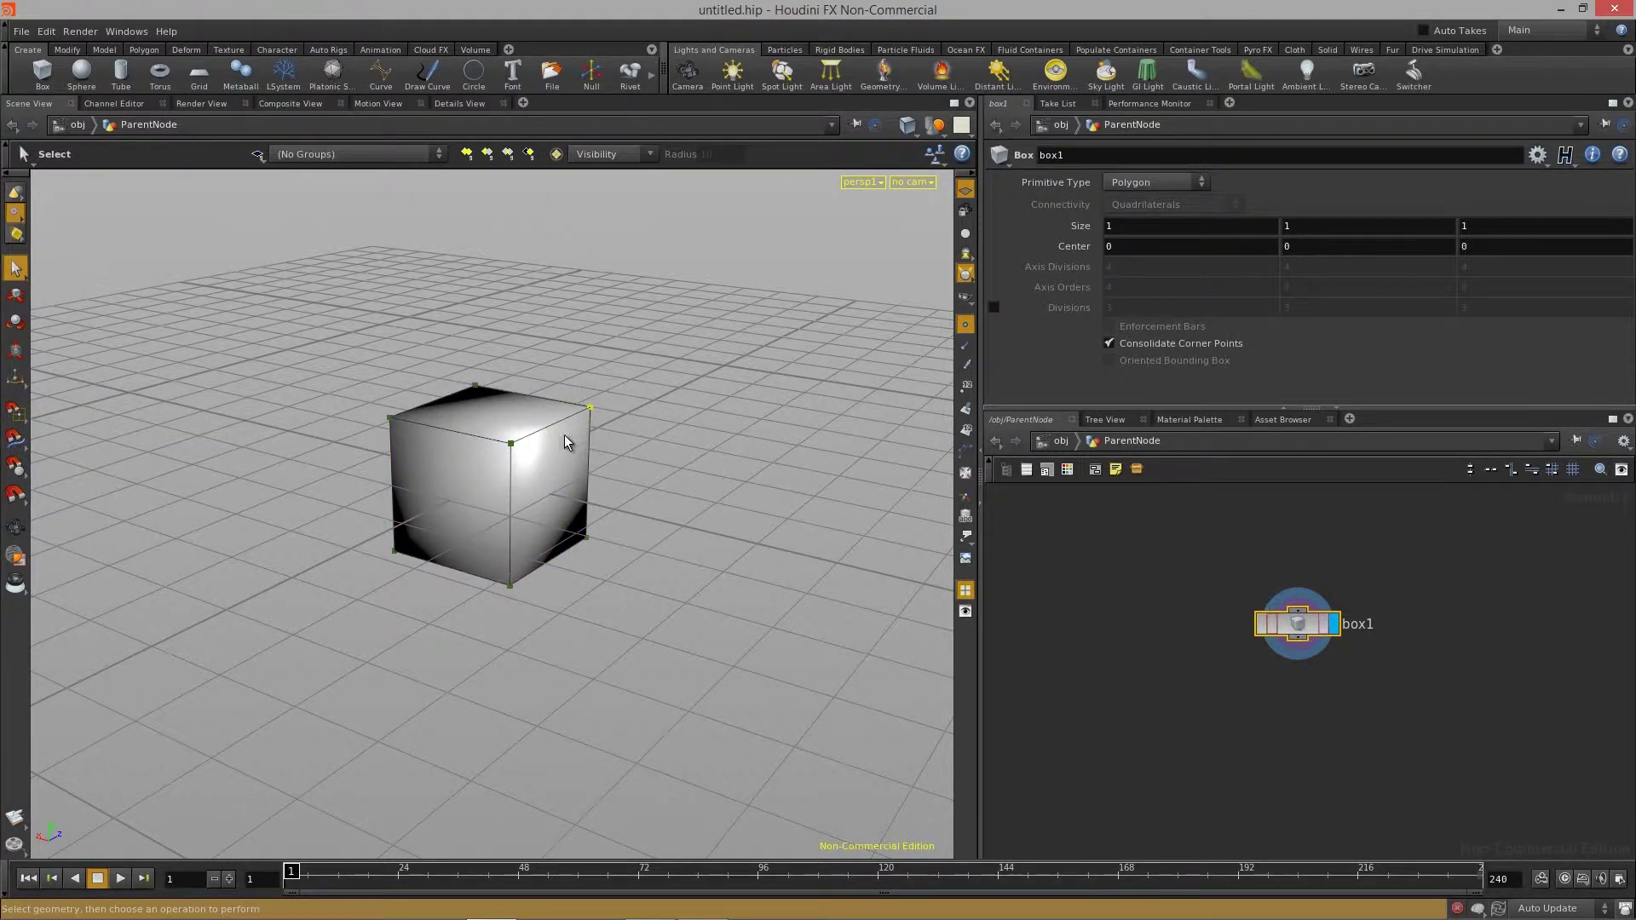
click(406, 428)
click(509, 443)
Area-select the vertices along the top of the box
key(Escape)
drag(620, 470, 332, 409)
key(s)
drag(320, 349, 688, 441)
key(Escape)
drag(595, 503, 646, 511)
key(s)
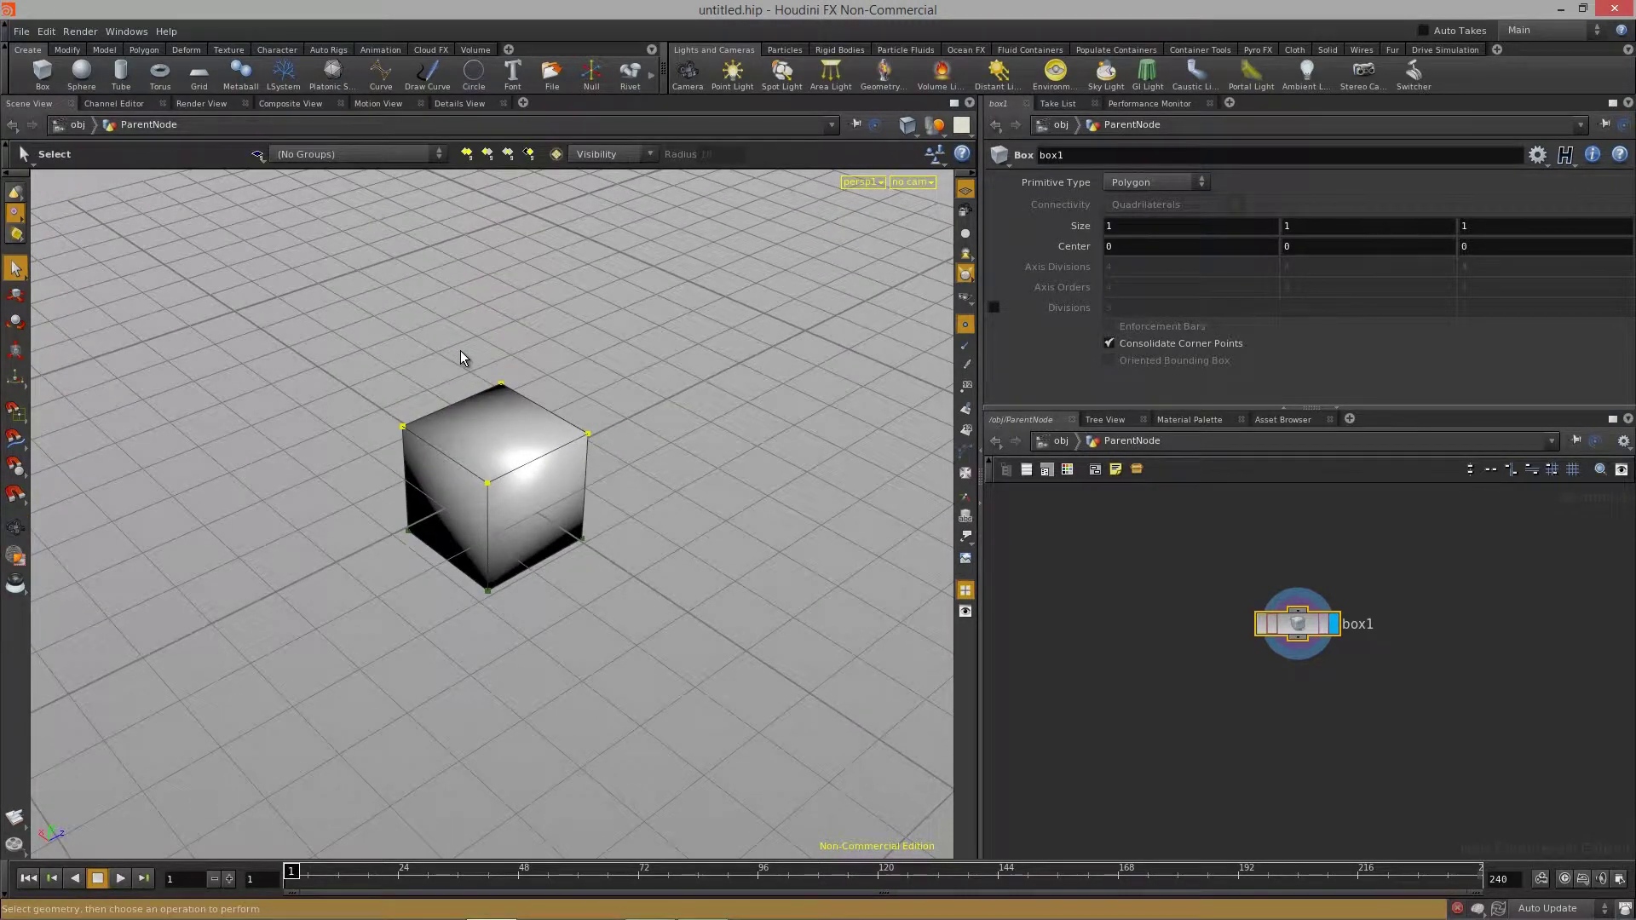
Switch from geometry to object selection and deselect ParentNode
key(Escape)
drag(464, 354, 135, 329)
click(16, 197)
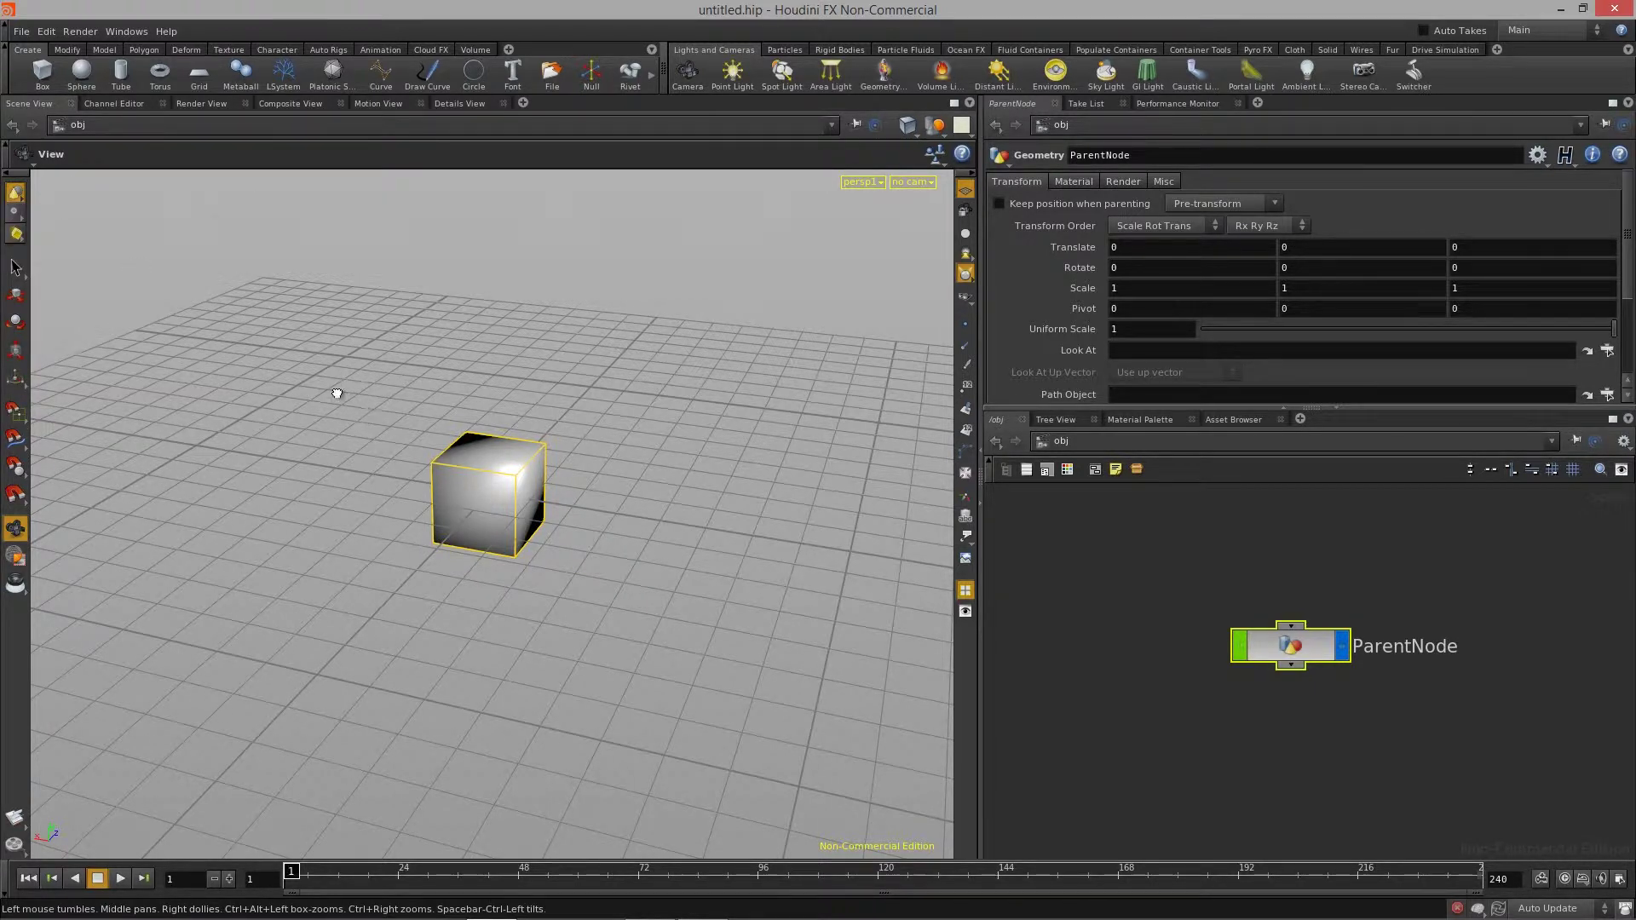
drag(338, 394, 339, 424)
key(s)
click(344, 436)
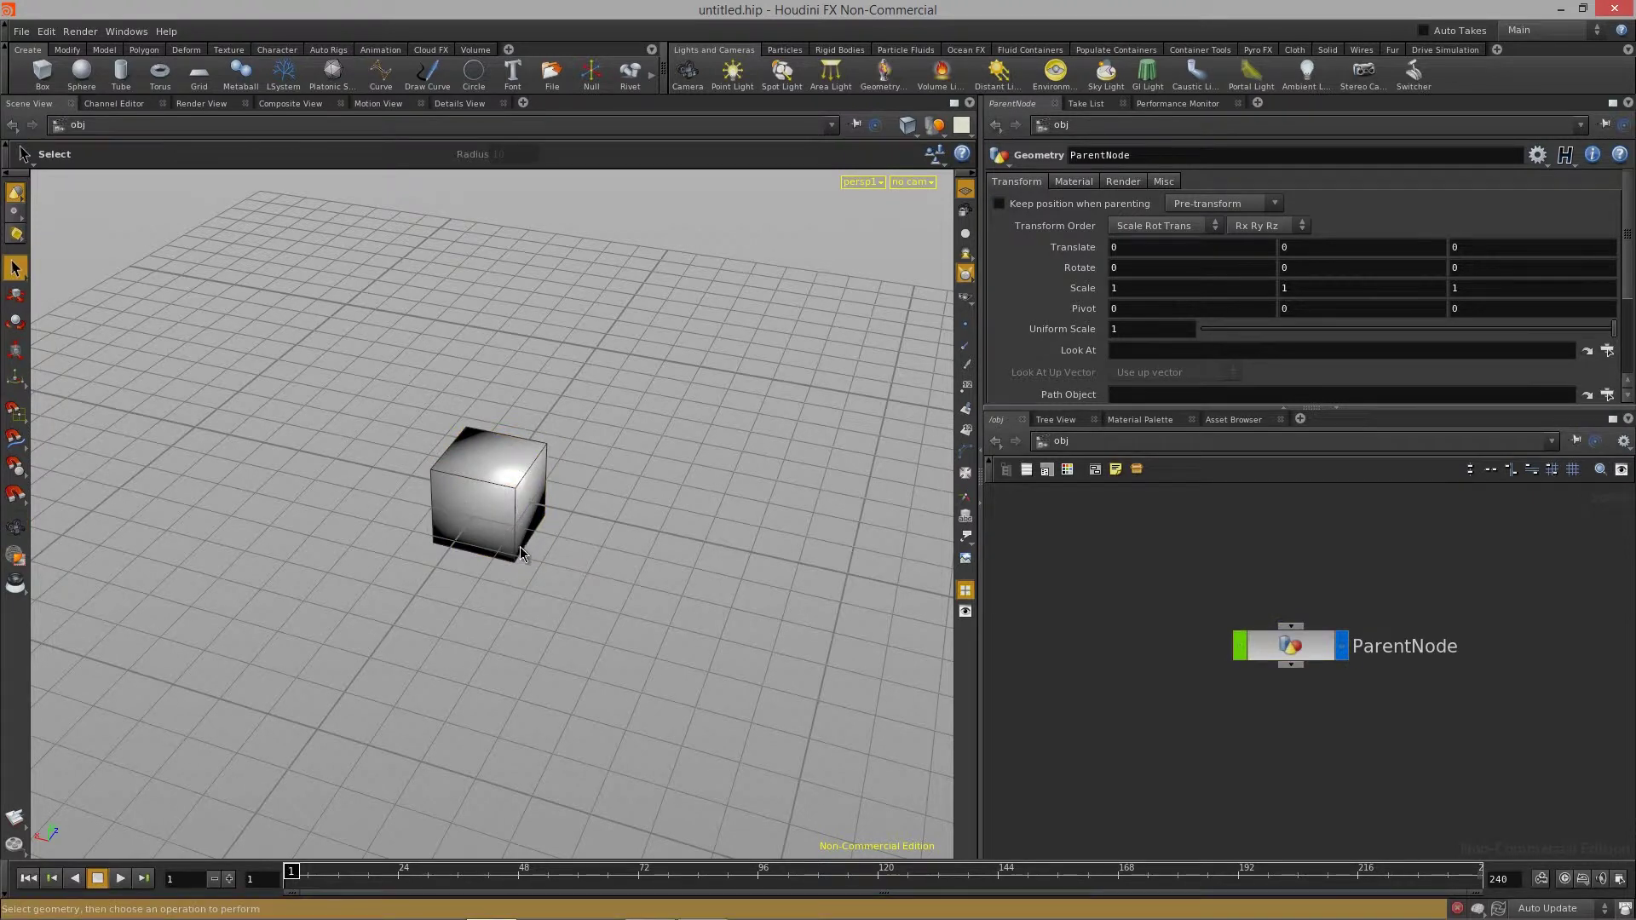
Enable Geometry among the selectable object types and select the box object in the viewport
click(16, 196)
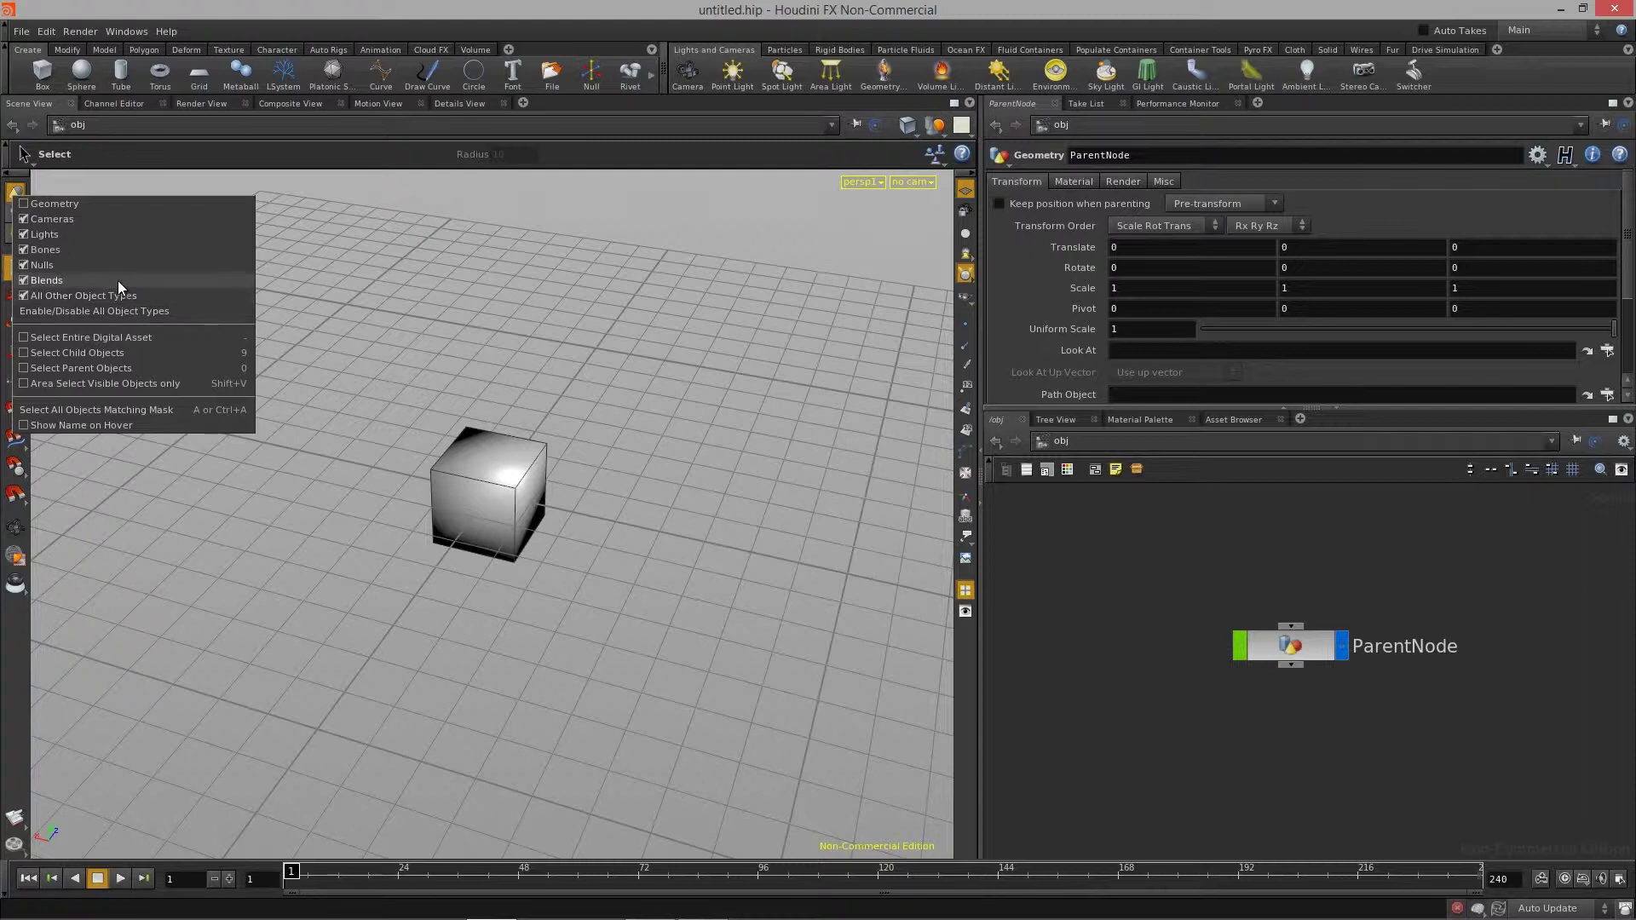
click(85, 205)
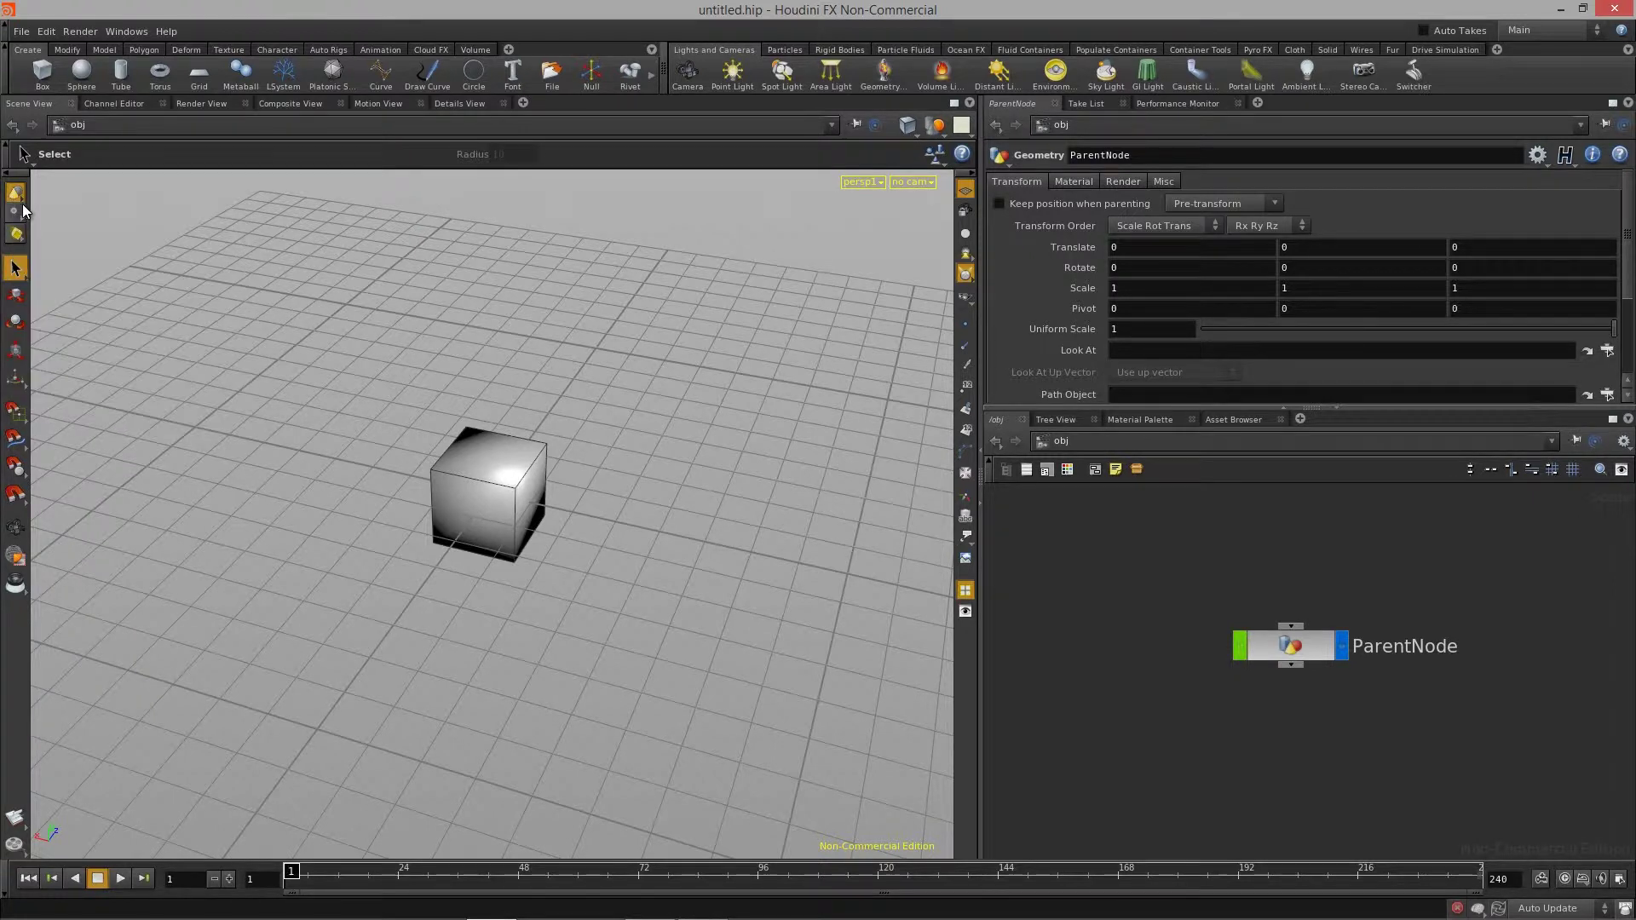
click(511, 475)
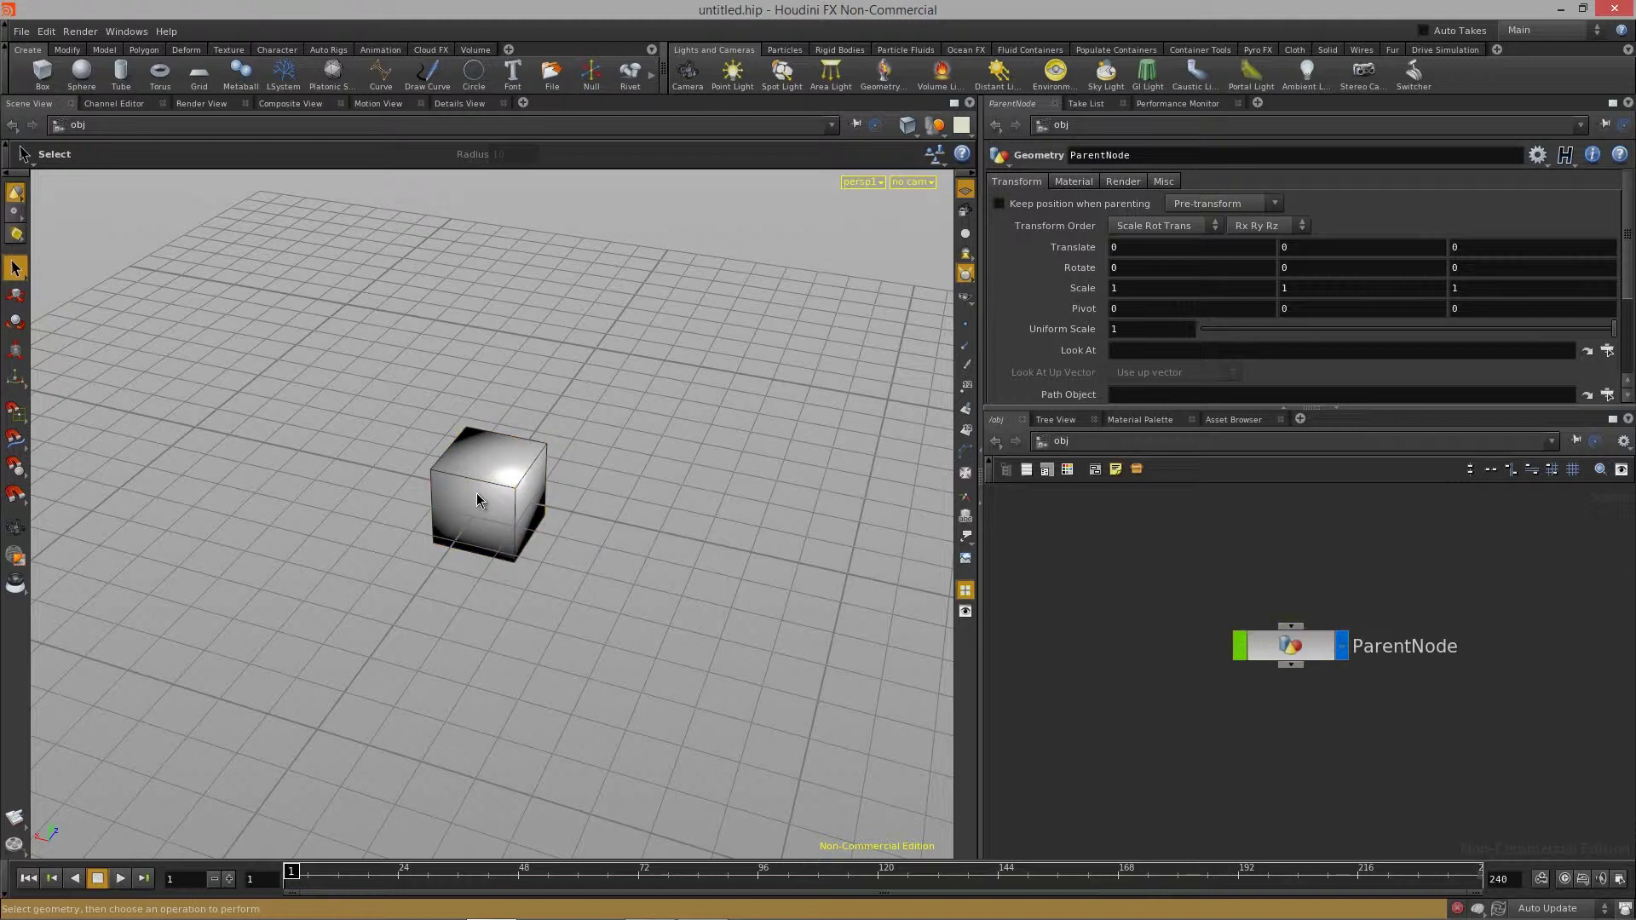
Return to geometry selection in Points mode and inspect the box's points from another angle
right_click(15, 215)
click(55, 225)
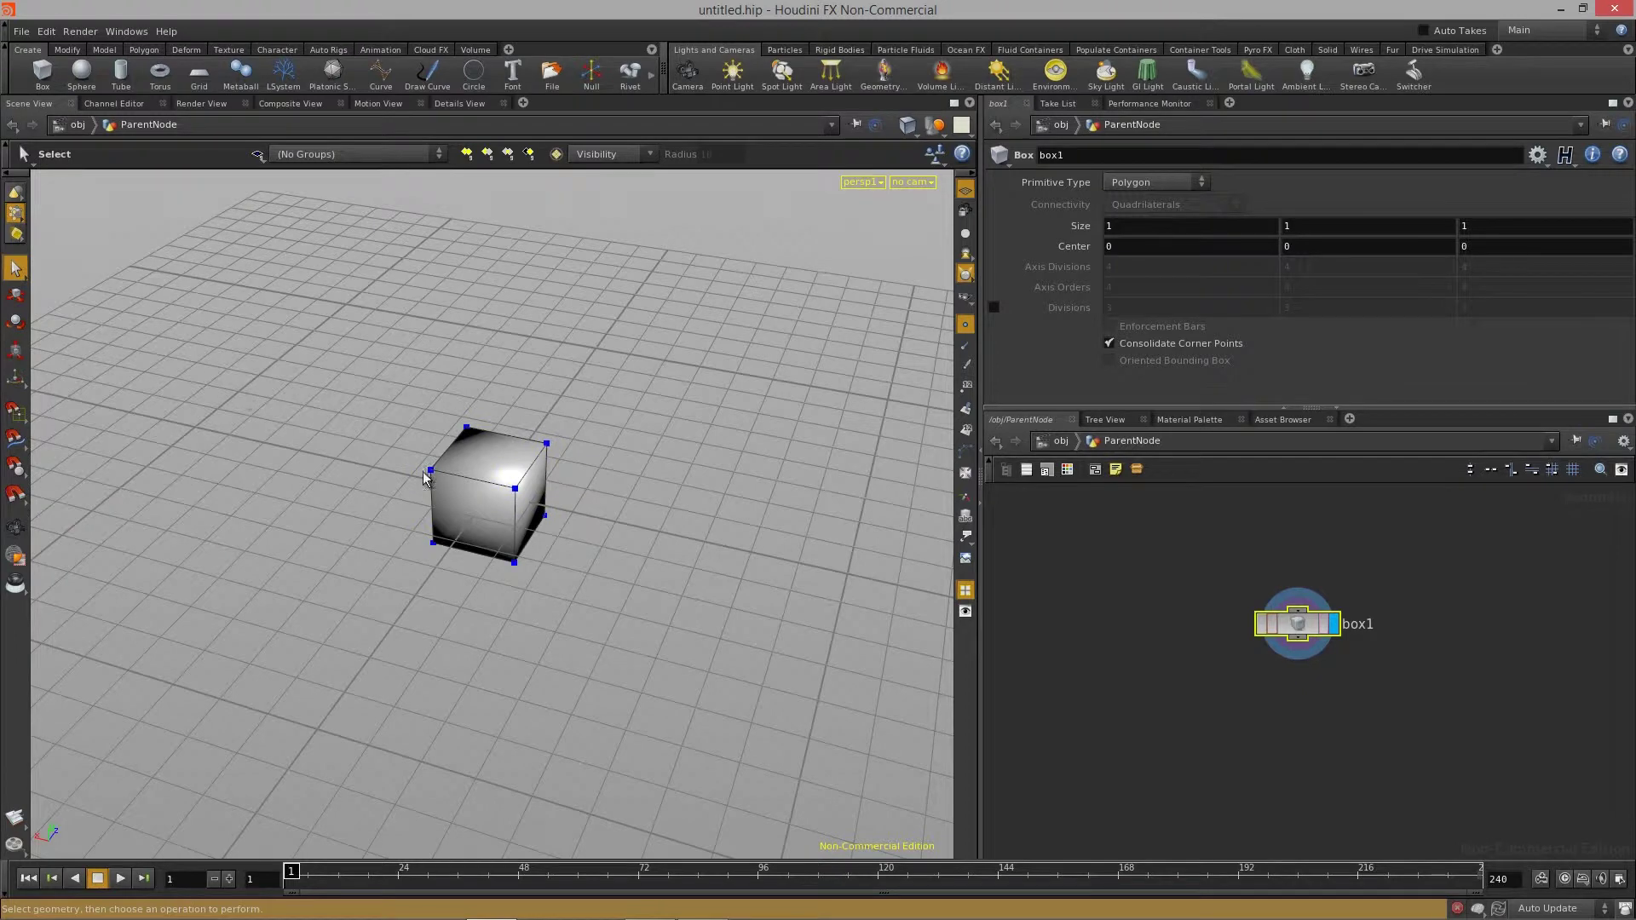
drag(465, 492, 487, 405)
key(Escape)
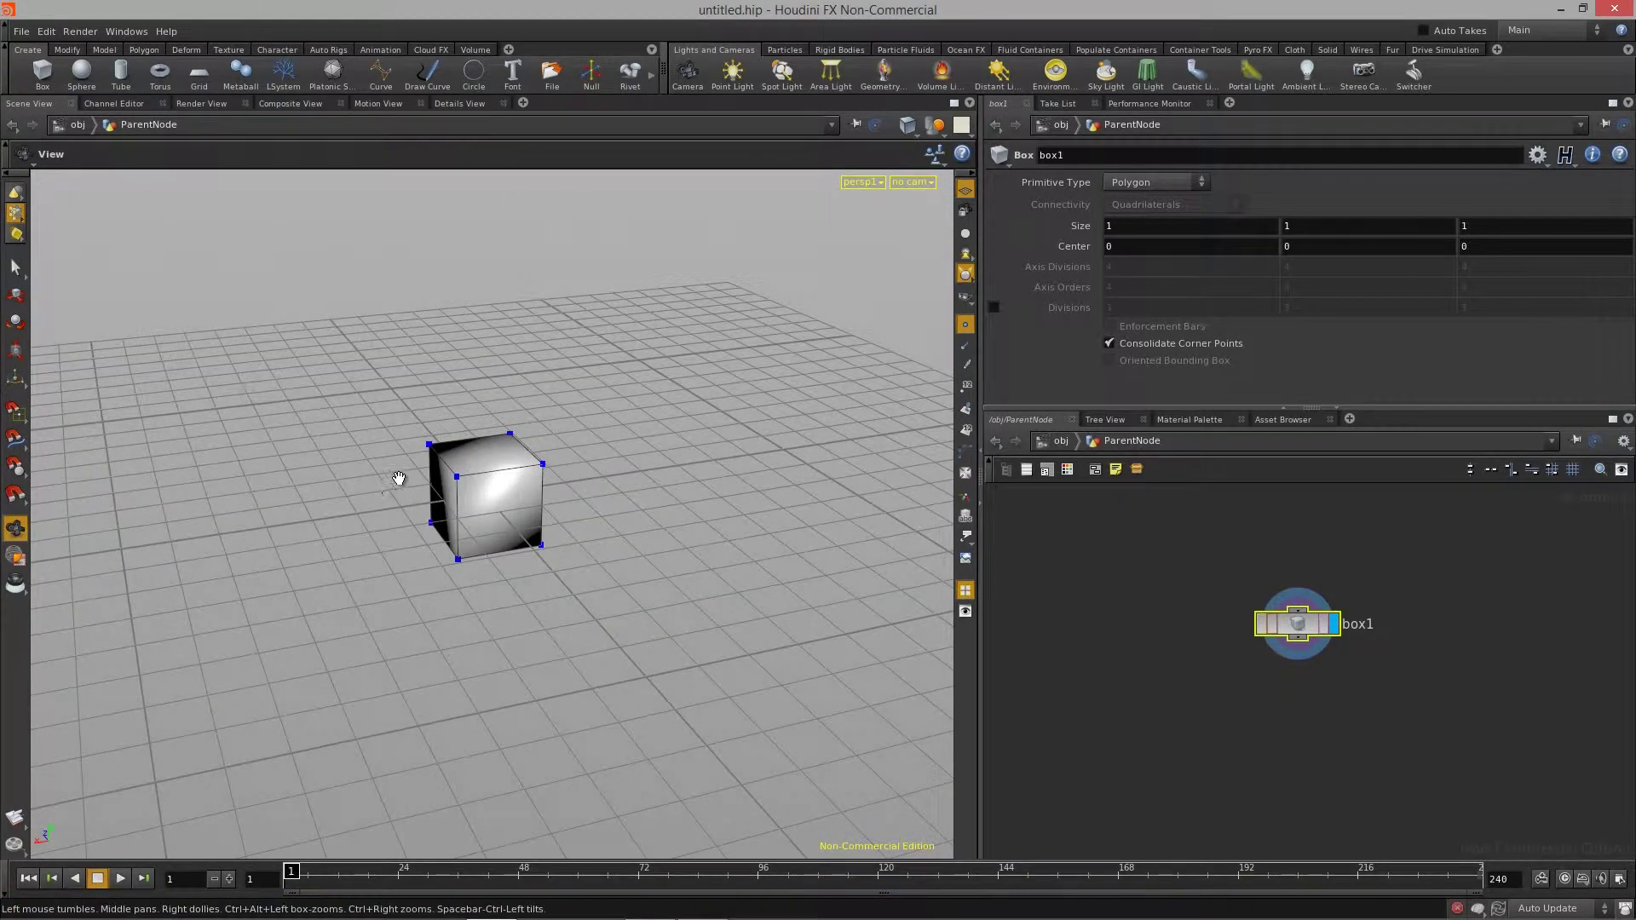
drag(401, 479, 503, 513)
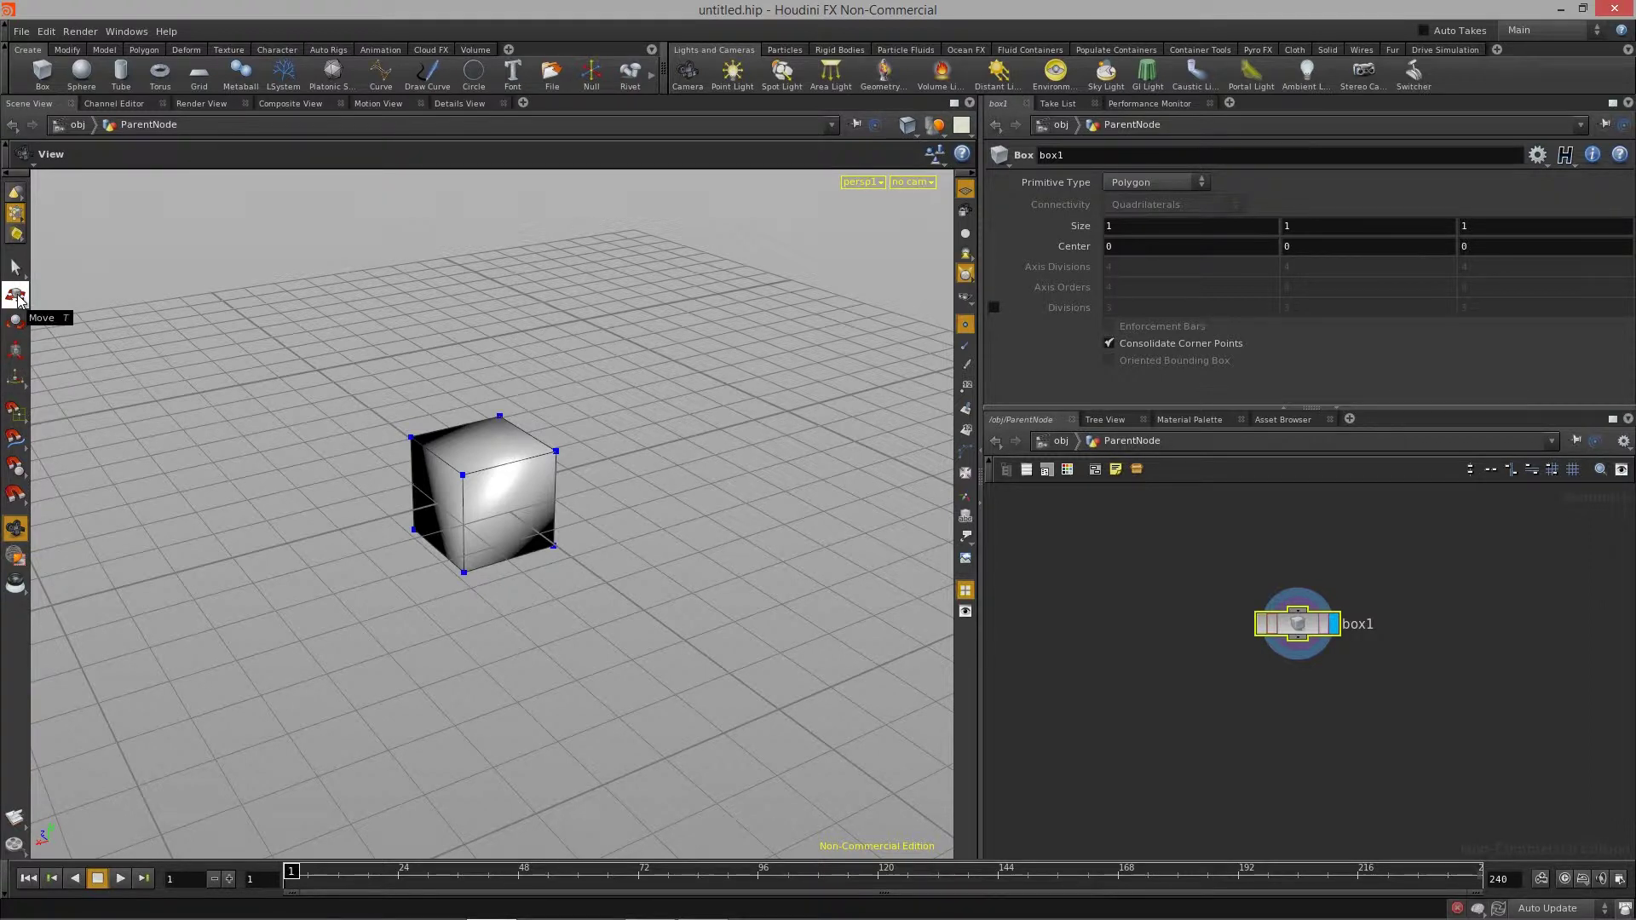
With the Move tool, area-select the box's four top points, accept them and move them about 1.06 along X
click(16, 296)
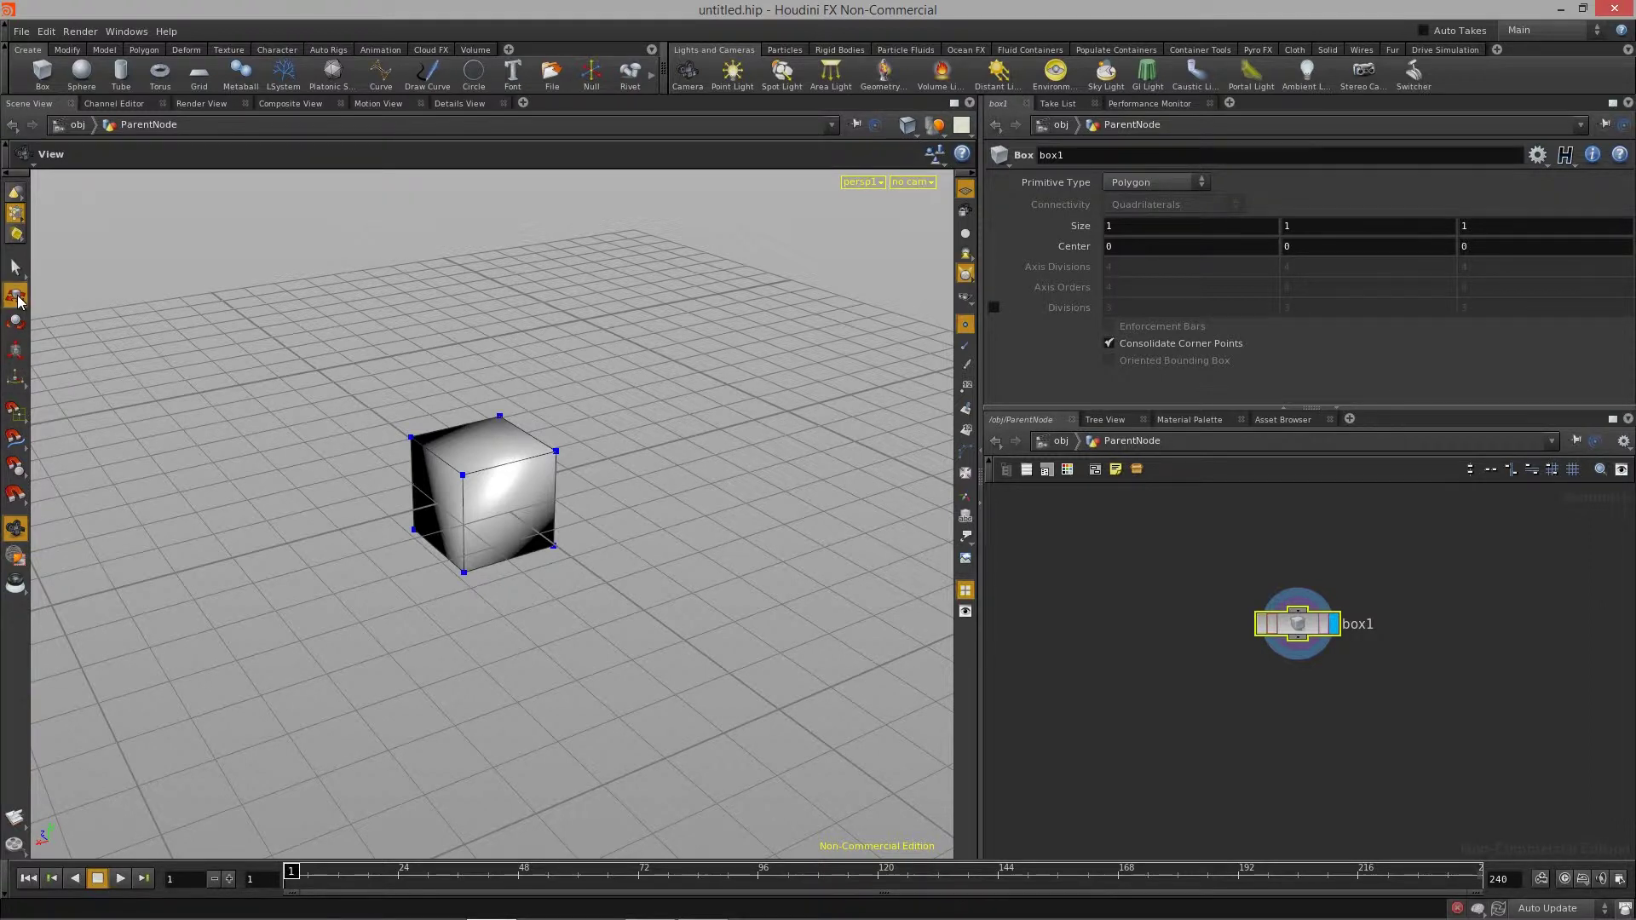
alt+drag(561, 451, 535, 459)
drag(367, 384, 611, 456)
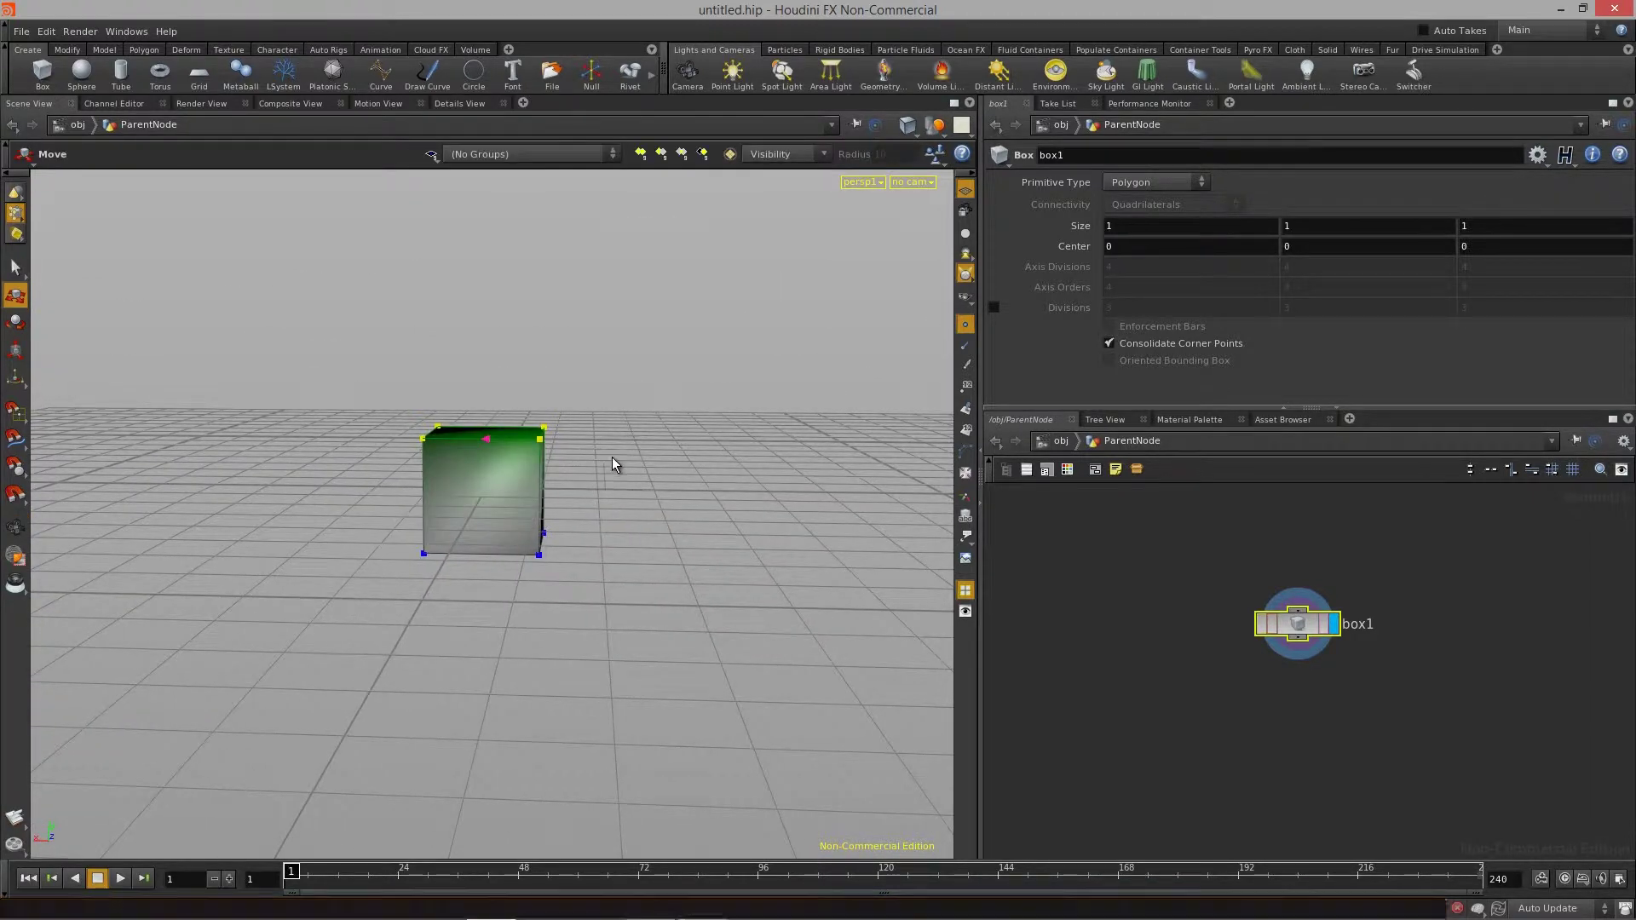
key(Return)
drag(409, 436, 296, 457)
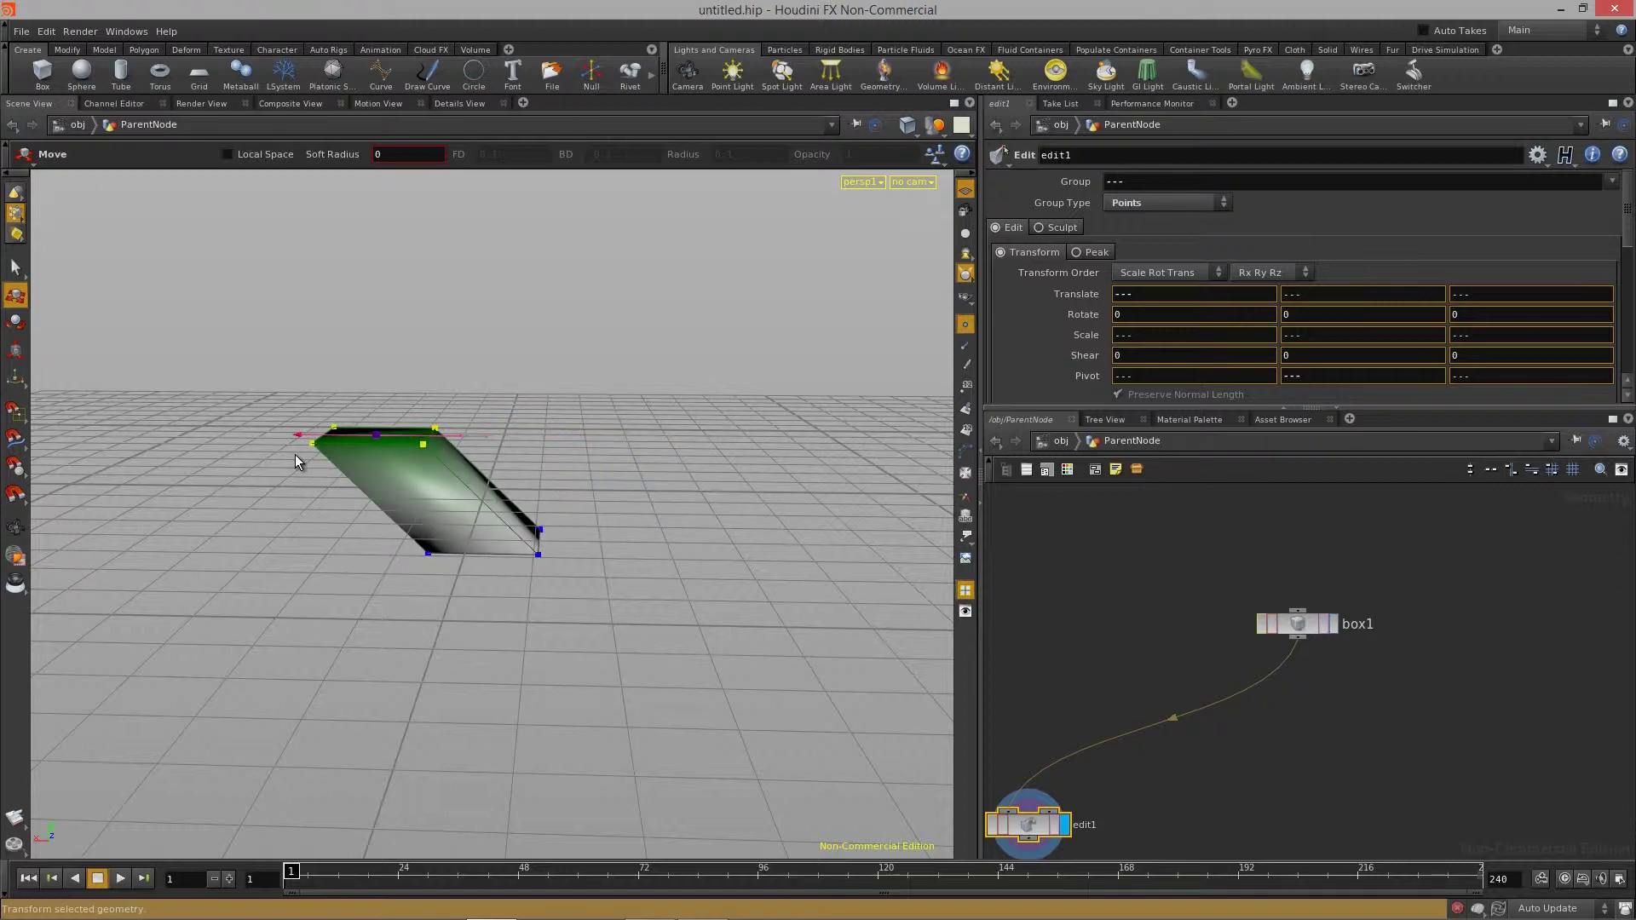
Try the Scale and Rotate tools on the selected top points and undo the handle change
key(Escape)
drag(603, 537, 550, 588)
key(e)
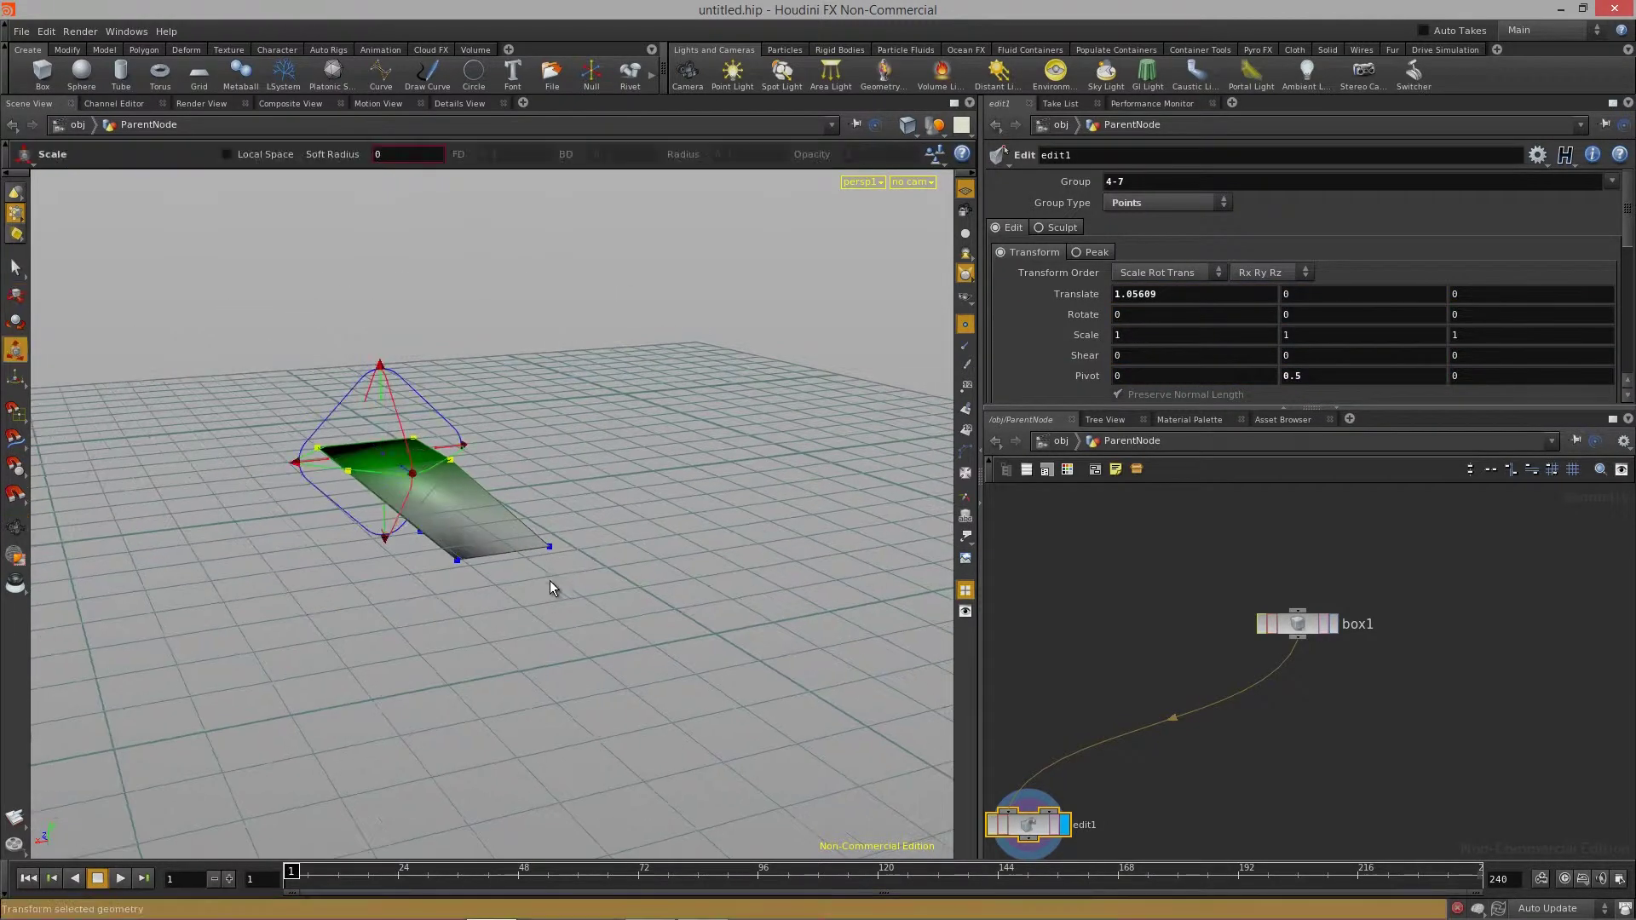
key(r)
mouse_move(340, 396)
mouse_down()
mouse_move(308, 437)
mouse_move(387, 367)
mouse_move(346, 392)
mouse_move(330, 452)
mouse_move(378, 387)
mouse_move(334, 443)
mouse_move(339, 416)
mouse_up()
key(ctrl+z)
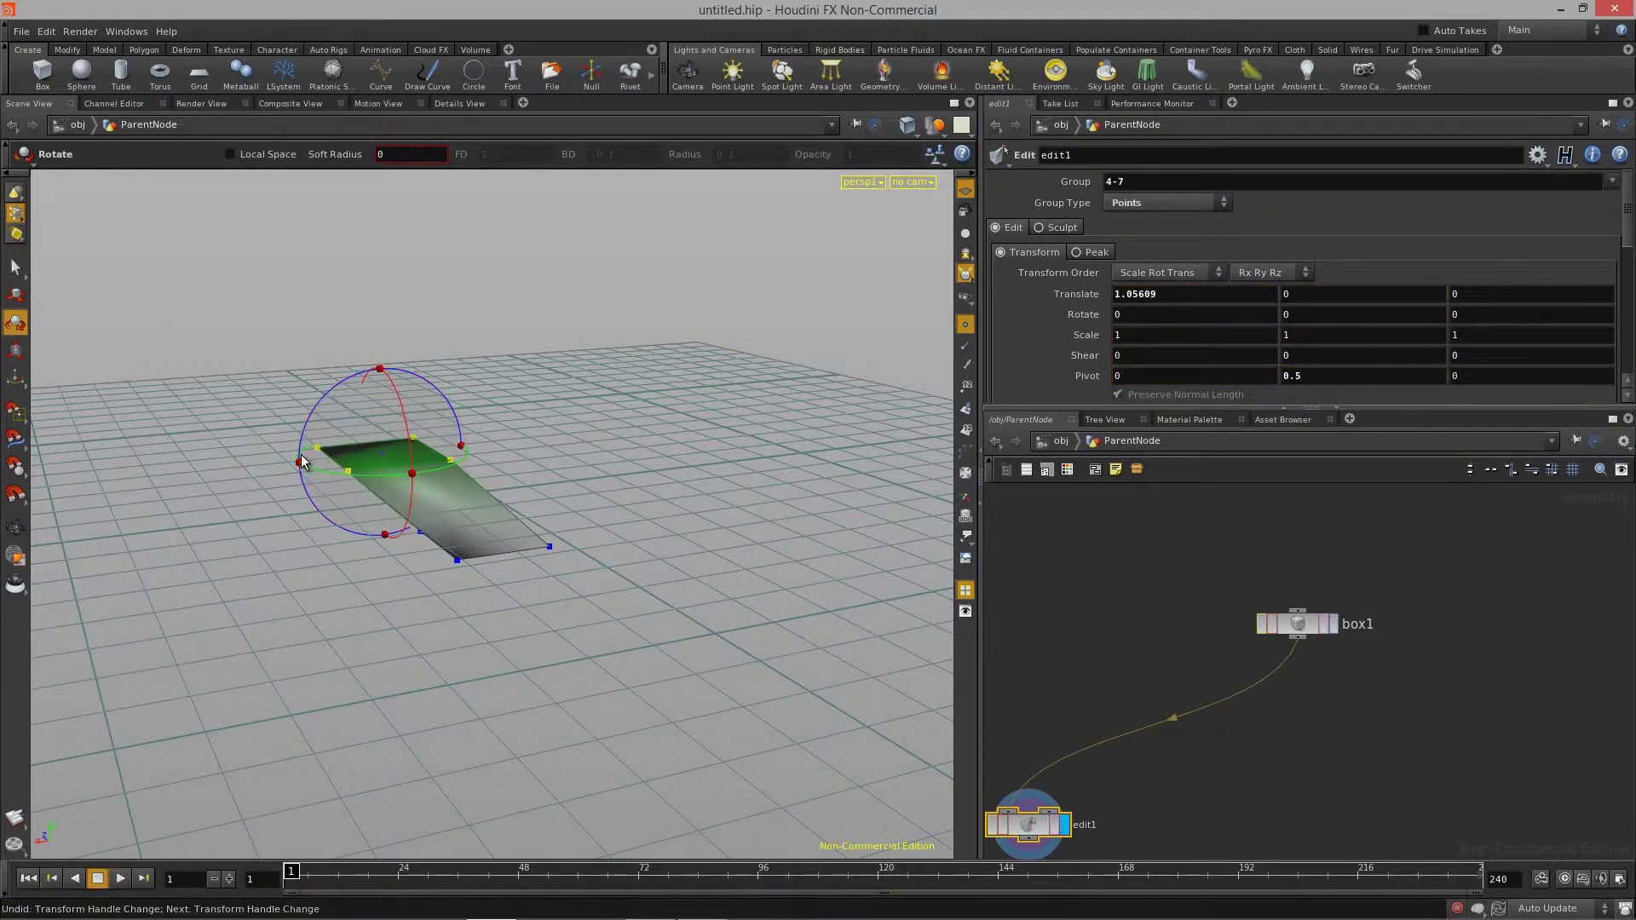
Move the four top points back over the base, to a translation of about 0.26 in X and 0.04 in Z
click(15, 295)
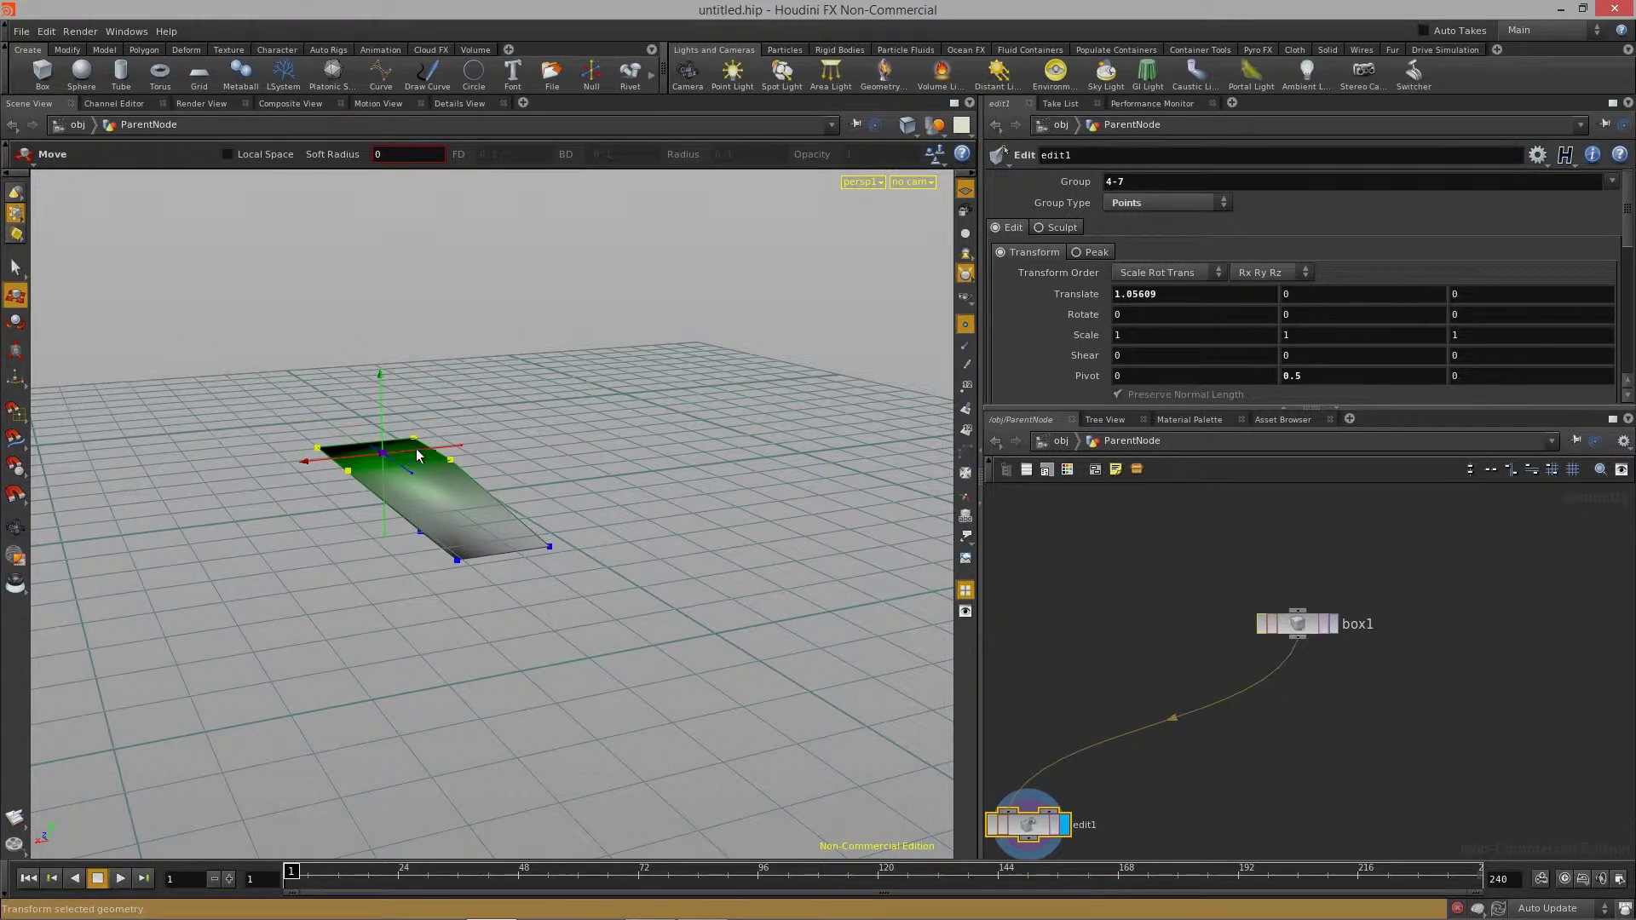
drag(417, 456, 483, 455)
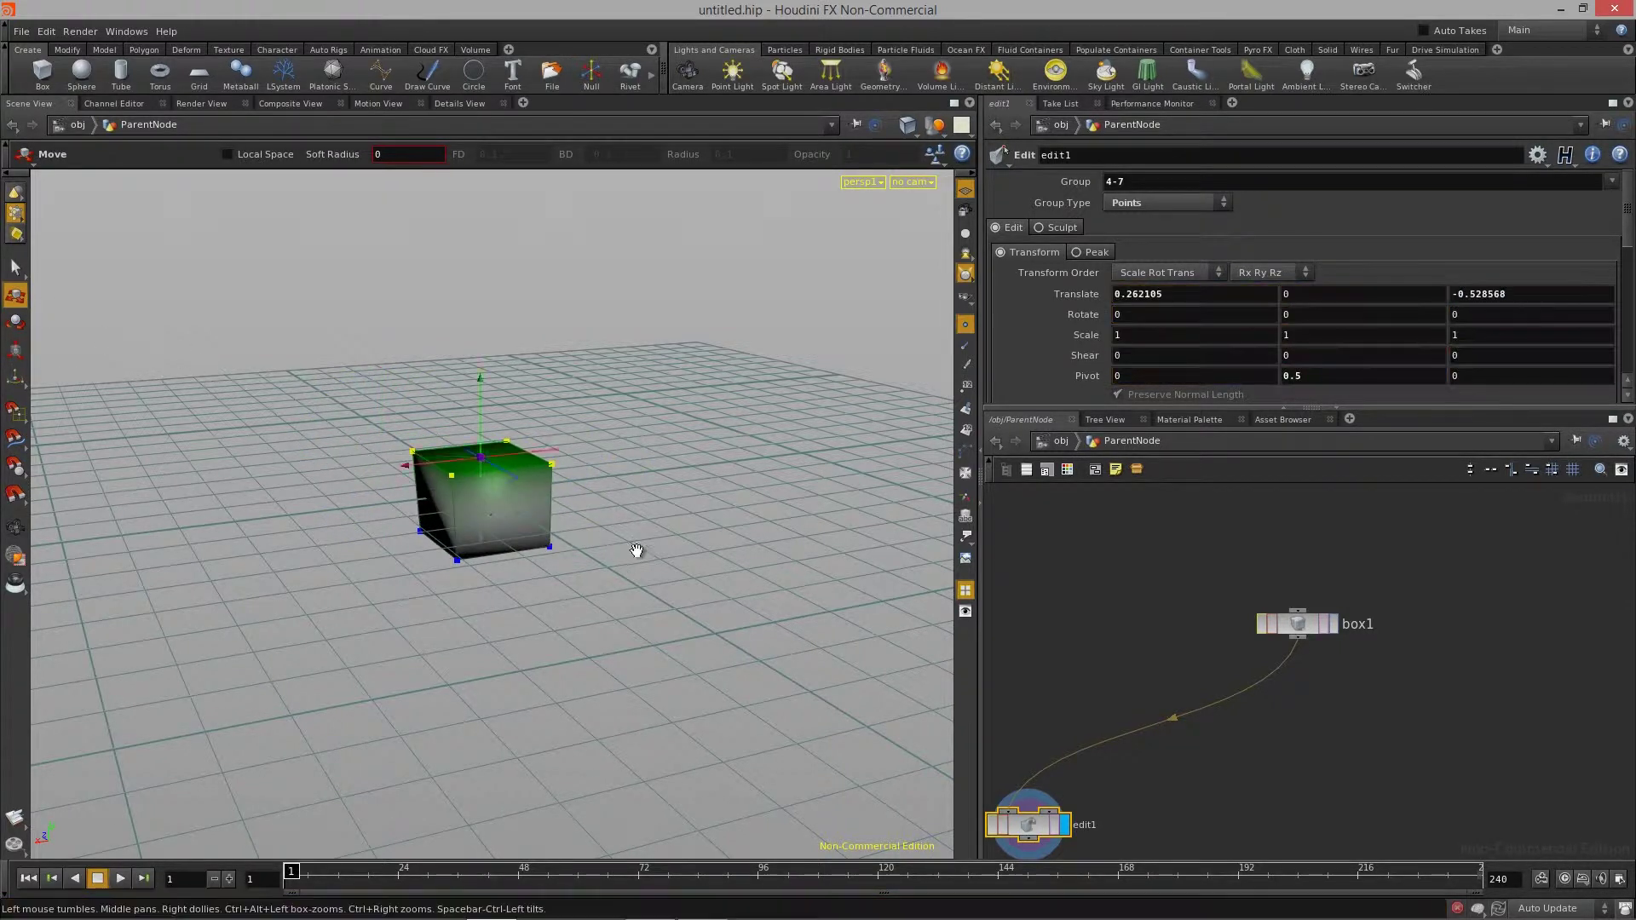
drag(636, 551, 573, 430)
drag(495, 538, 139, 401)
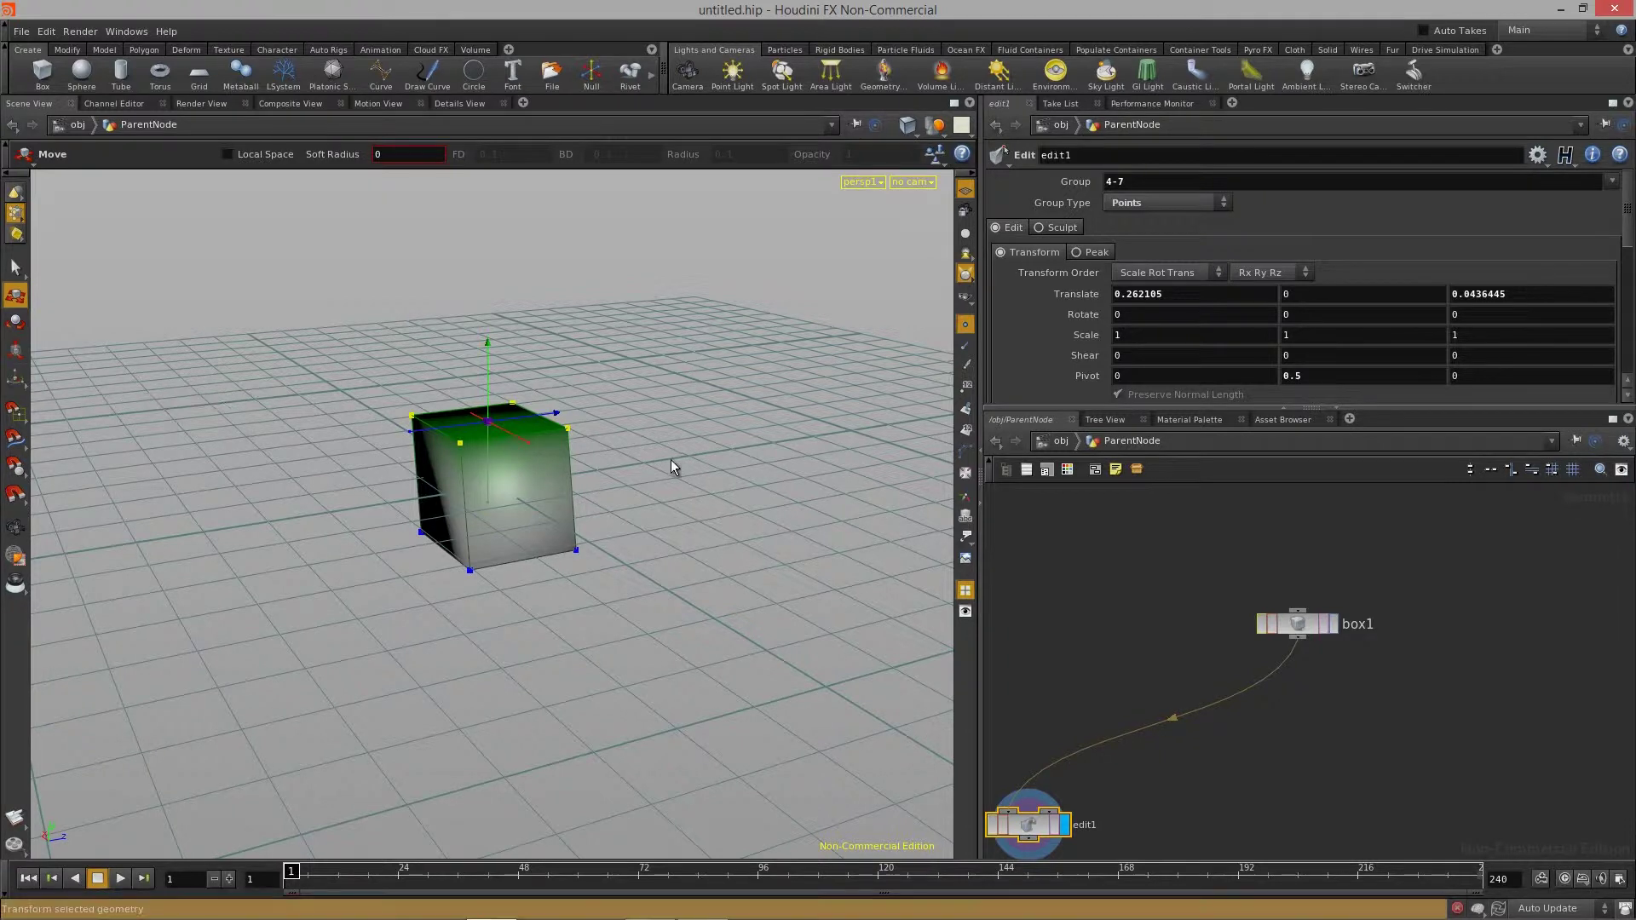
Clear the point selection, move a single top corner point about -0.49 in X and 0.18 in Z, and undo the last handle change
key(Return)
click(496, 356)
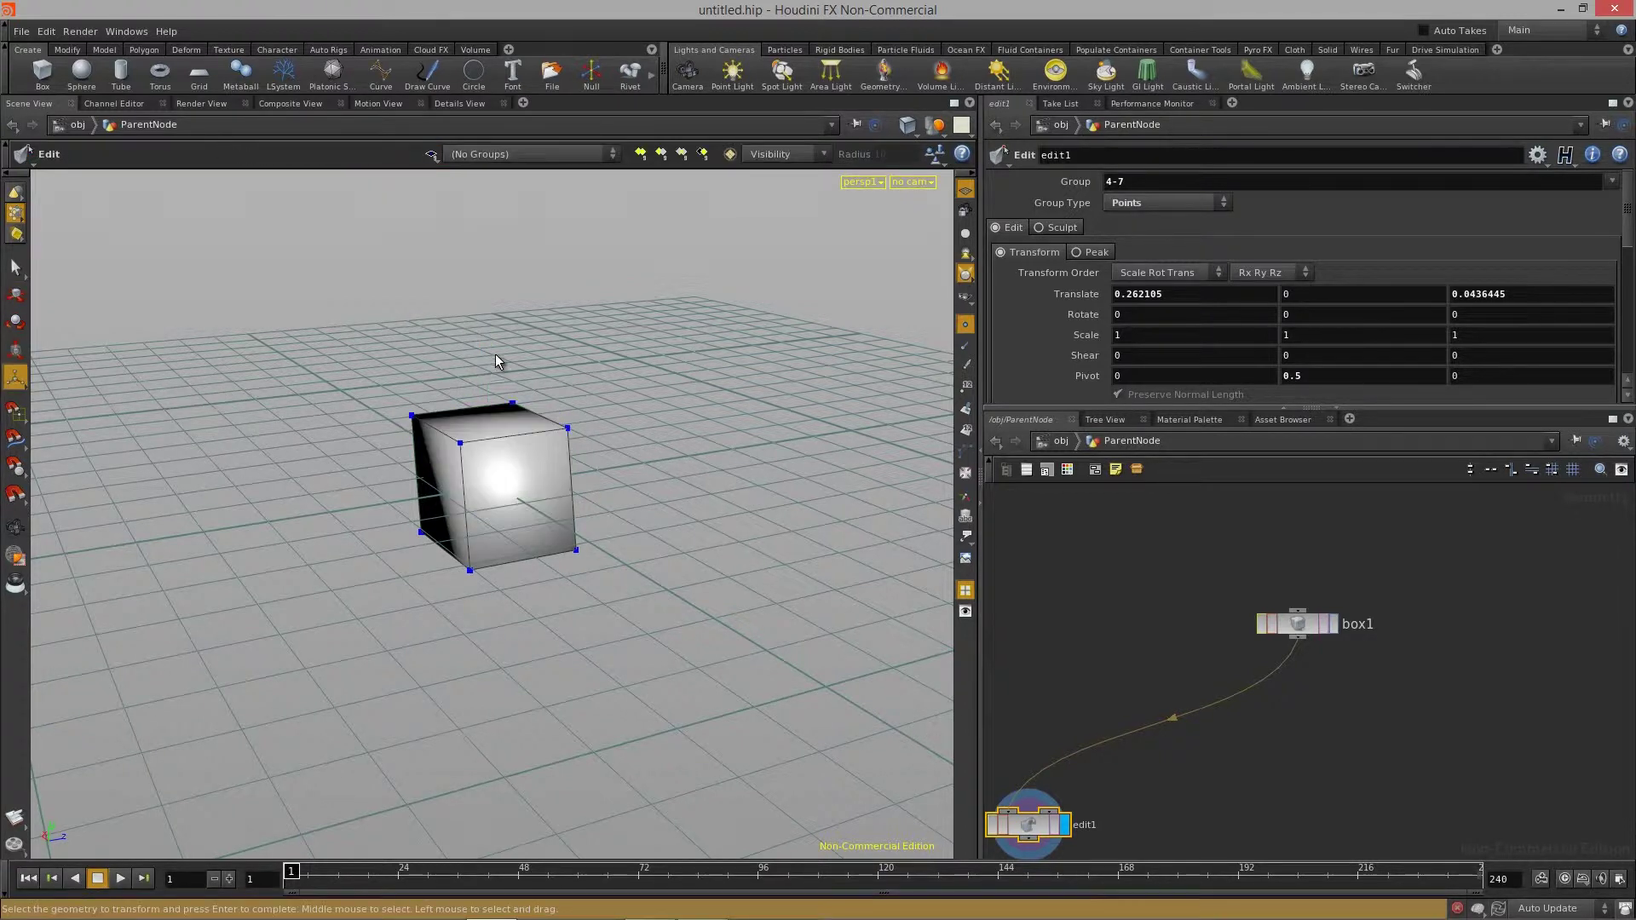
click(461, 444)
alt+drag(465, 450, 579, 439)
key(ctrl+z)
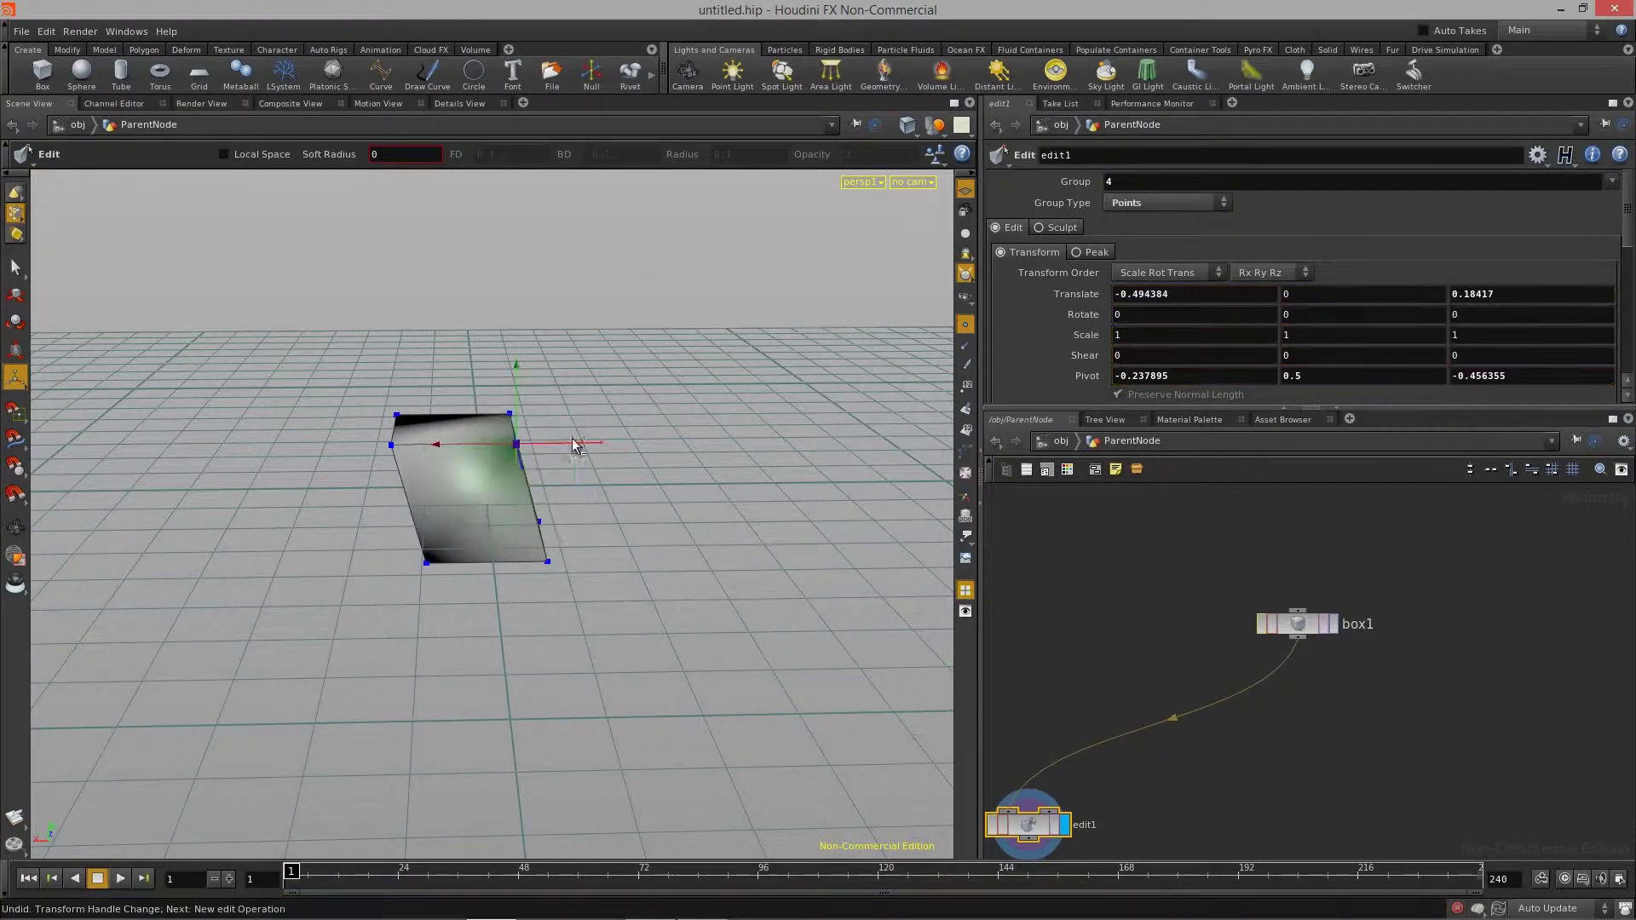
Switch to object selection, try transforming ParentNode with its handles and undo the handle changes
click(15, 196)
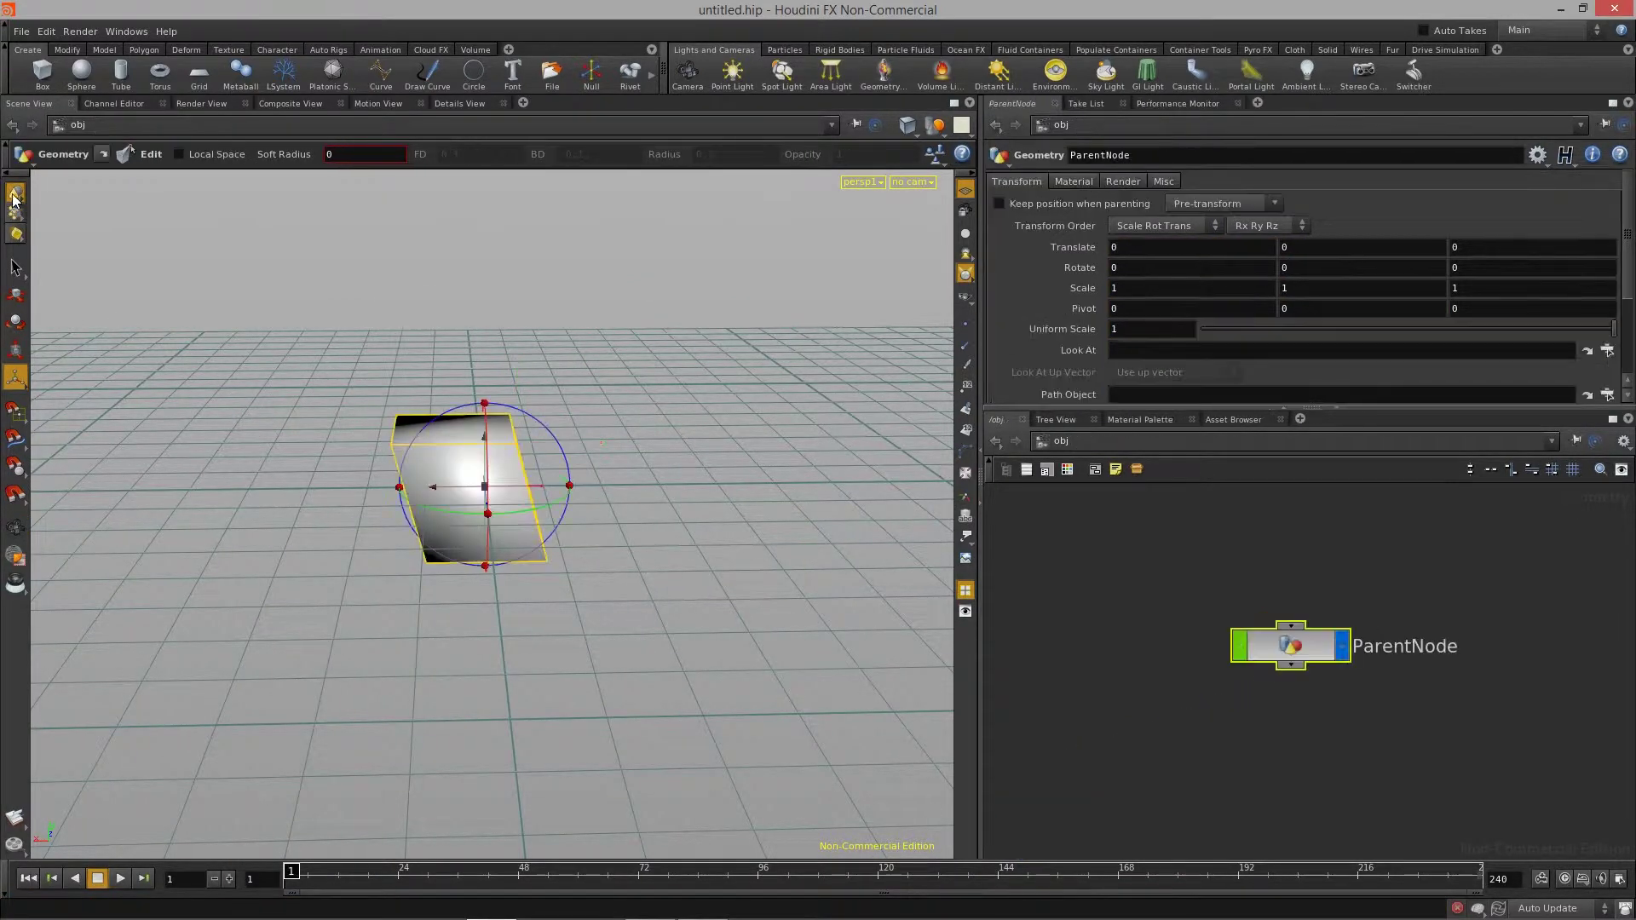
alt+drag(266, 504, 411, 536)
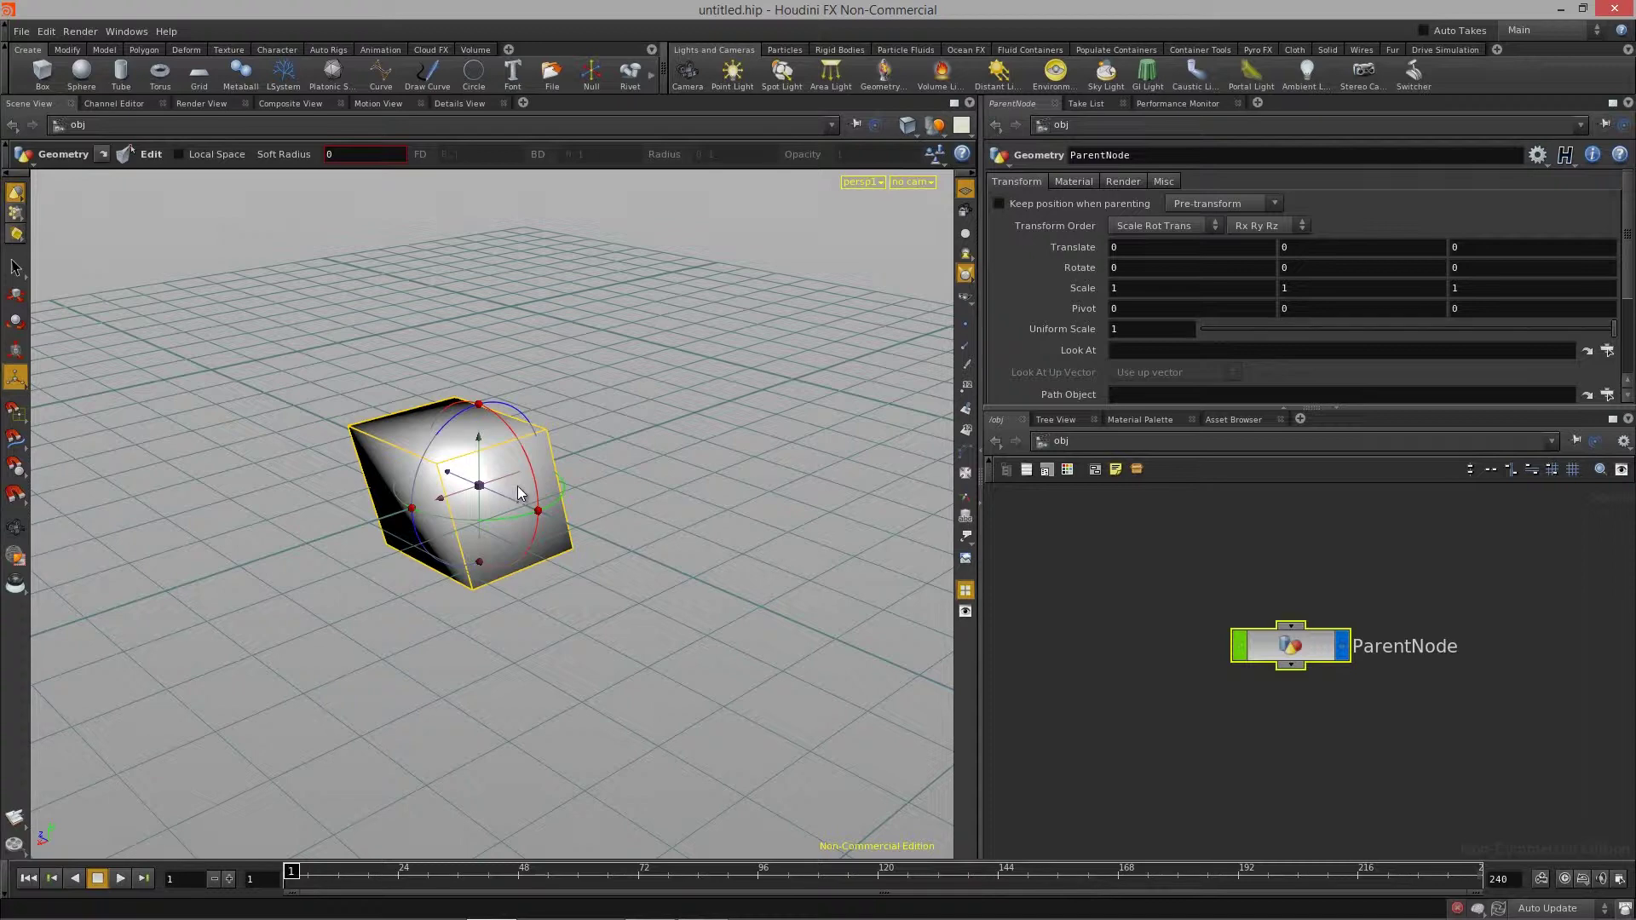
alt+drag(517, 487, 524, 430)
mouse_move(556, 492)
mouse_down()
mouse_move(534, 467)
mouse_move(534, 504)
mouse_move(550, 503)
mouse_up()
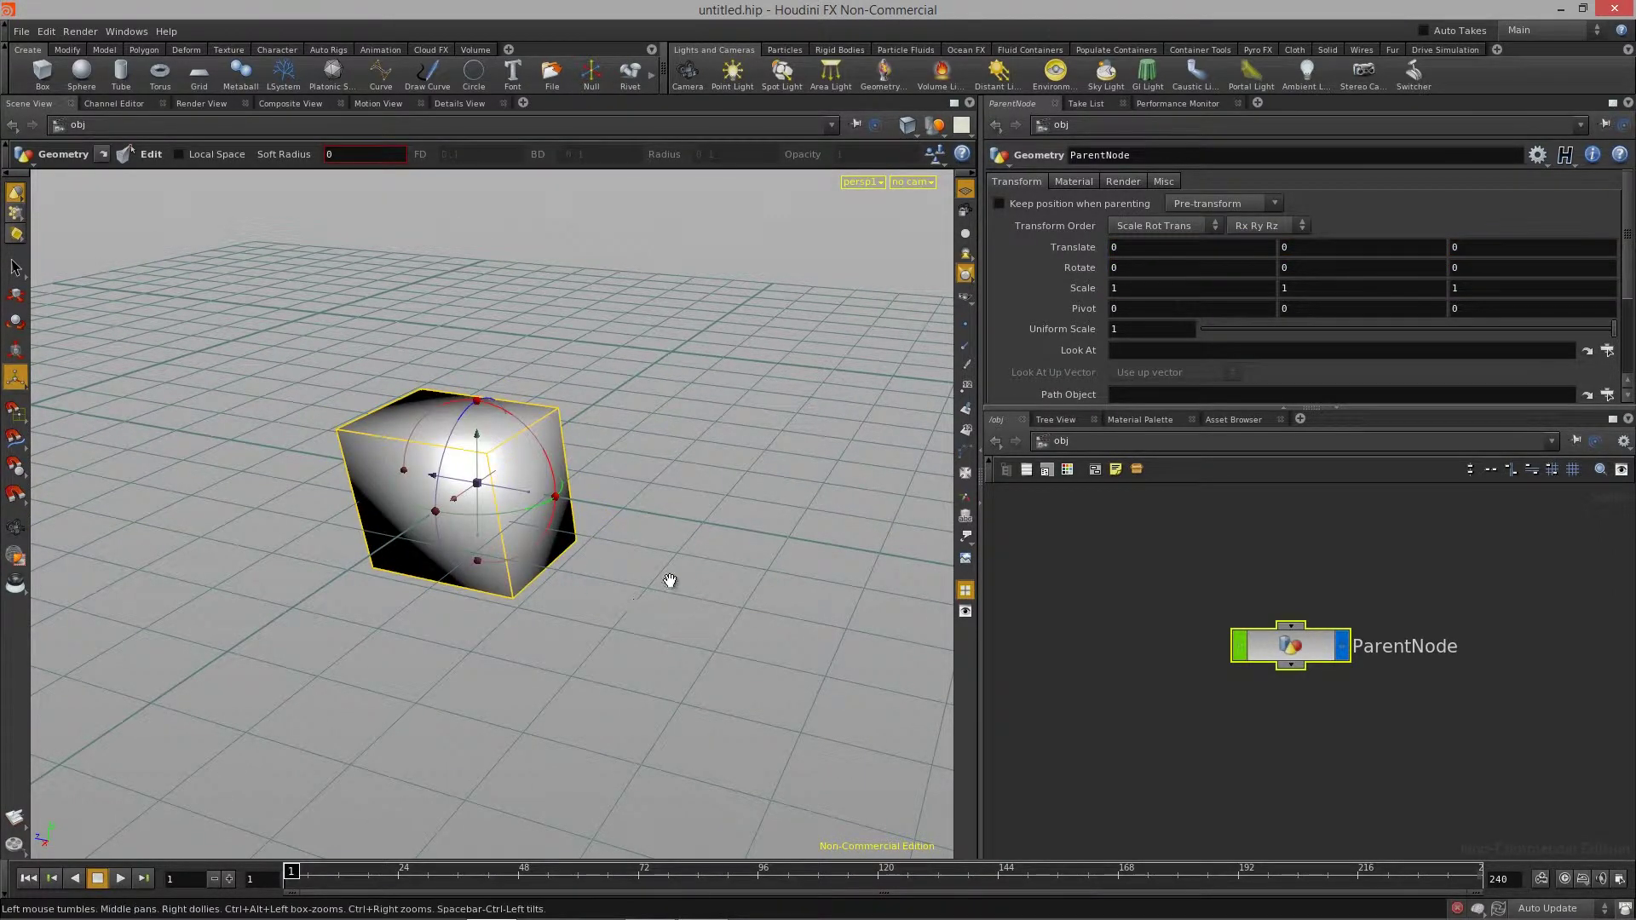
drag(670, 580, 590, 469)
key(ctrl+z)
key(ctrl+z)
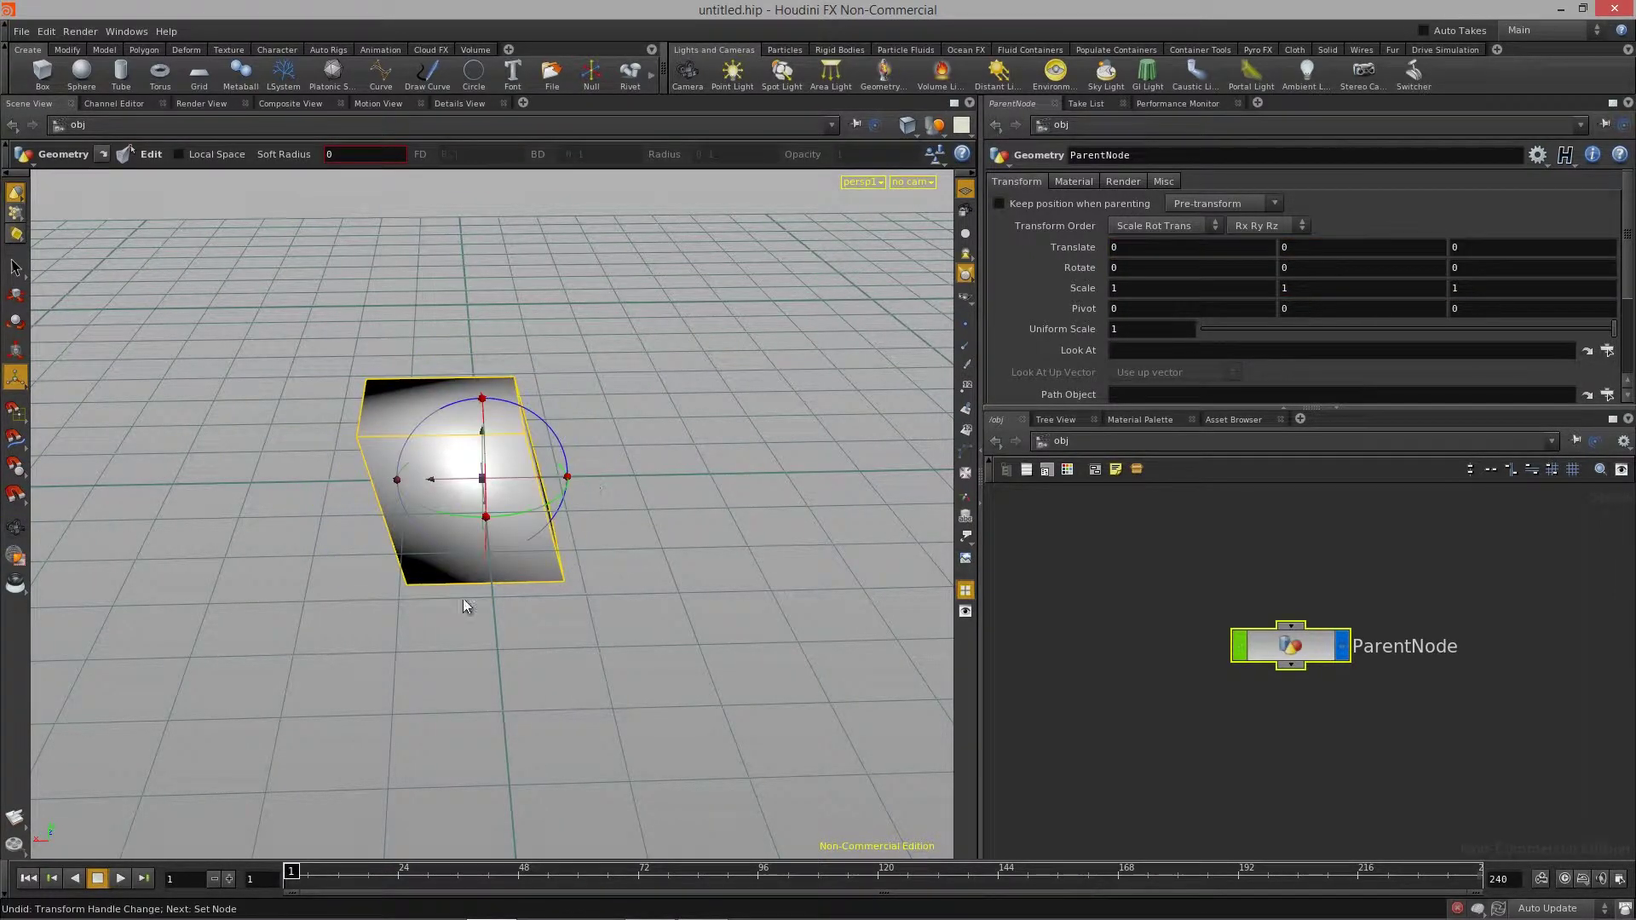
Clear the selection of ParentNode and examine the box from several sides
drag(465, 601, 466, 458)
alt+drag(383, 517, 424, 550)
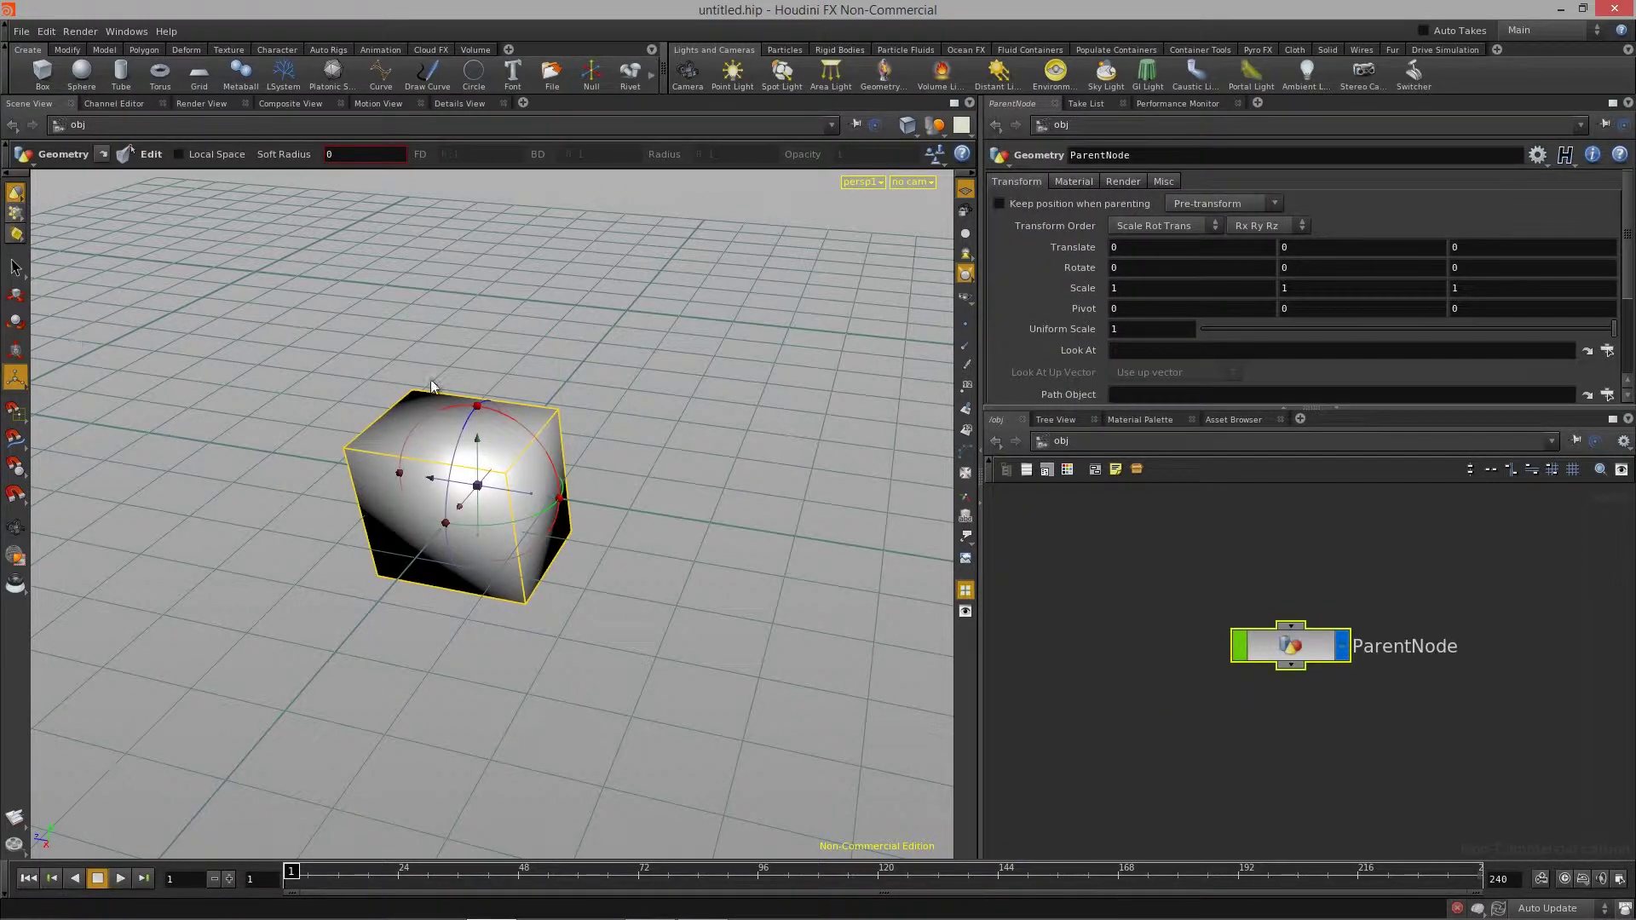
click(599, 448)
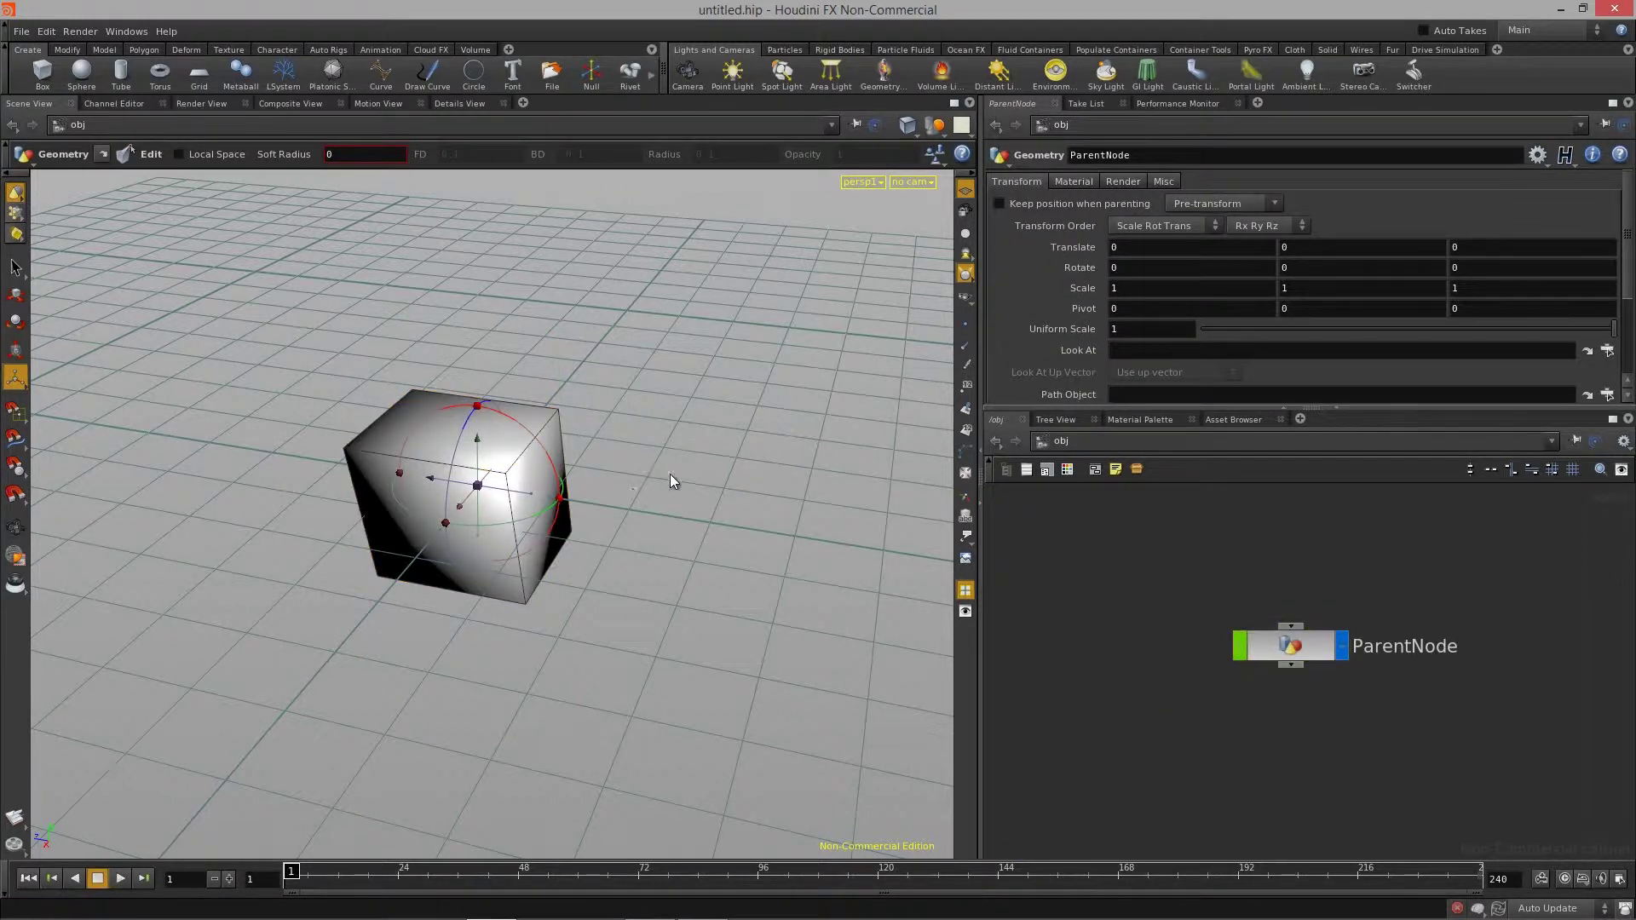
drag(661, 511, 541, 669)
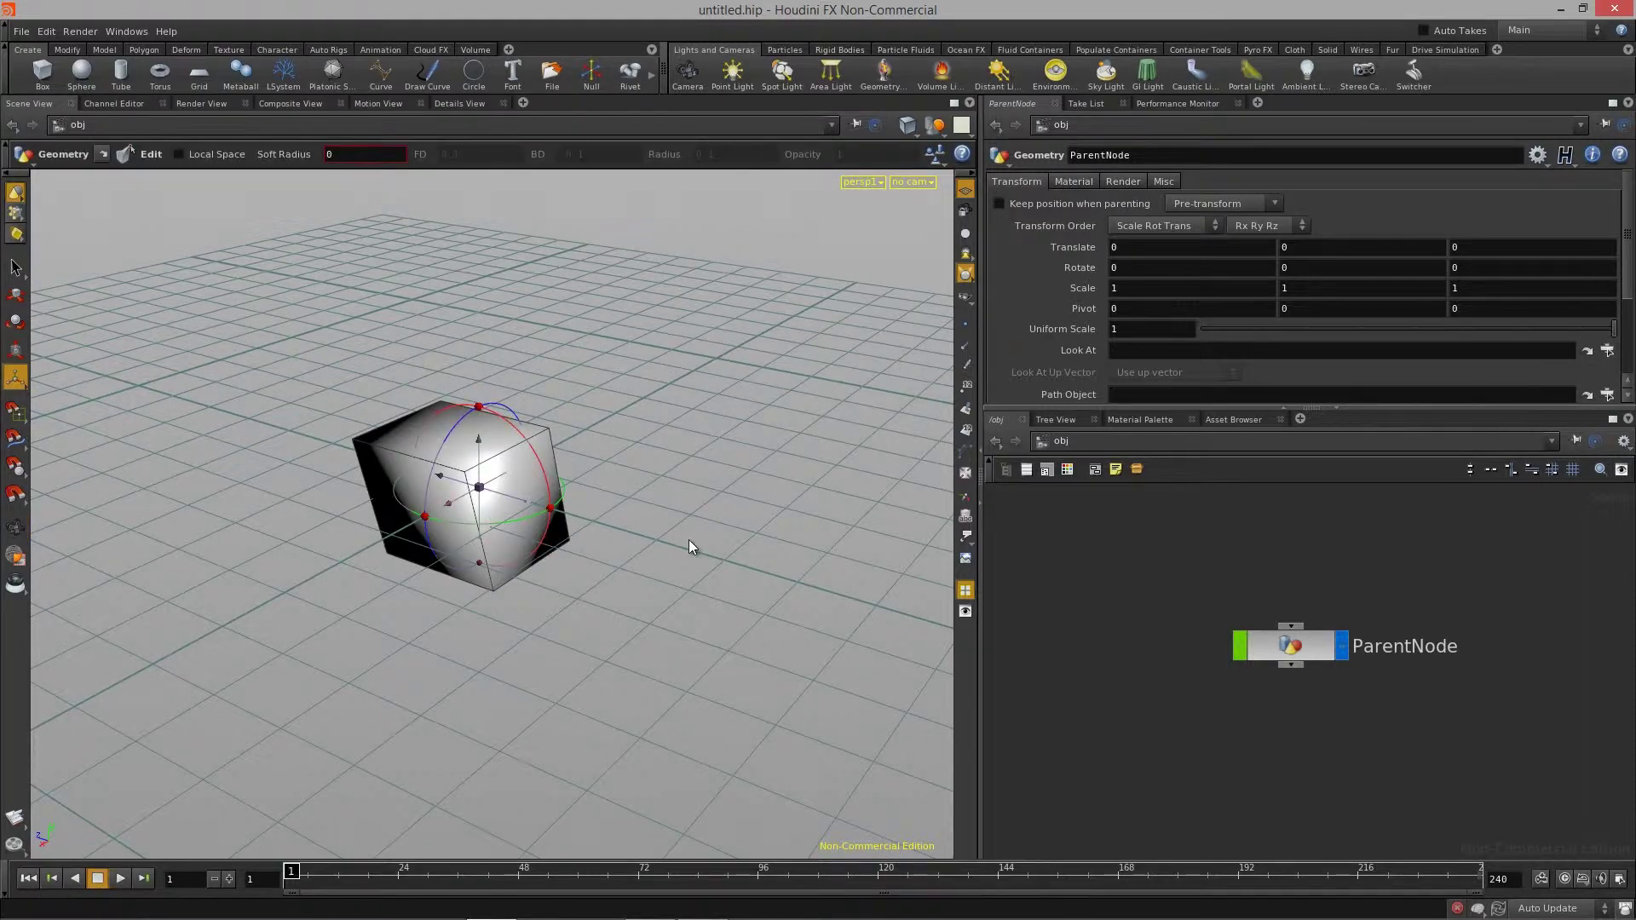
drag(670, 542, 511, 570)
Go inside ParentNode and place the edit1 node directly below box1
double_click(1296, 647)
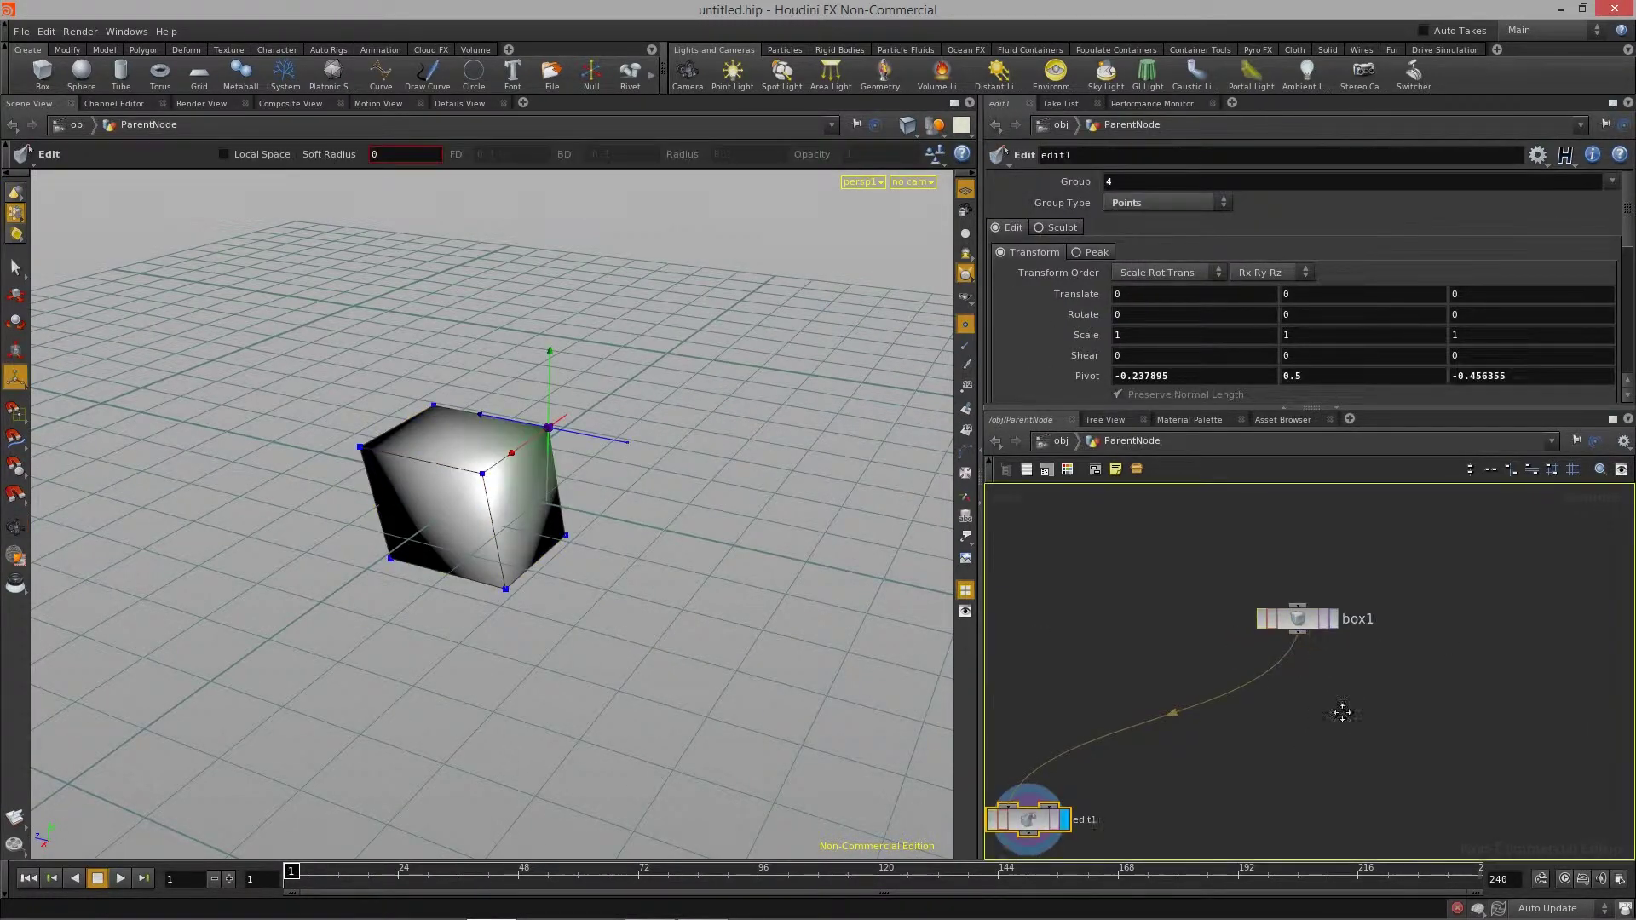
drag(1402, 622, 1402, 613)
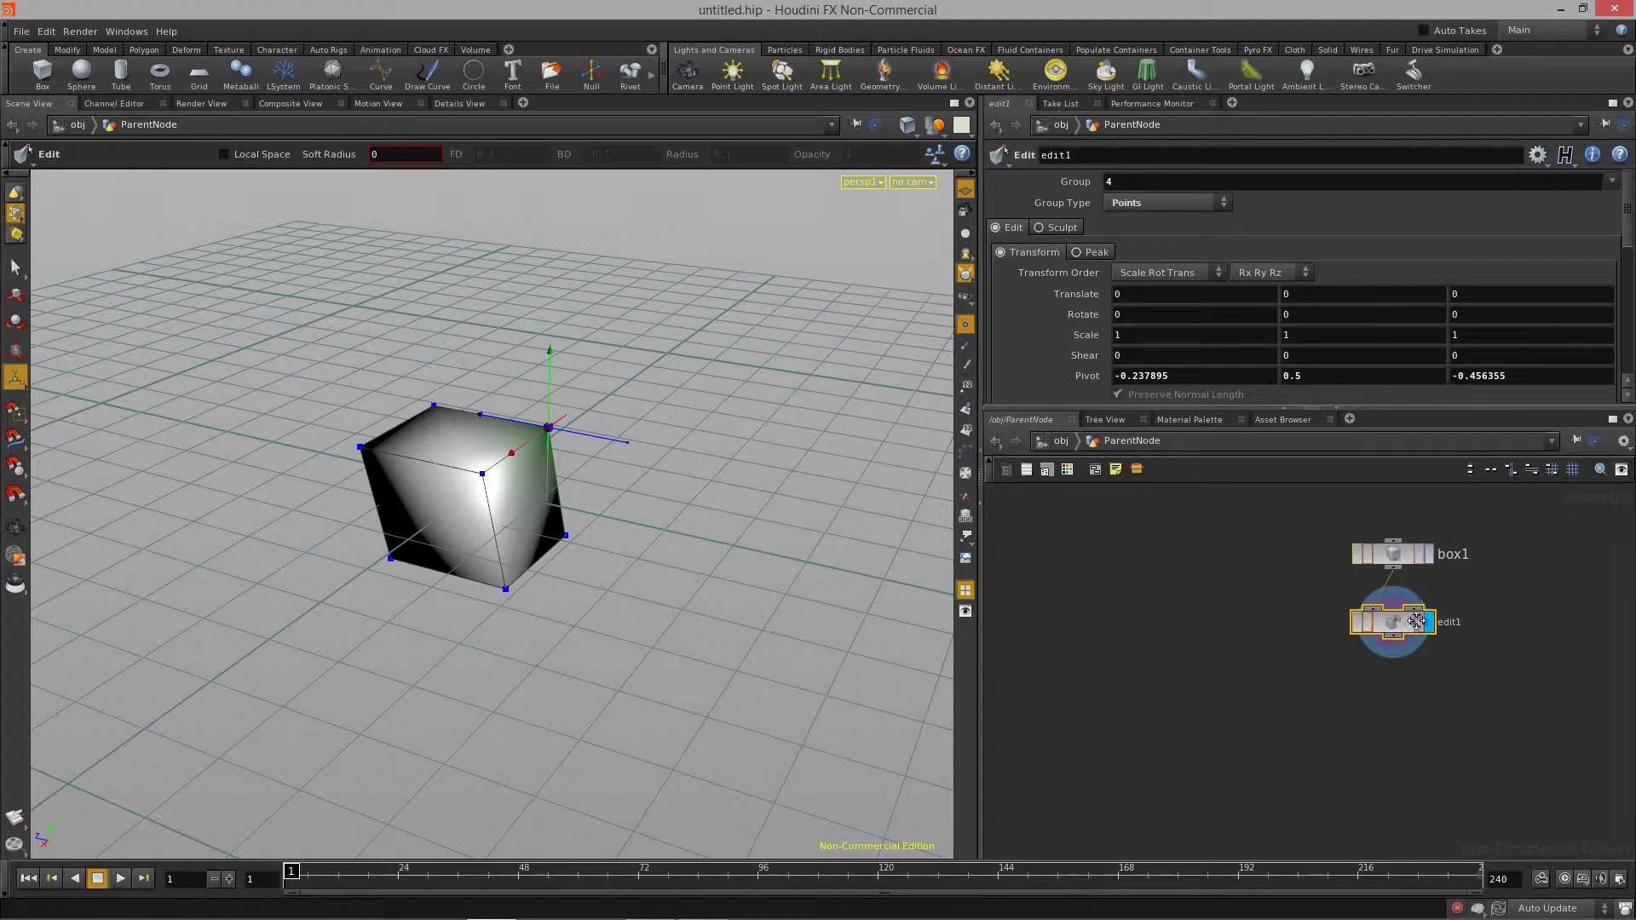
middle_drag(1443, 601, 1356, 648)
scroll(1331, 642, up, 3)
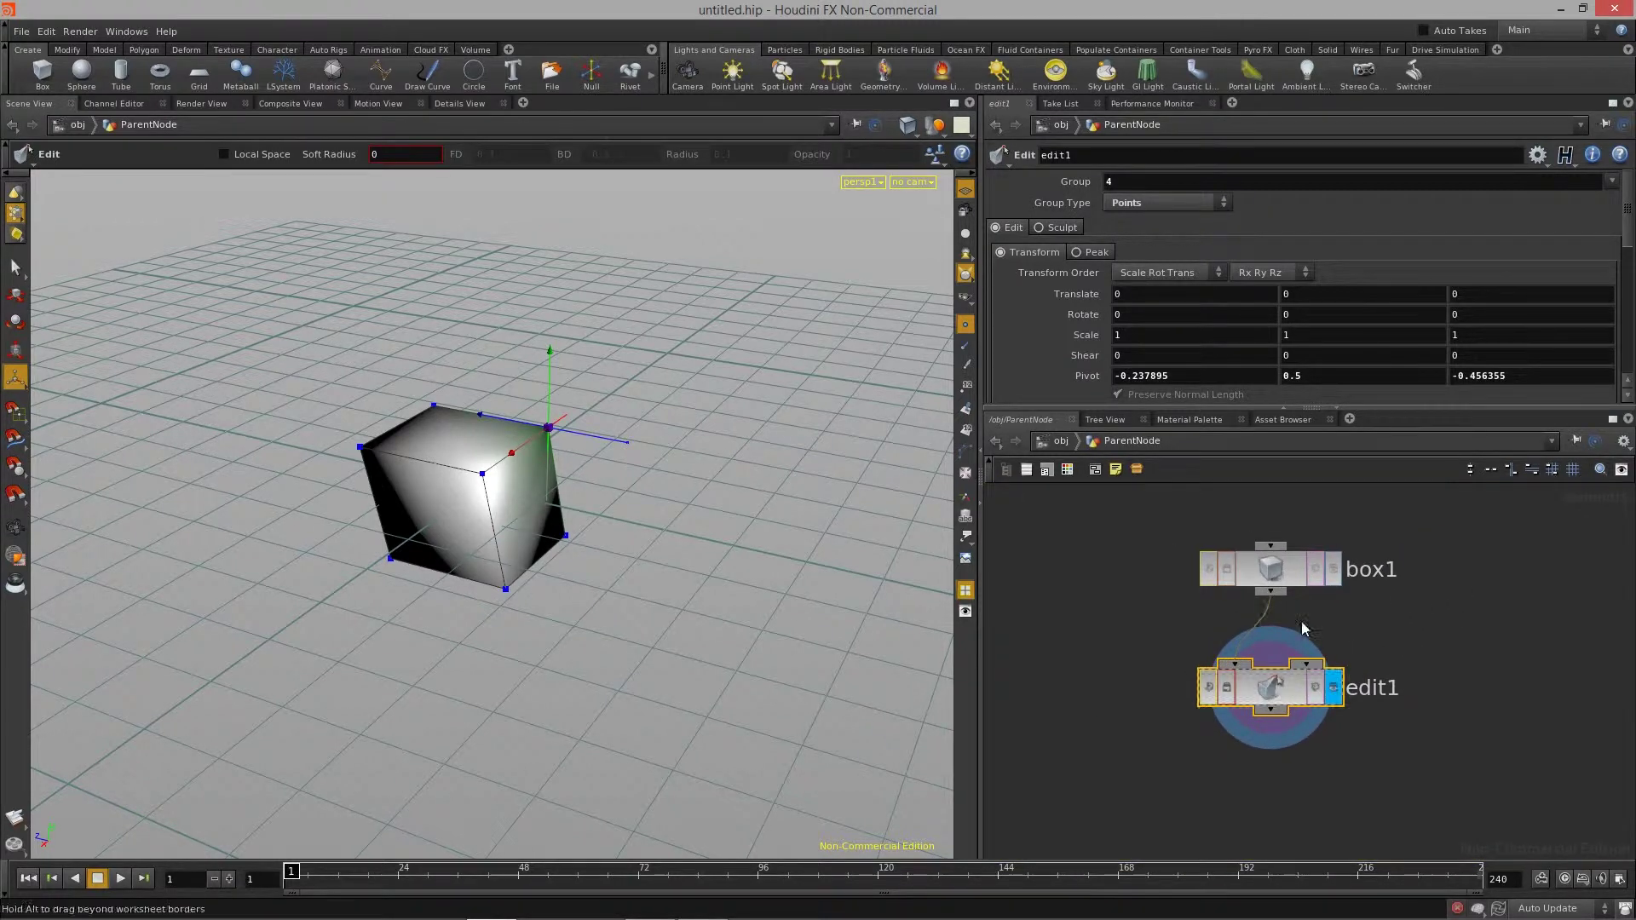
Select box1 and compare the box before and after the edit by displaying box1 and edit1 in turn
click(1284, 567)
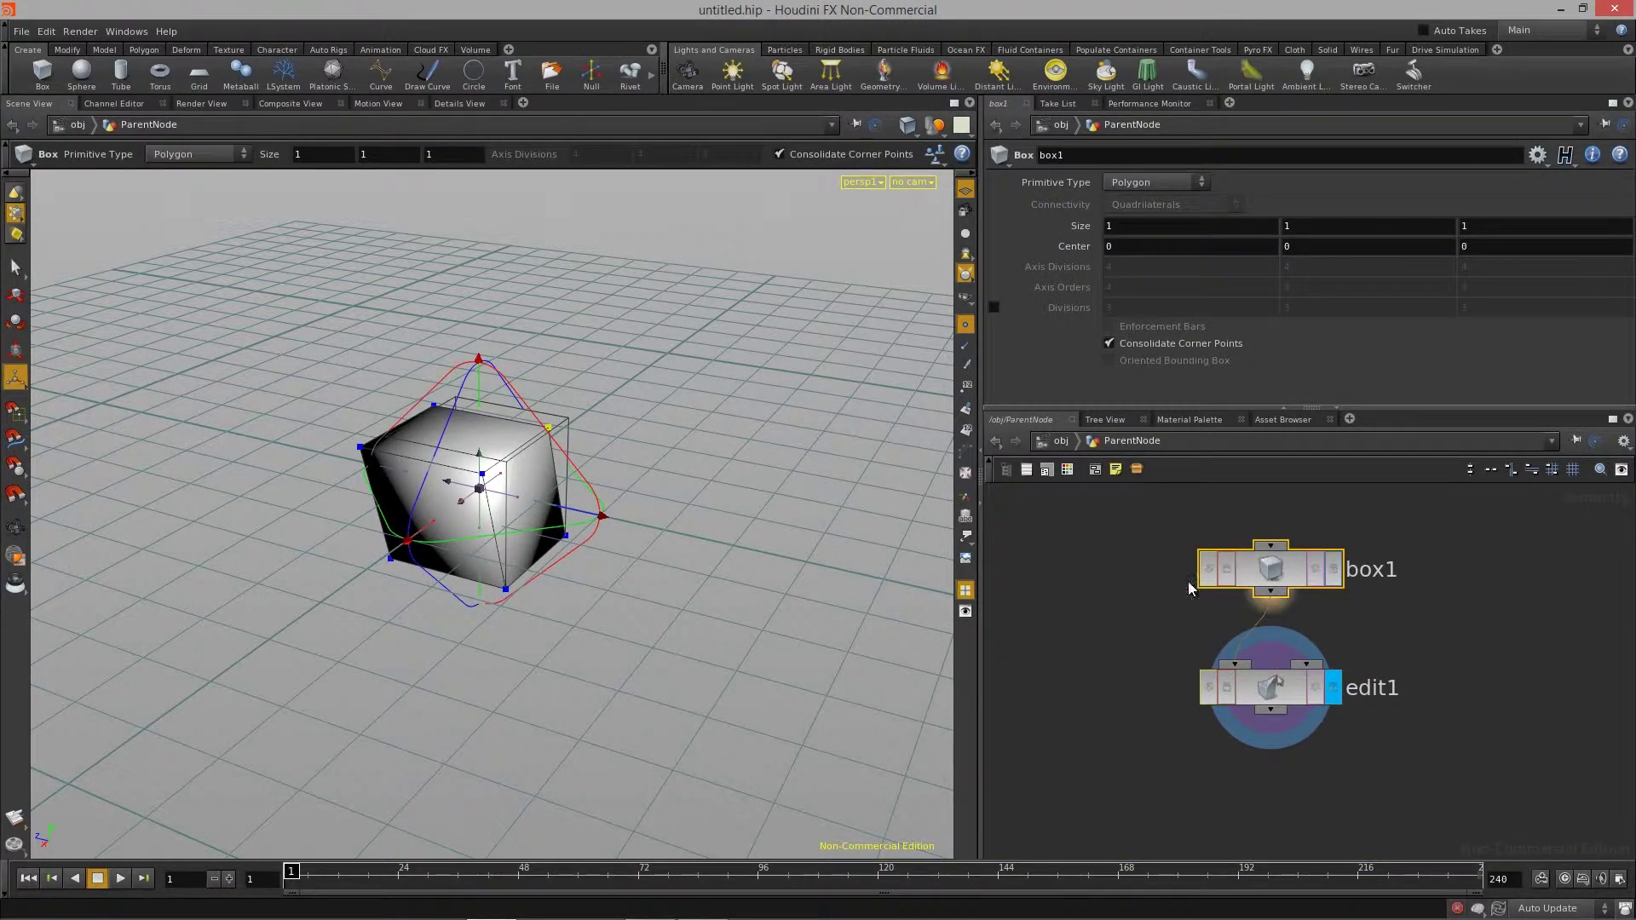
click(1335, 570)
key(Escape)
drag(747, 601, 494, 614)
drag(669, 651, 849, 681)
click(1342, 709)
key(Escape)
drag(652, 599, 464, 676)
key(Return)
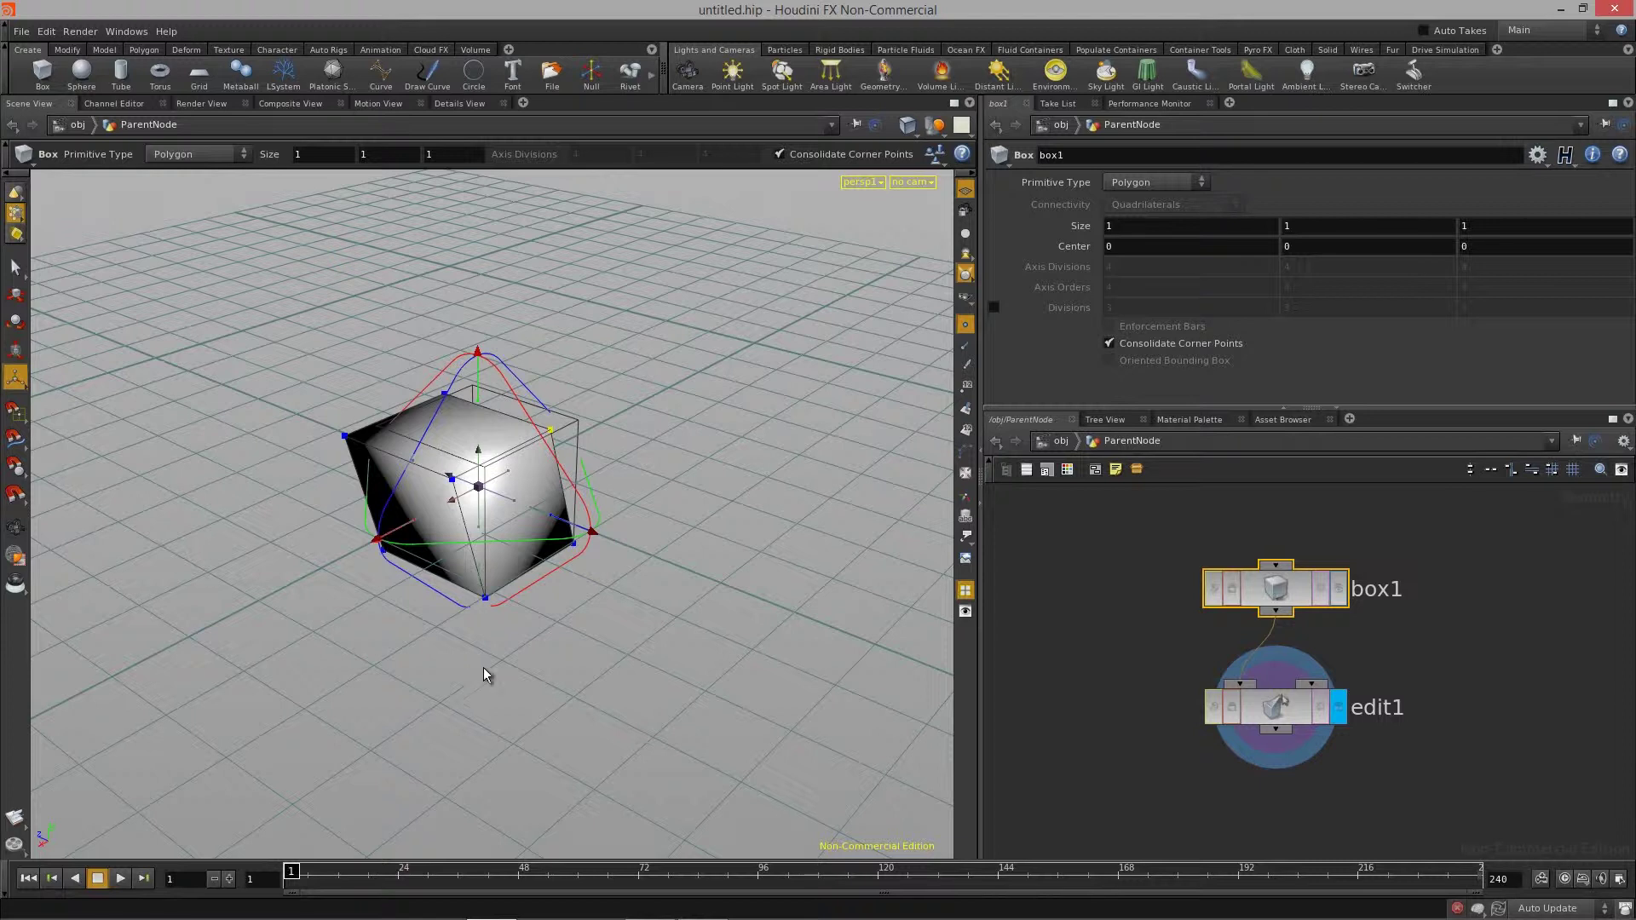
Move edit1 further below box1, enlarge the network editor pane and select edit1
middle_drag(1446, 685, 1453, 640)
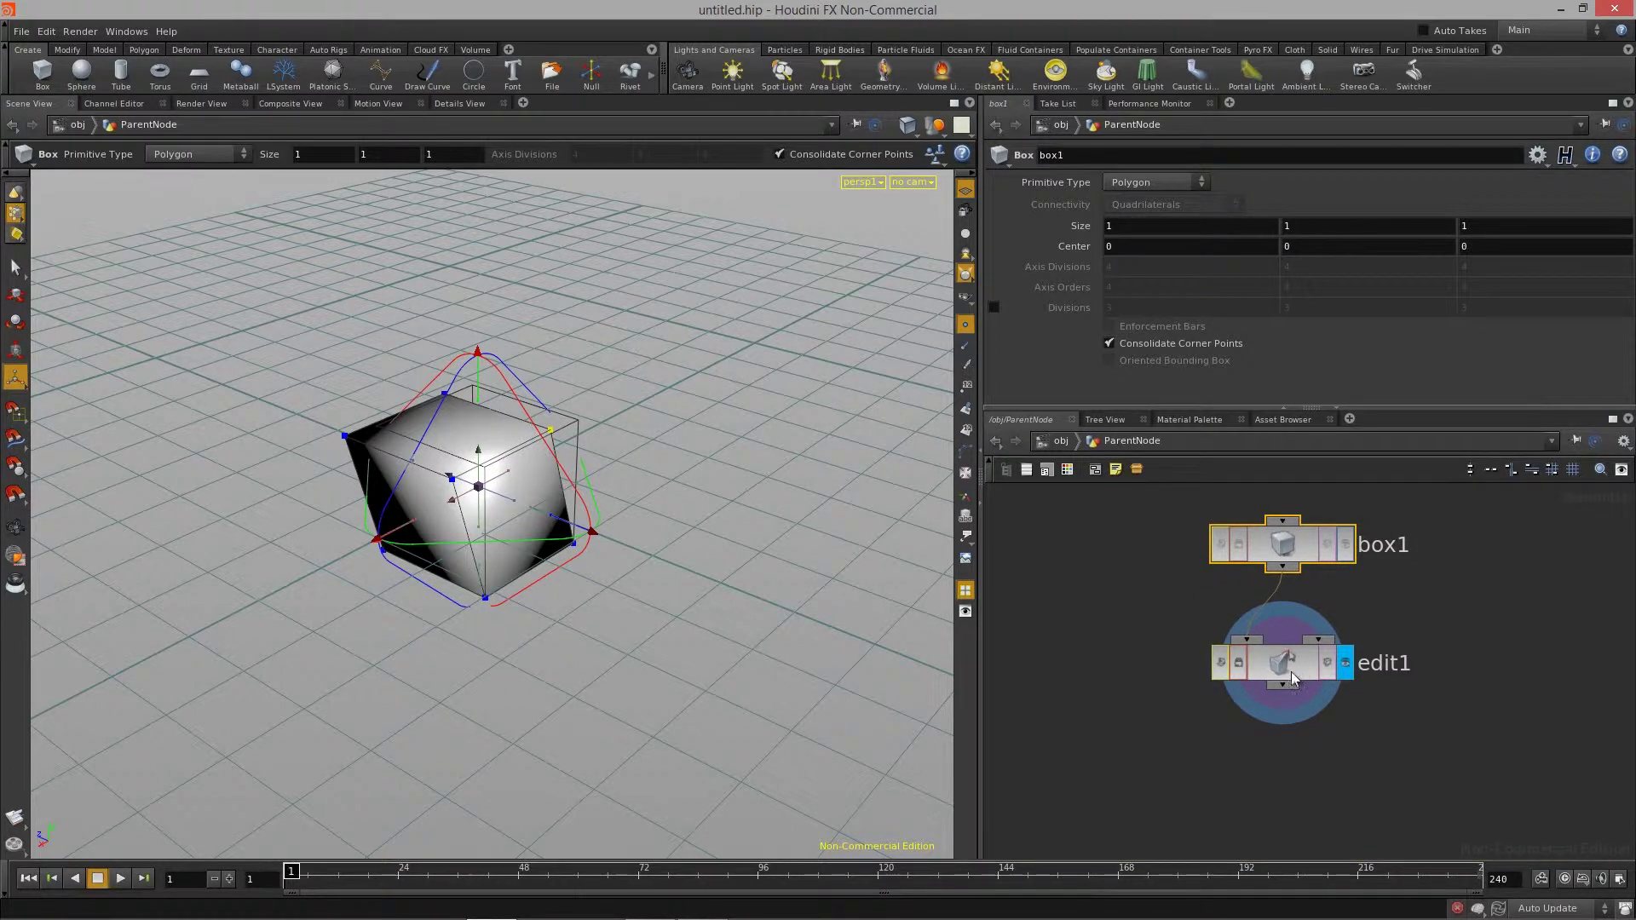
drag(1291, 671, 1291, 691)
mouse_move(1404, 764)
middle_down()
mouse_move(1403, 716)
mouse_move(1405, 747)
middle_up()
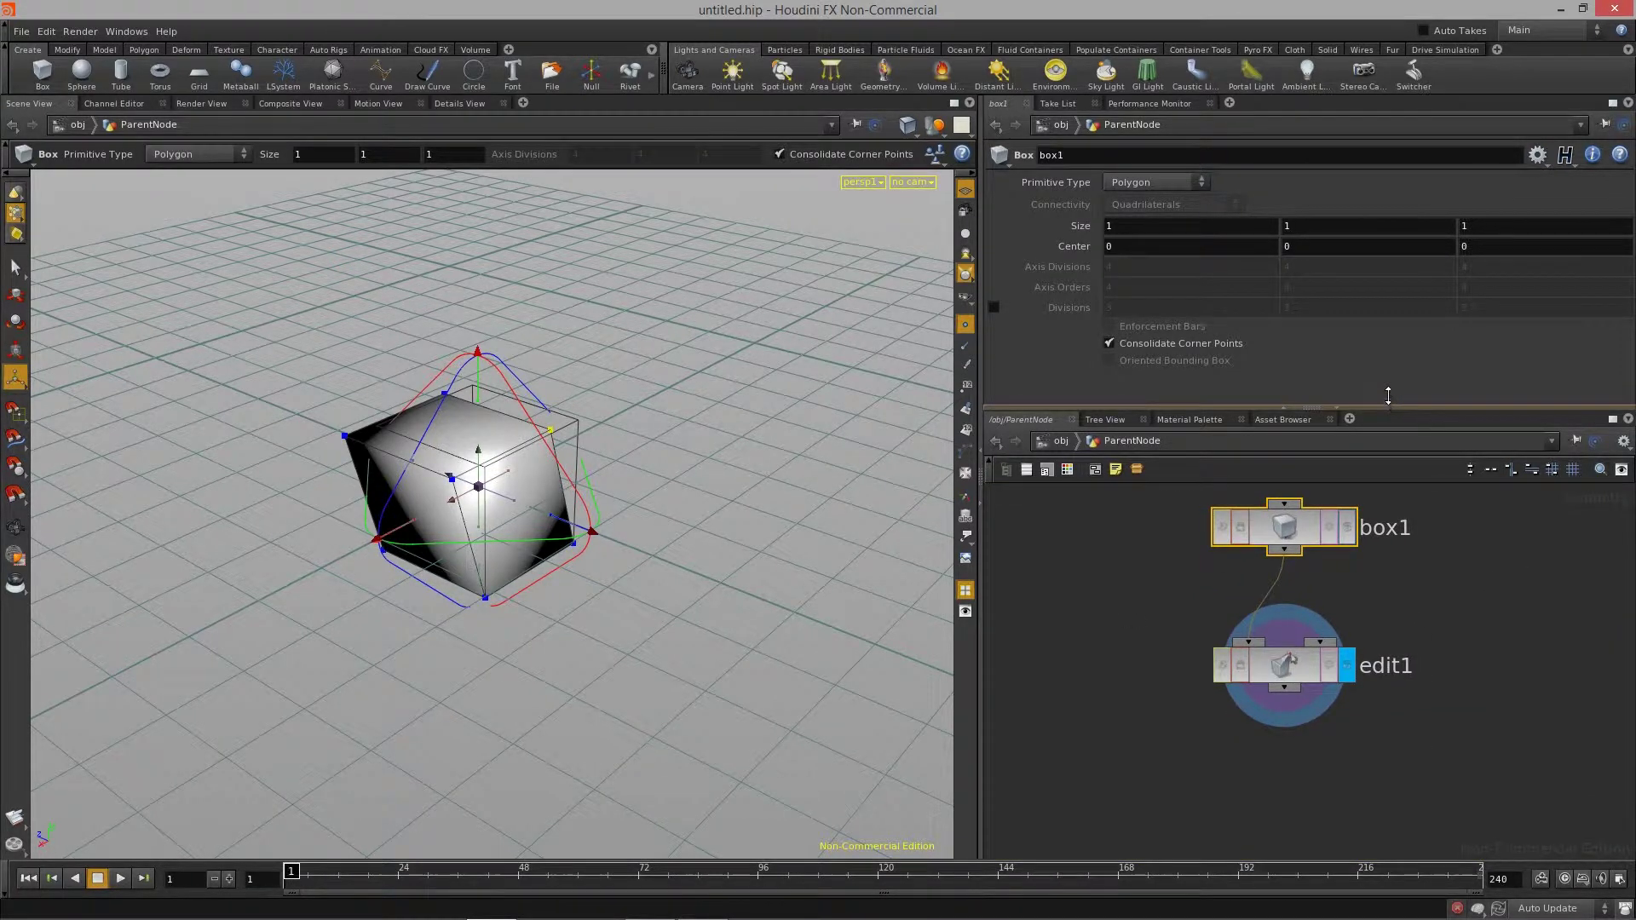
drag(1388, 396, 1389, 344)
click(1276, 648)
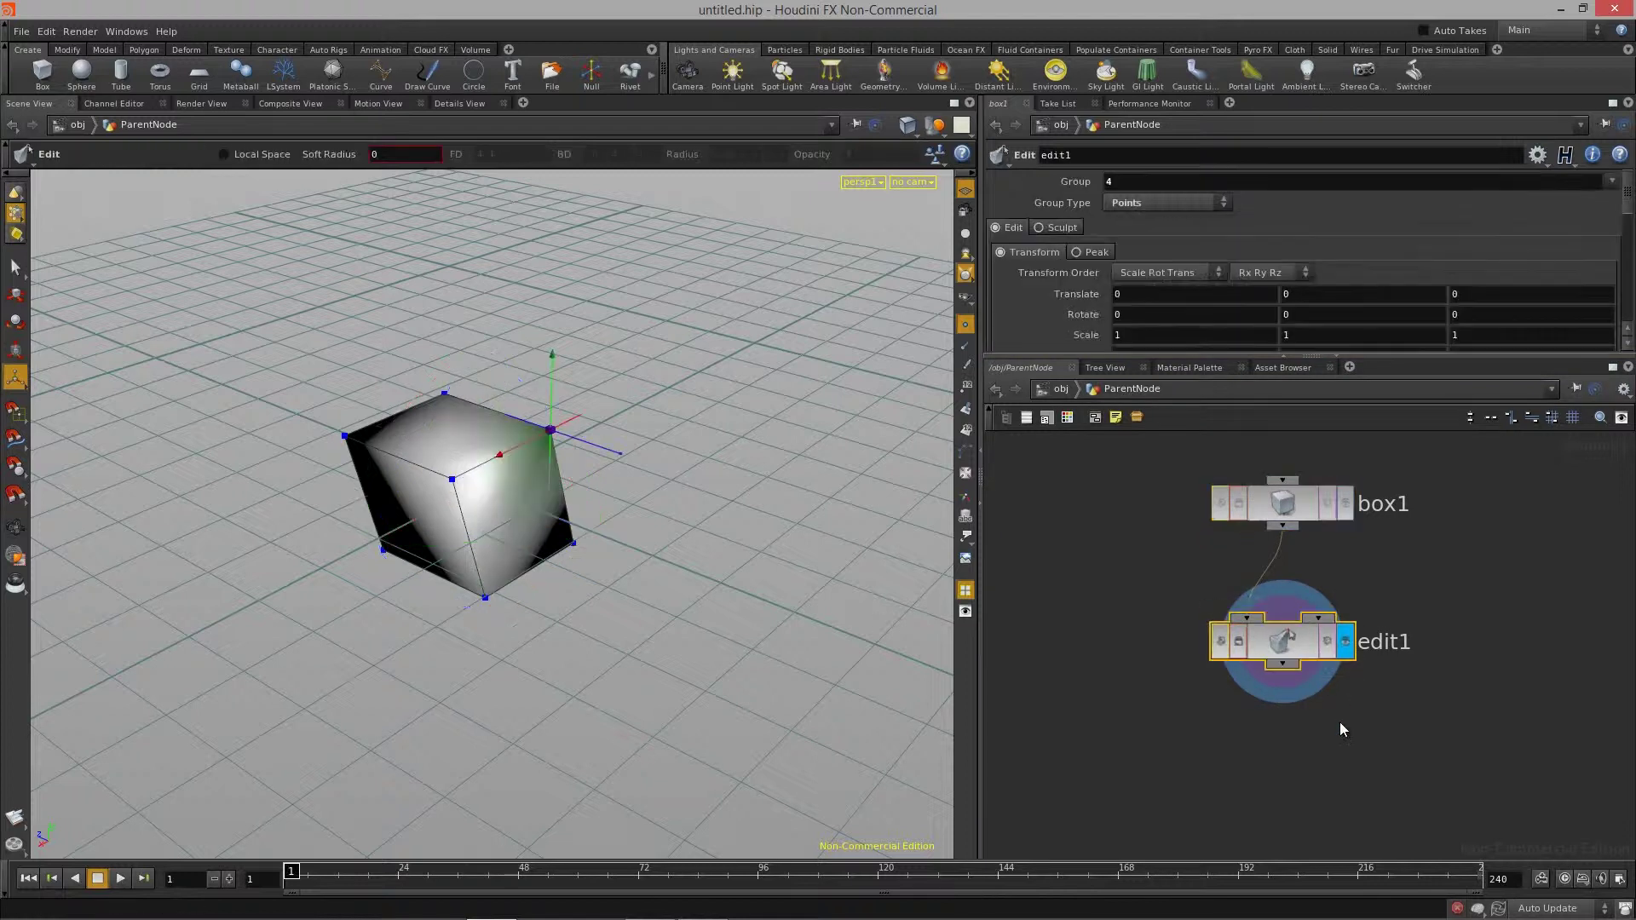
Display box1 in the viewport and move edit1 off to the right below it
click(1345, 555)
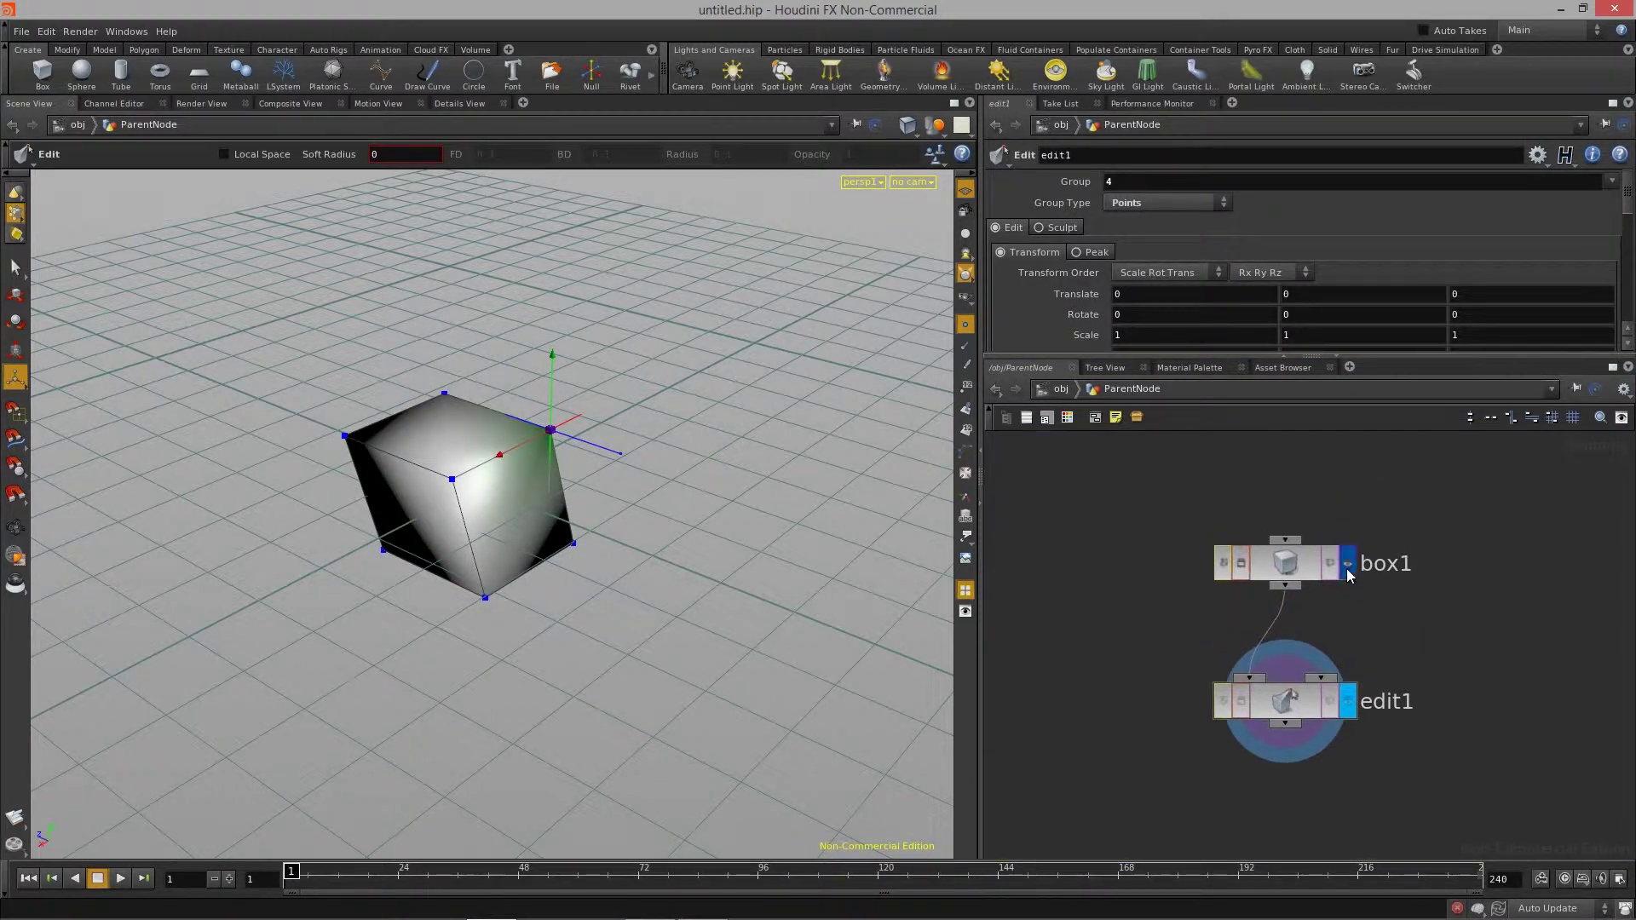
click(1285, 563)
drag(1283, 713, 1443, 683)
click(1284, 568)
middle_drag(1203, 721, 1272, 684)
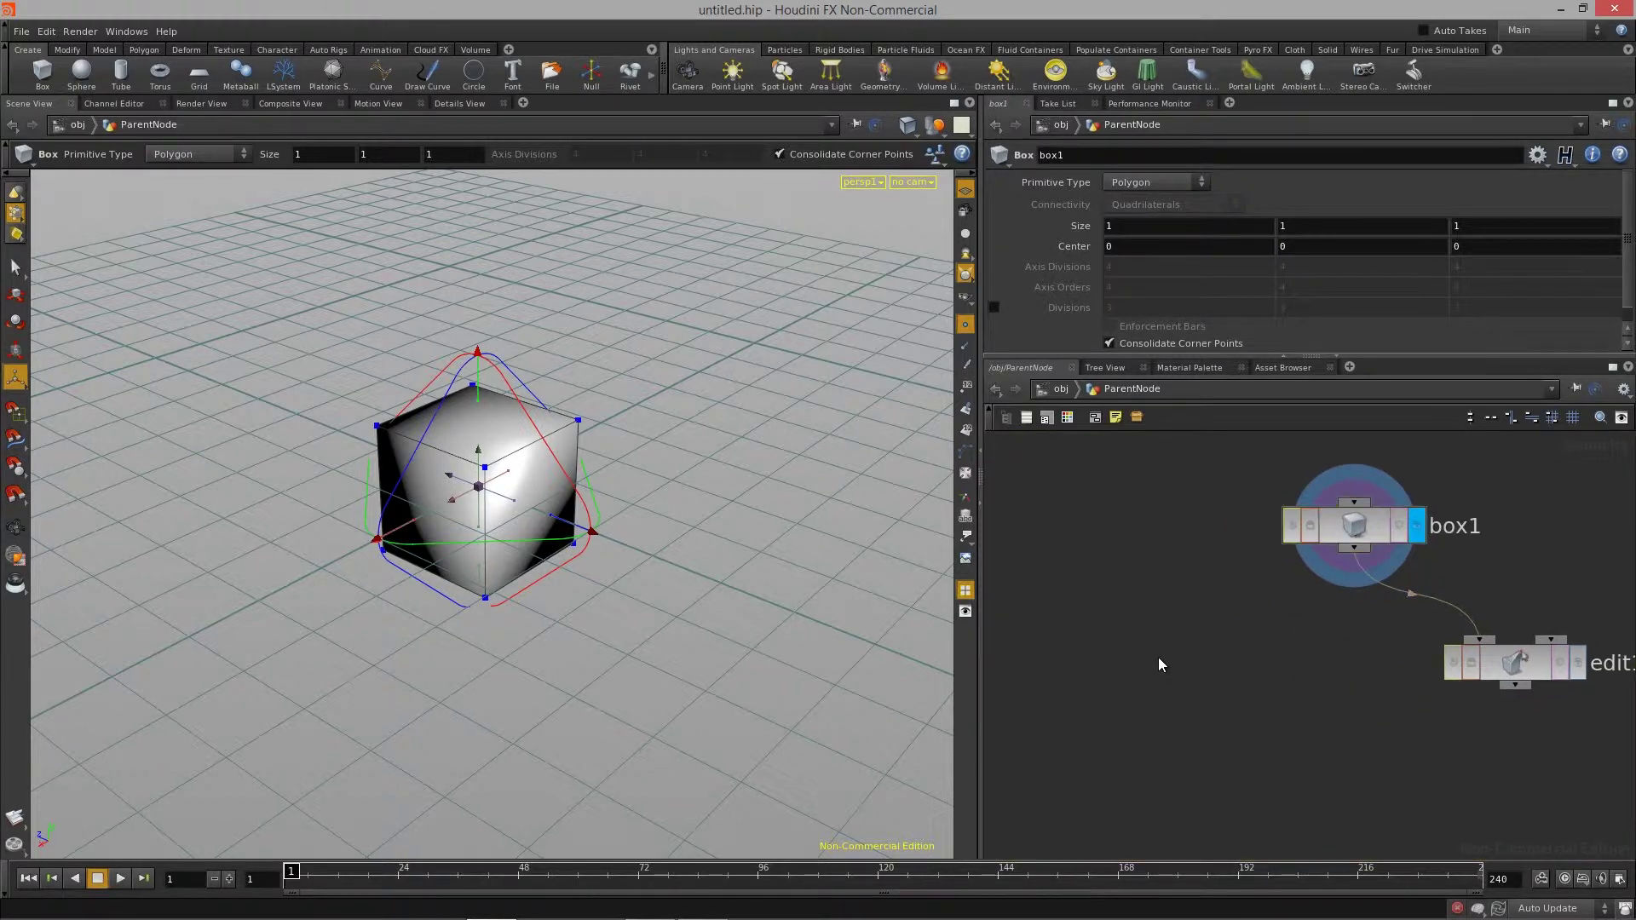
Add a second Edit node connected to box1's output, place it to the left of edit1 and display it
key(Tab)
text(Edi)
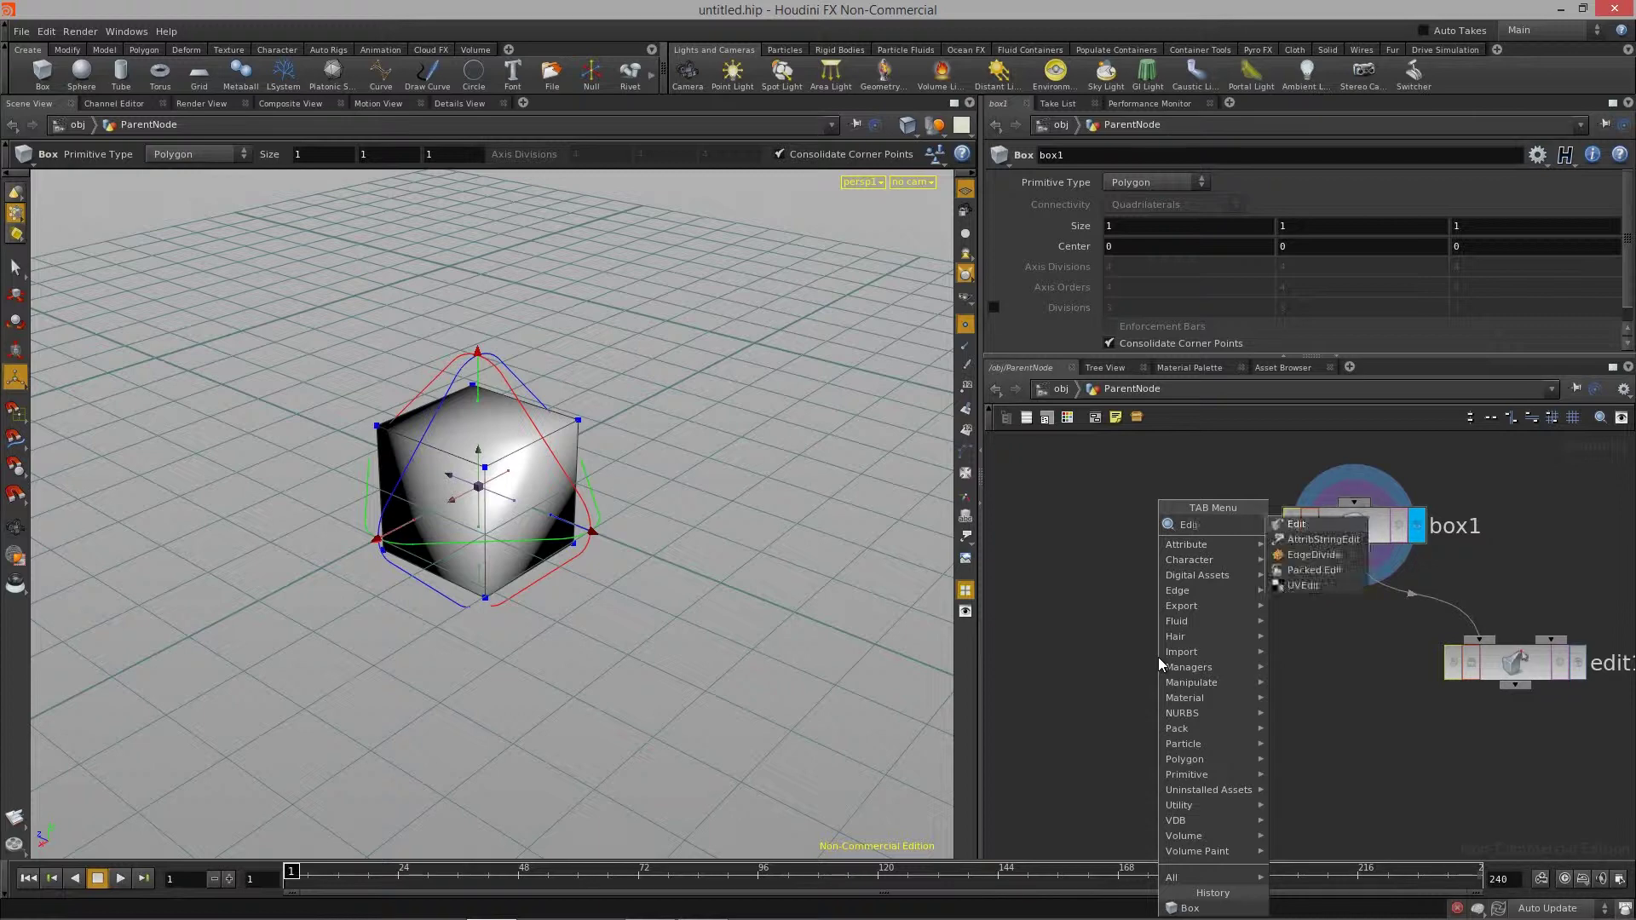
key(Return)
click(1159, 657)
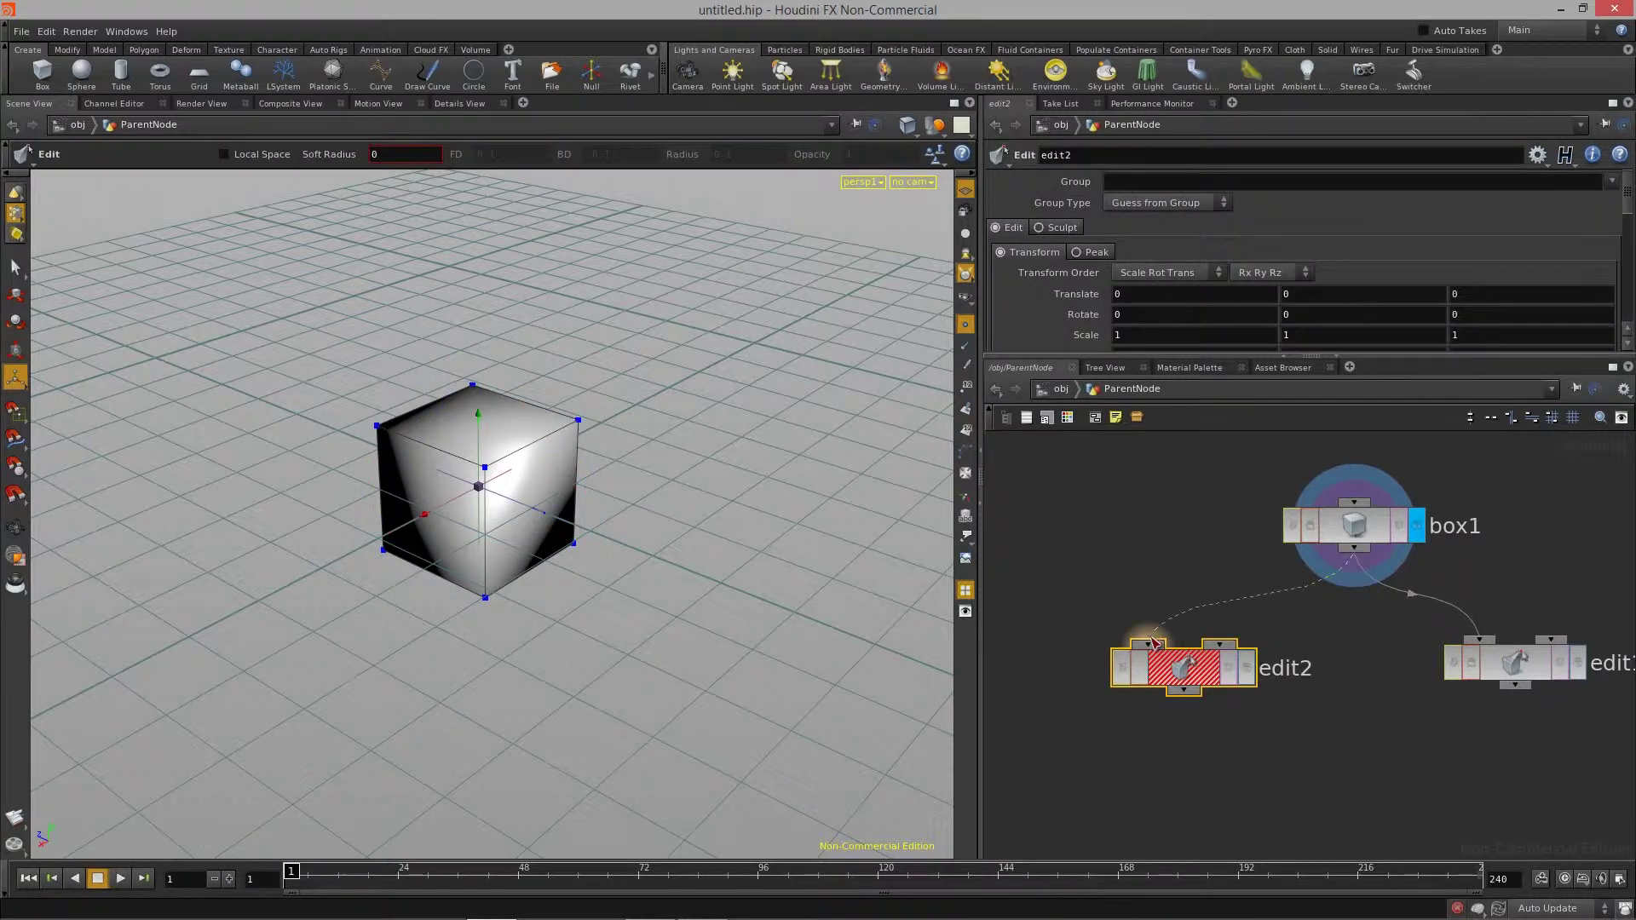
click(1153, 642)
click(1245, 670)
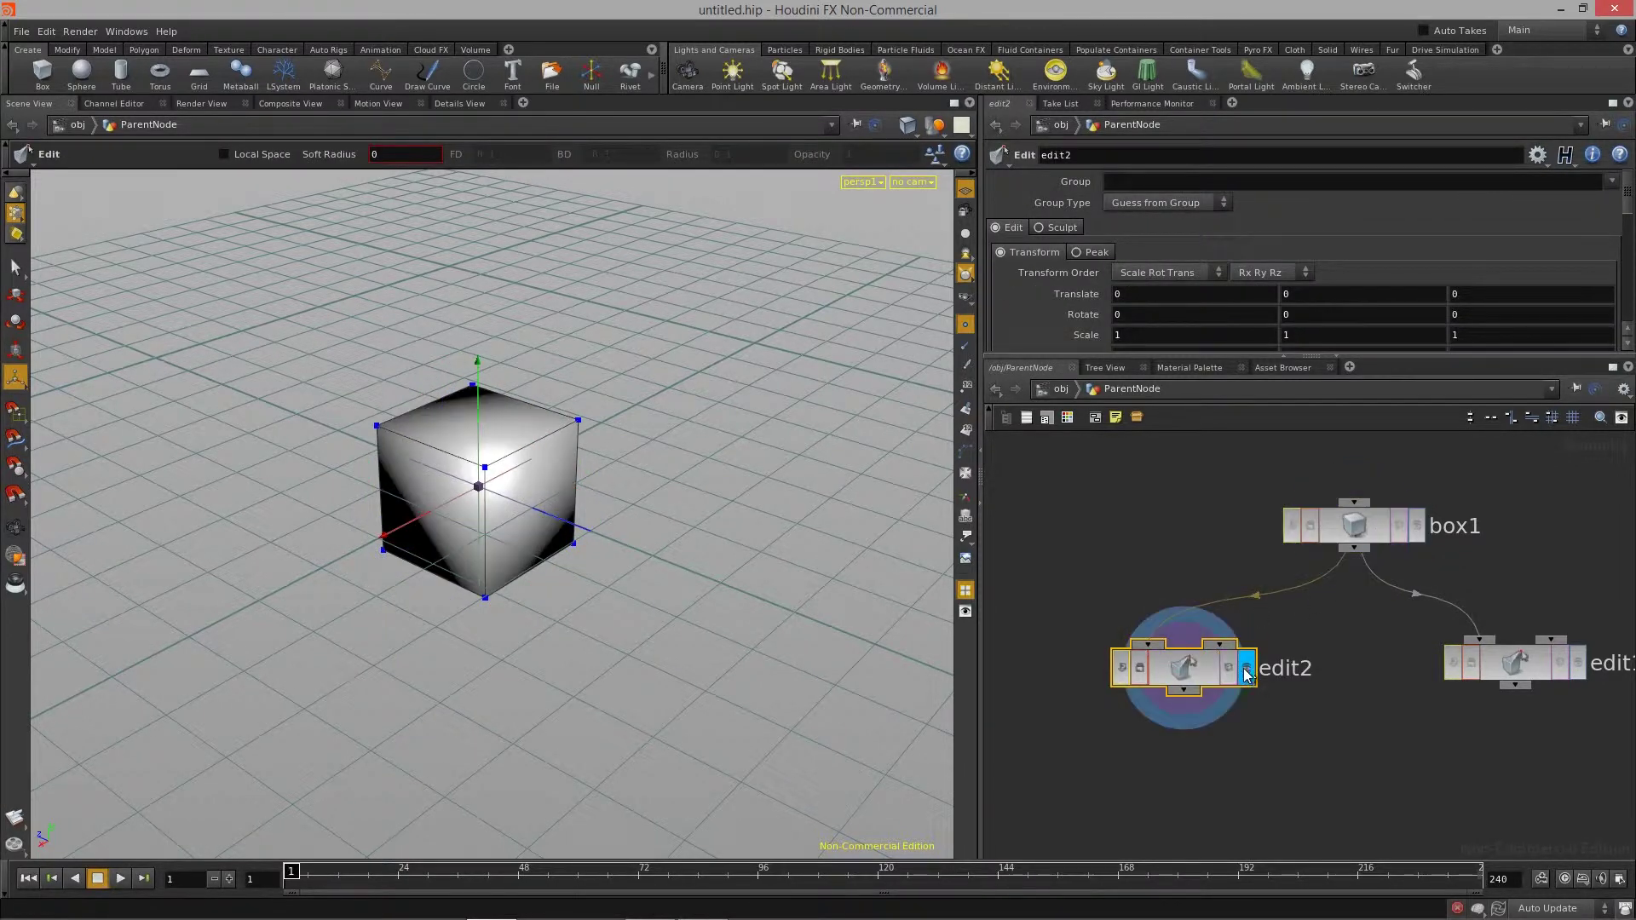
Select the two points of one top edge in edit2 and move them about -1.12 in X
alt+drag(622, 540, 513, 505)
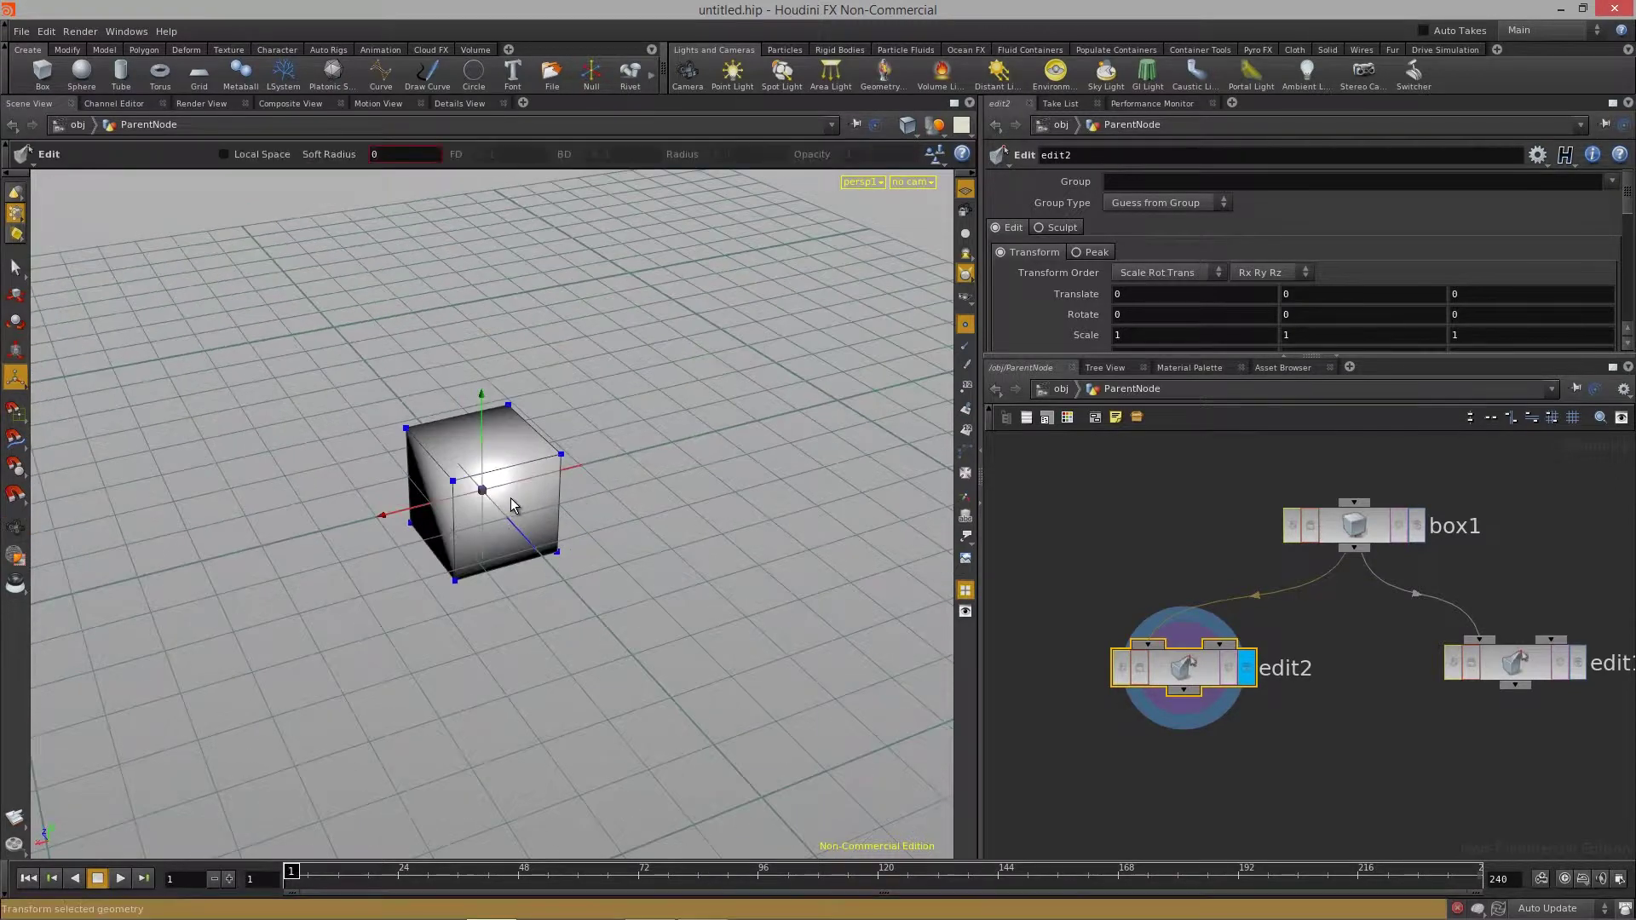
key(2)
key(s)
key(d)
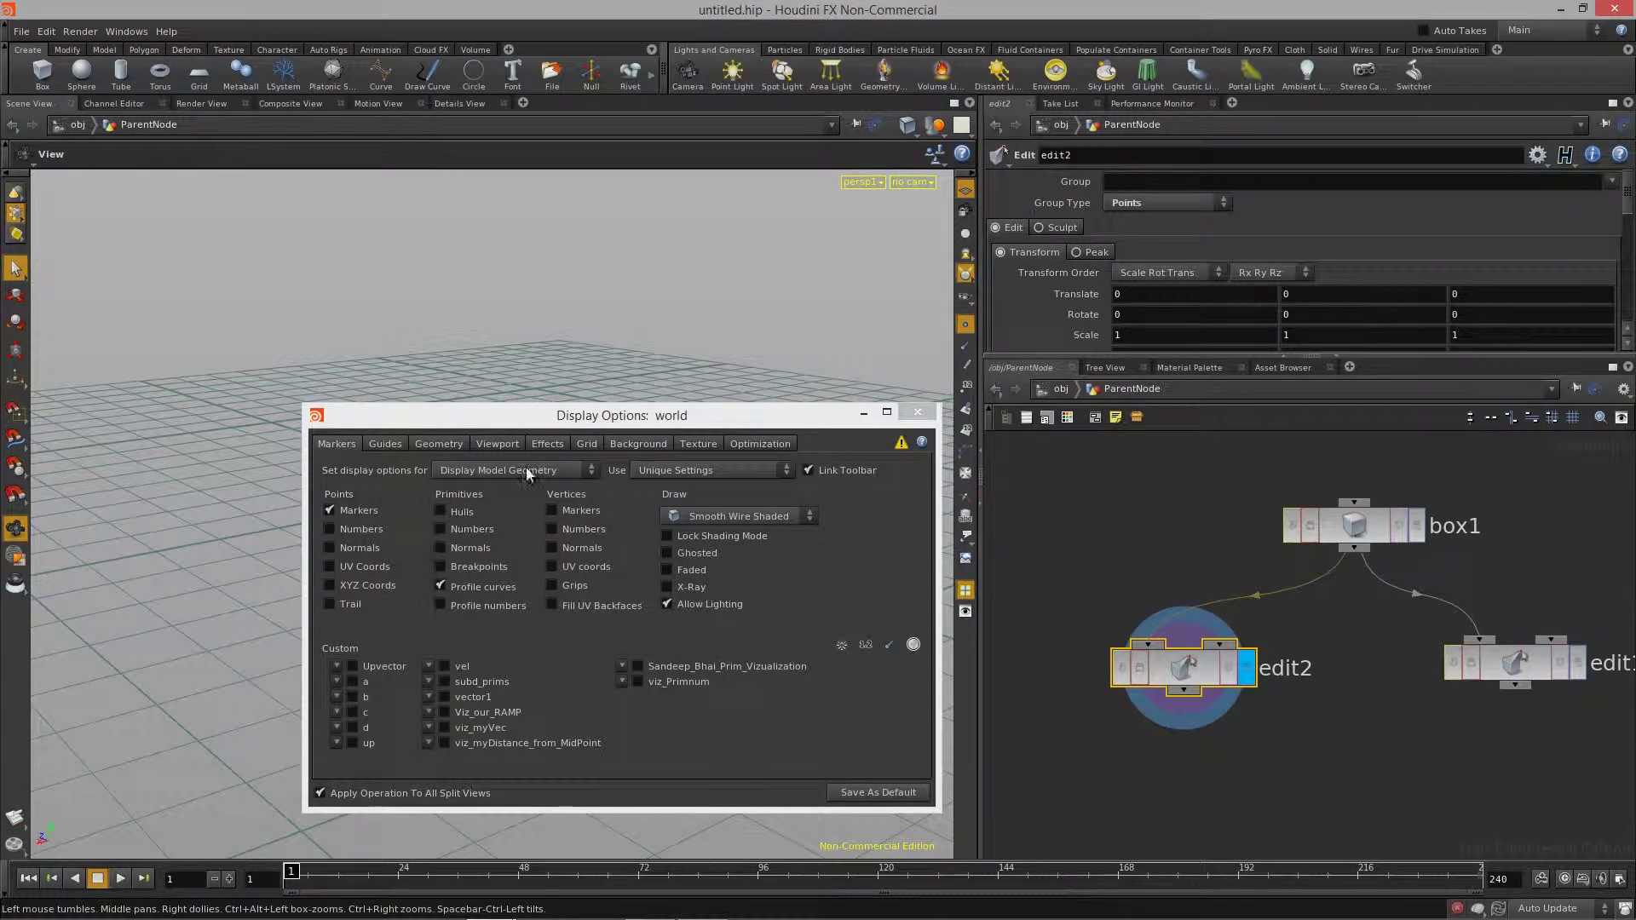
click(918, 413)
alt+drag(596, 486, 485, 387)
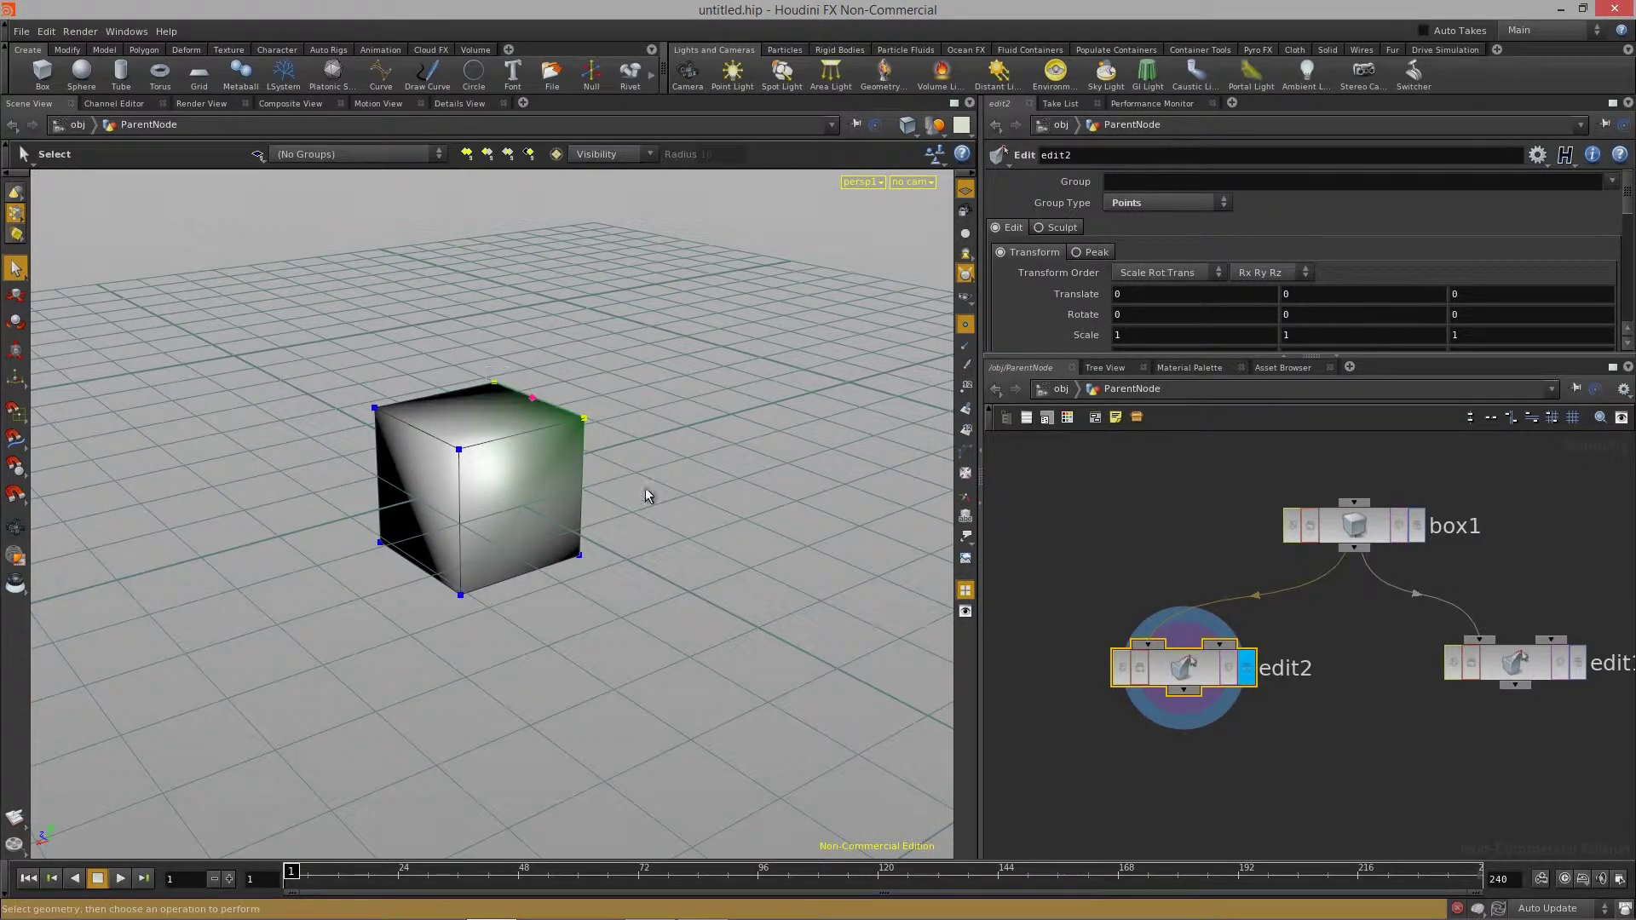
key(w)
key(w)
key(t)
drag(469, 413, 642, 336)
Compare the two edit branches by displaying edit1 and switching the display back to edit2
click(1507, 682)
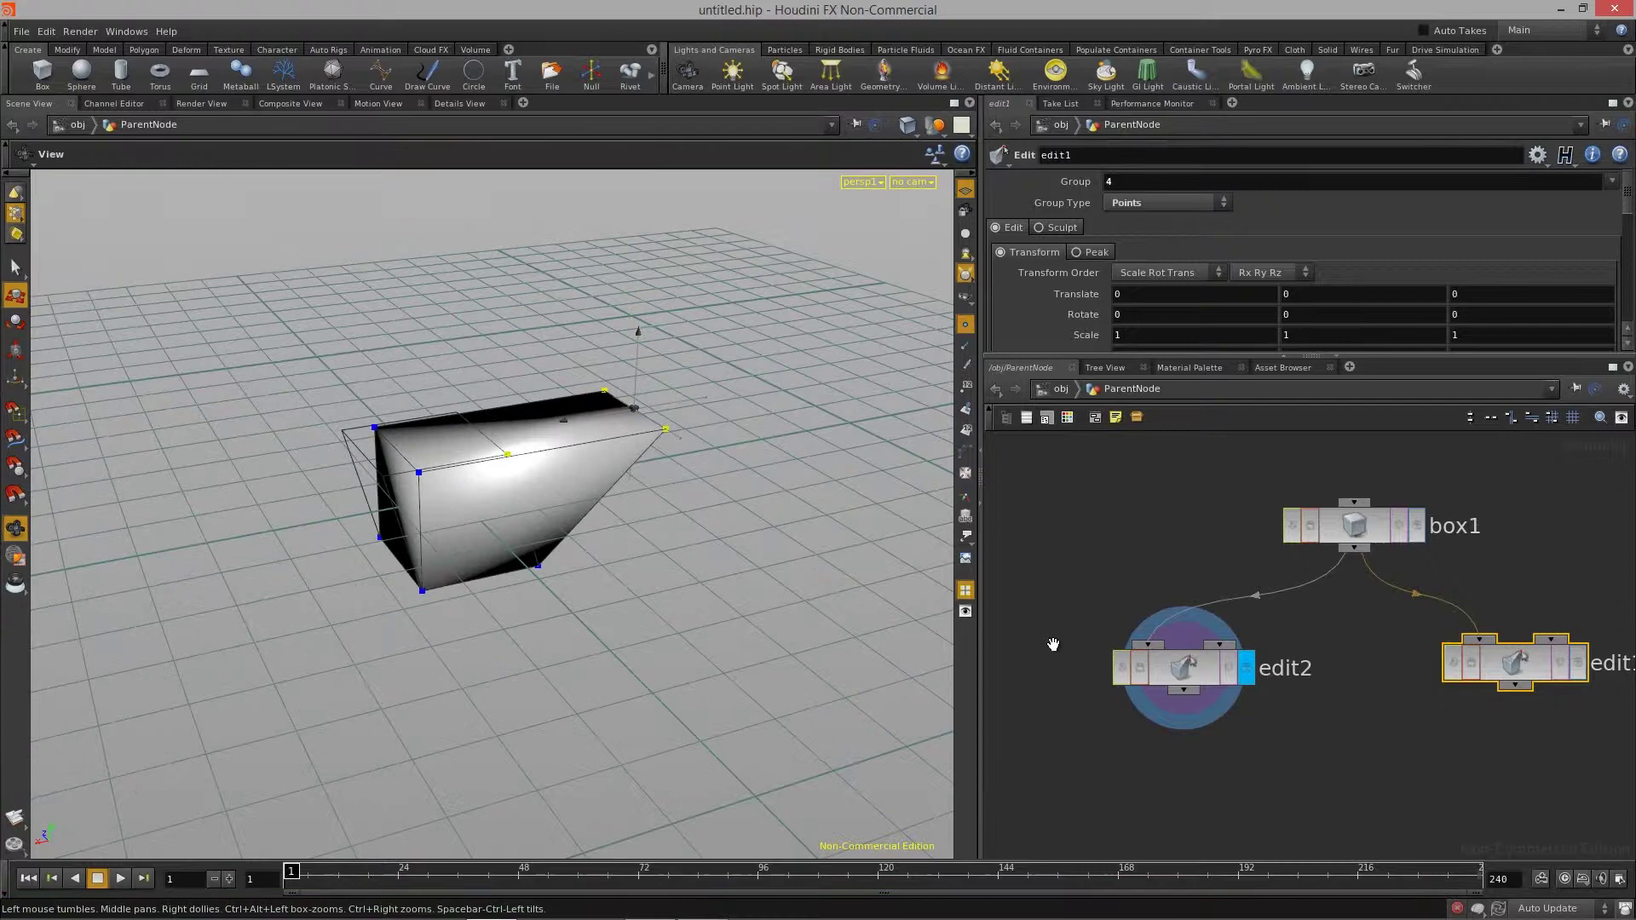
click(1579, 665)
alt+drag(358, 545, 596, 546)
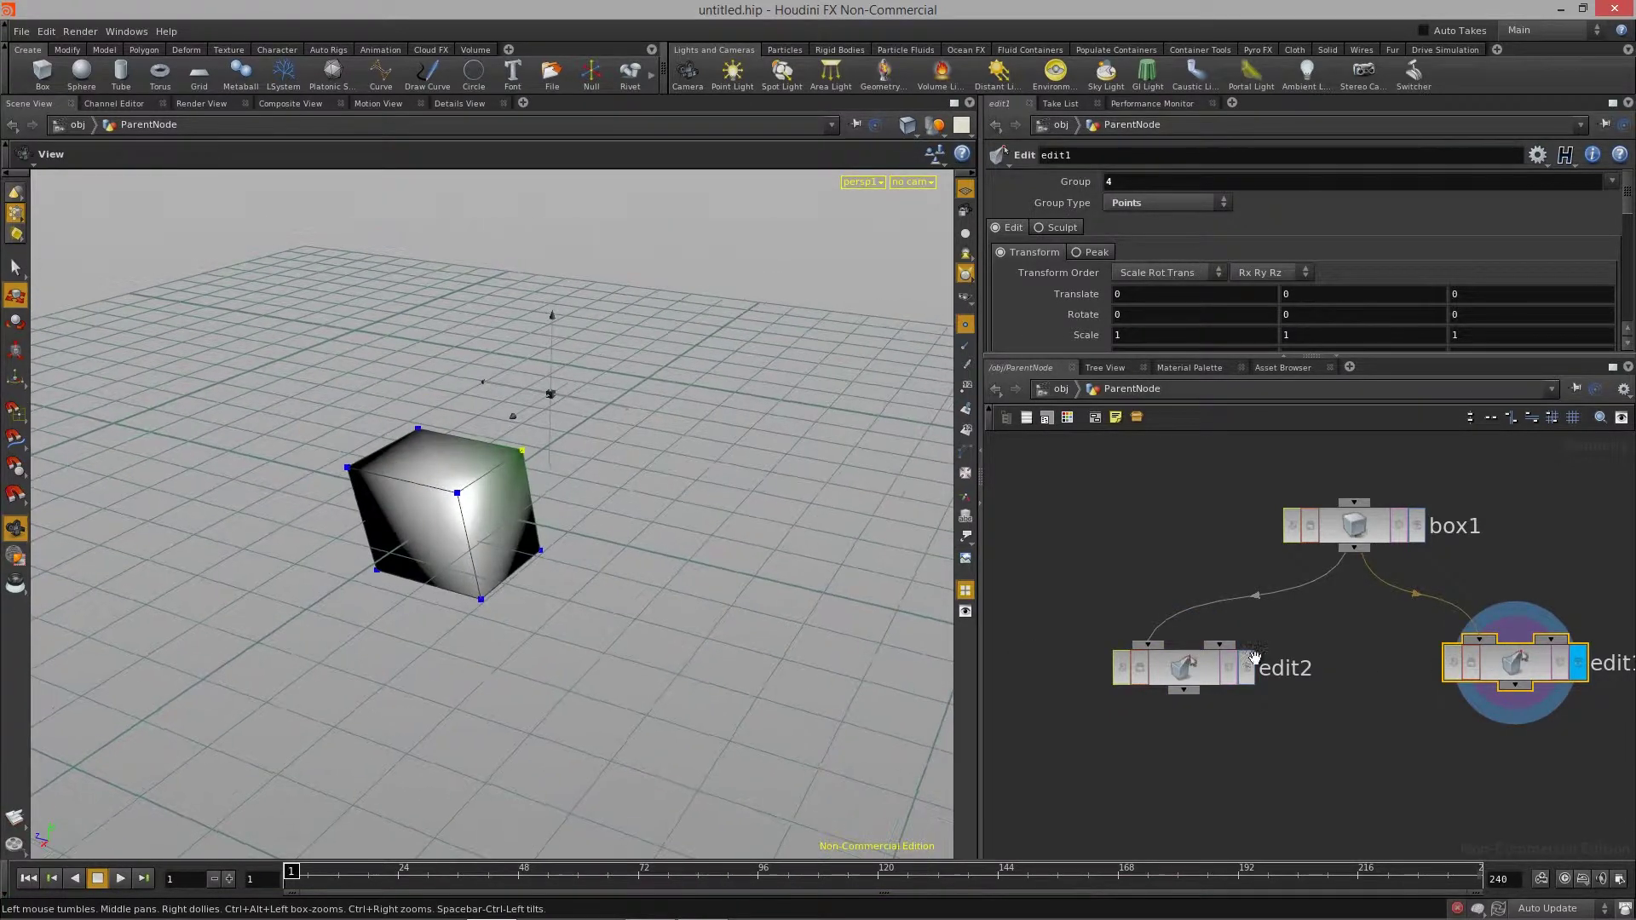
key(t)
click(1249, 668)
middle_drag(1335, 731, 1279, 760)
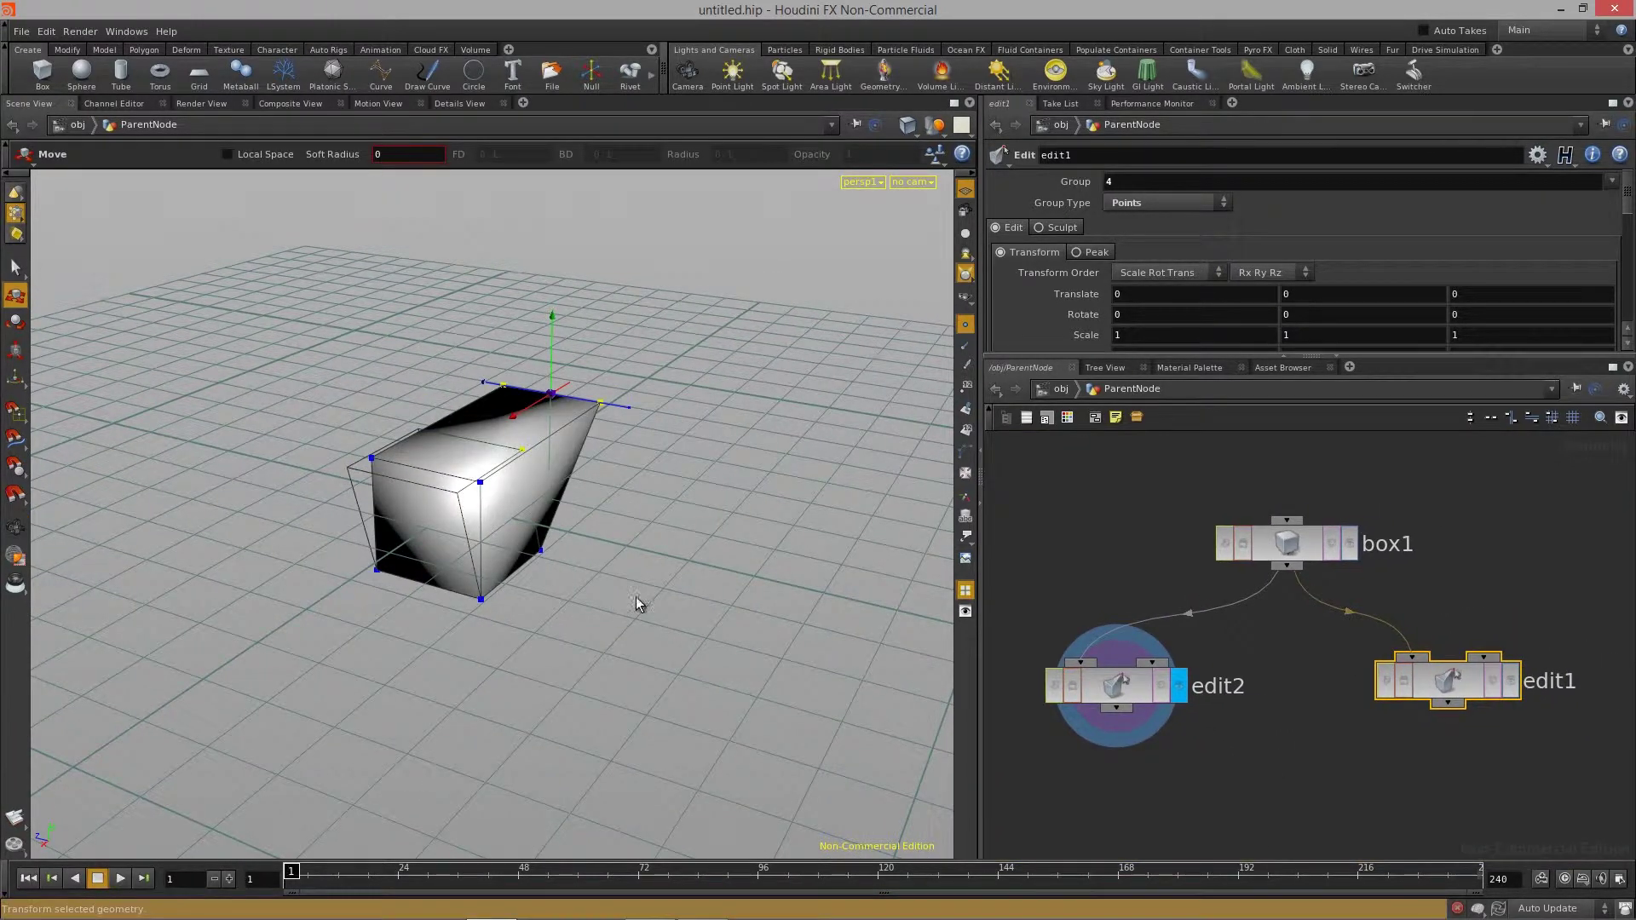
Line up edit2 level with edit1 and move box1 slightly higher above them
click(1198, 758)
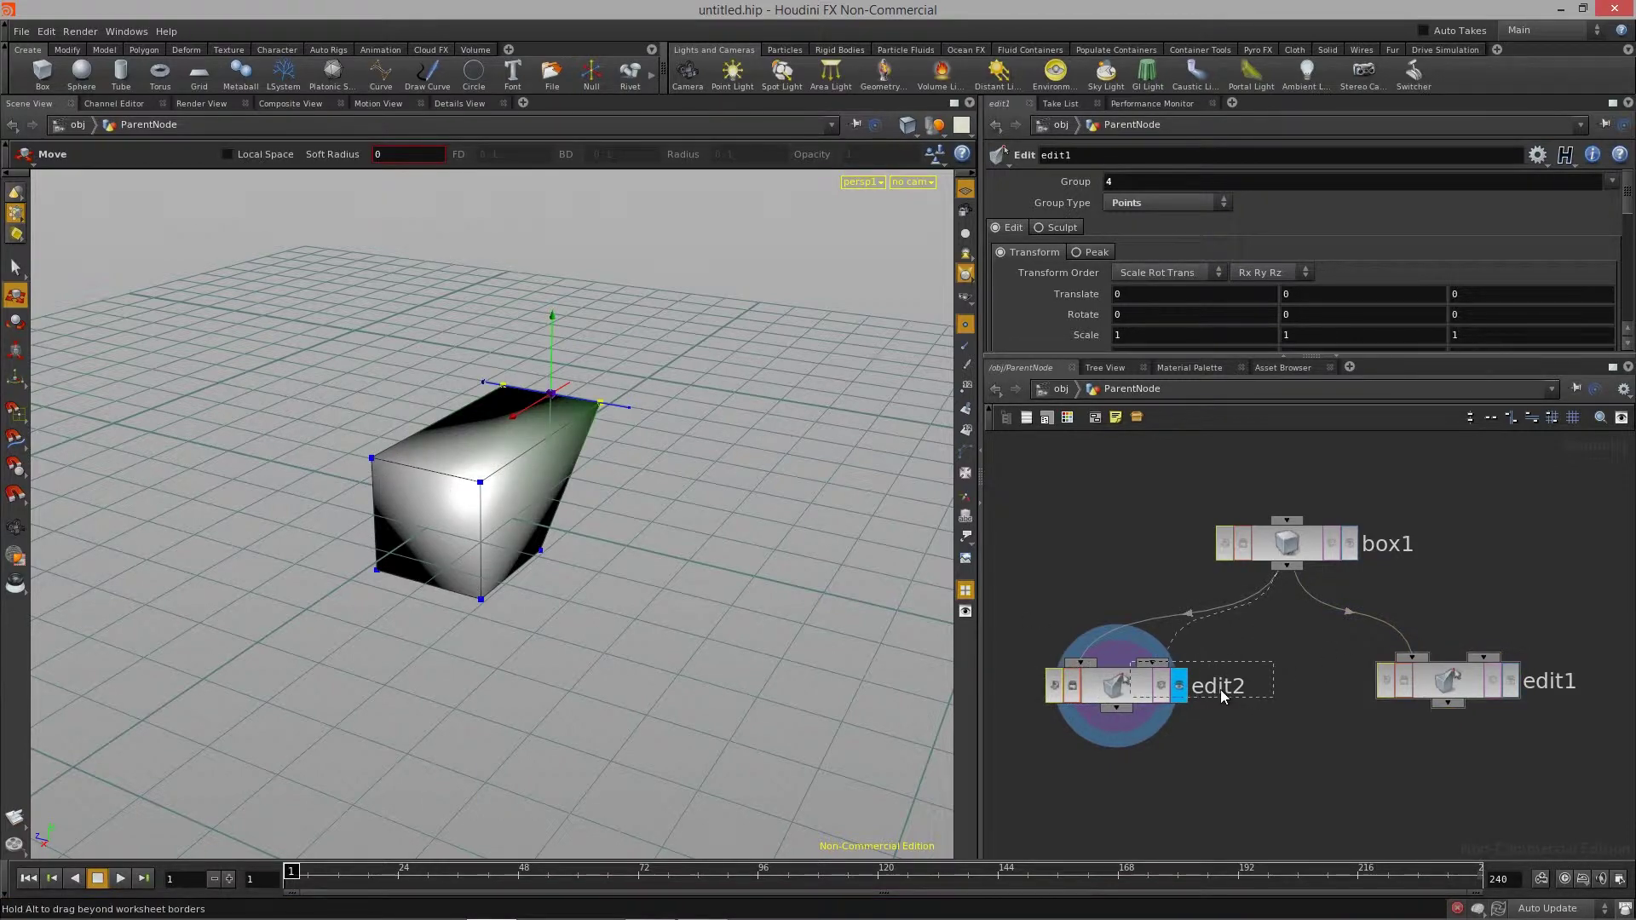
drag(1223, 696, 1225, 697)
key(Escape)
drag(680, 504, 635, 546)
click(1291, 560)
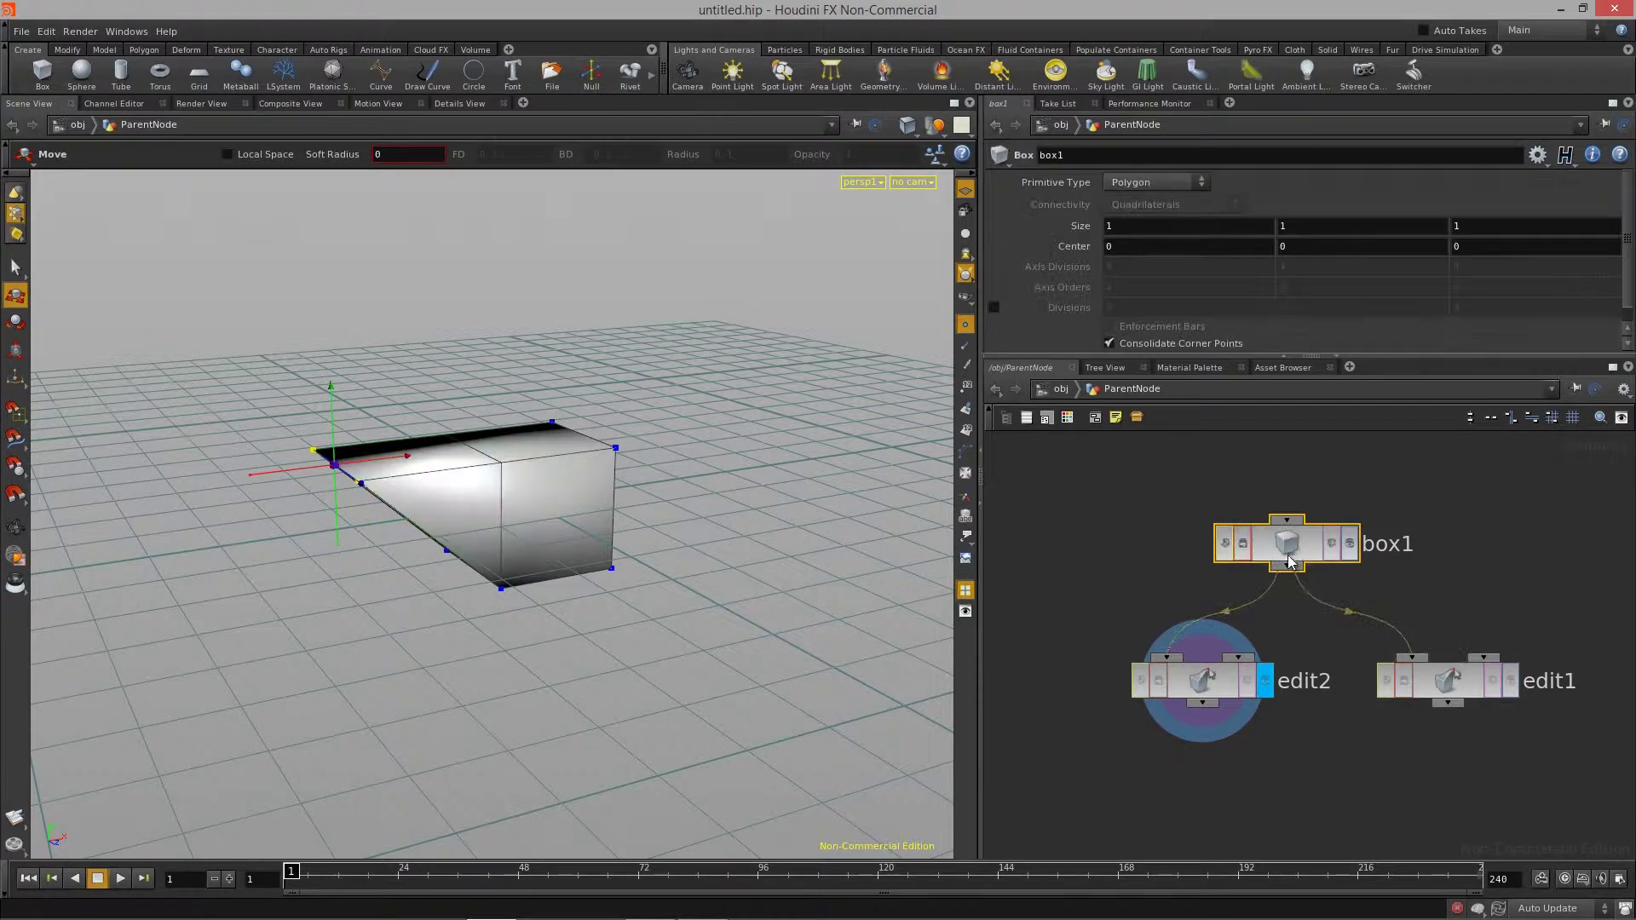
drag(1291, 561, 1297, 537)
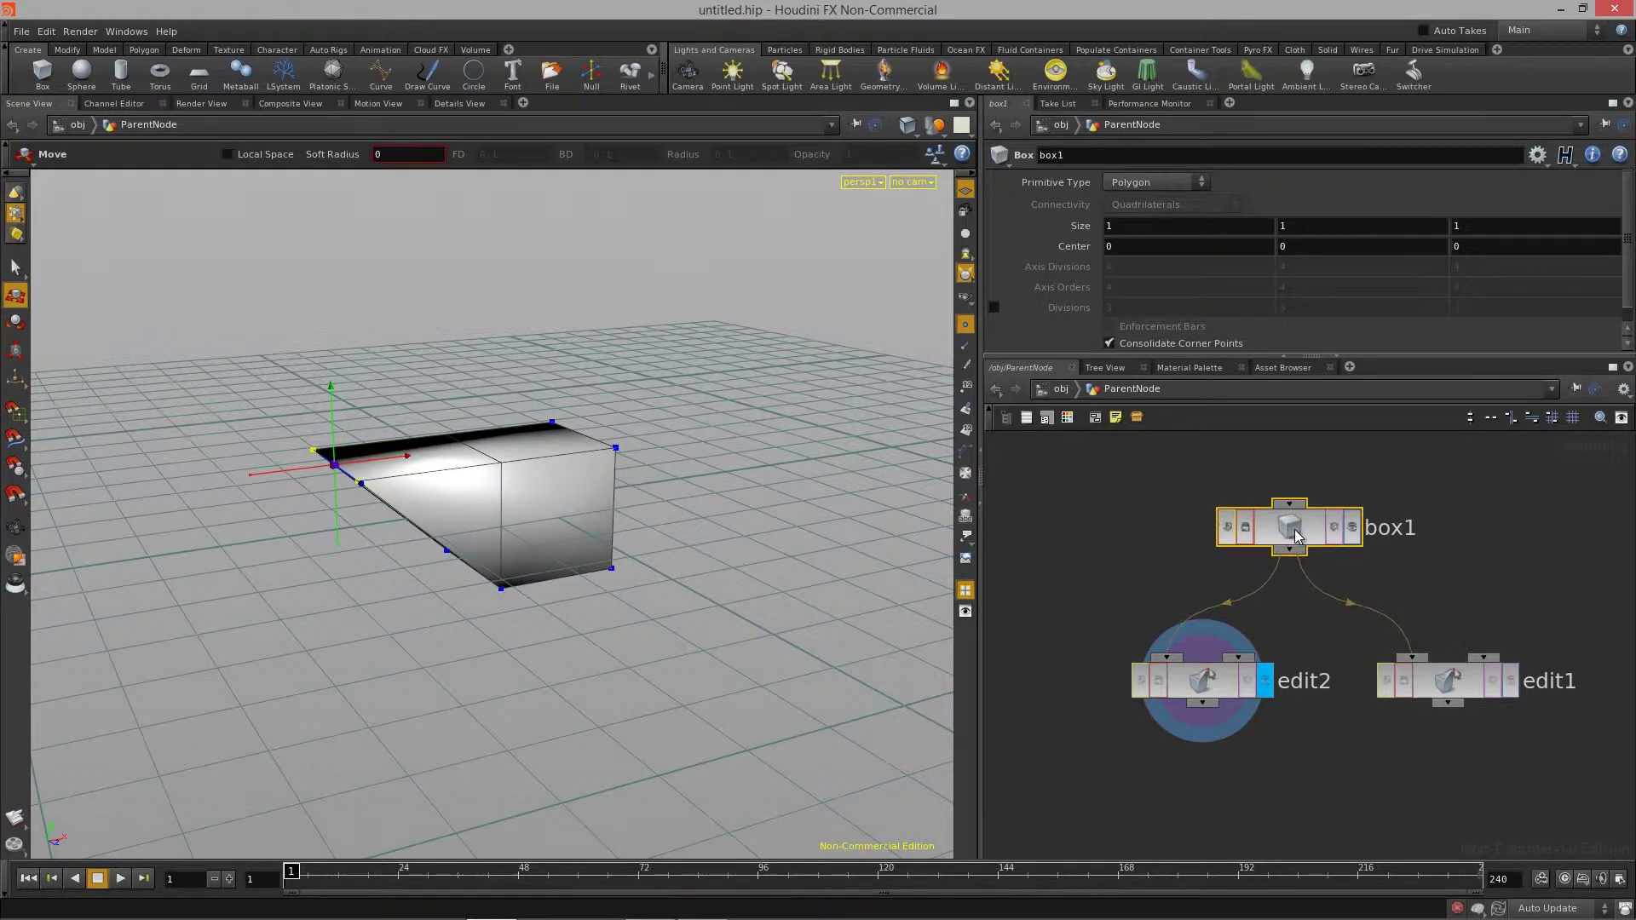
Display edit1 and examine its version of the box from another side
click(1511, 681)
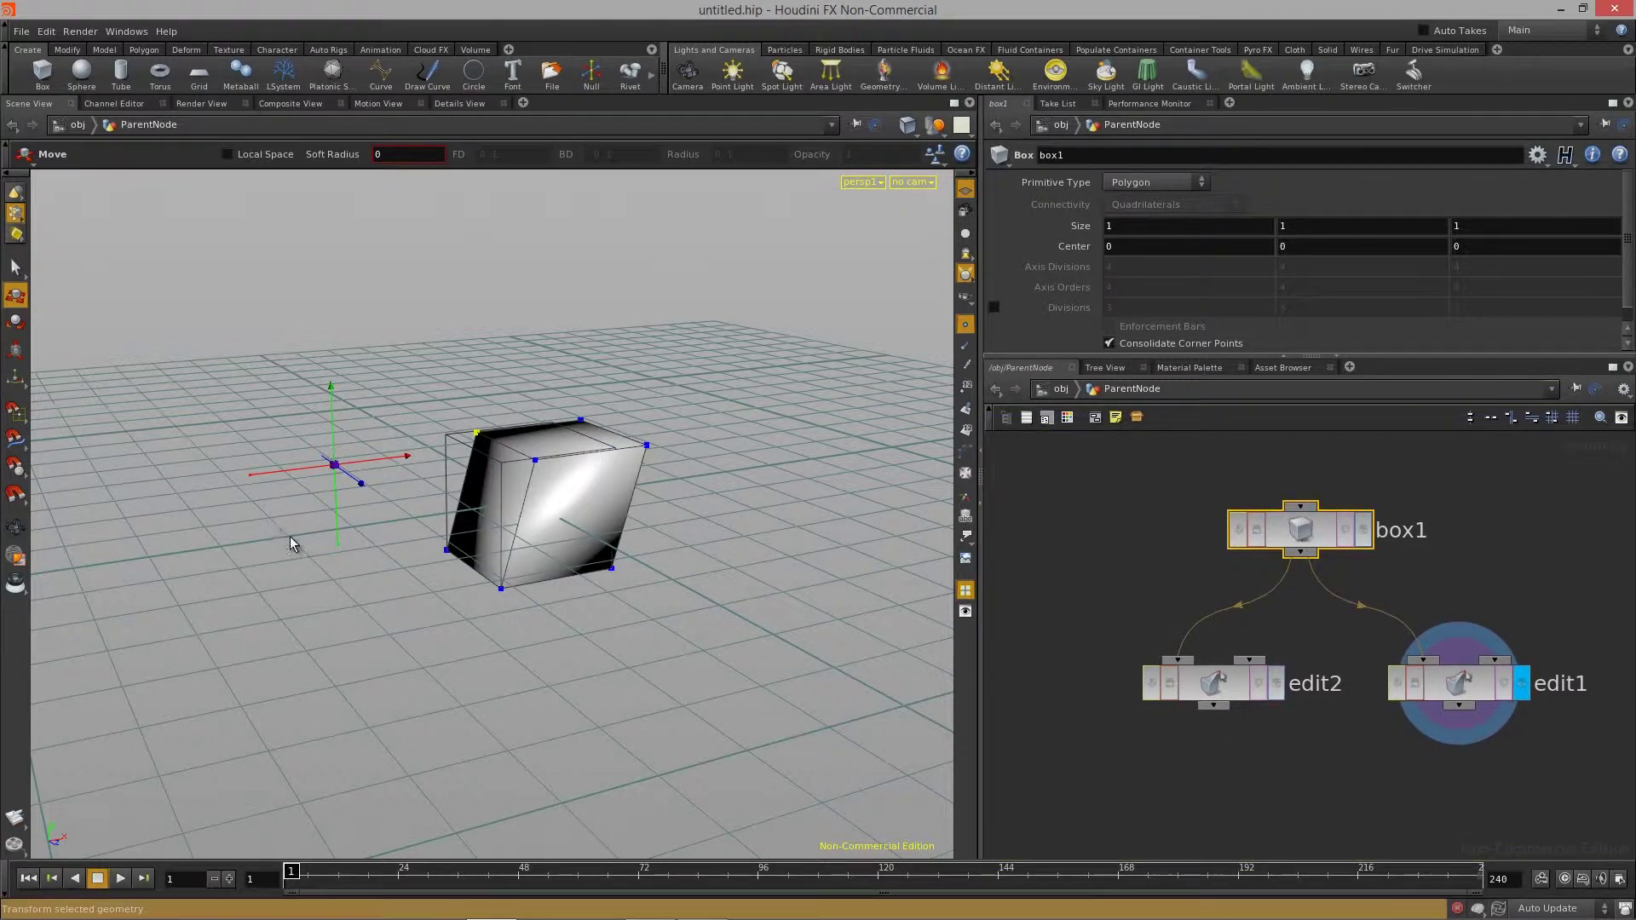
key(Escape)
drag(621, 552, 431, 603)
key(t)
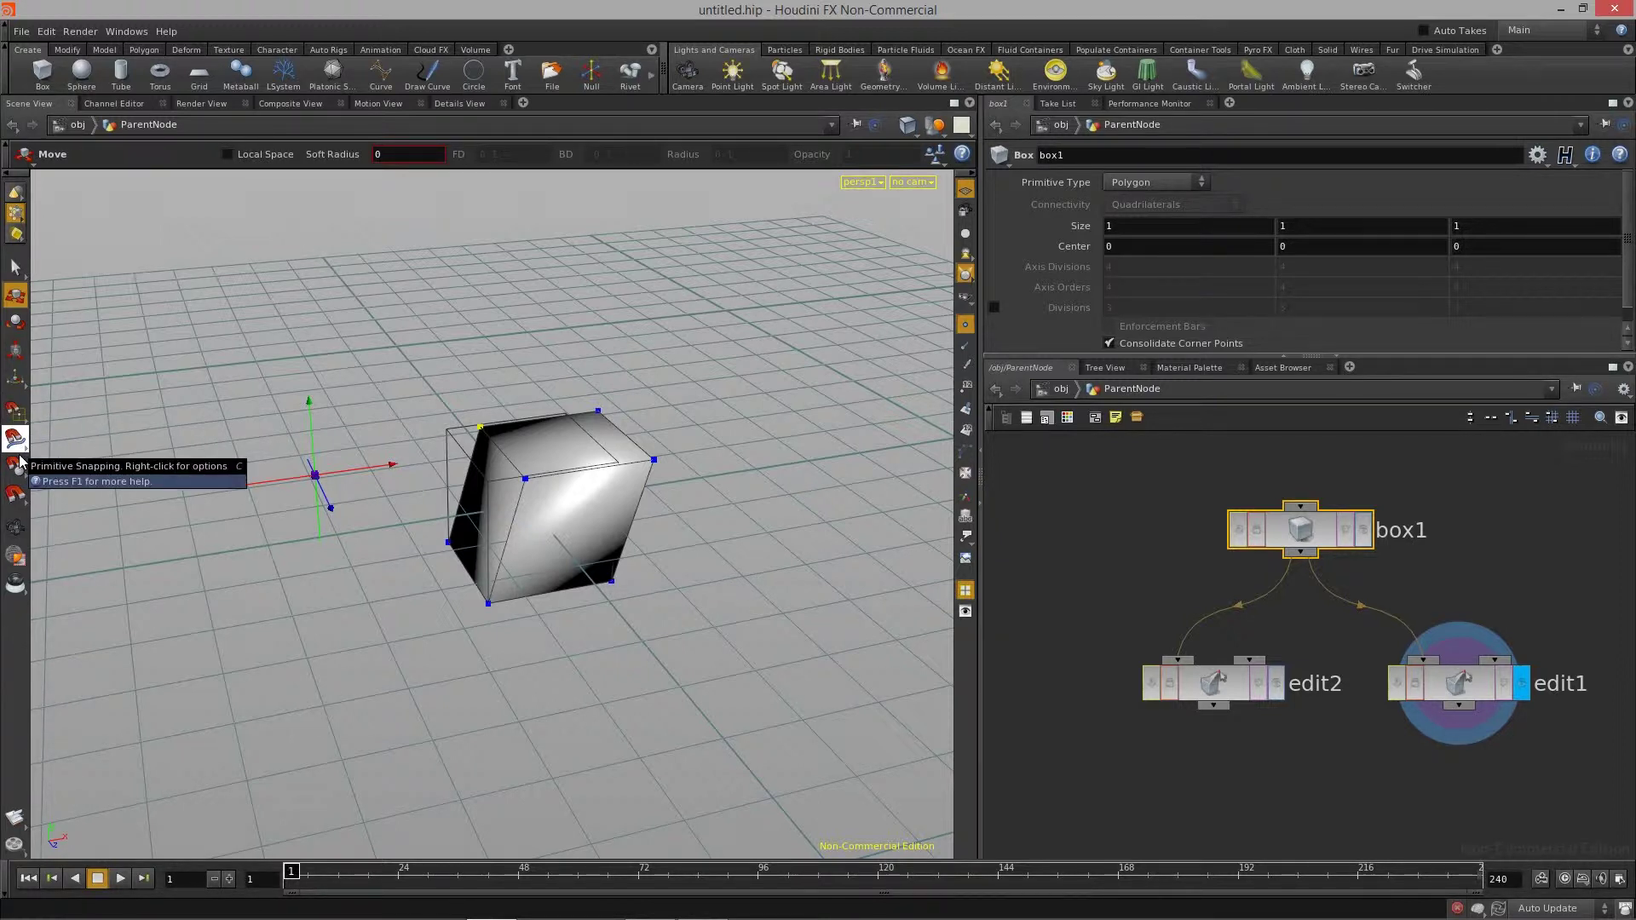
Turn on grid snapping and make edit2 the selected and displayed node
right_click(16, 502)
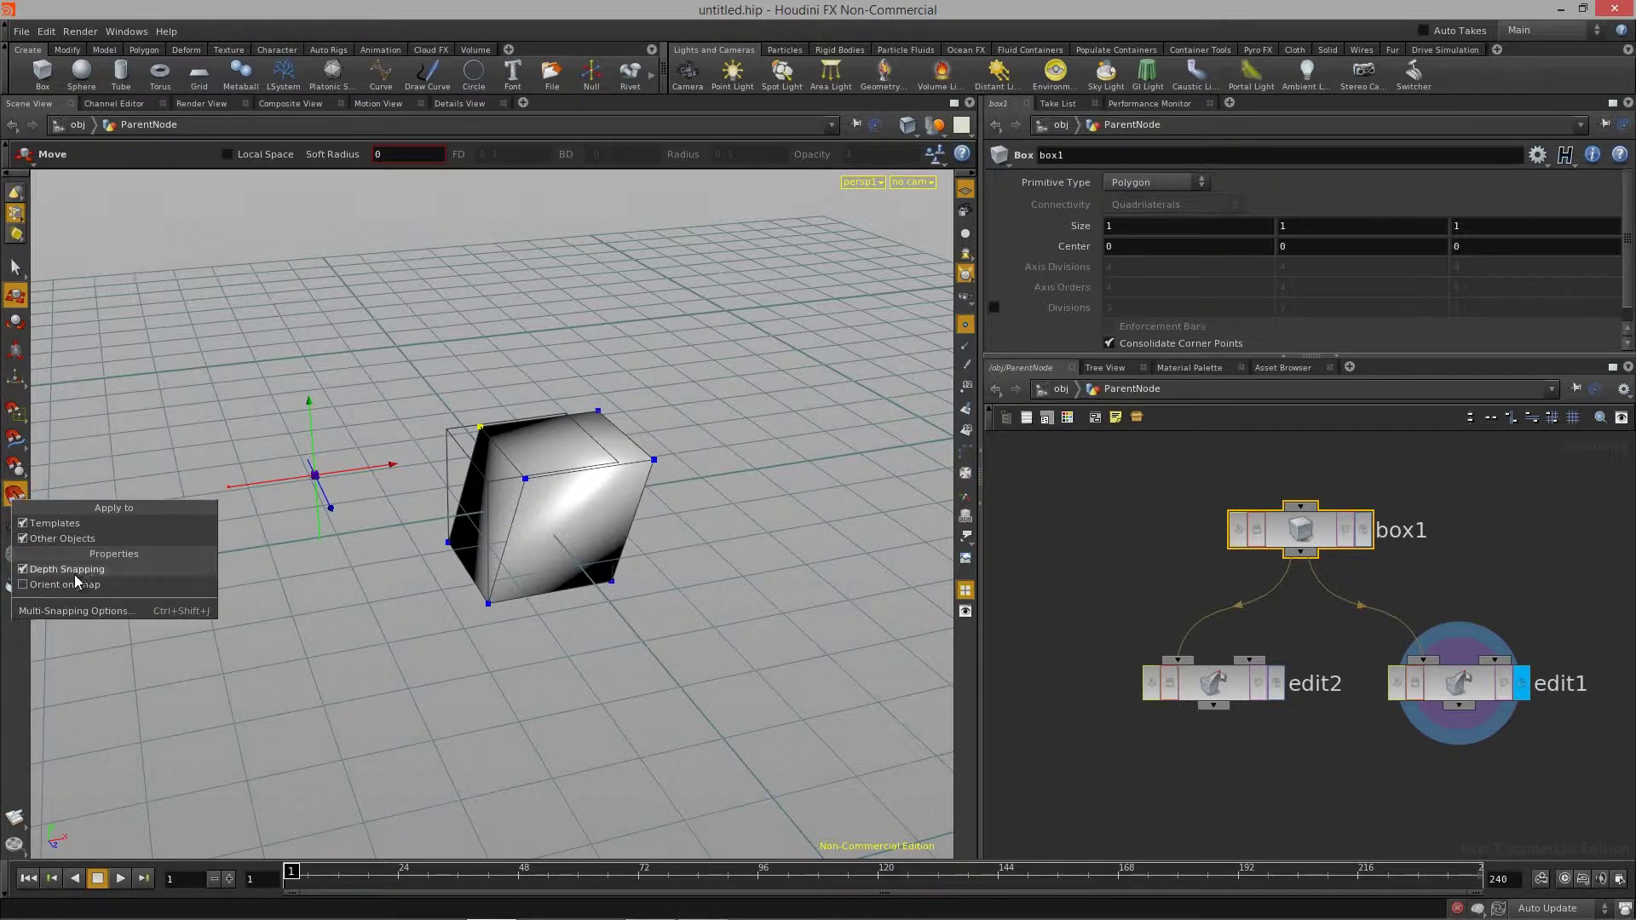
click(16, 414)
alt+drag(621, 514, 469, 438)
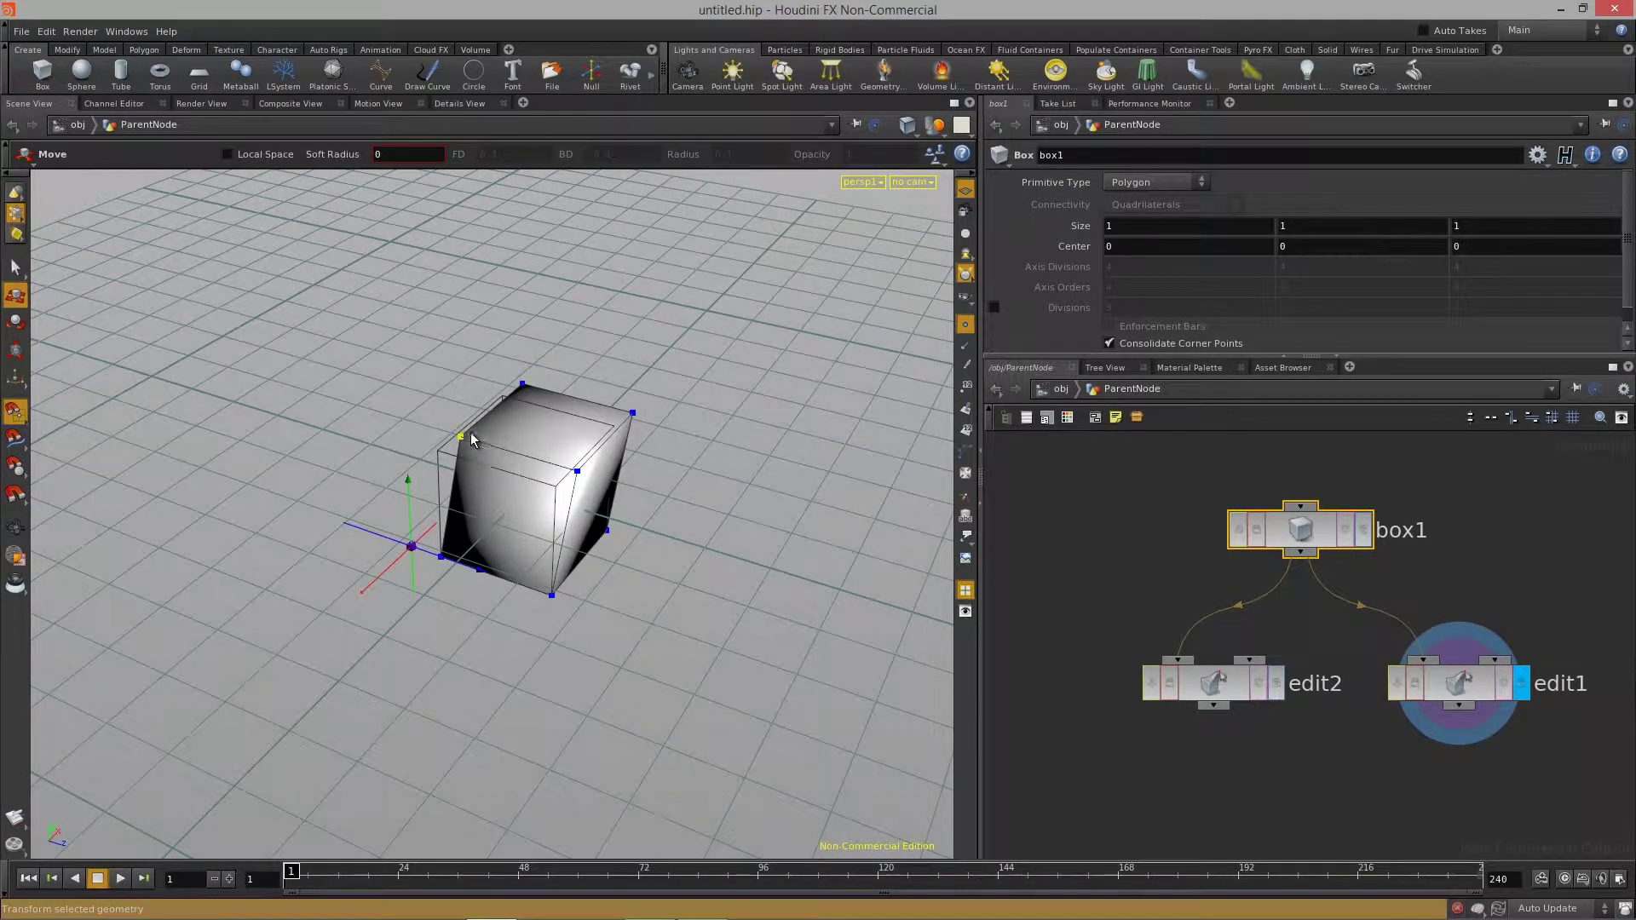
click(1225, 690)
alt+right_drag(505, 465, 520, 481)
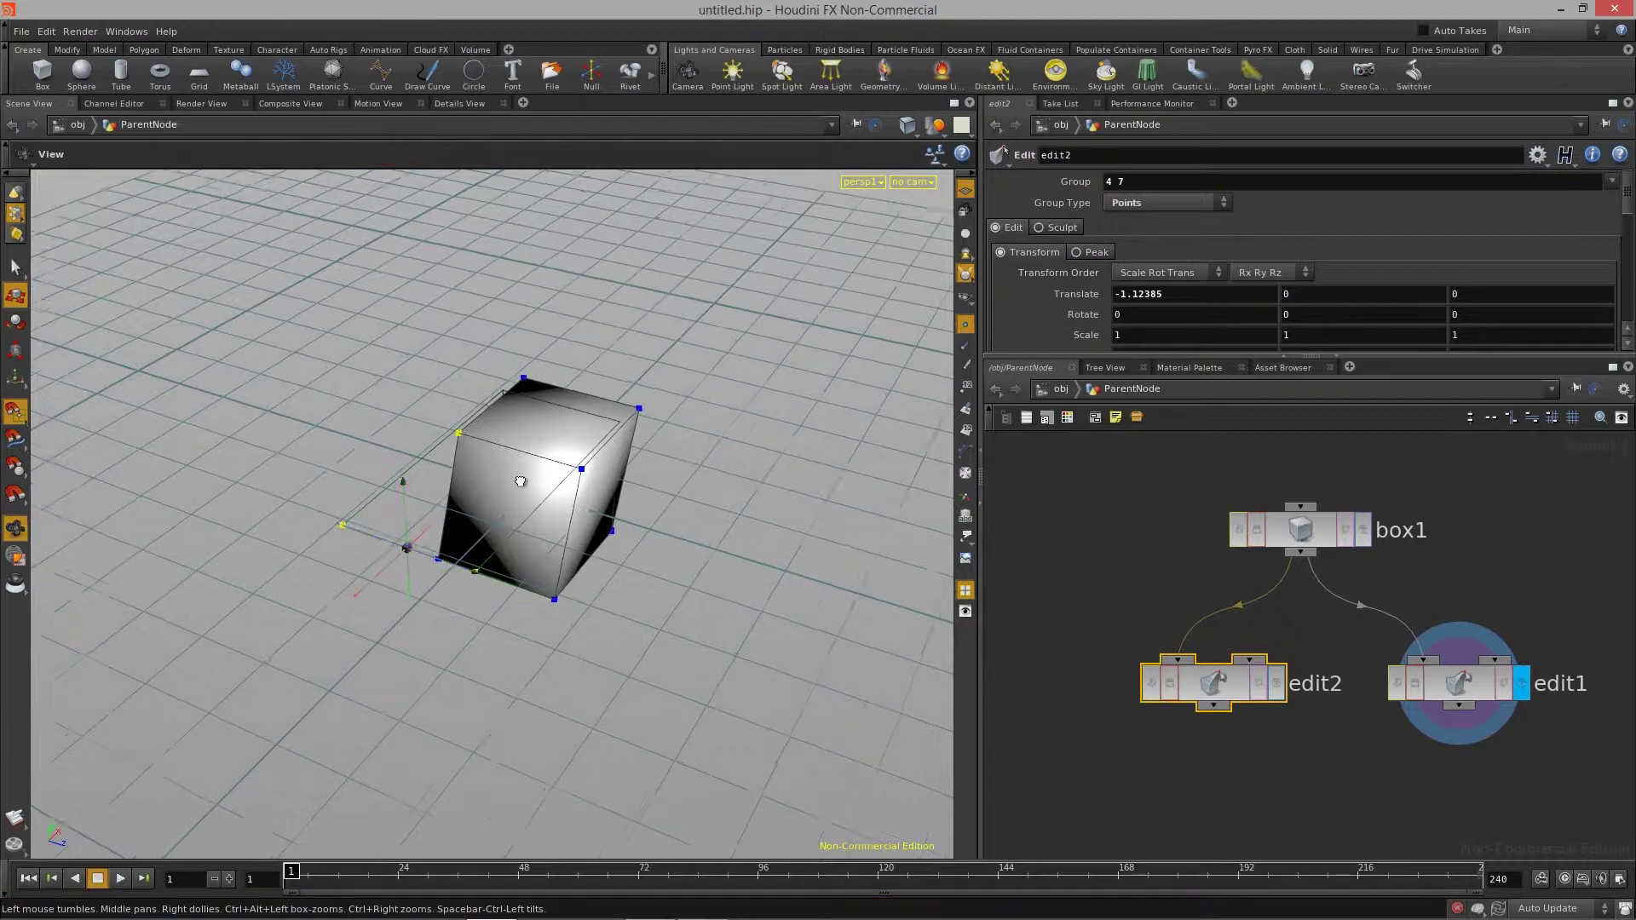
alt+drag(520, 481, 395, 468)
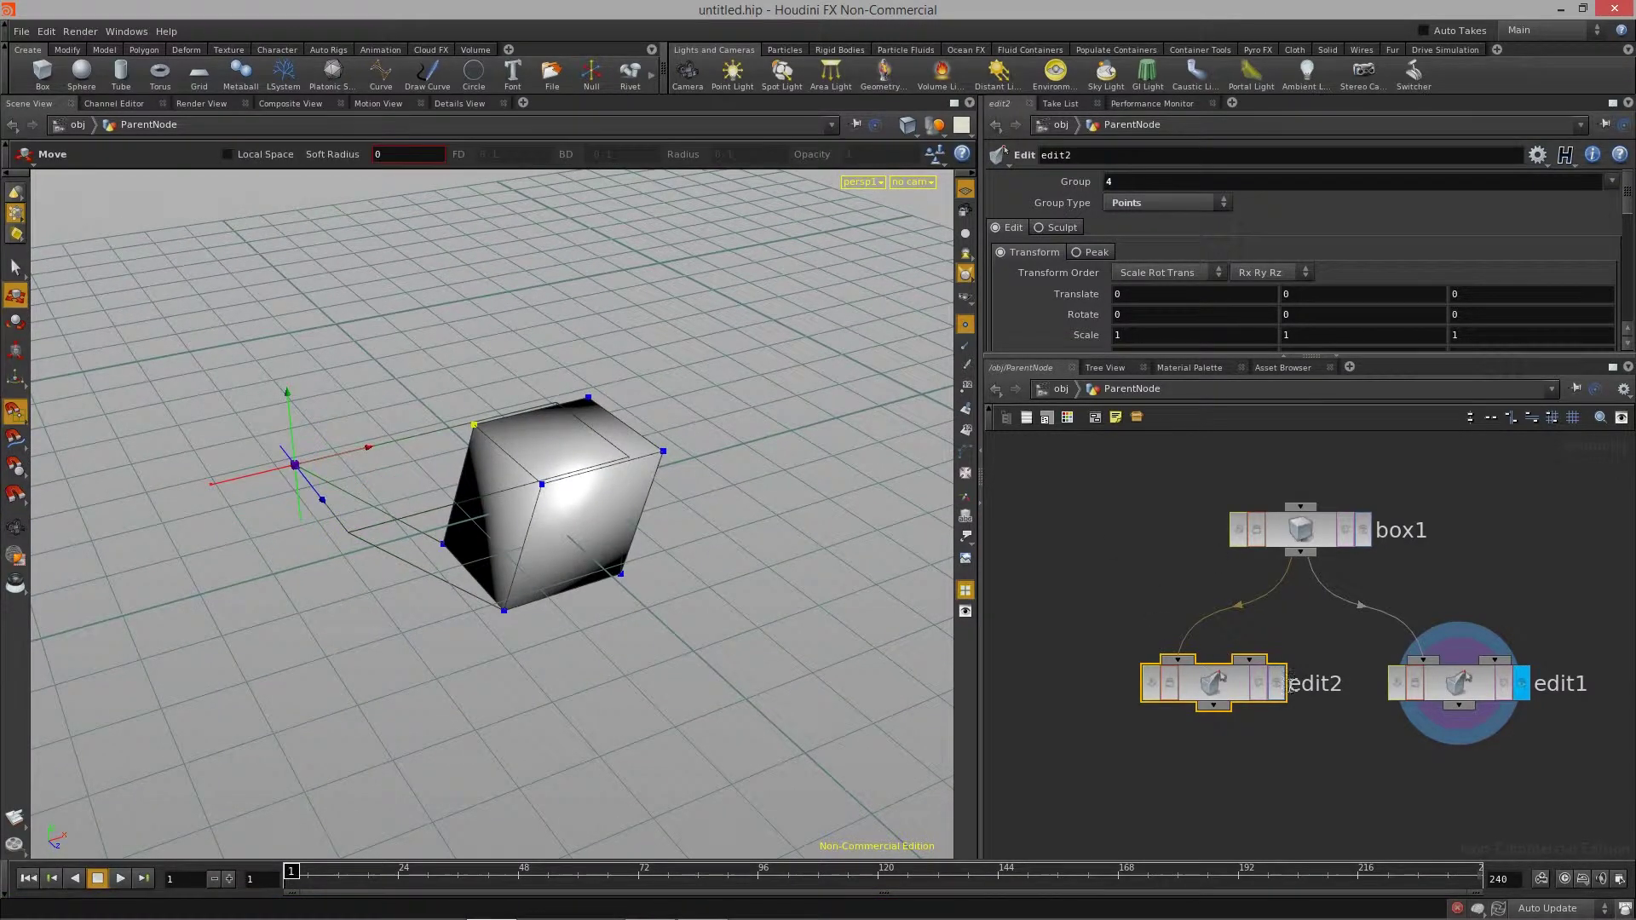
click(1276, 684)
Try moving a single top corner point of edit2 with grid snapping and undo the moves
key(Escape)
drag(445, 457, 682, 445)
key(t)
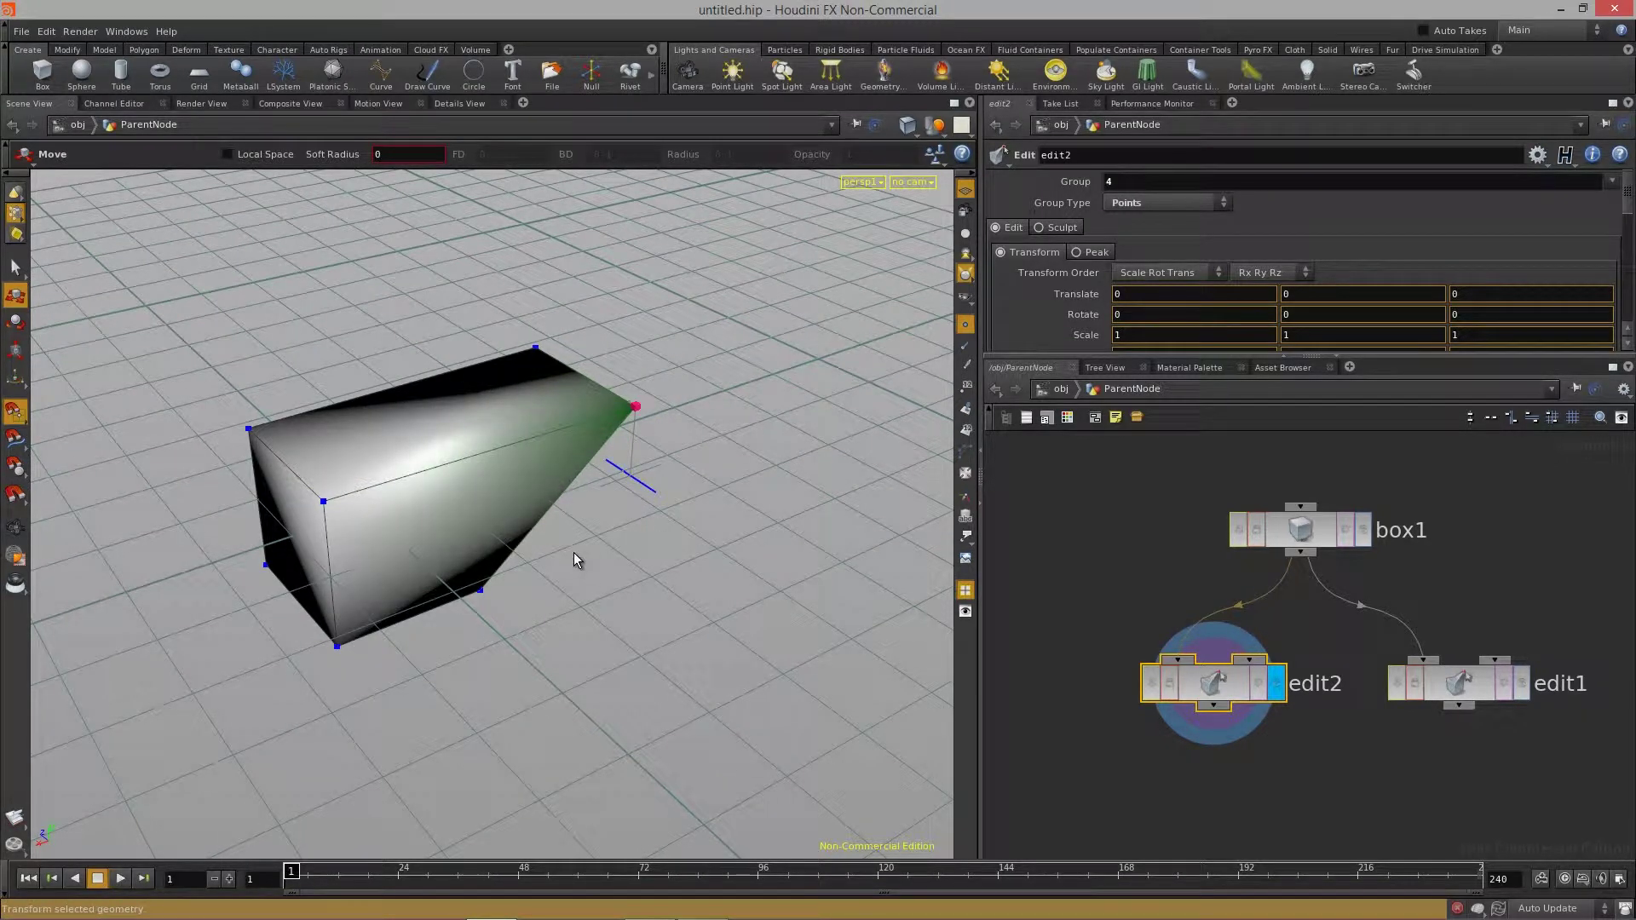
key(ctrl+z)
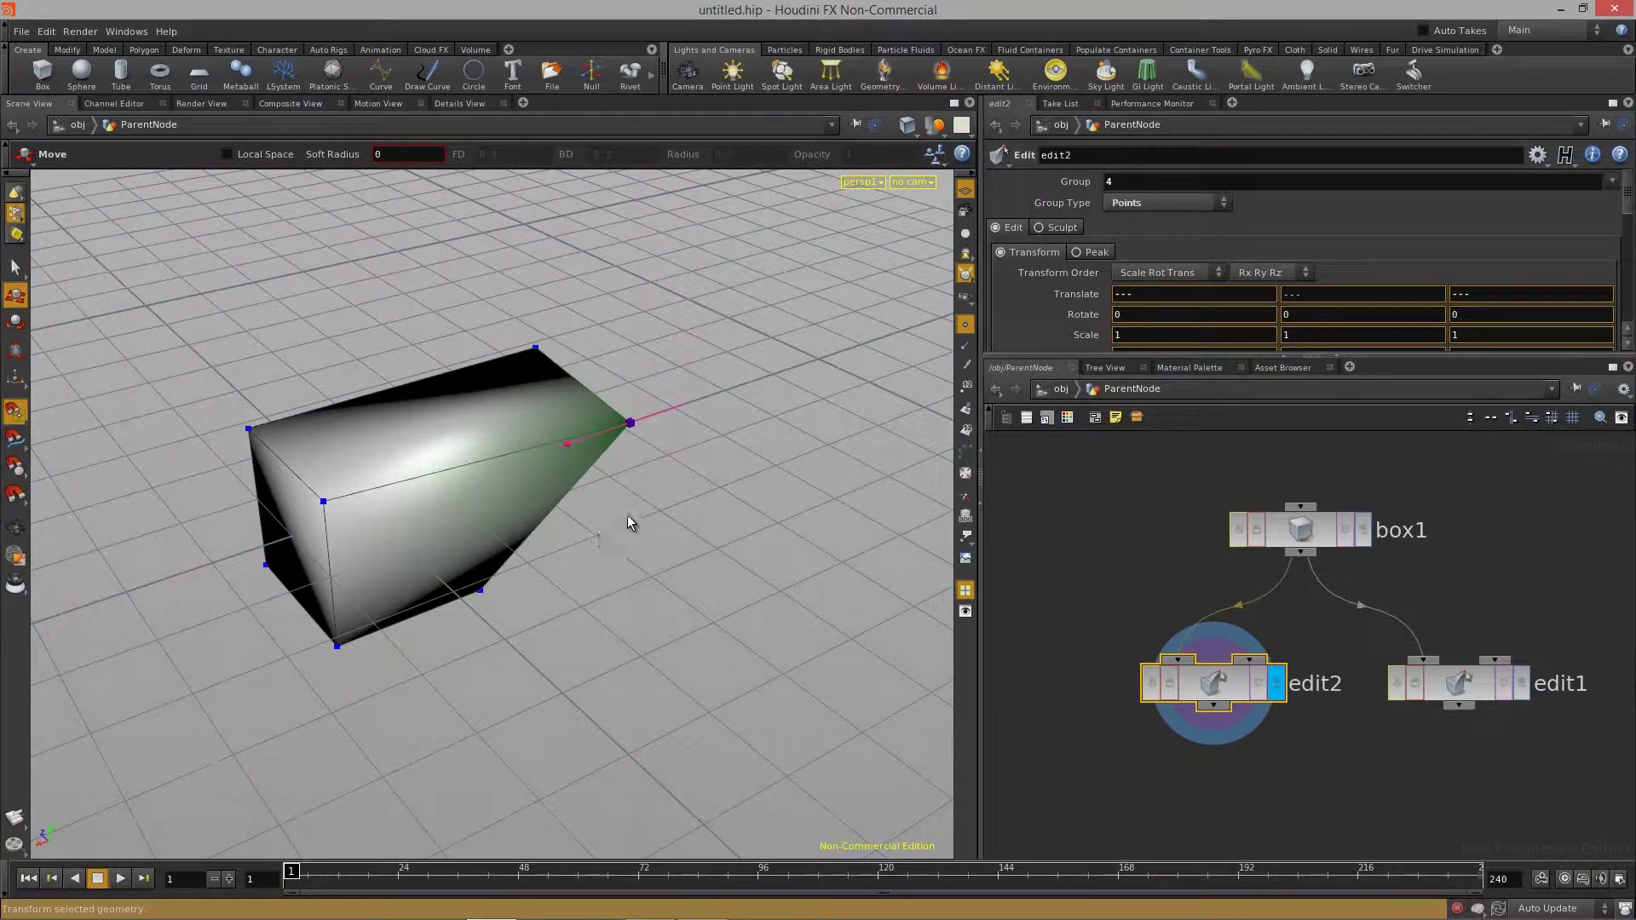
key(ctrl+z)
Move the top corner point with grid snapping, about -0.03 in X and -0.22 in Z, and turn on point snapping
alt+drag(708, 525, 610, 510)
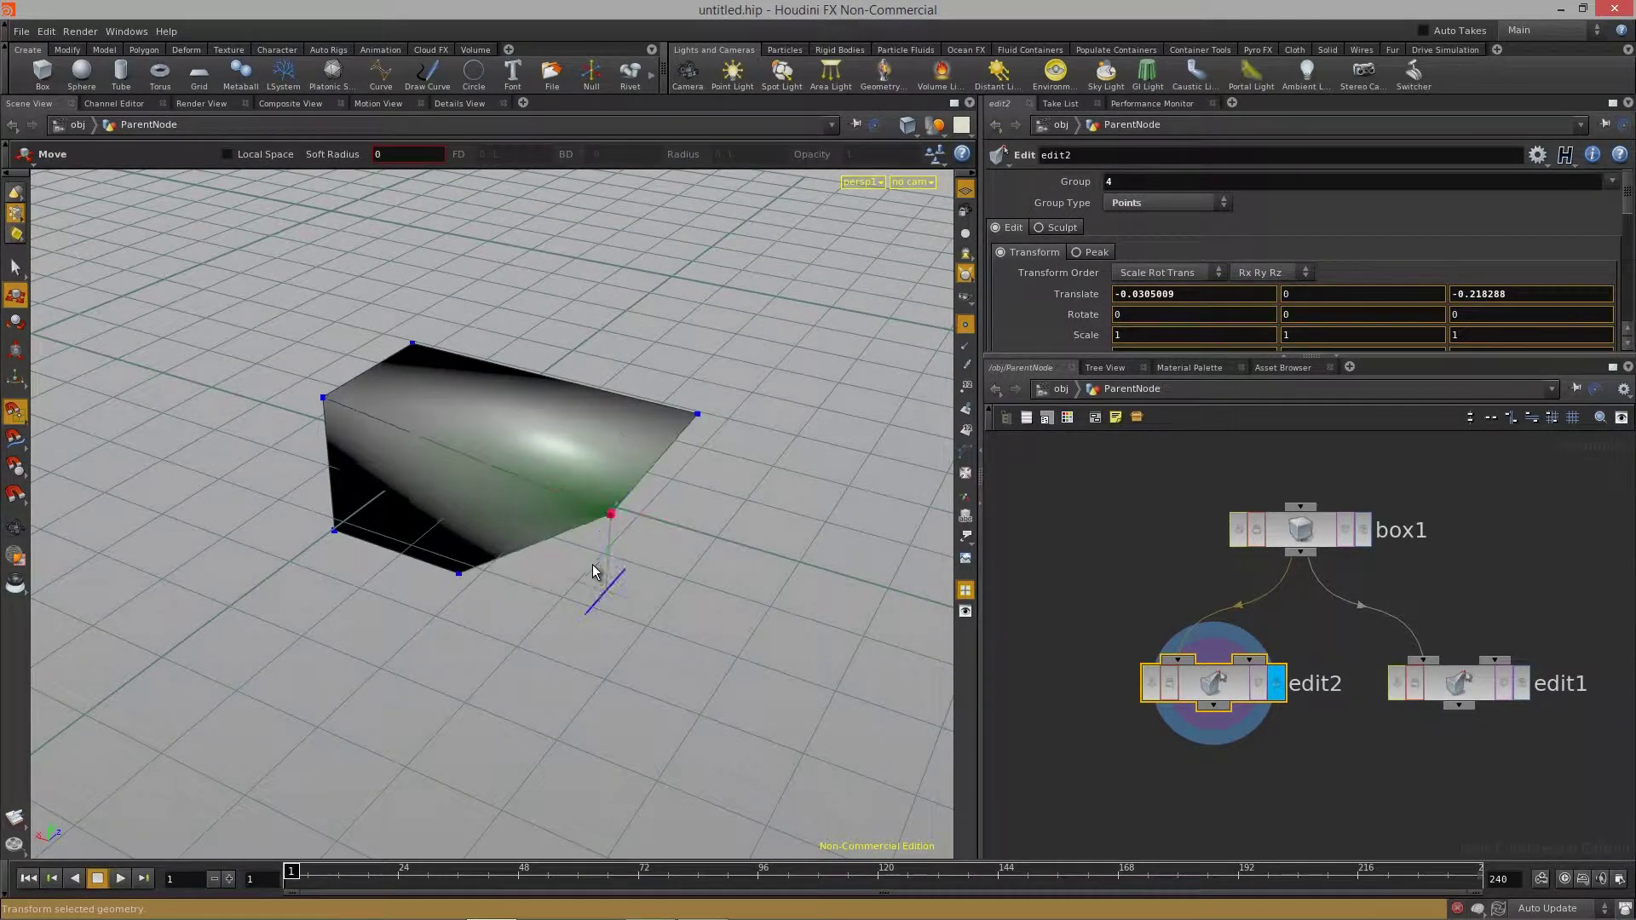
key(ctrl+z)
drag(505, 615, 614, 639)
click(14, 460)
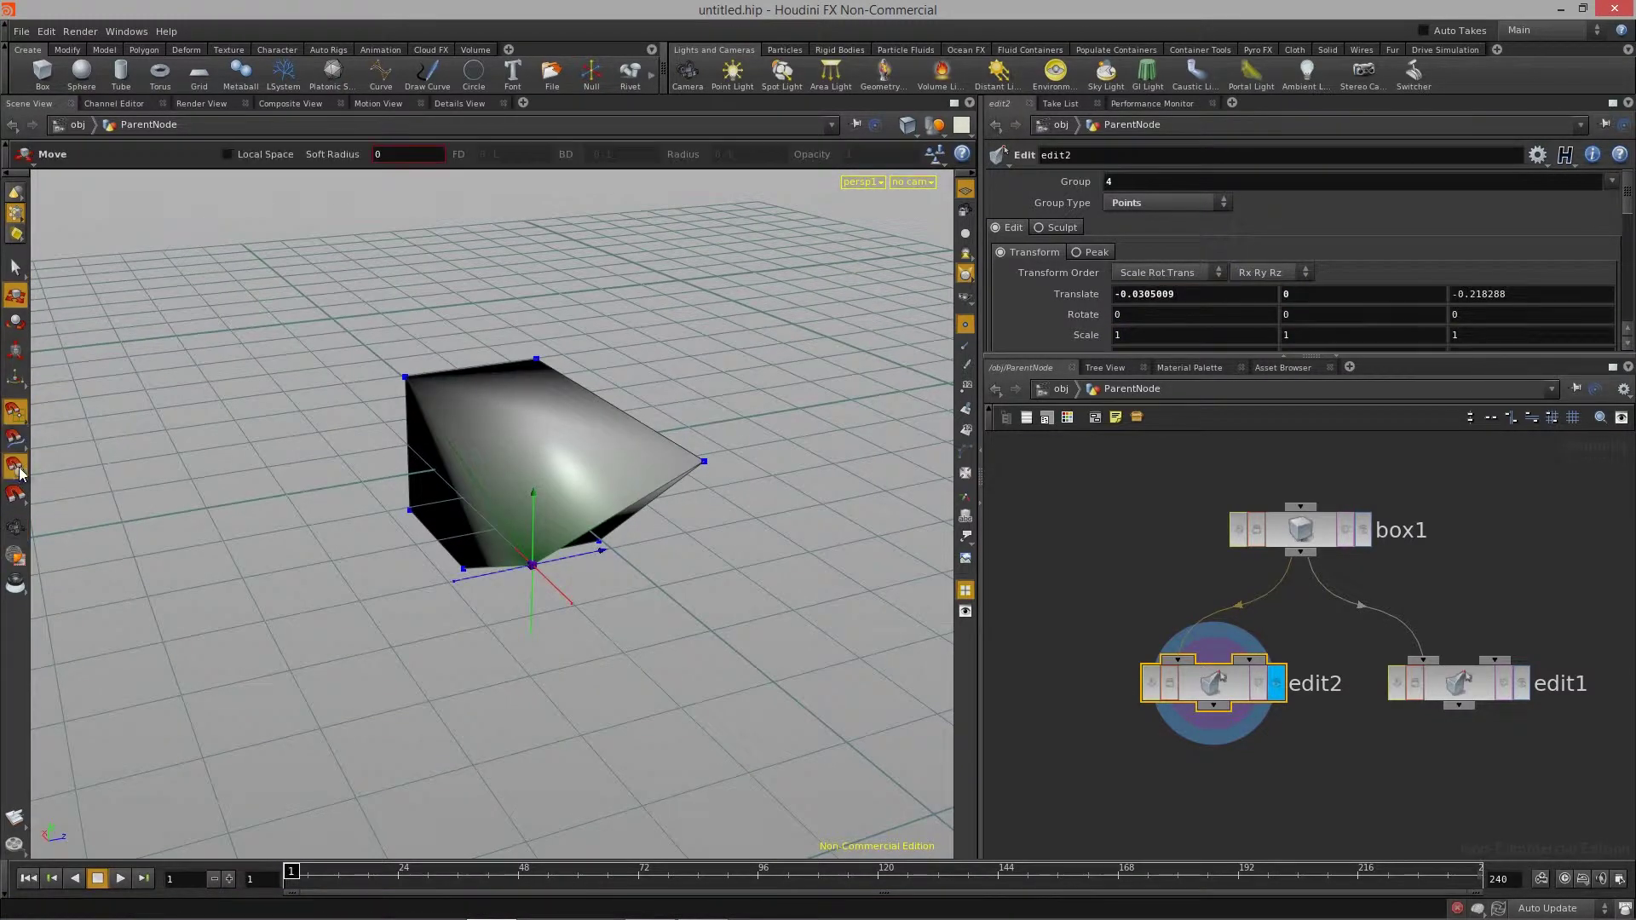
Snap the top corner points of edit2 onto one shared top corner with point snapping, and turn the snapping off
drag(608, 520, 683, 479)
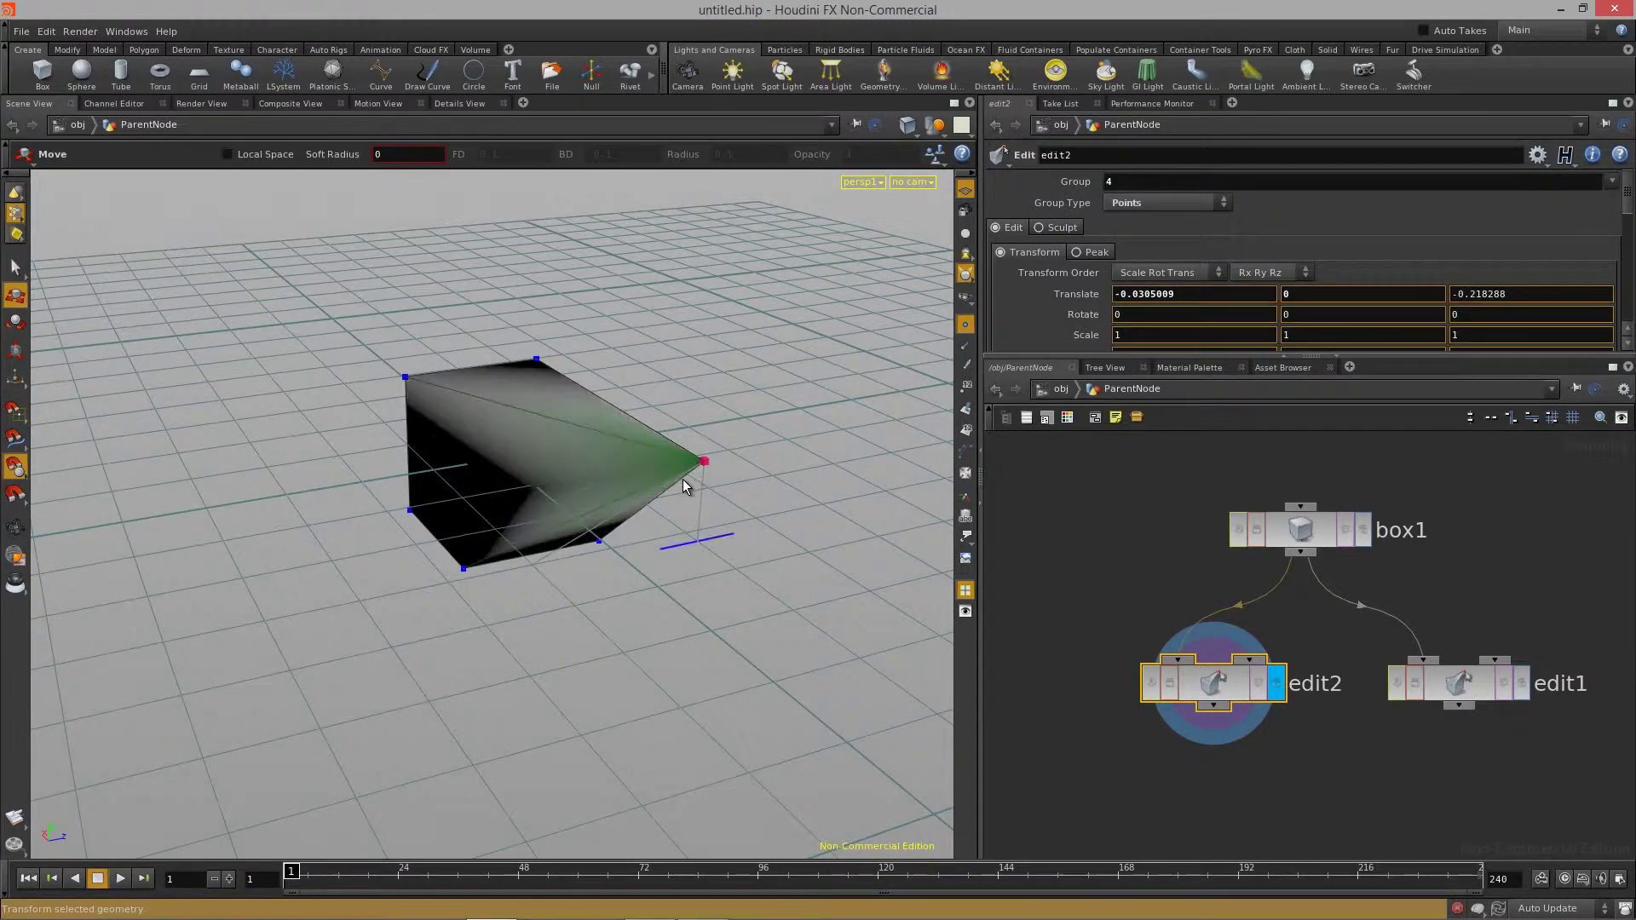
alt+drag(654, 564, 366, 558)
drag(368, 486, 612, 399)
key(Escape)
key(t)
click(489, 392)
key(Escape)
drag(285, 559, 128, 450)
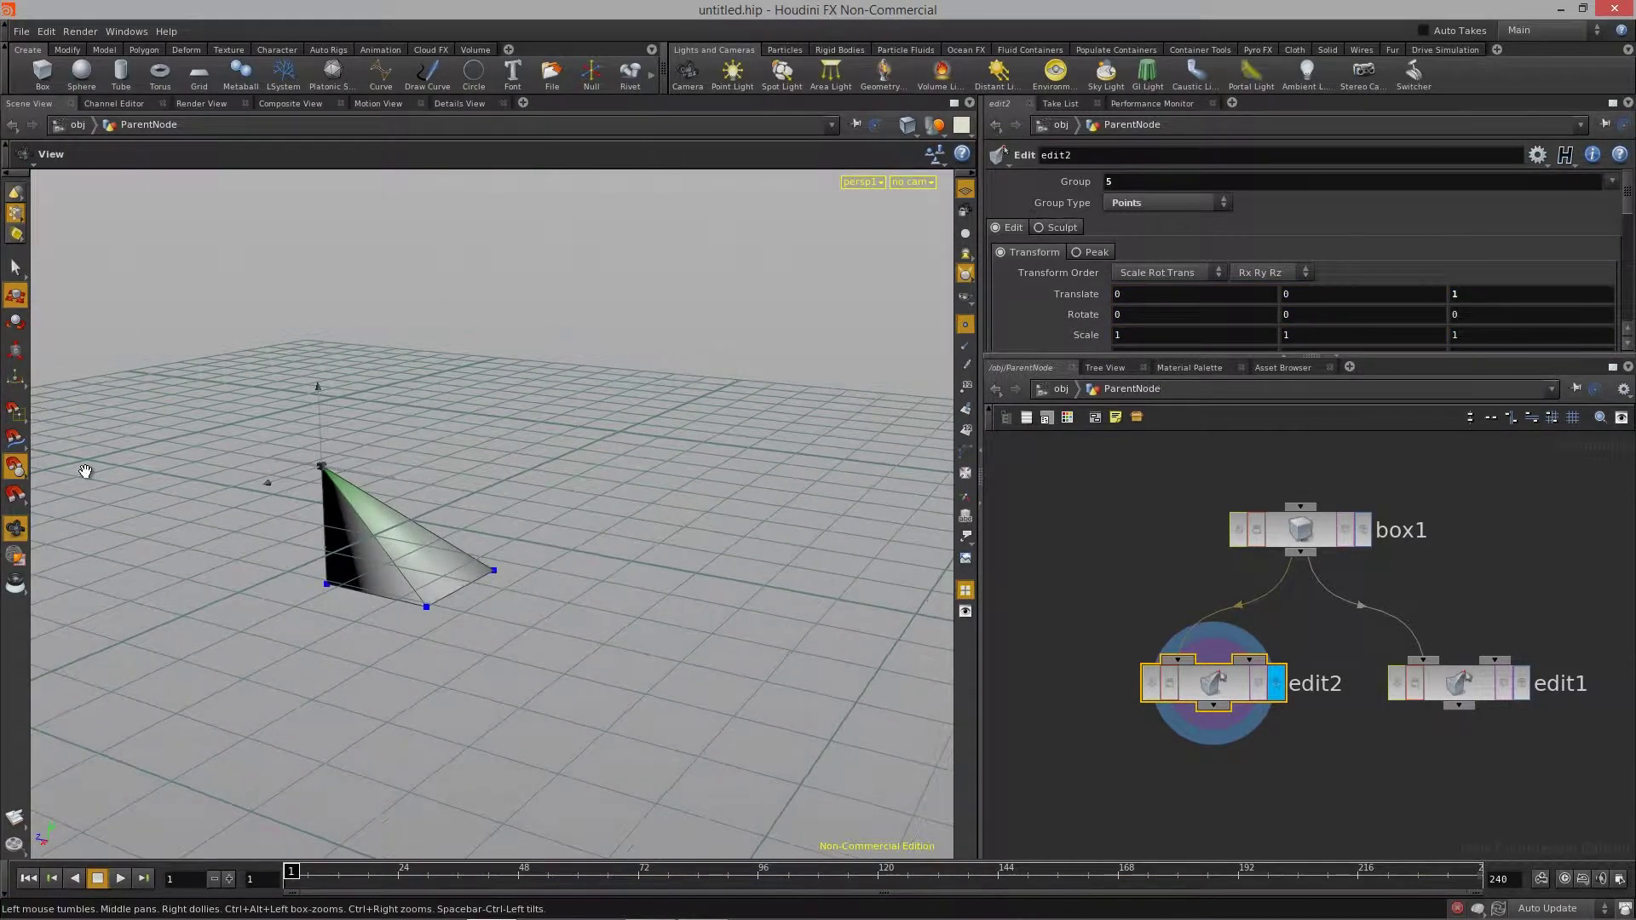
key(t)
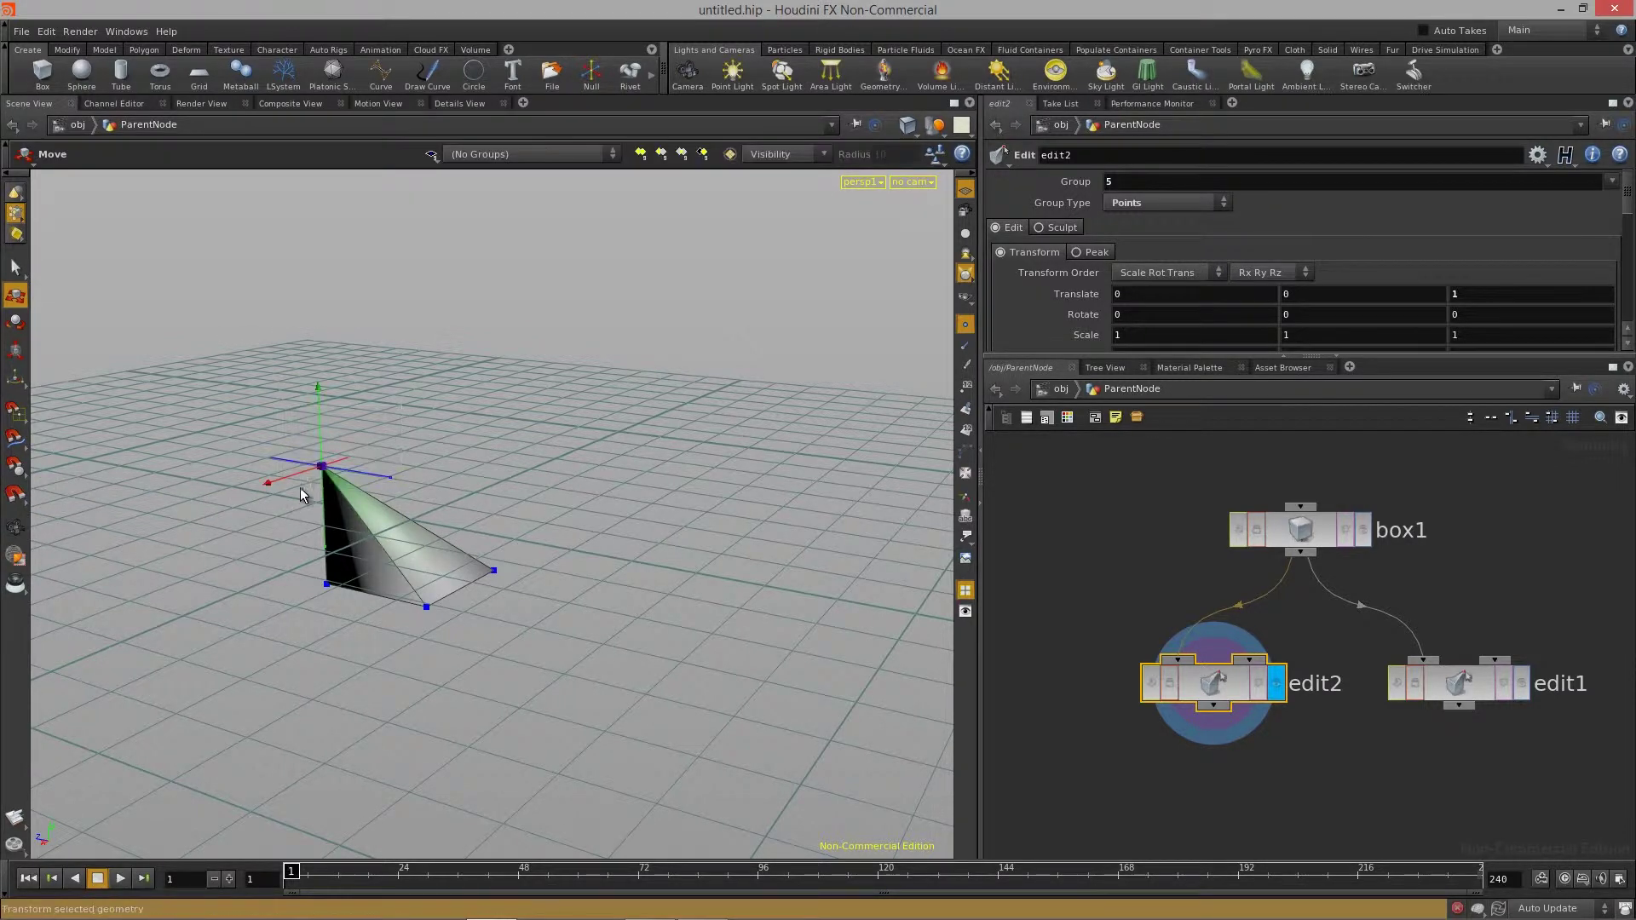
Move the merged top points 4-7 about -0.50 in X and -0.41 in Z to centre the apex over the base
click(323, 474)
drag(352, 472, 448, 488)
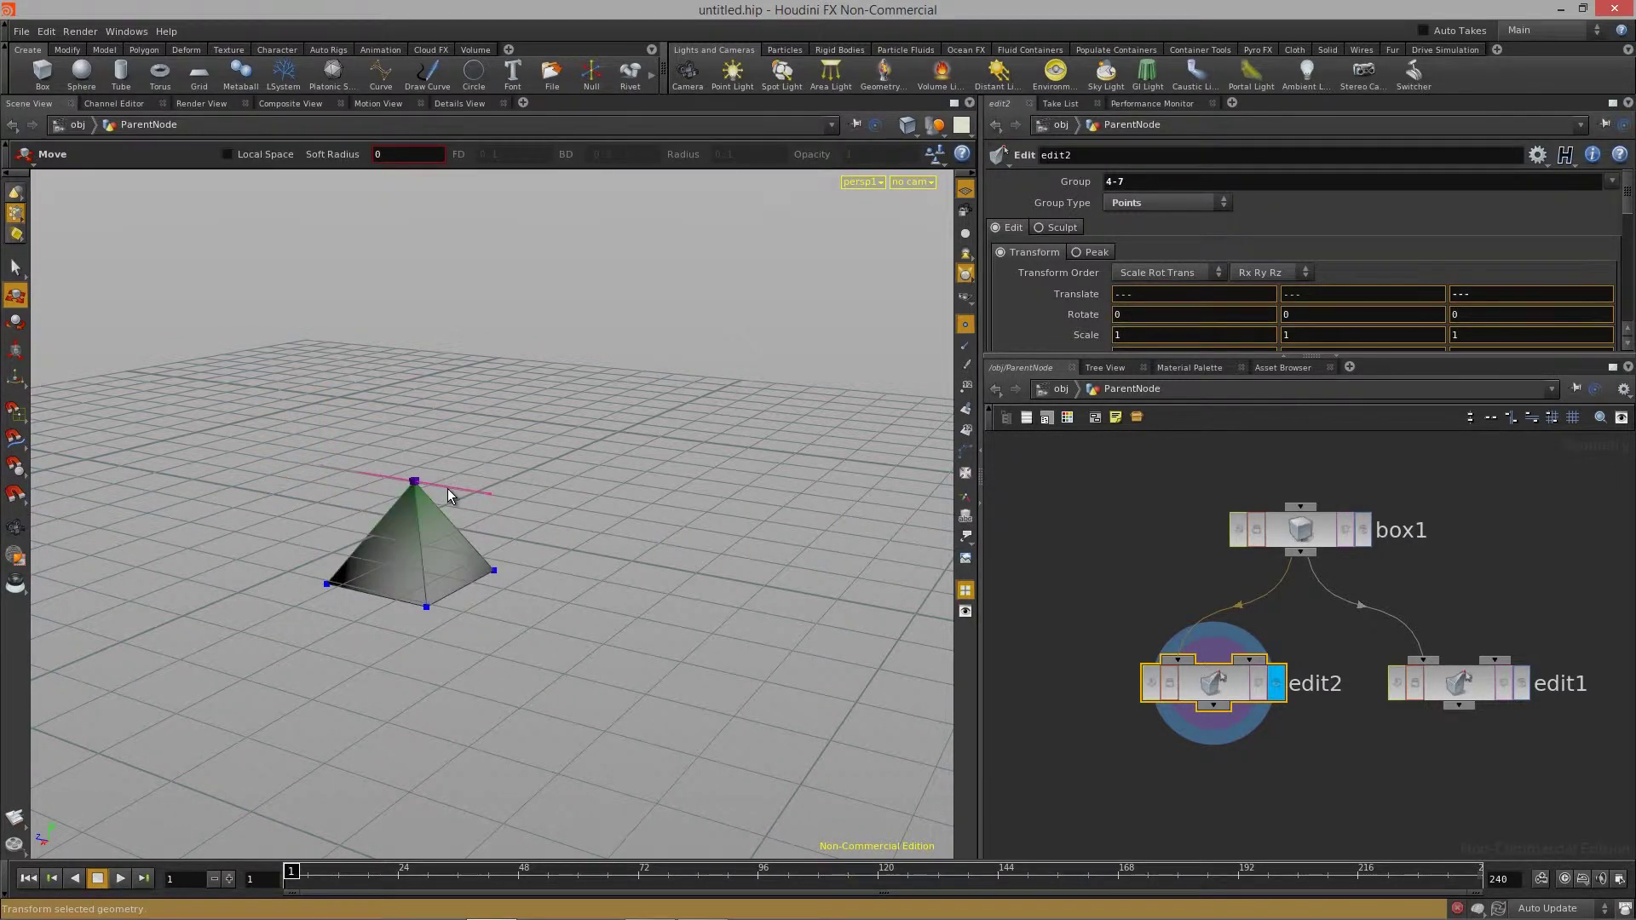
alt+drag(673, 537, 532, 601)
drag(276, 467, 339, 467)
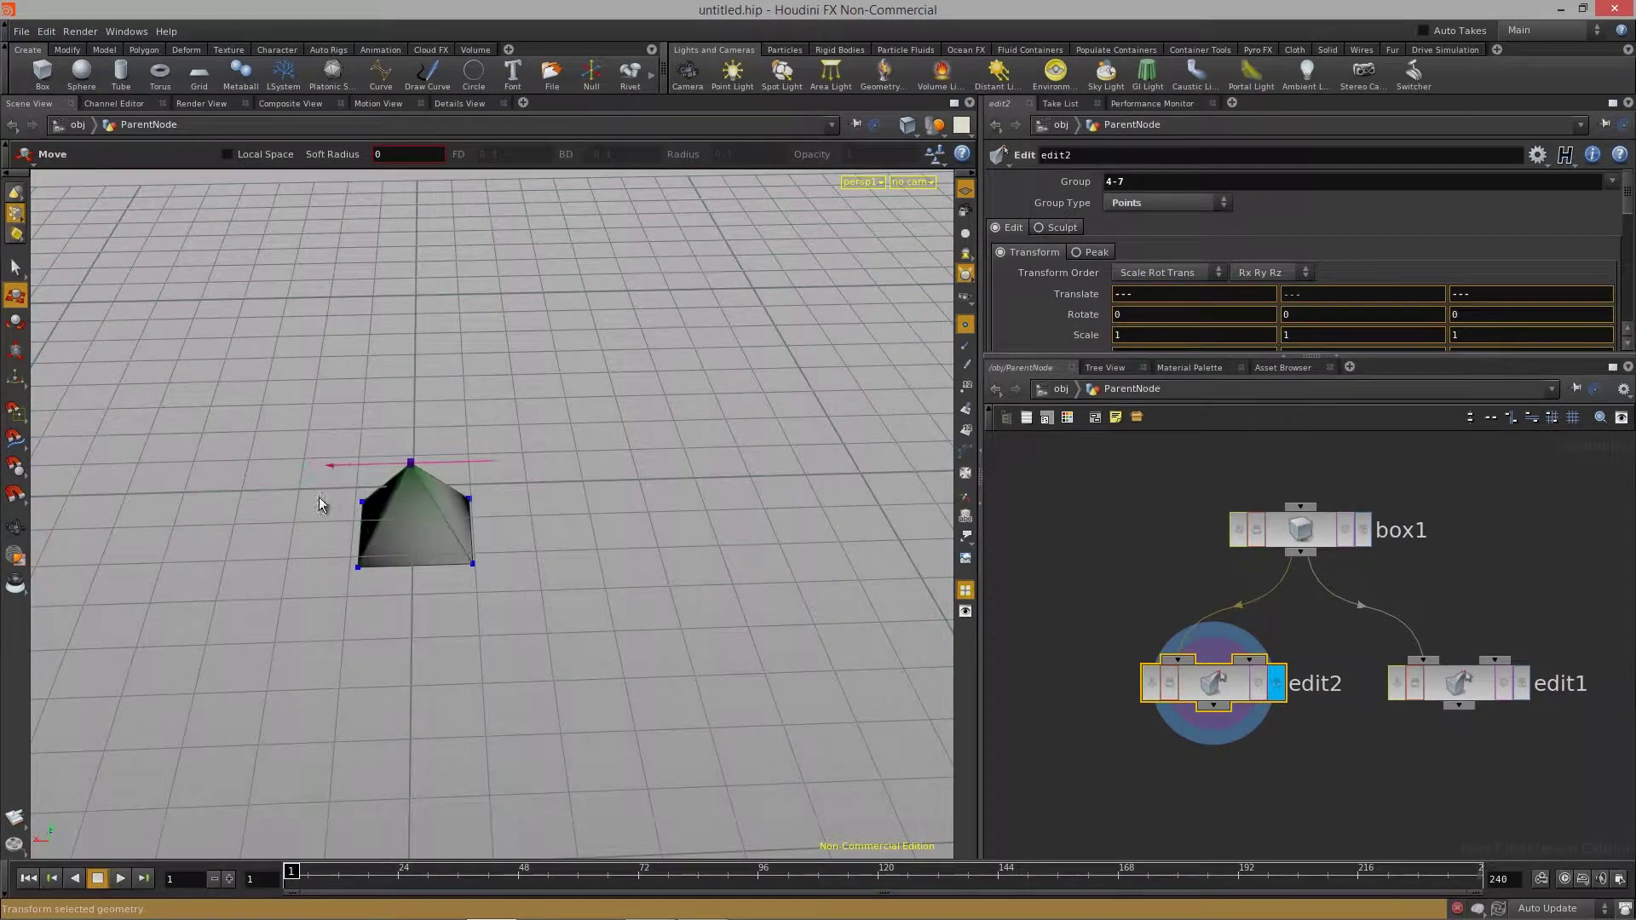
alt+drag(326, 553, 513, 545)
drag(402, 485, 361, 494)
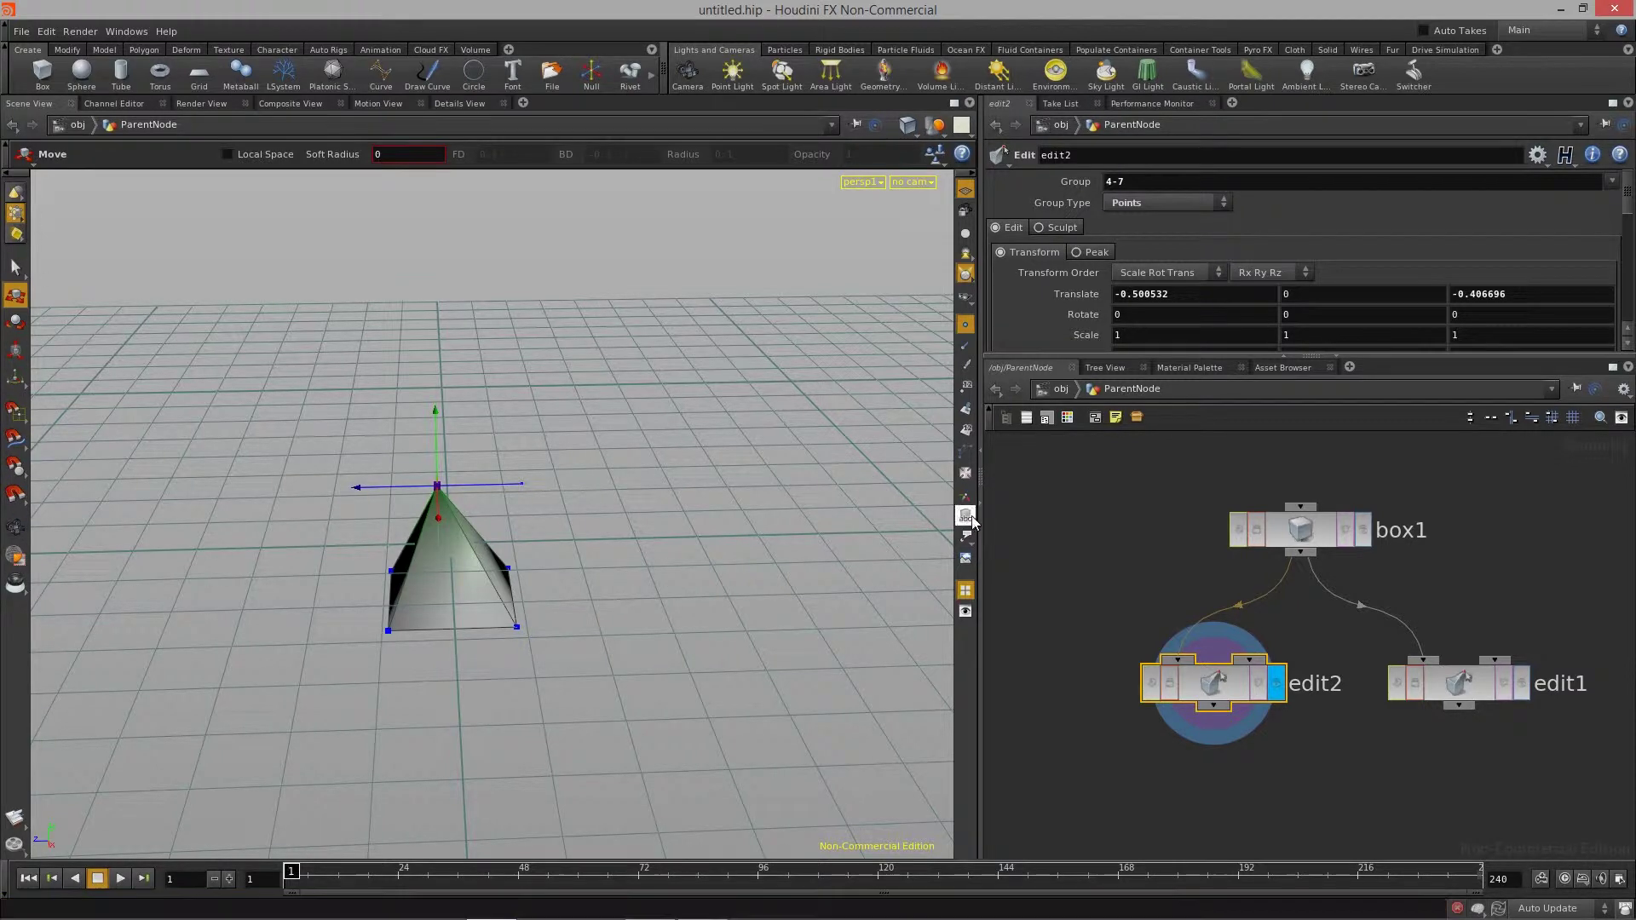
Rearrange the network, spacing edit2 and edit1 on either side below box1
middle_drag(1159, 554, 1175, 555)
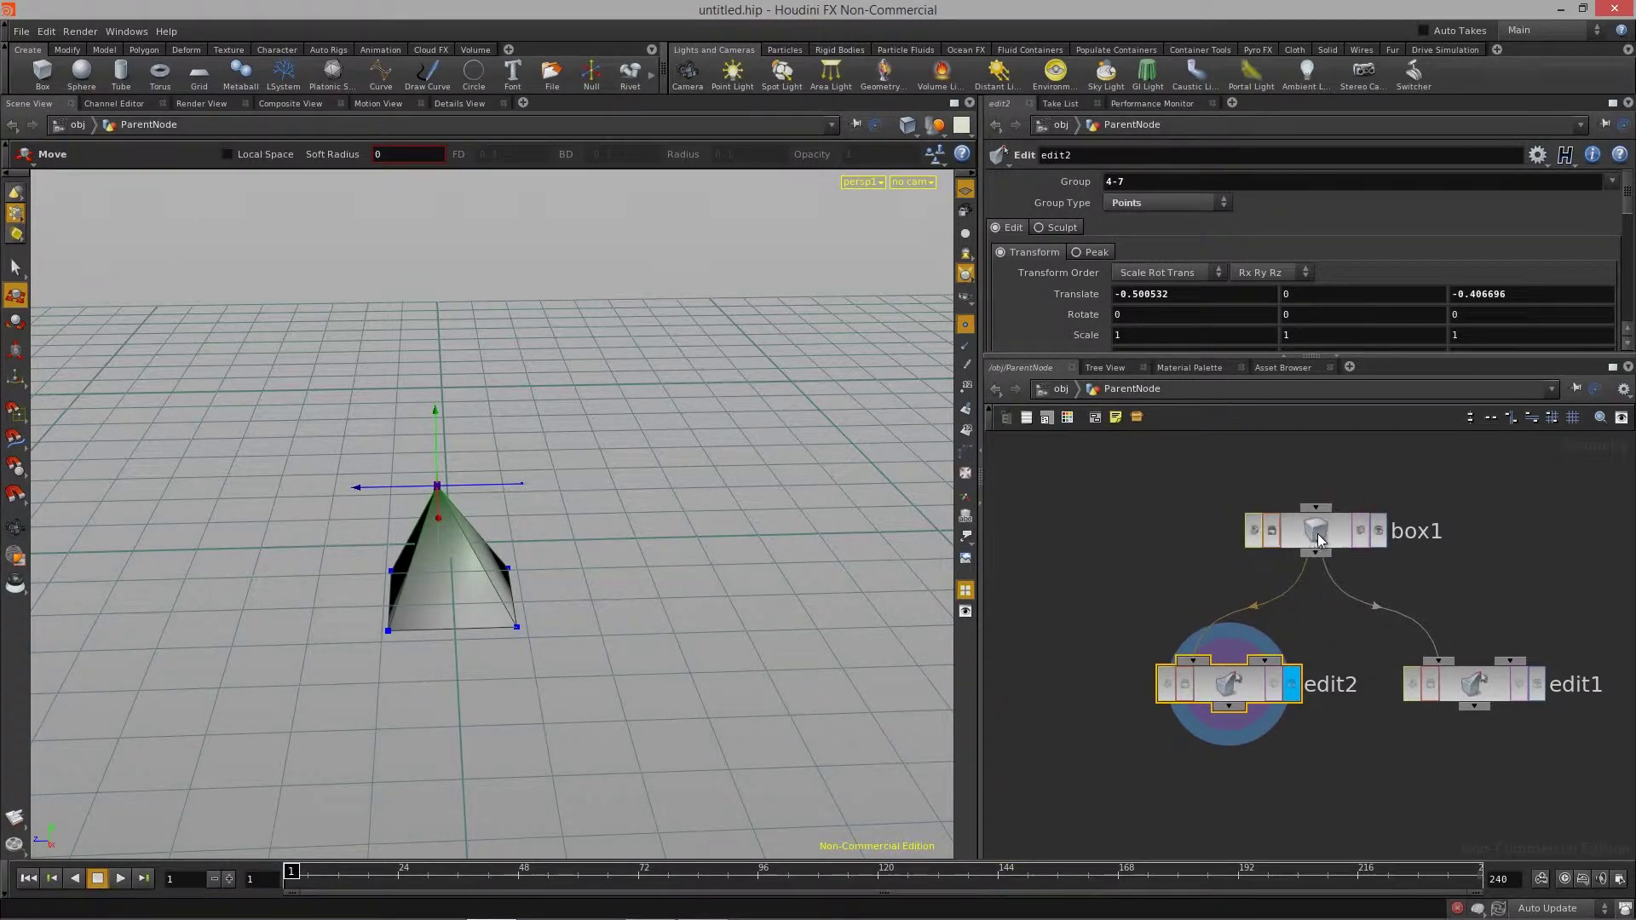
drag(1318, 540, 1326, 540)
drag(1210, 697, 1163, 697)
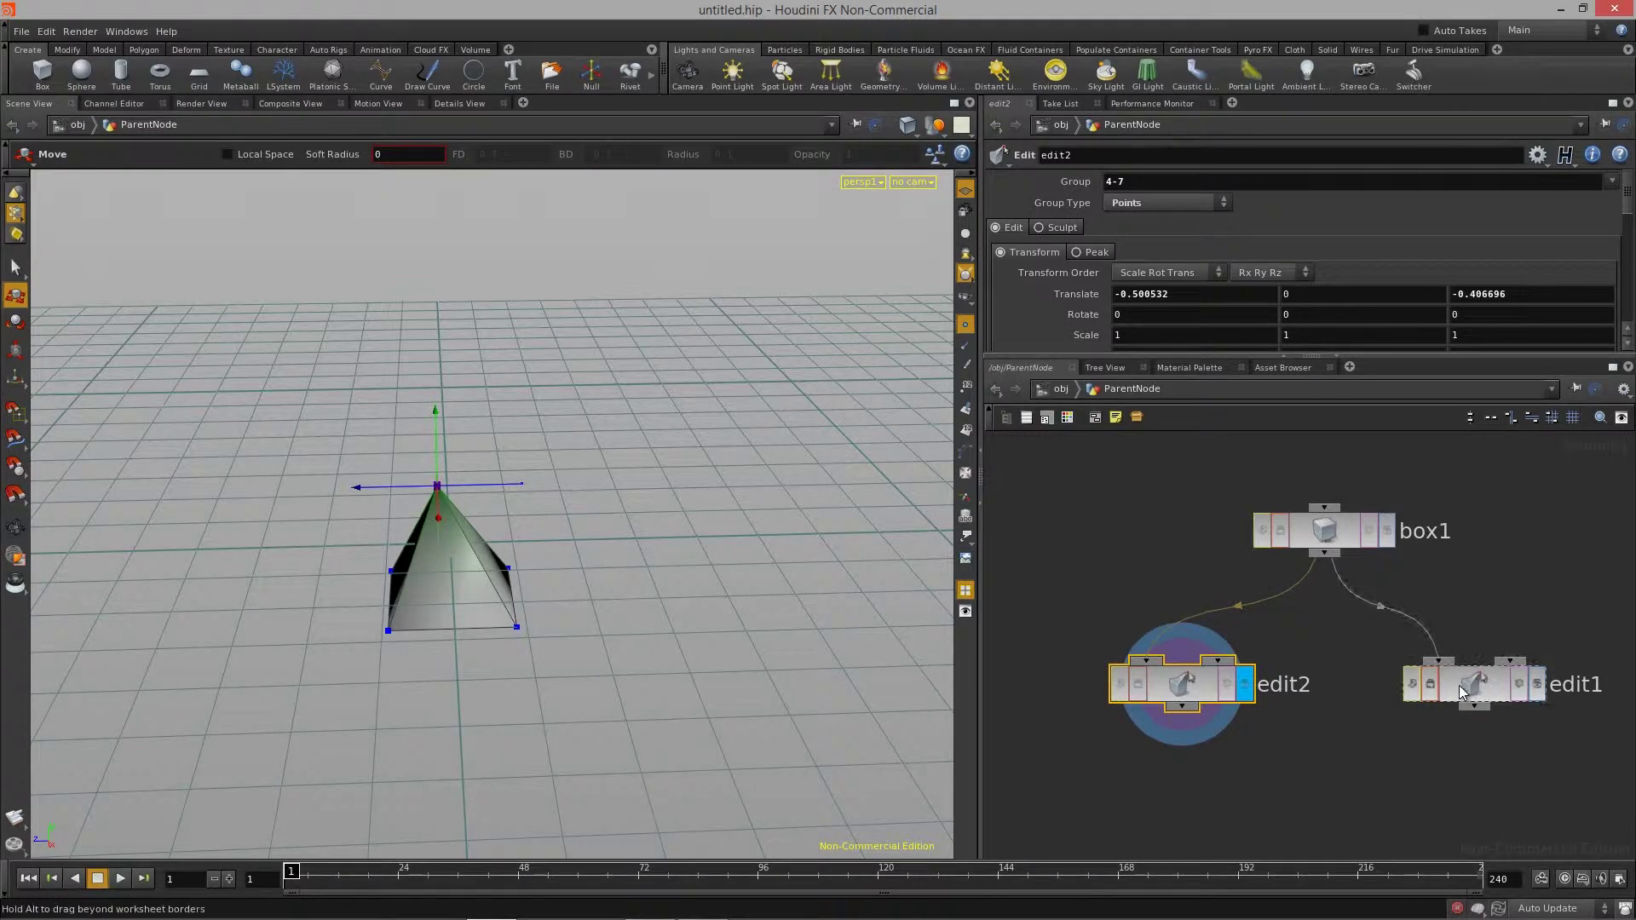
drag(1462, 692, 1441, 692)
middle_drag(1425, 576, 1414, 593)
drag(1322, 557, 1283, 558)
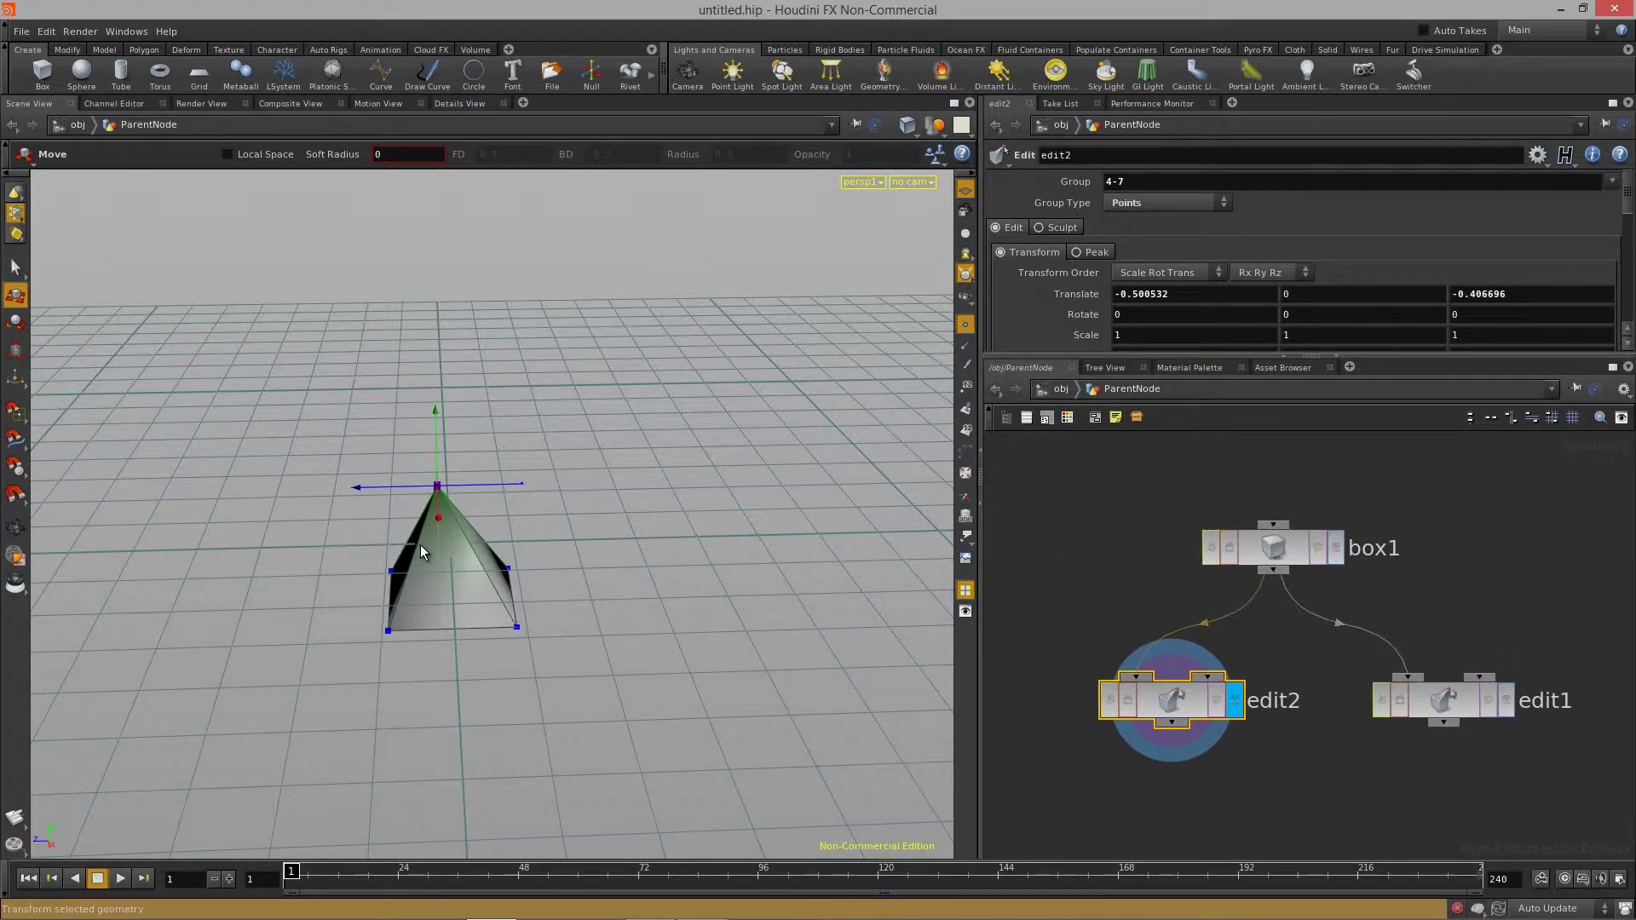
Enlarge the parameter area and compare the parameters of box1, edit1 and edit2
key(Escape)
drag(672, 540, 477, 567)
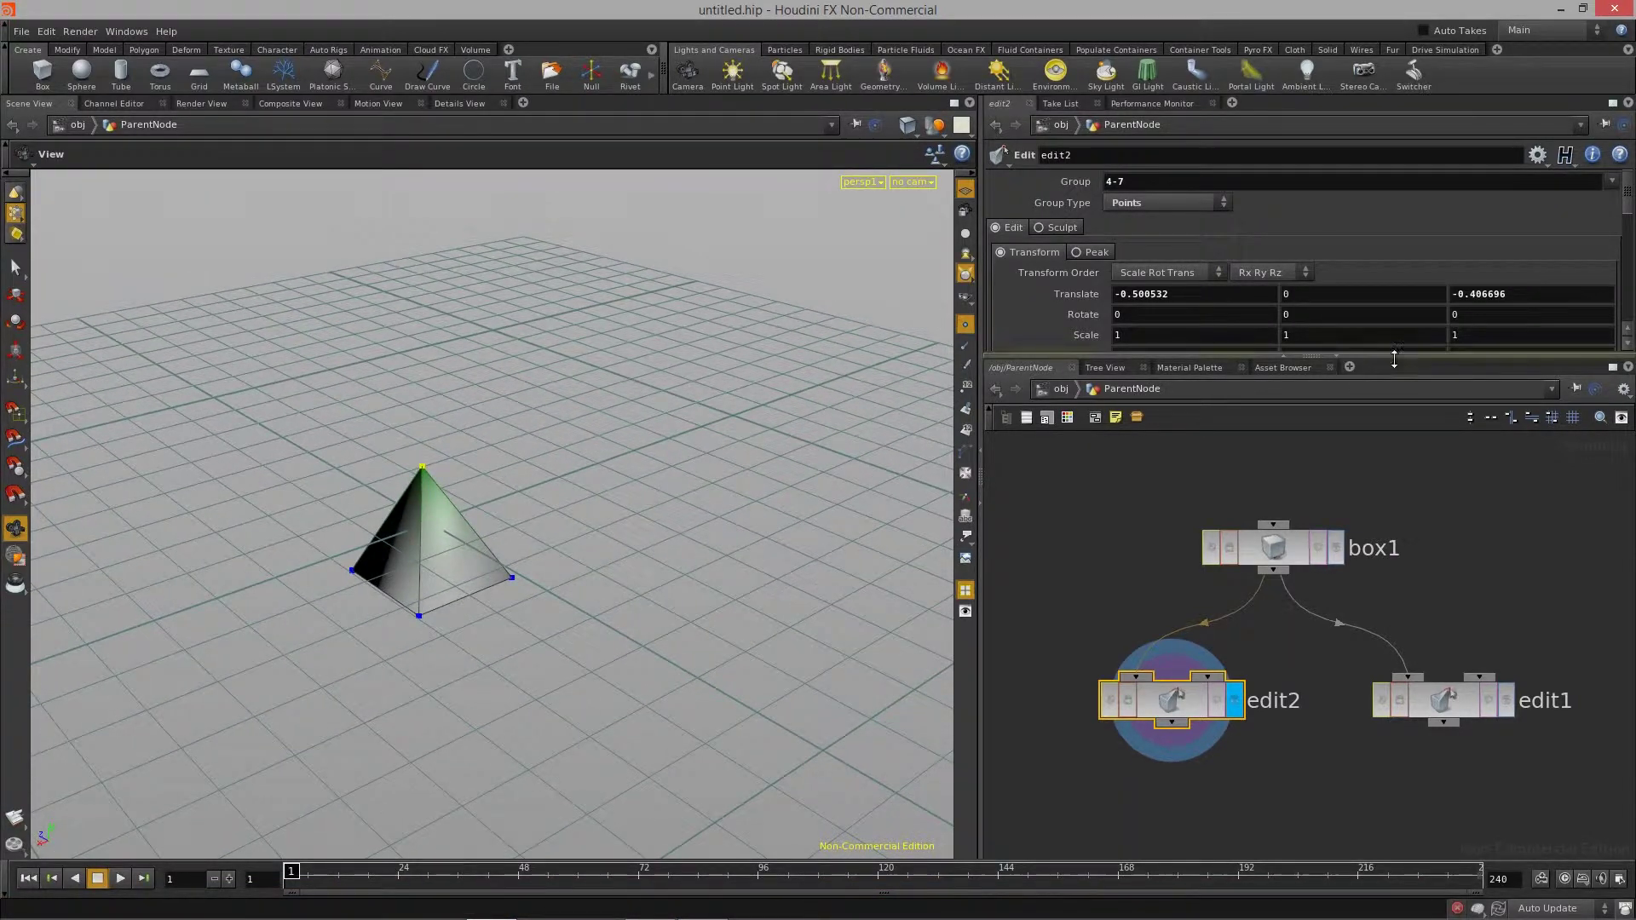
drag(1394, 359, 1394, 442)
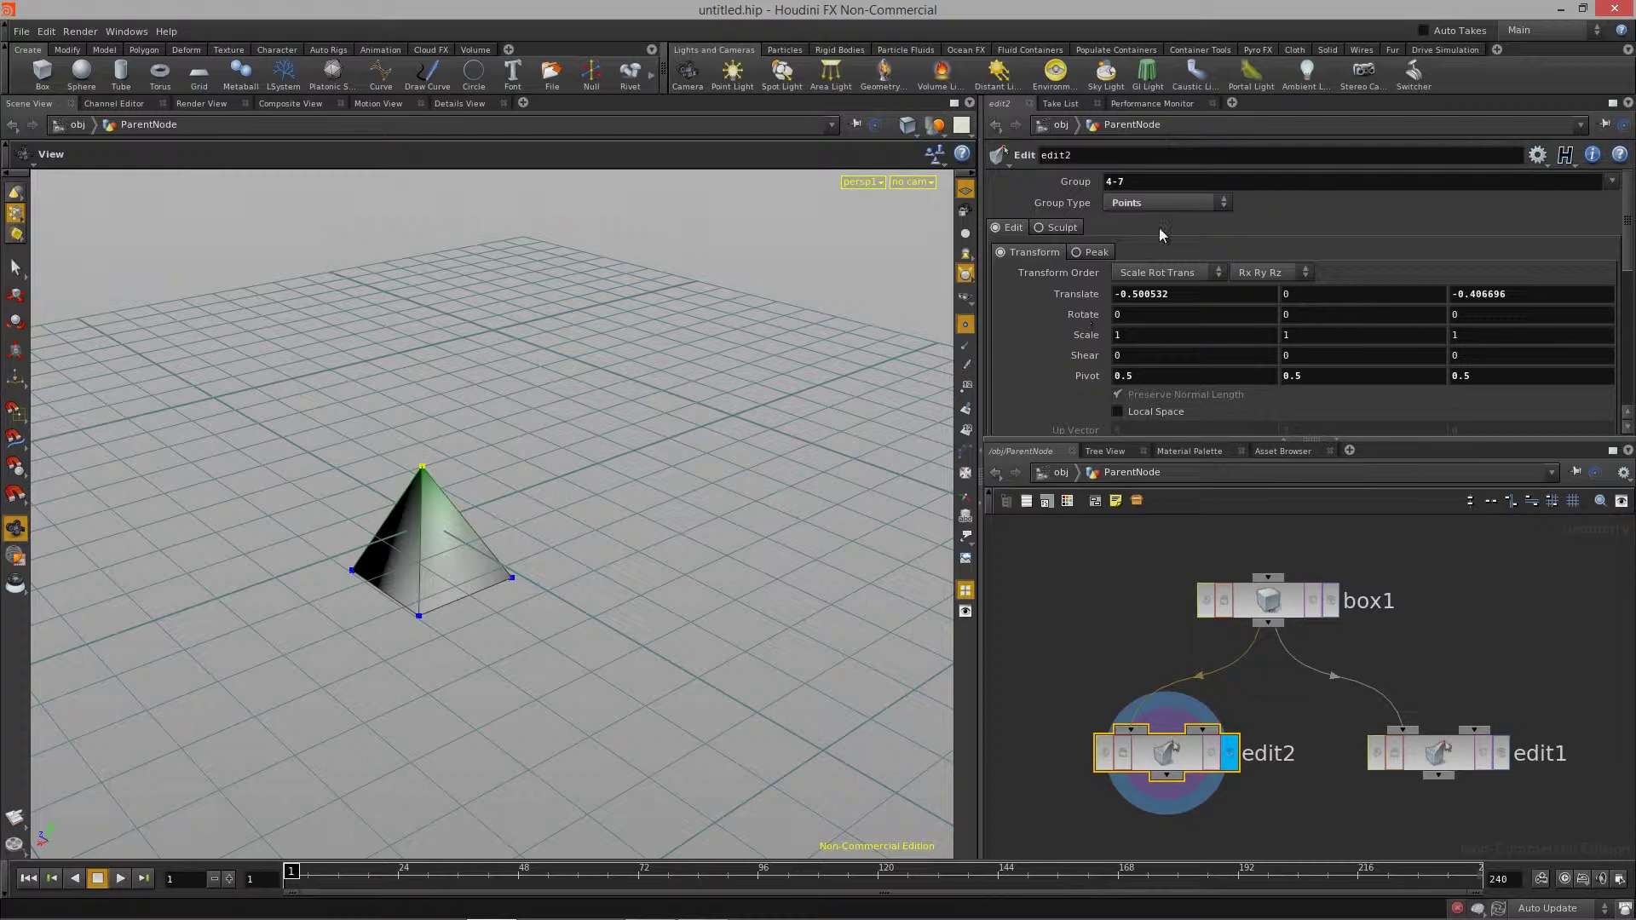
click(1276, 613)
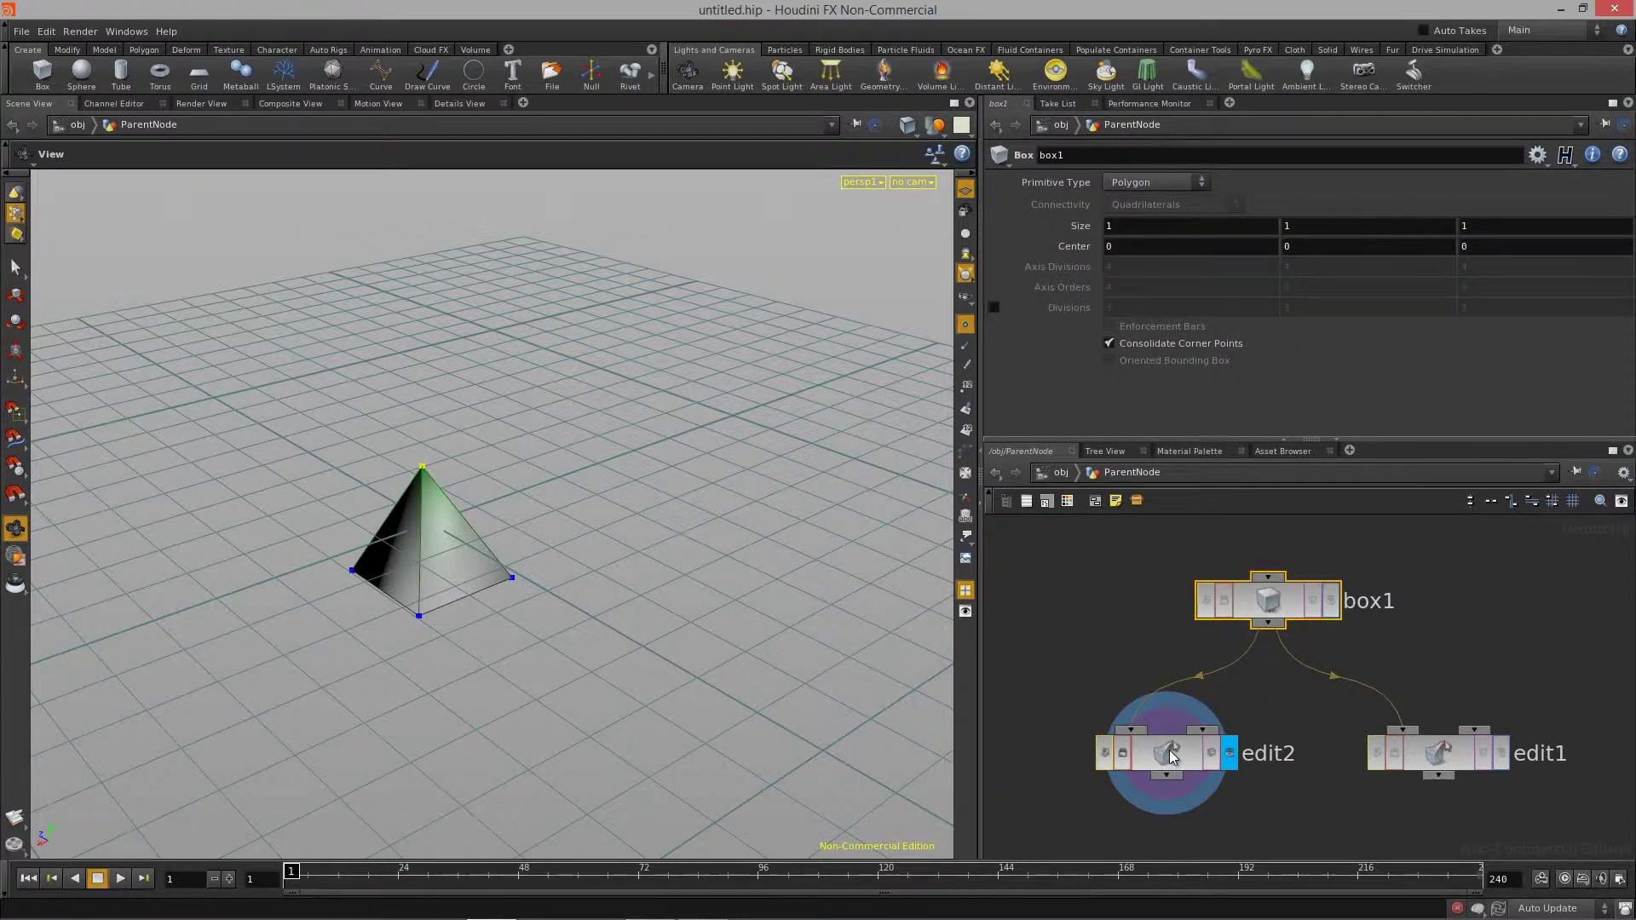
click(1440, 761)
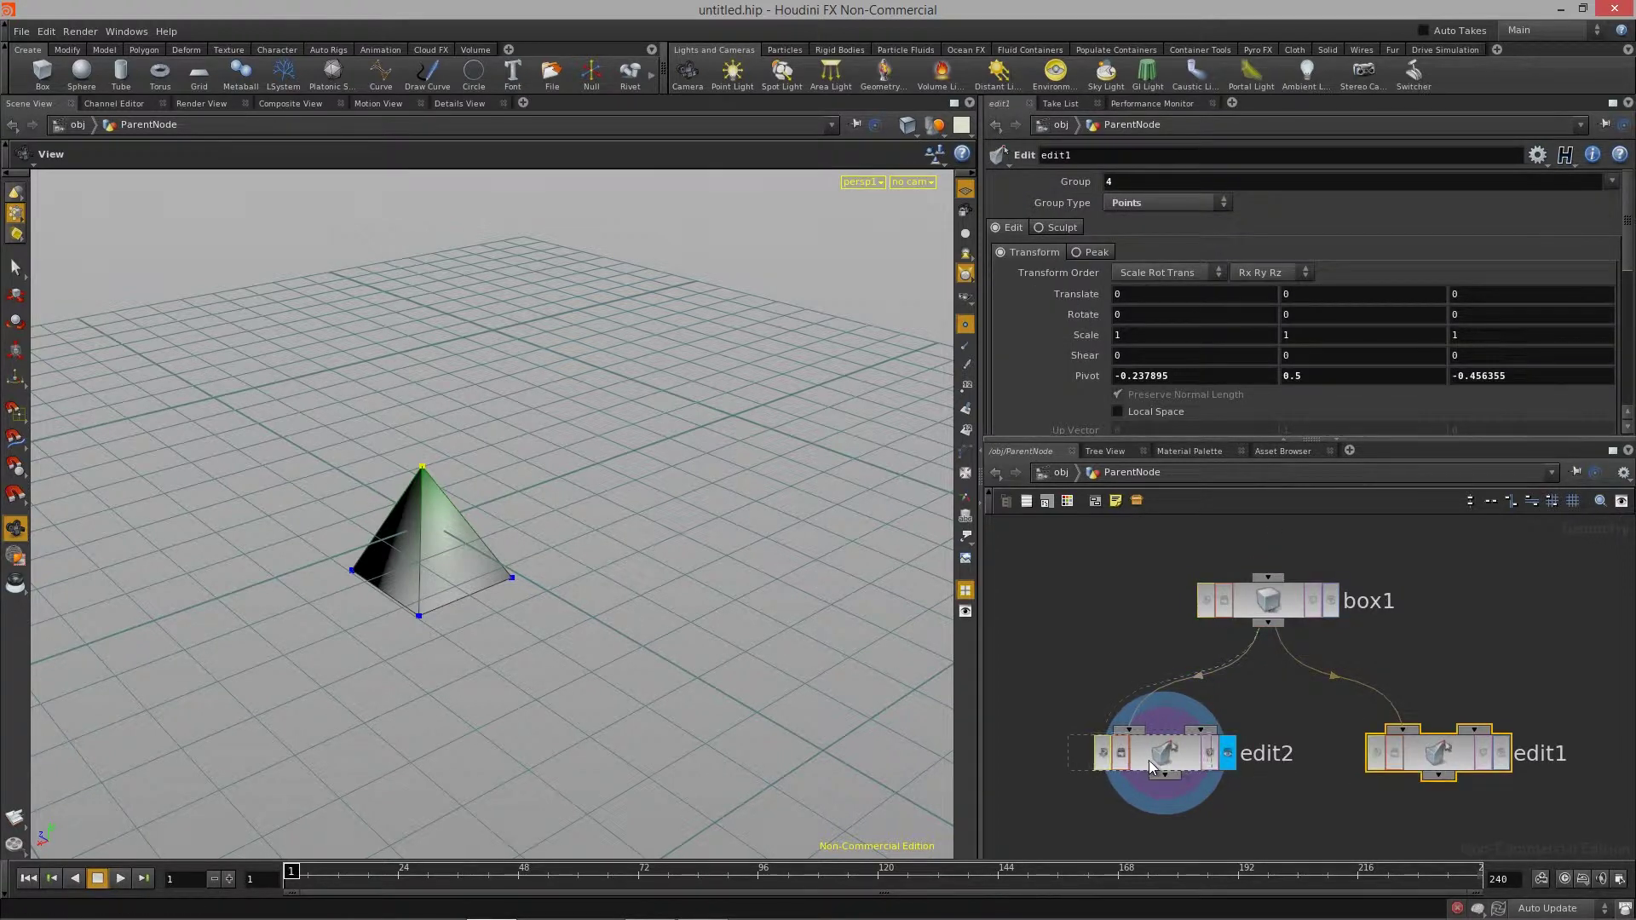
drag(1170, 770, 1143, 769)
drag(1266, 610, 1272, 614)
click(1442, 753)
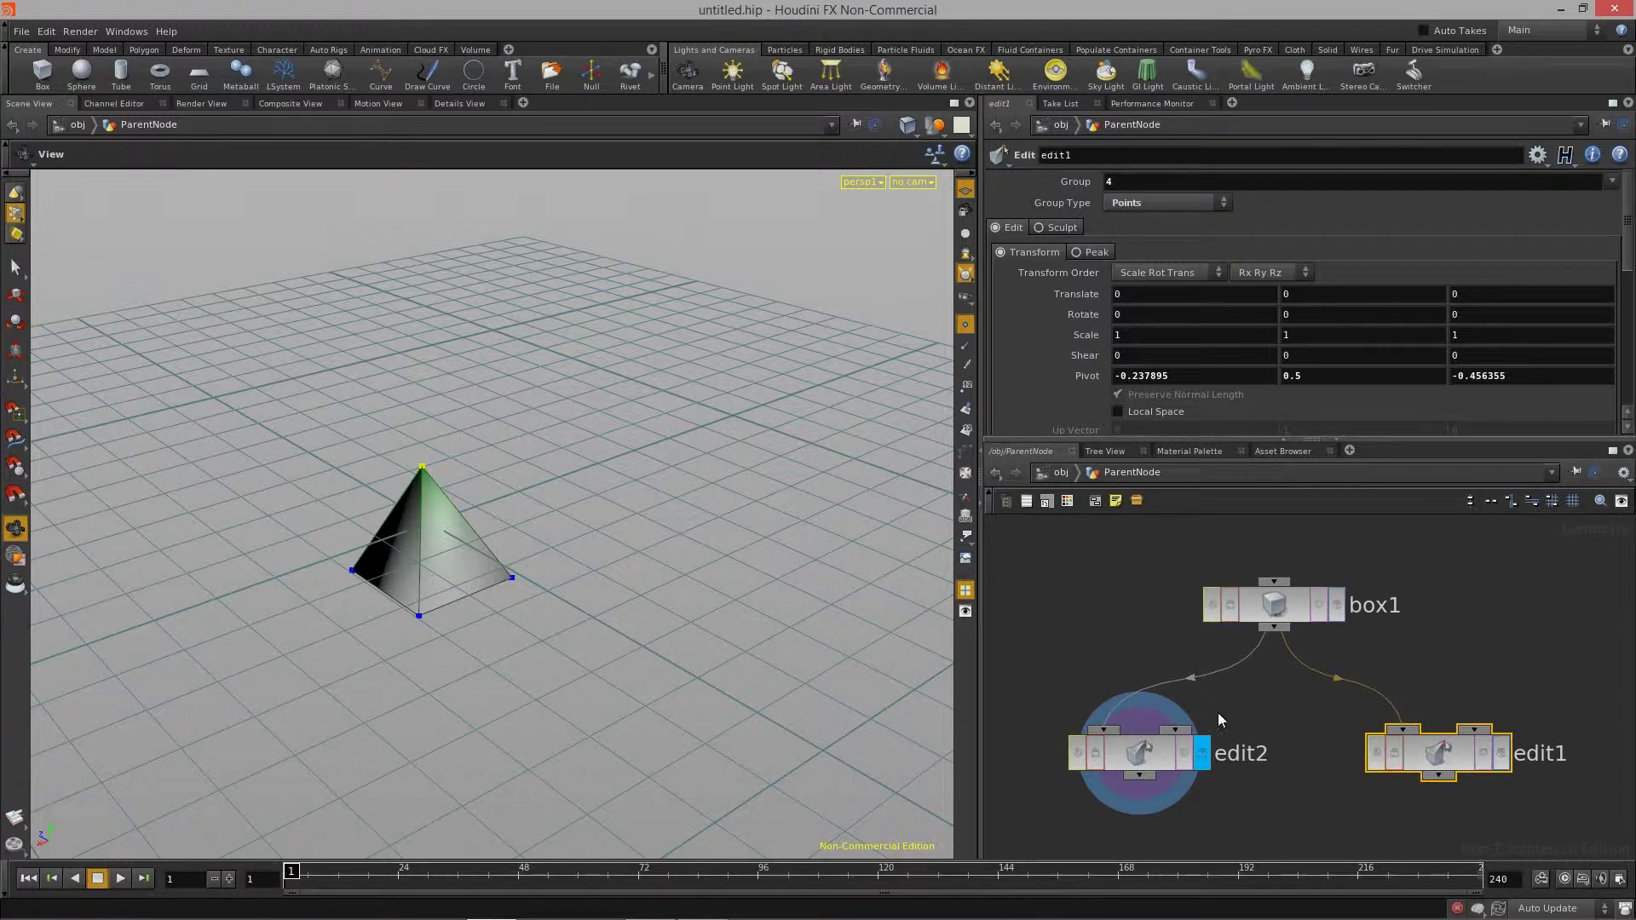
click(1142, 754)
Display box1 and set its Y size to 2.8
click(1274, 606)
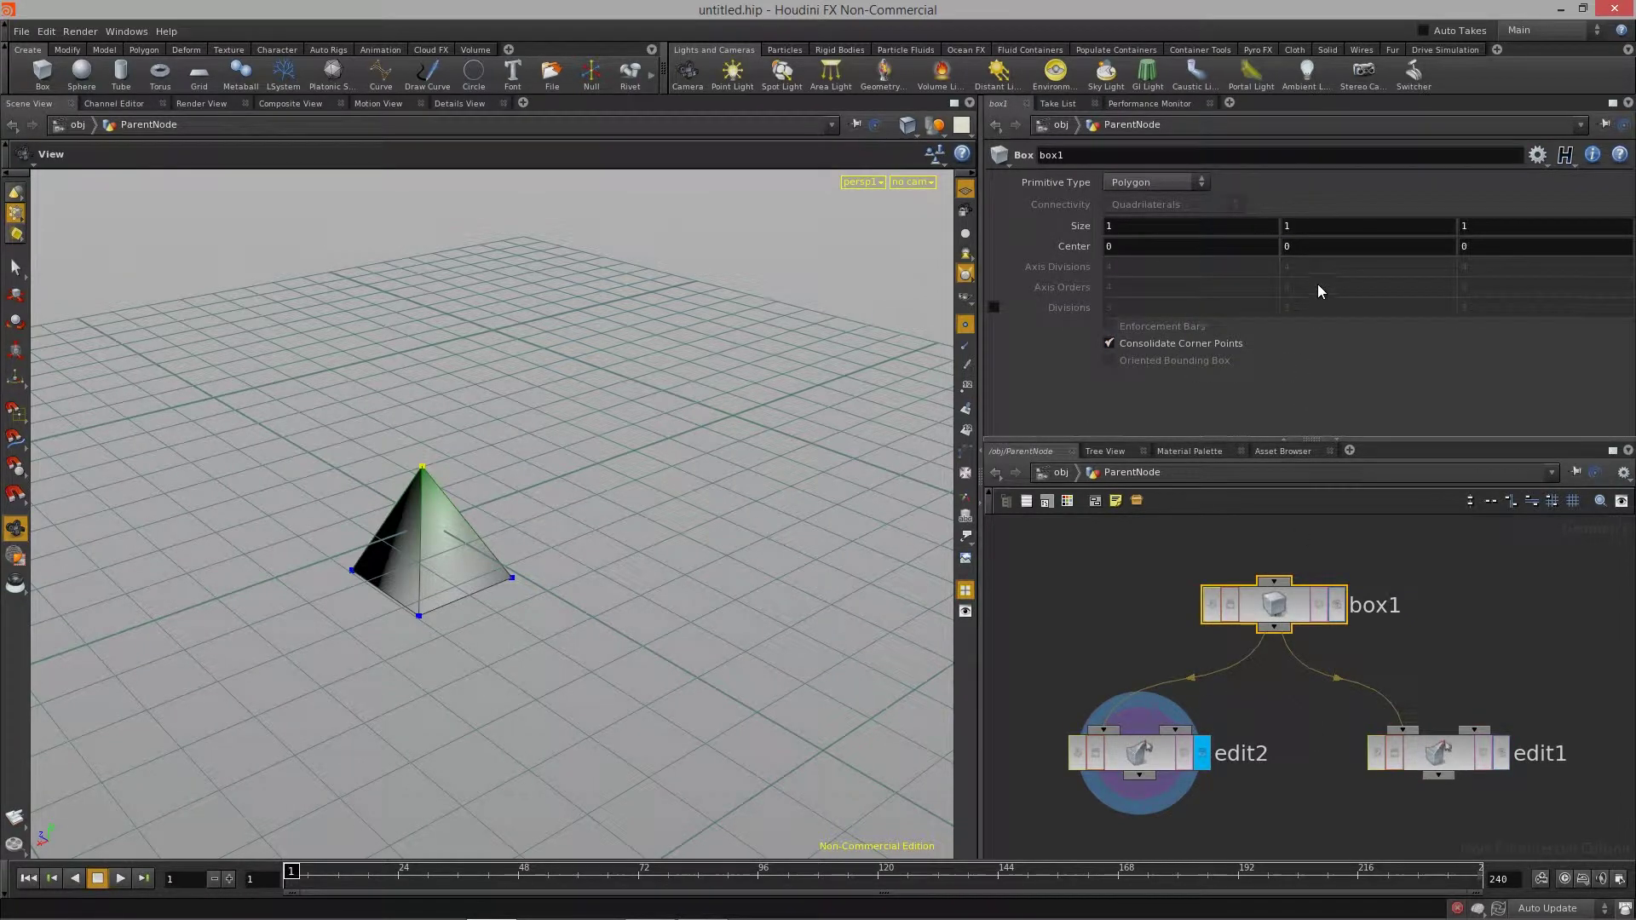
click(1337, 613)
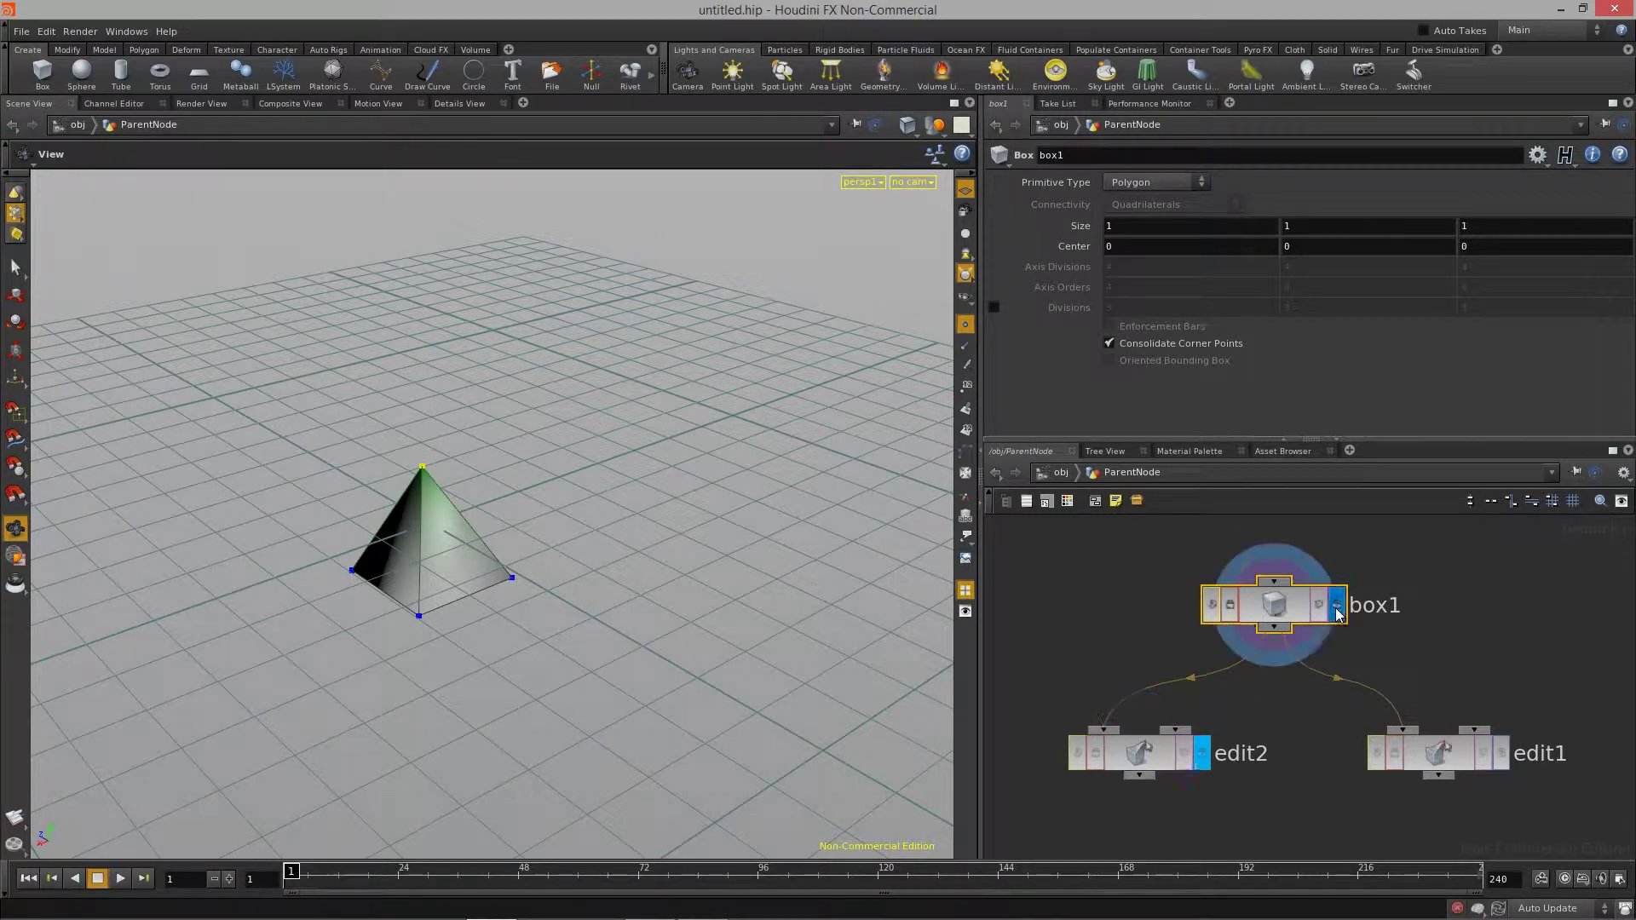
drag(1278, 617, 1285, 619)
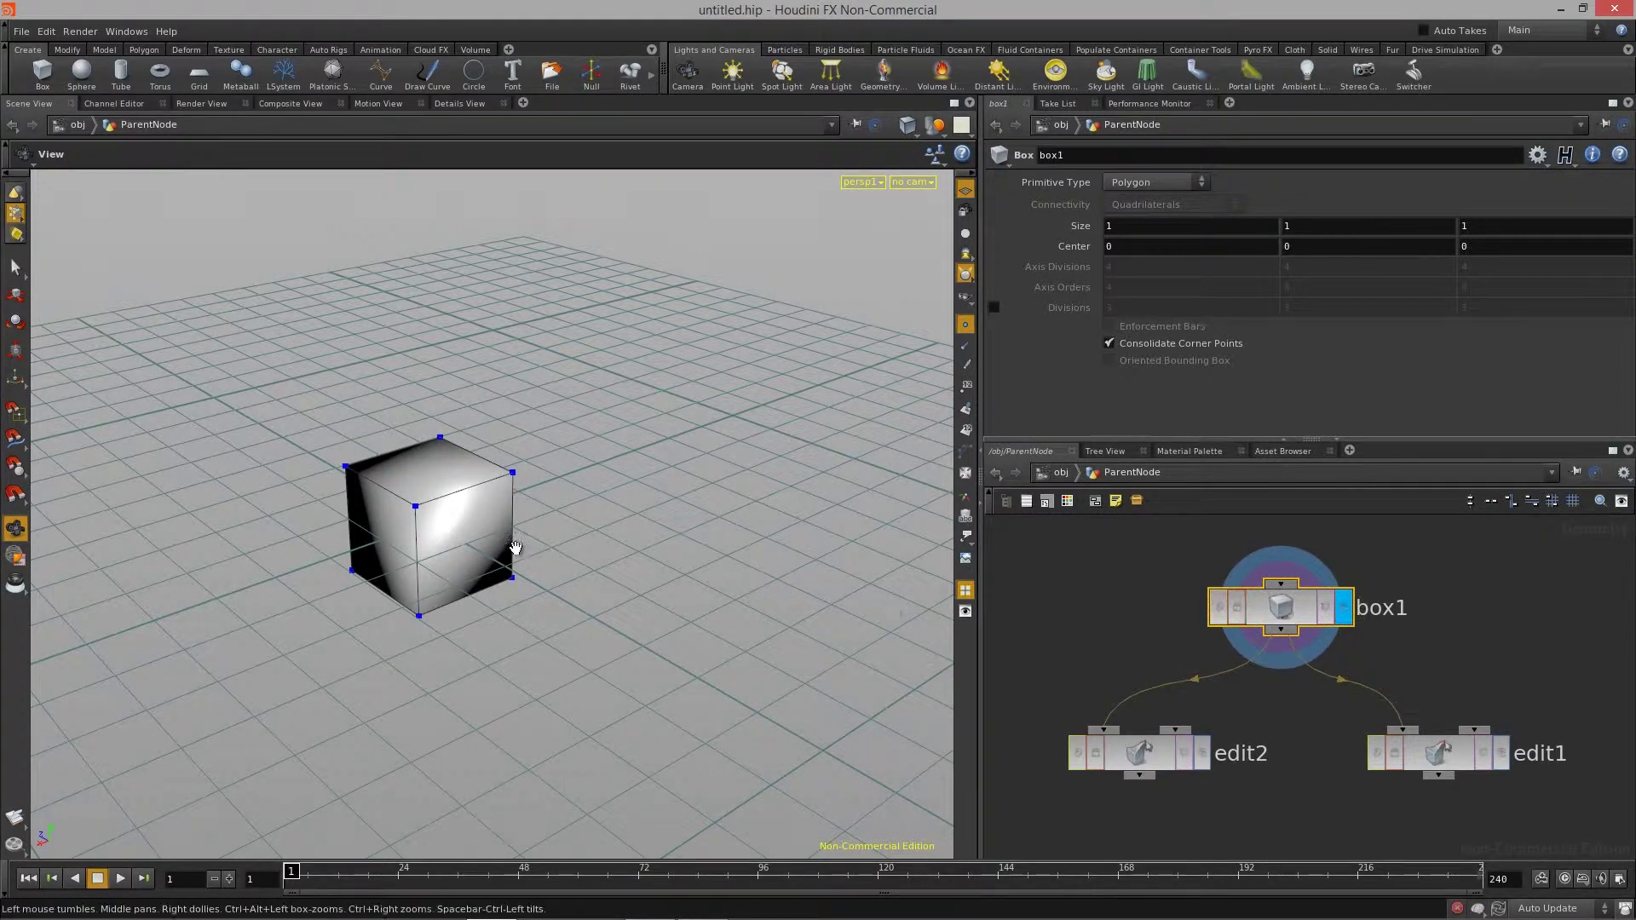
drag(563, 518, 545, 482)
middle_drag(1328, 227, 1220, 244)
scroll(530, 468, down, 5)
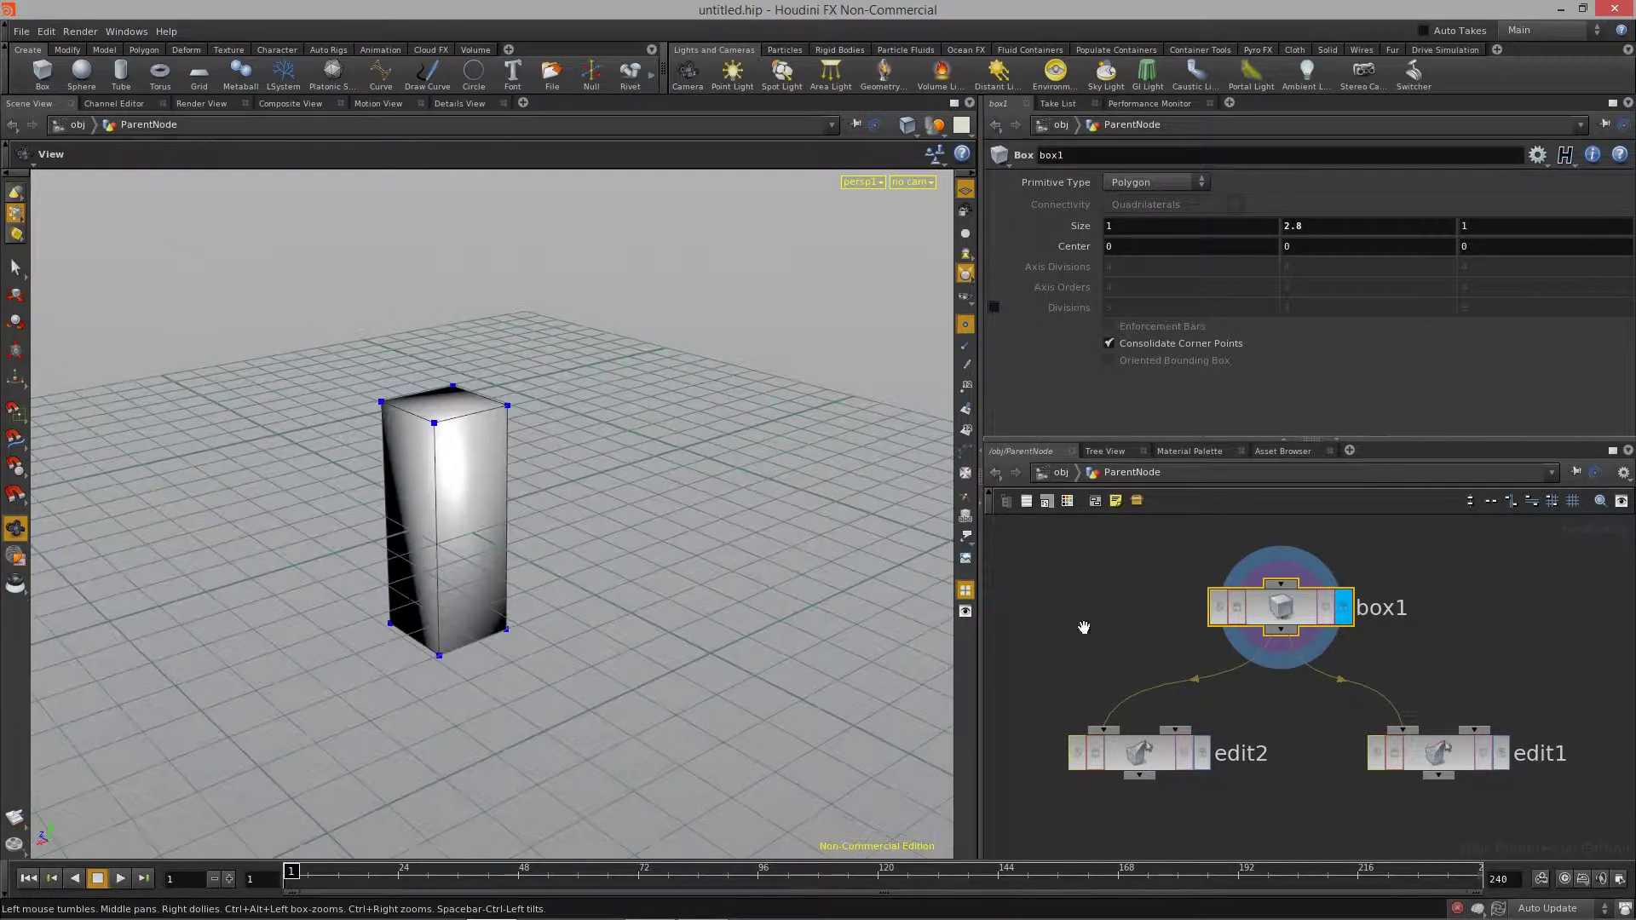
Display edit2 and edit1 in turn and examine how the taller box affects each branch
click(1201, 752)
drag(559, 562, 643, 320)
drag(717, 530, 588, 524)
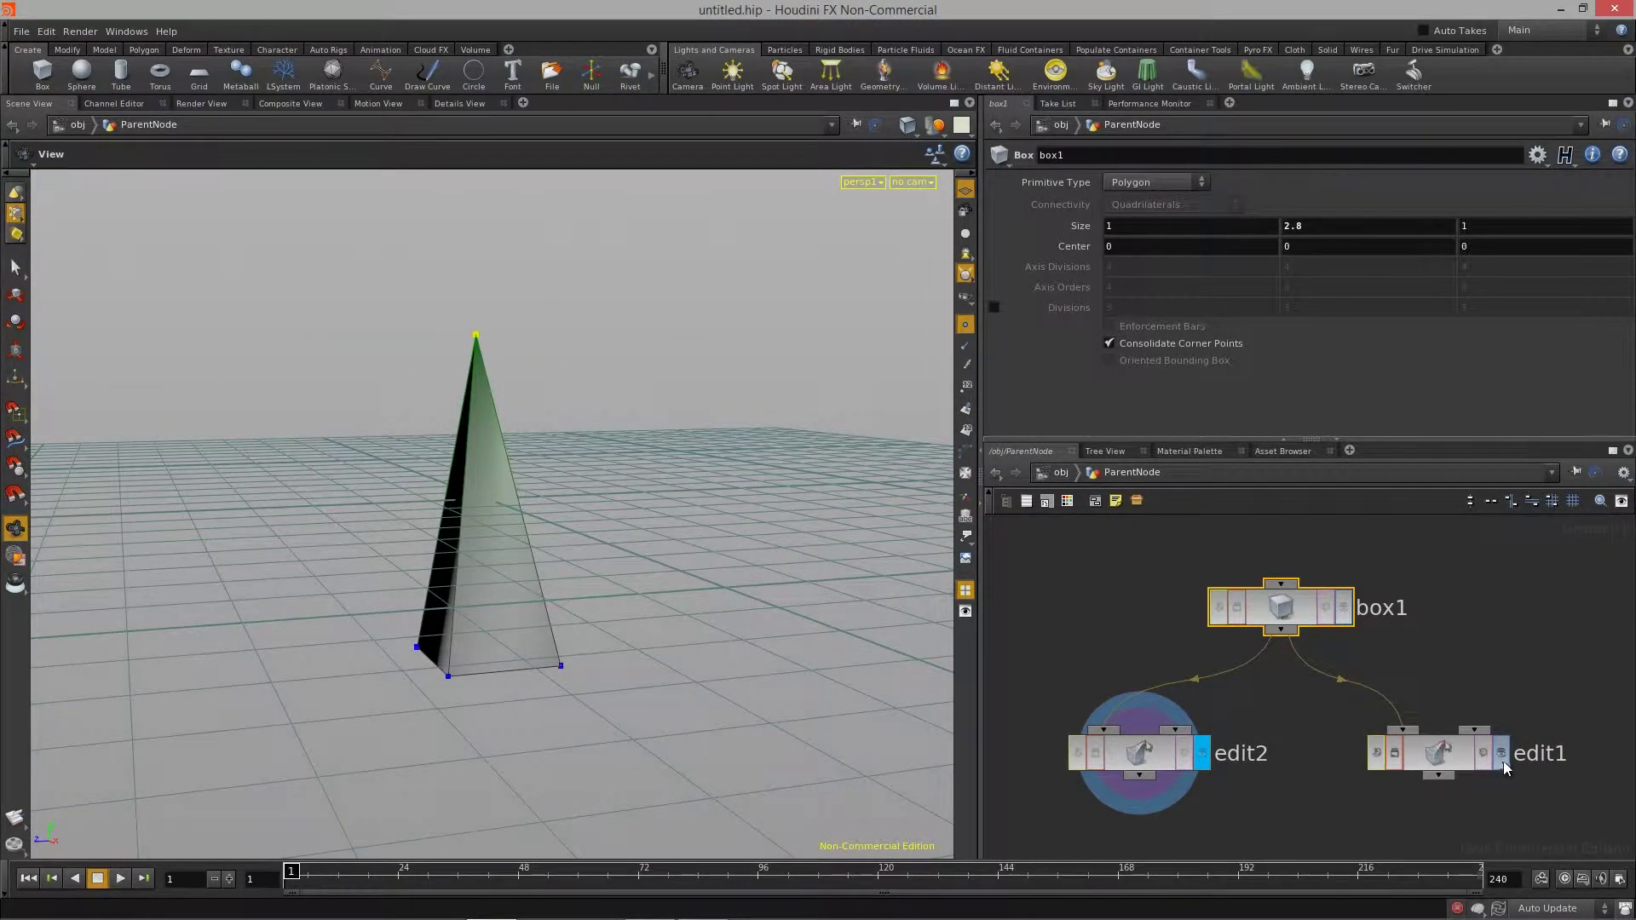
click(1500, 753)
drag(409, 519, 531, 502)
click(1442, 758)
drag(545, 499, 469, 523)
drag(460, 439, 709, 537)
Set box1's size to 2.4 in X, 1.7 in Y and 2.8 in Z while edit1 is displayed
click(1279, 609)
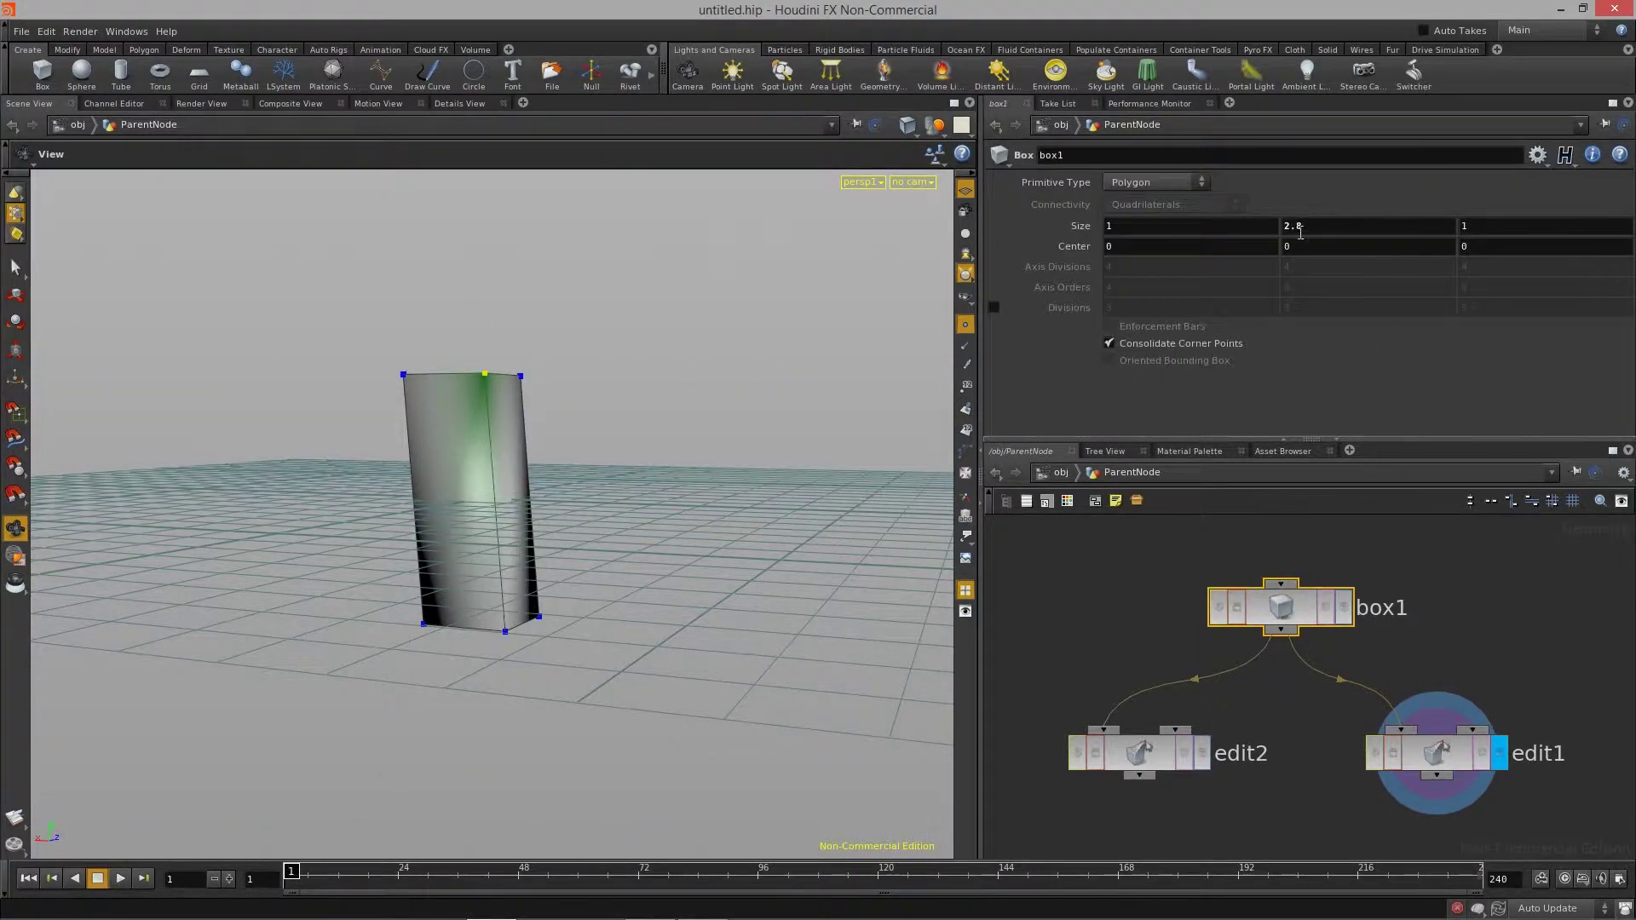
mouse_move(1301, 228)
middle_down()
mouse_move(1358, 225)
mouse_move(1123, 237)
mouse_move(1383, 234)
mouse_move(1143, 235)
mouse_move(1304, 229)
middle_up()
middle_drag(1180, 226, 1299, 229)
drag(585, 433, 478, 478)
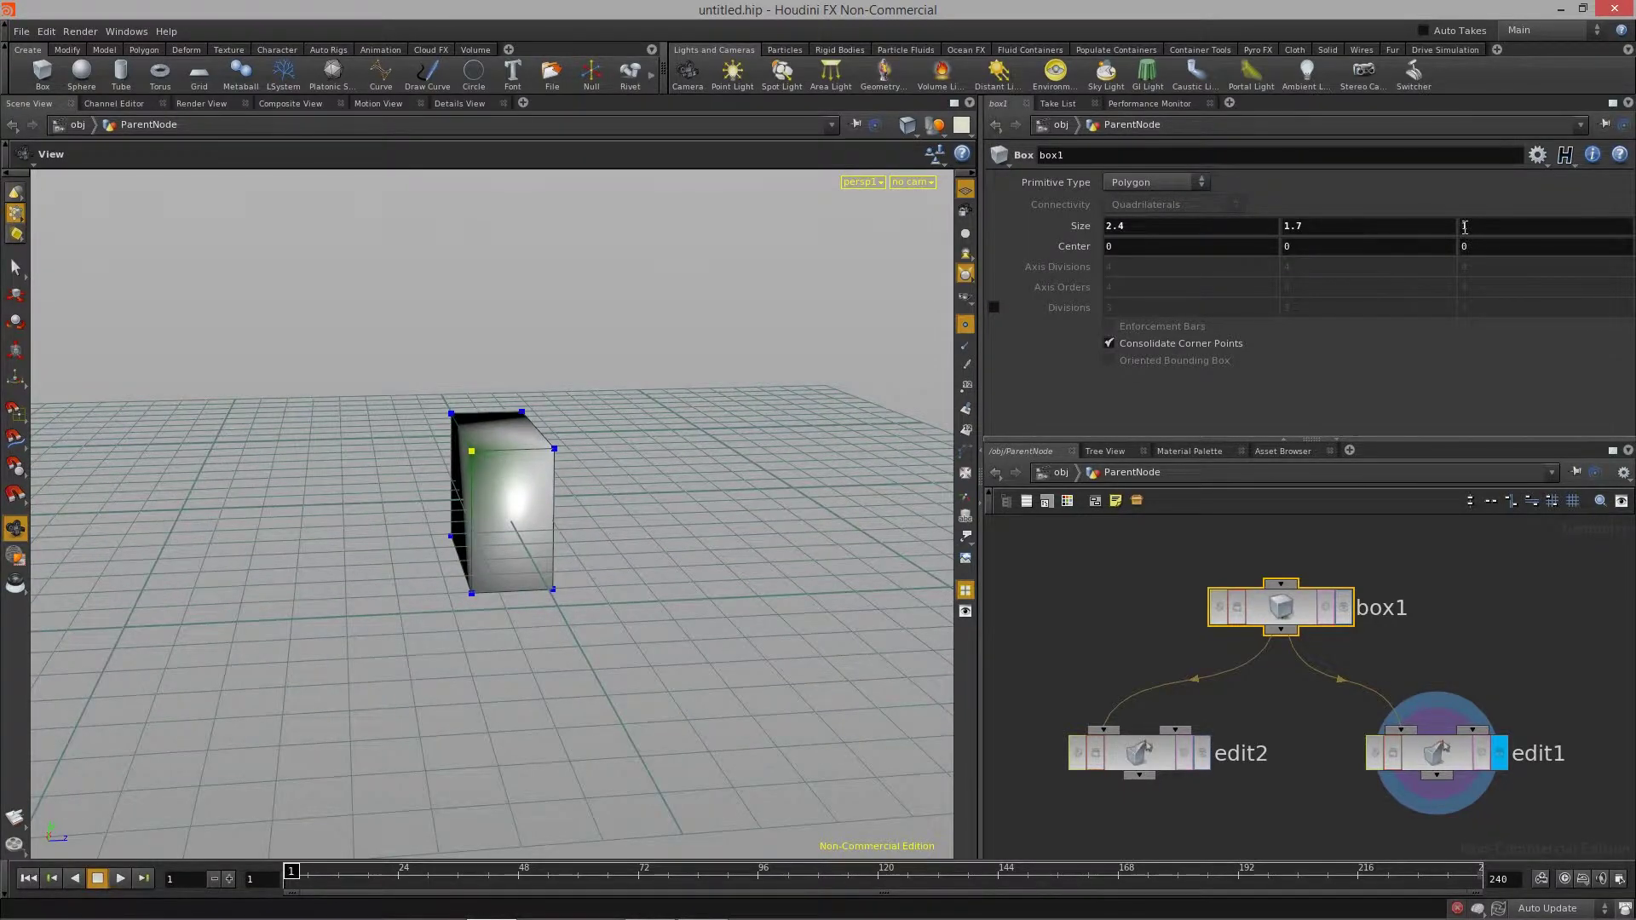
middle_drag(1465, 227, 1618, 237)
drag(621, 474, 482, 526)
drag(1275, 610, 1271, 602)
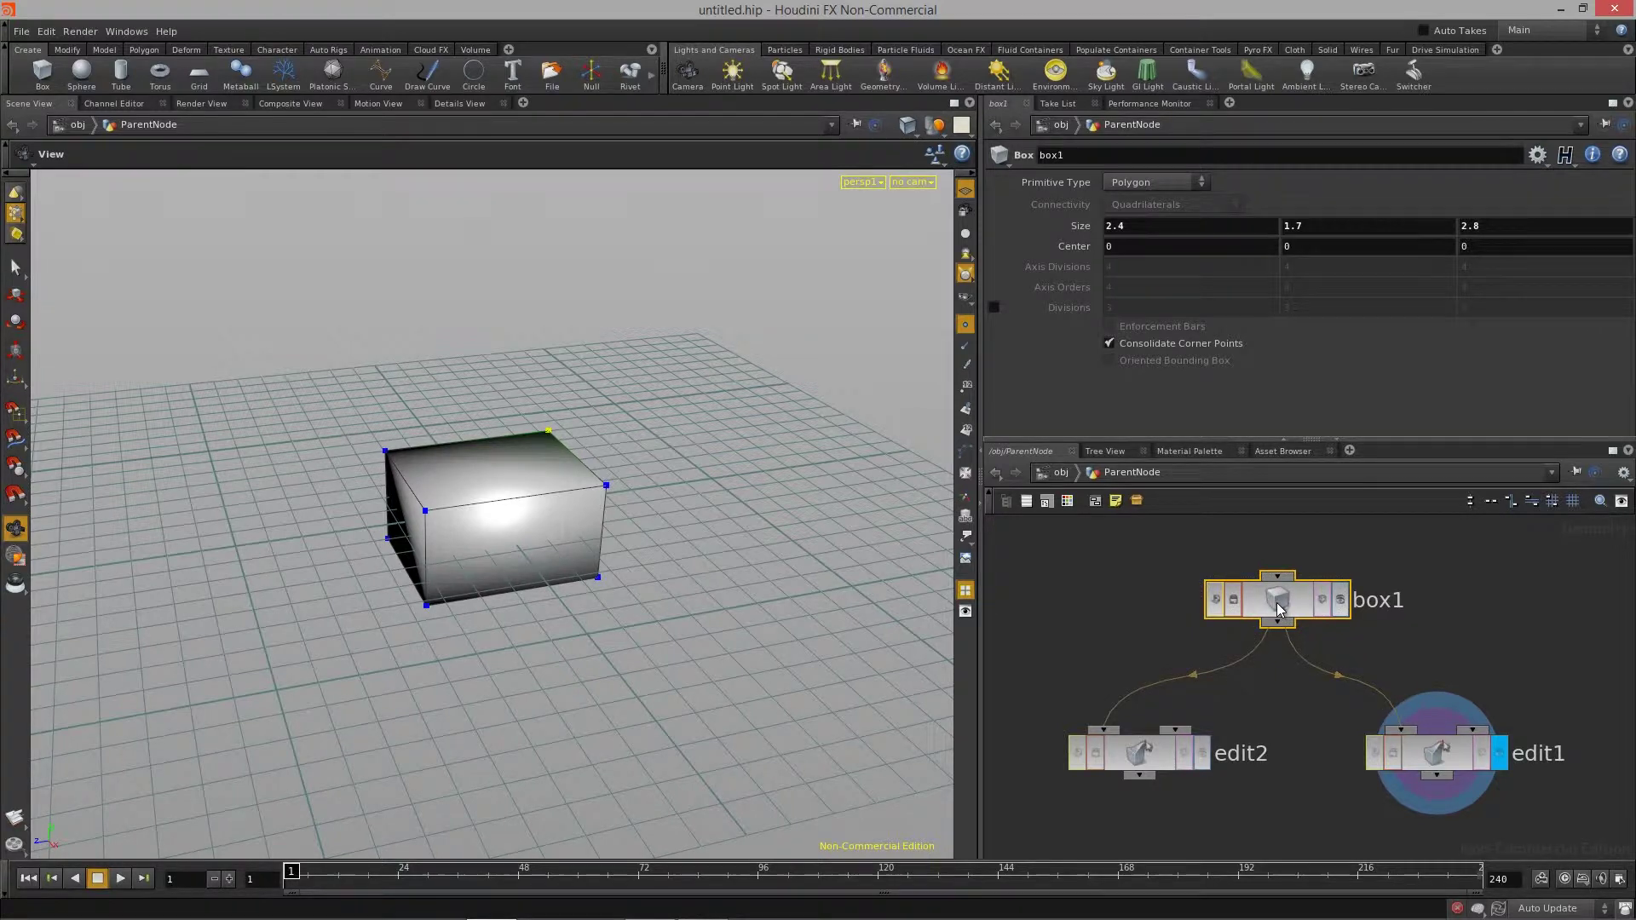
drag(706, 541, 613, 545)
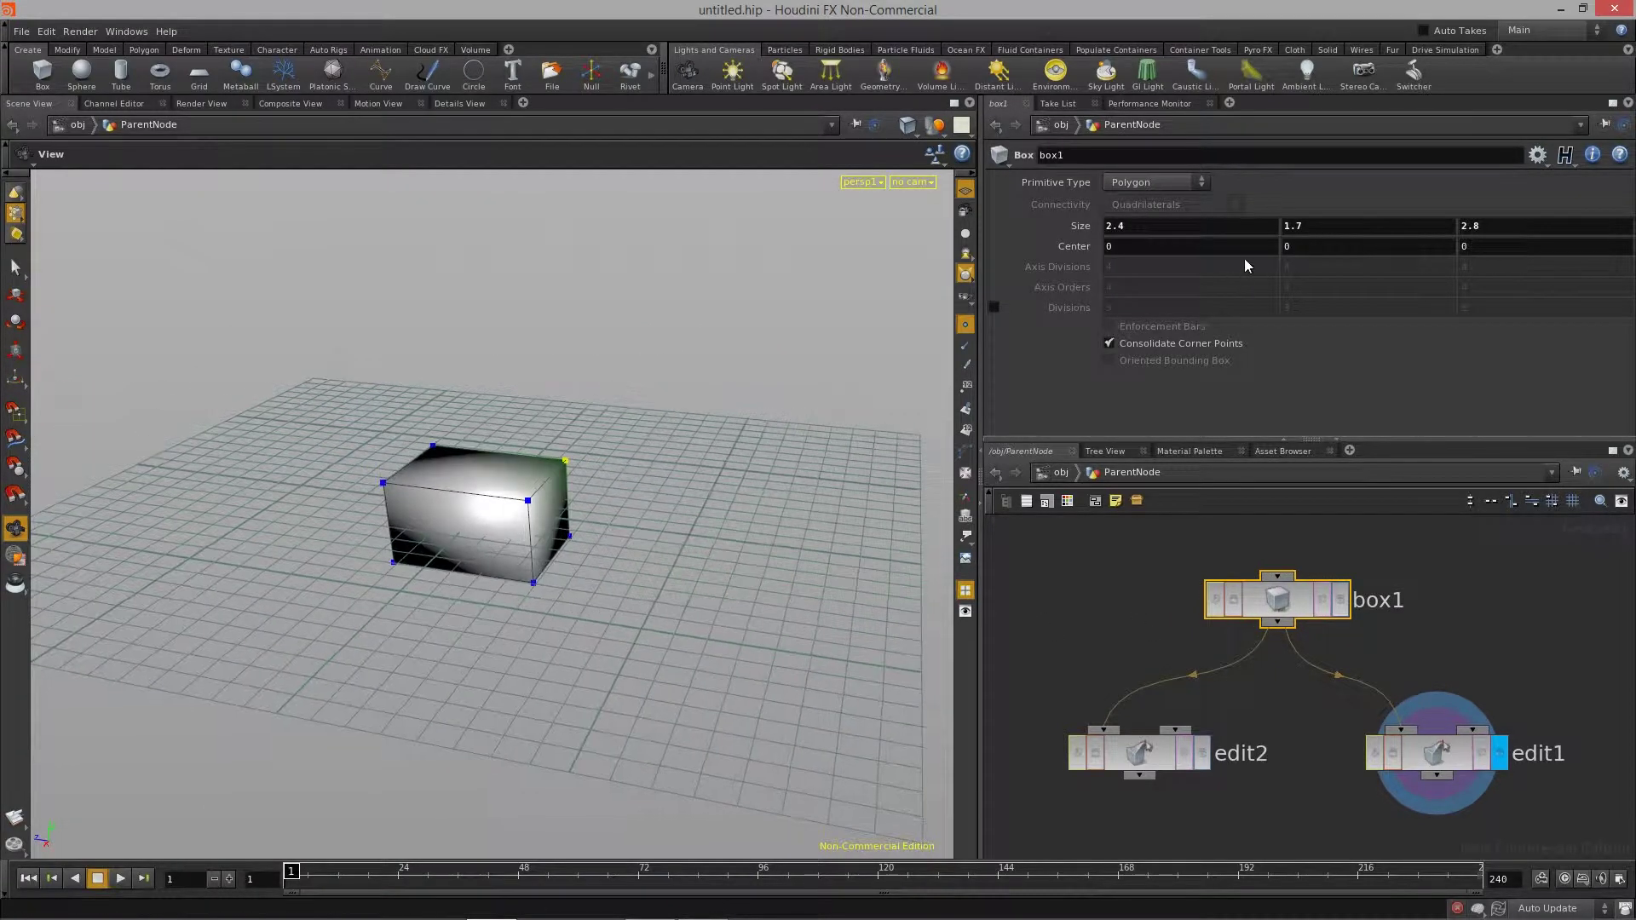
Examine the transform, pivot and soft radius parameters of edit1 and edit2, and view the displayed box from other sides
click(1419, 751)
scroll(1230, 322, down, 3)
scroll(1227, 331, up, 3)
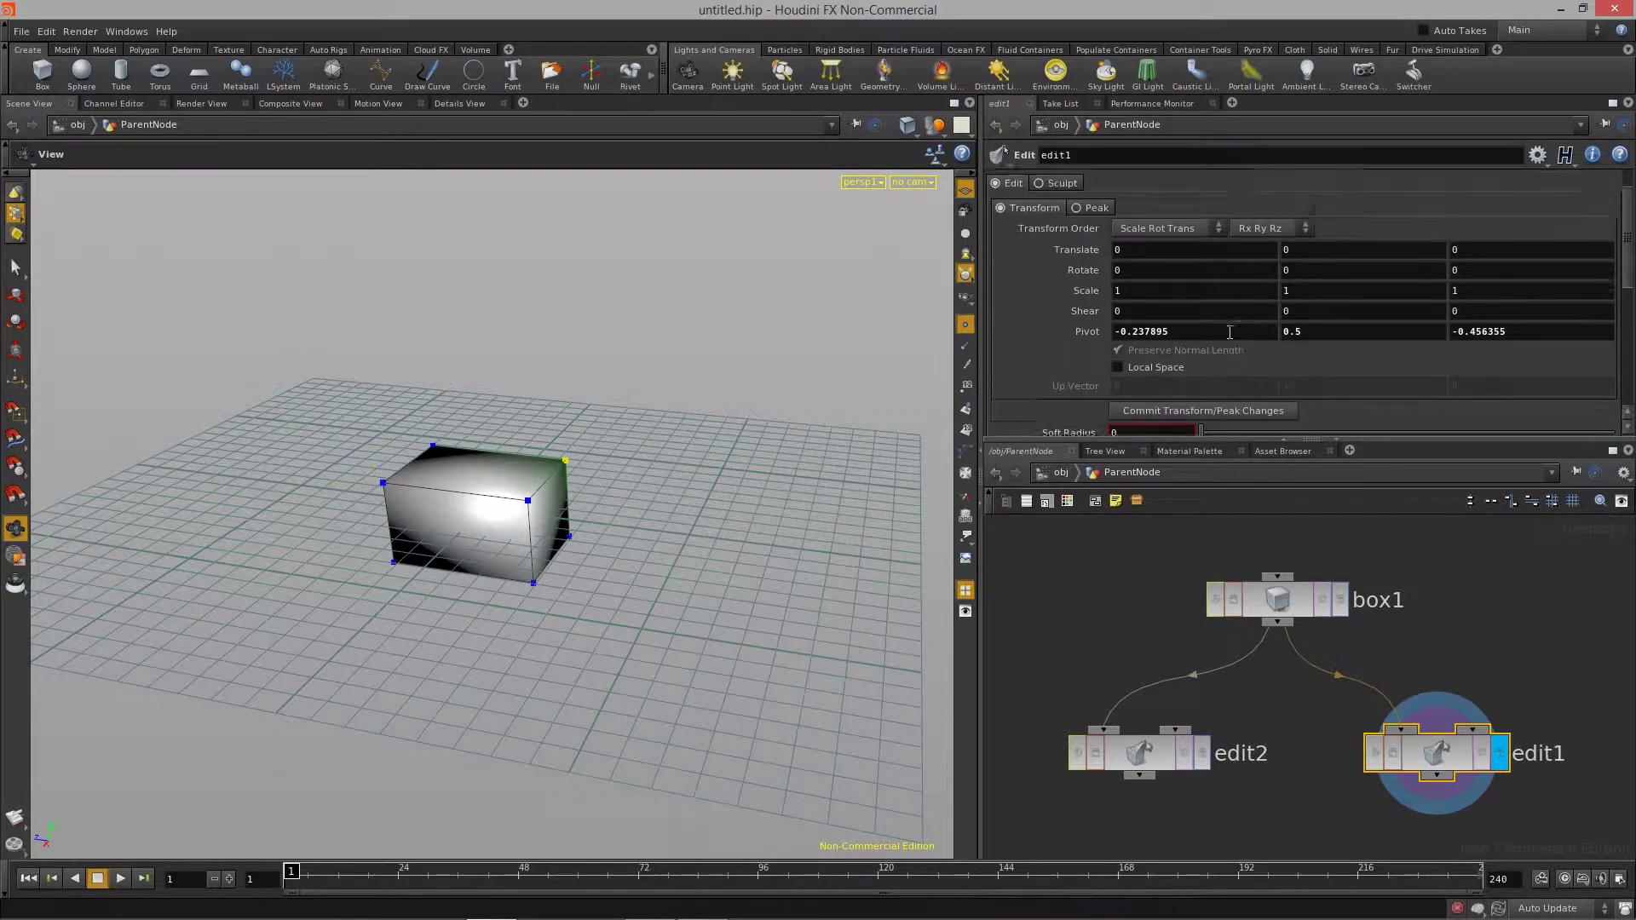
scroll(1240, 324, down, 5)
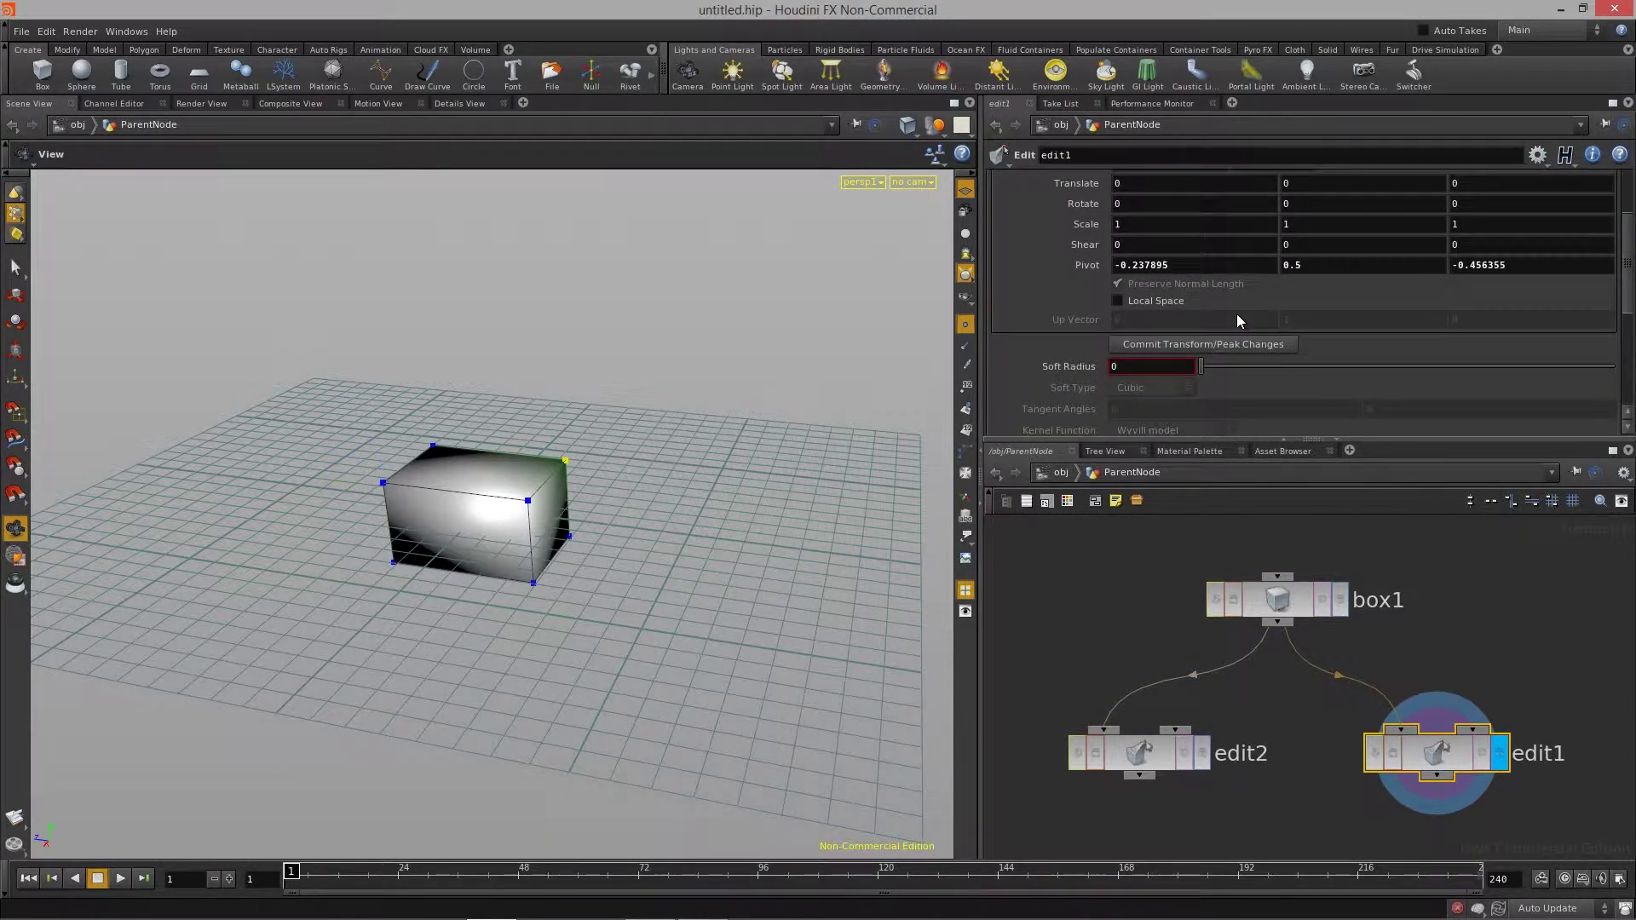
click(1151, 761)
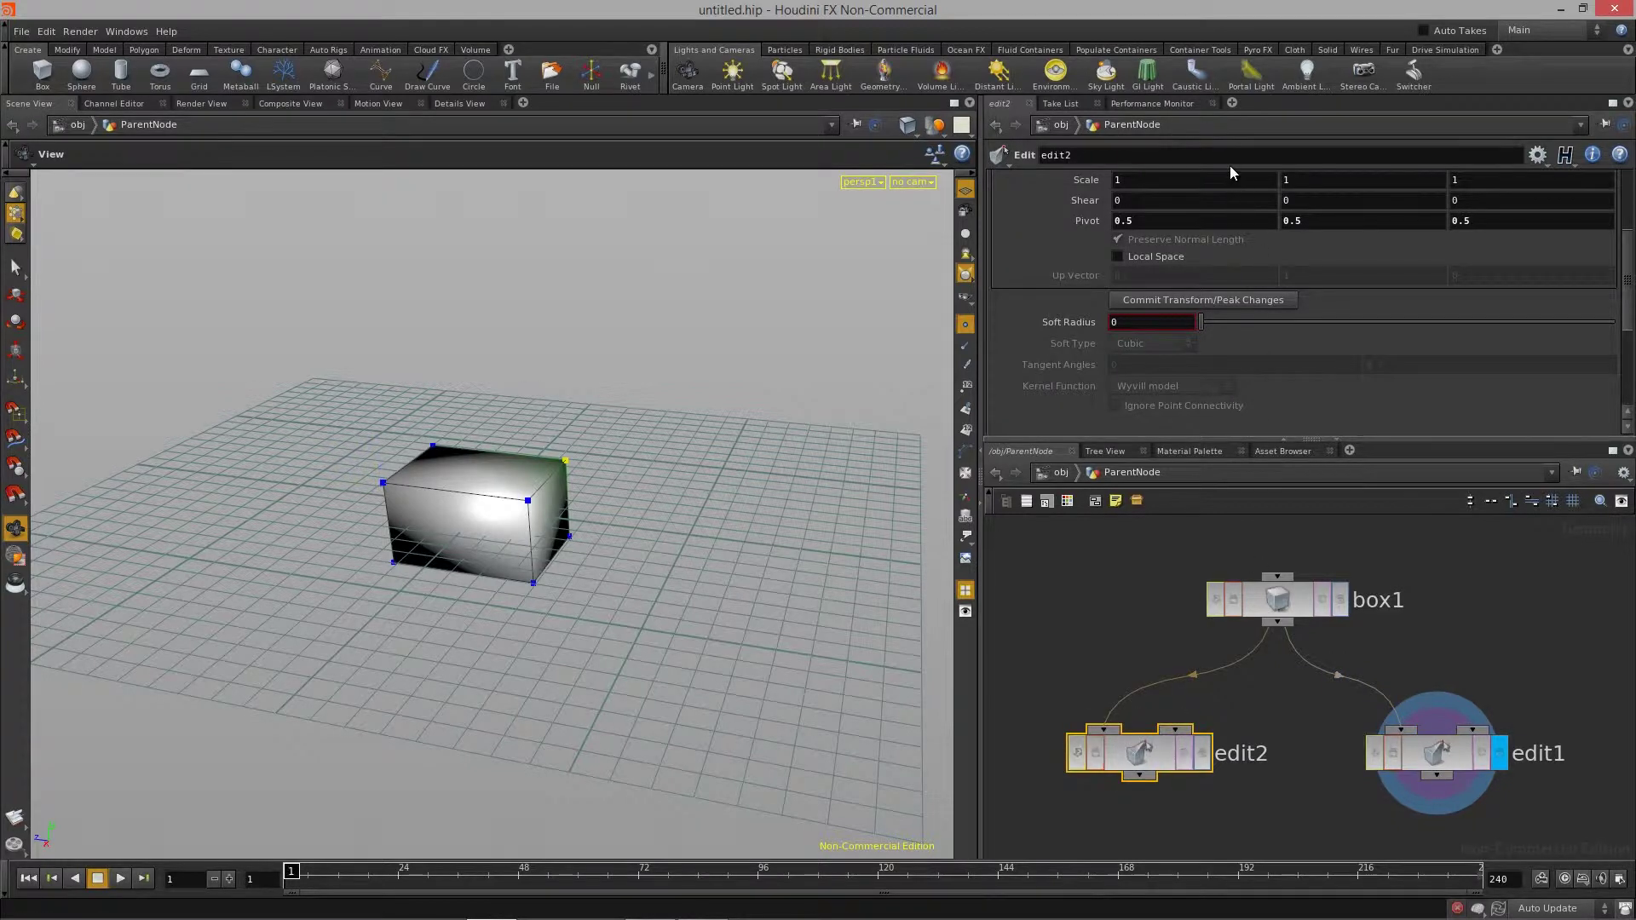
scroll(1291, 253, up, 5)
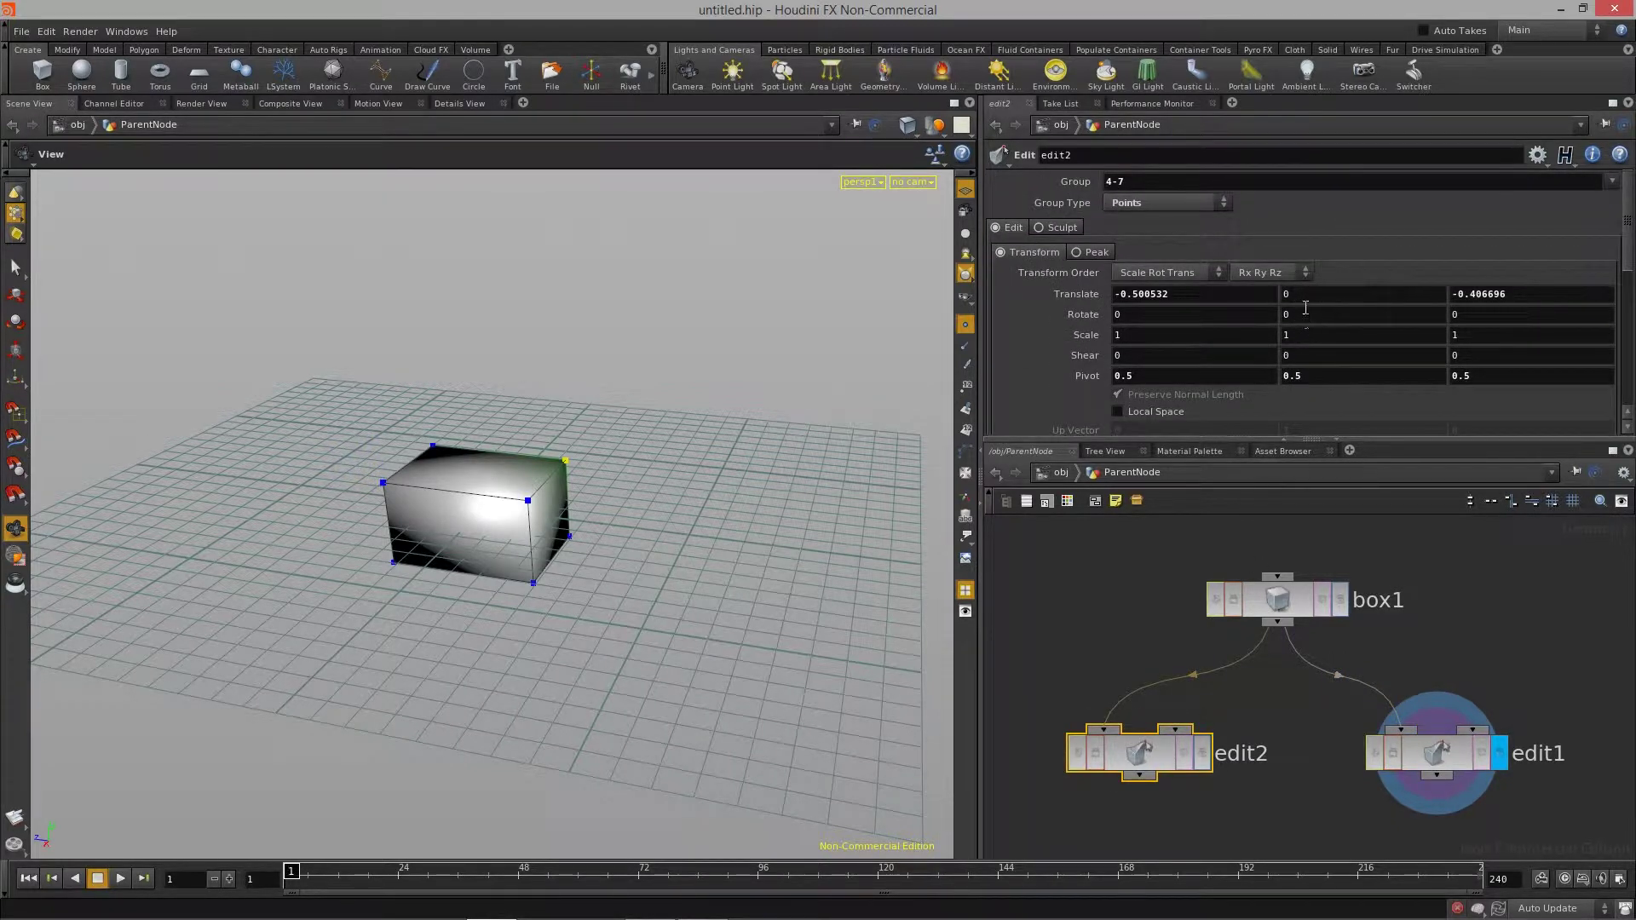
scroll(1278, 307, down, 5)
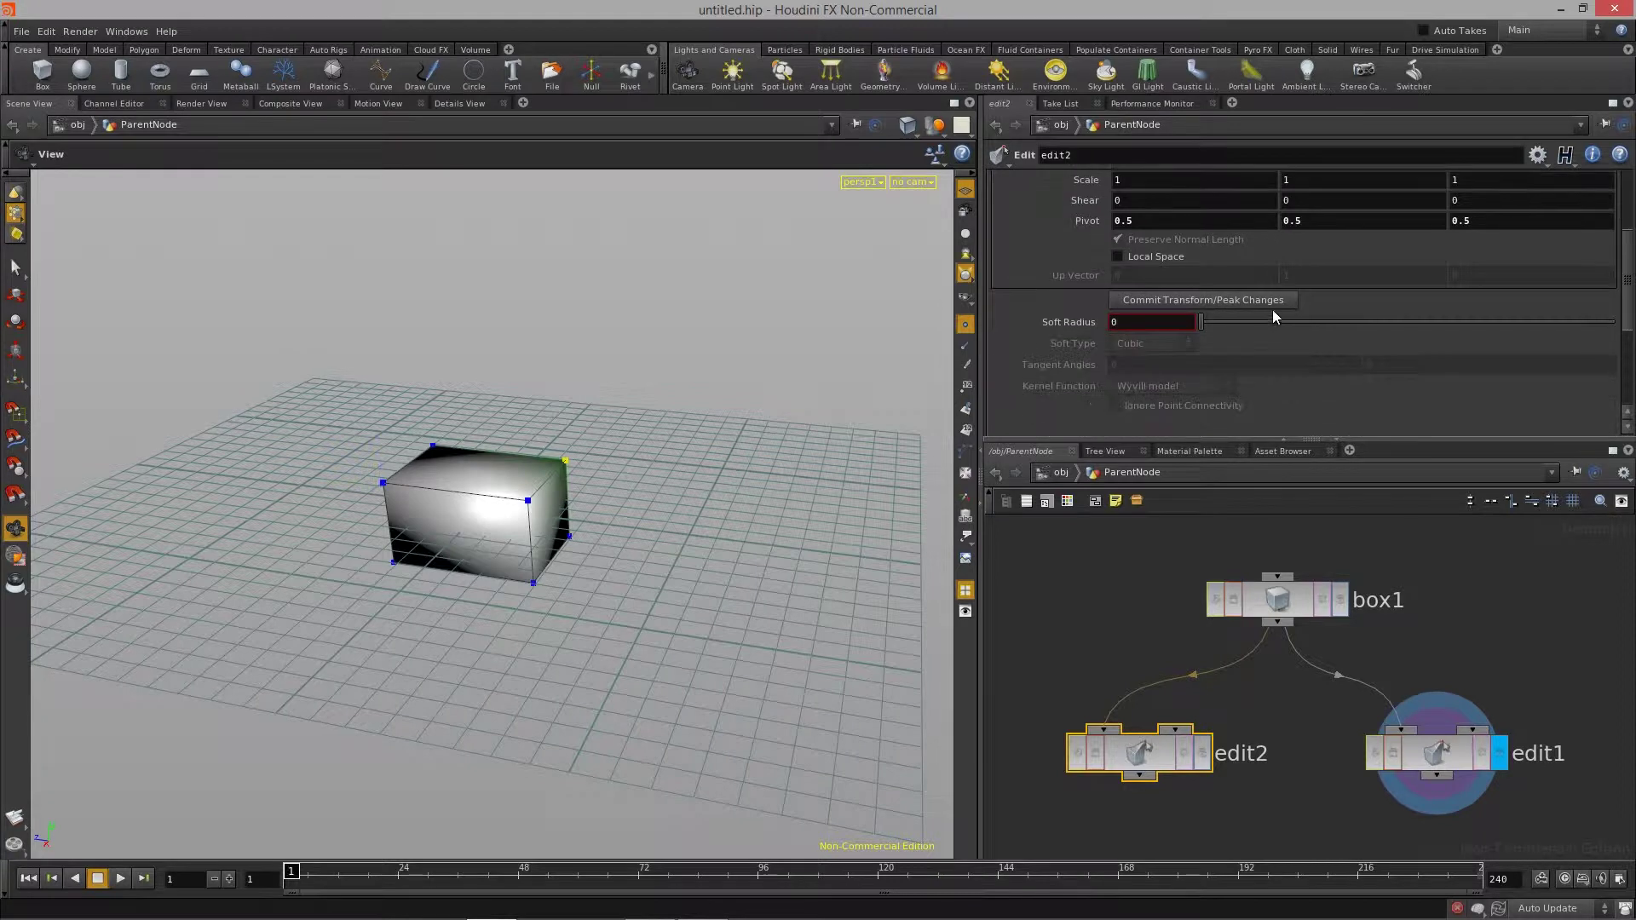
scroll(1268, 318, up, 5)
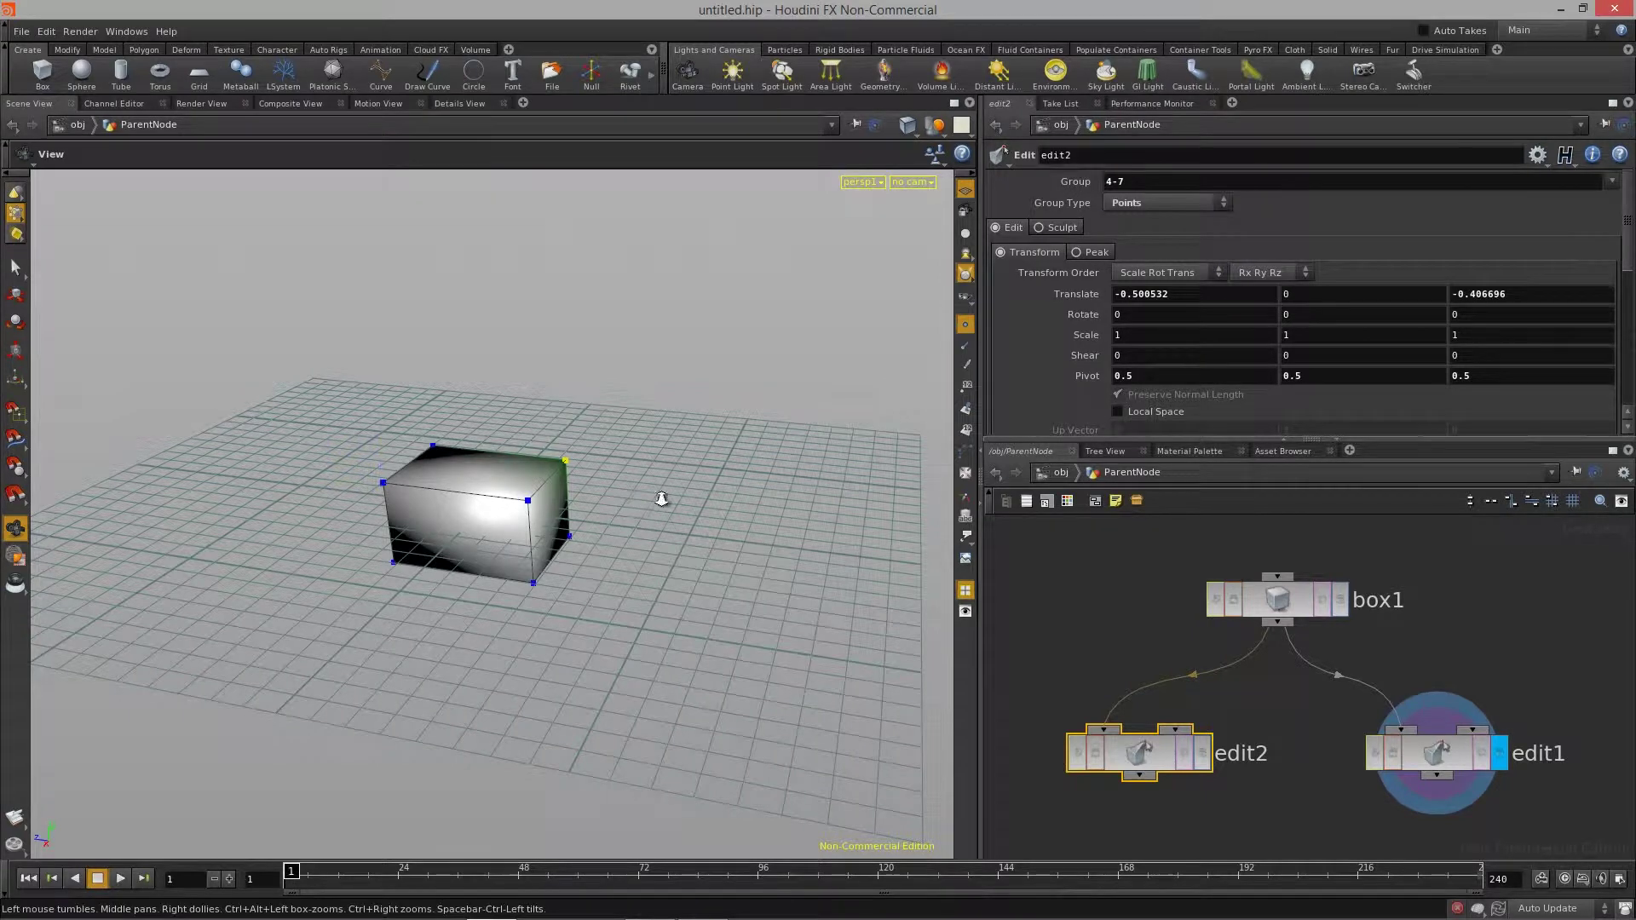
drag(661, 500, 626, 578)
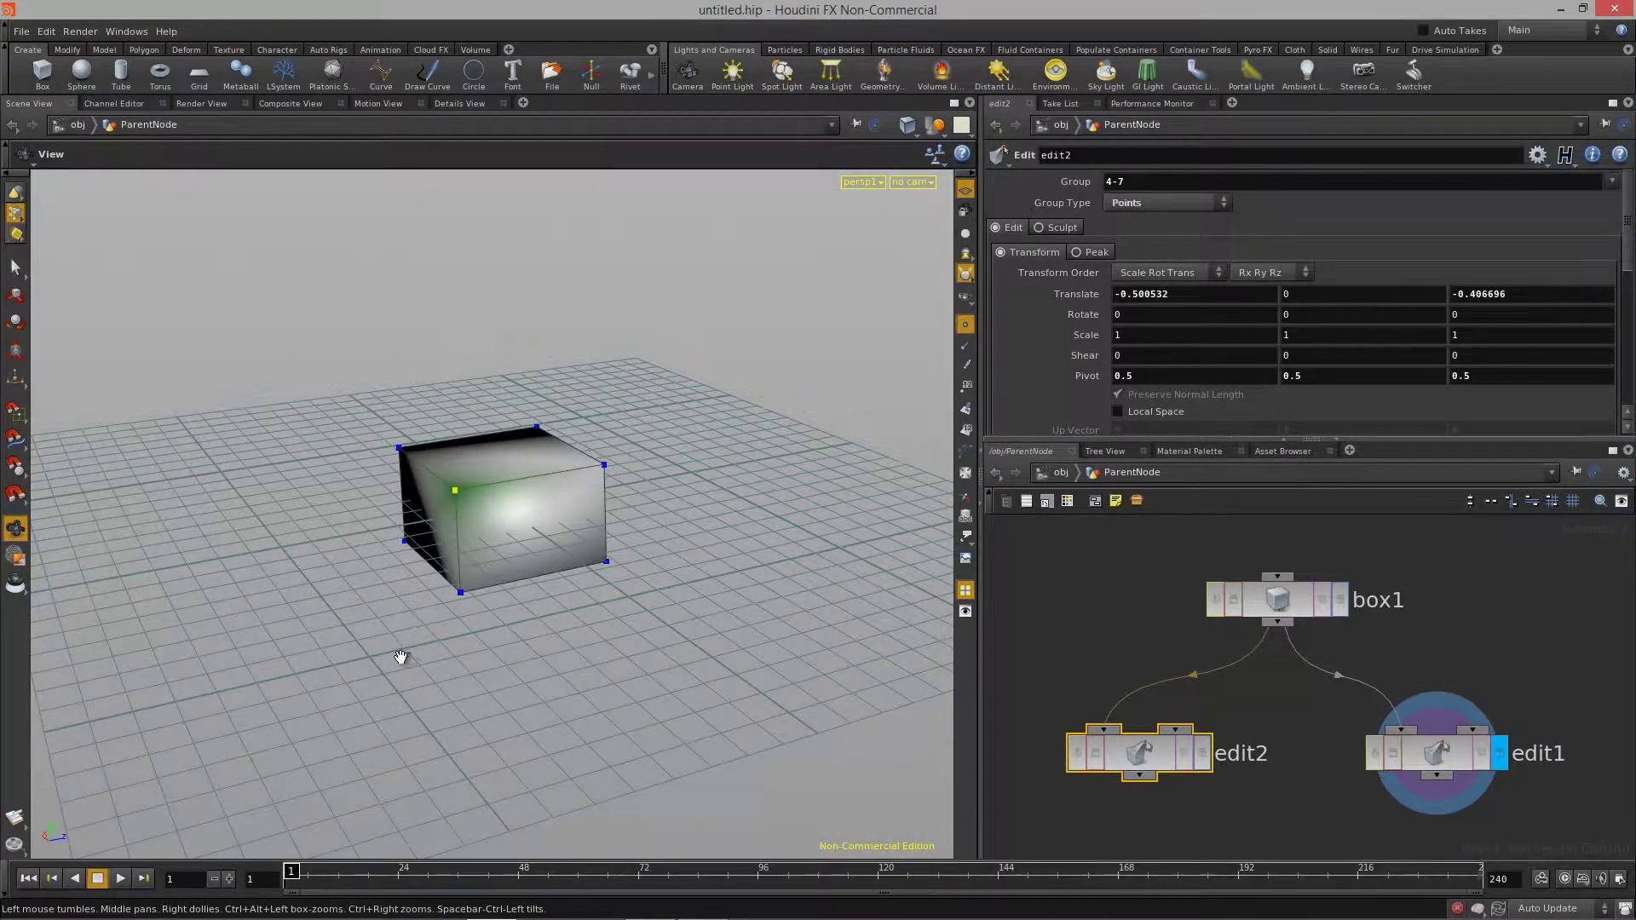
drag(396, 654, 536, 612)
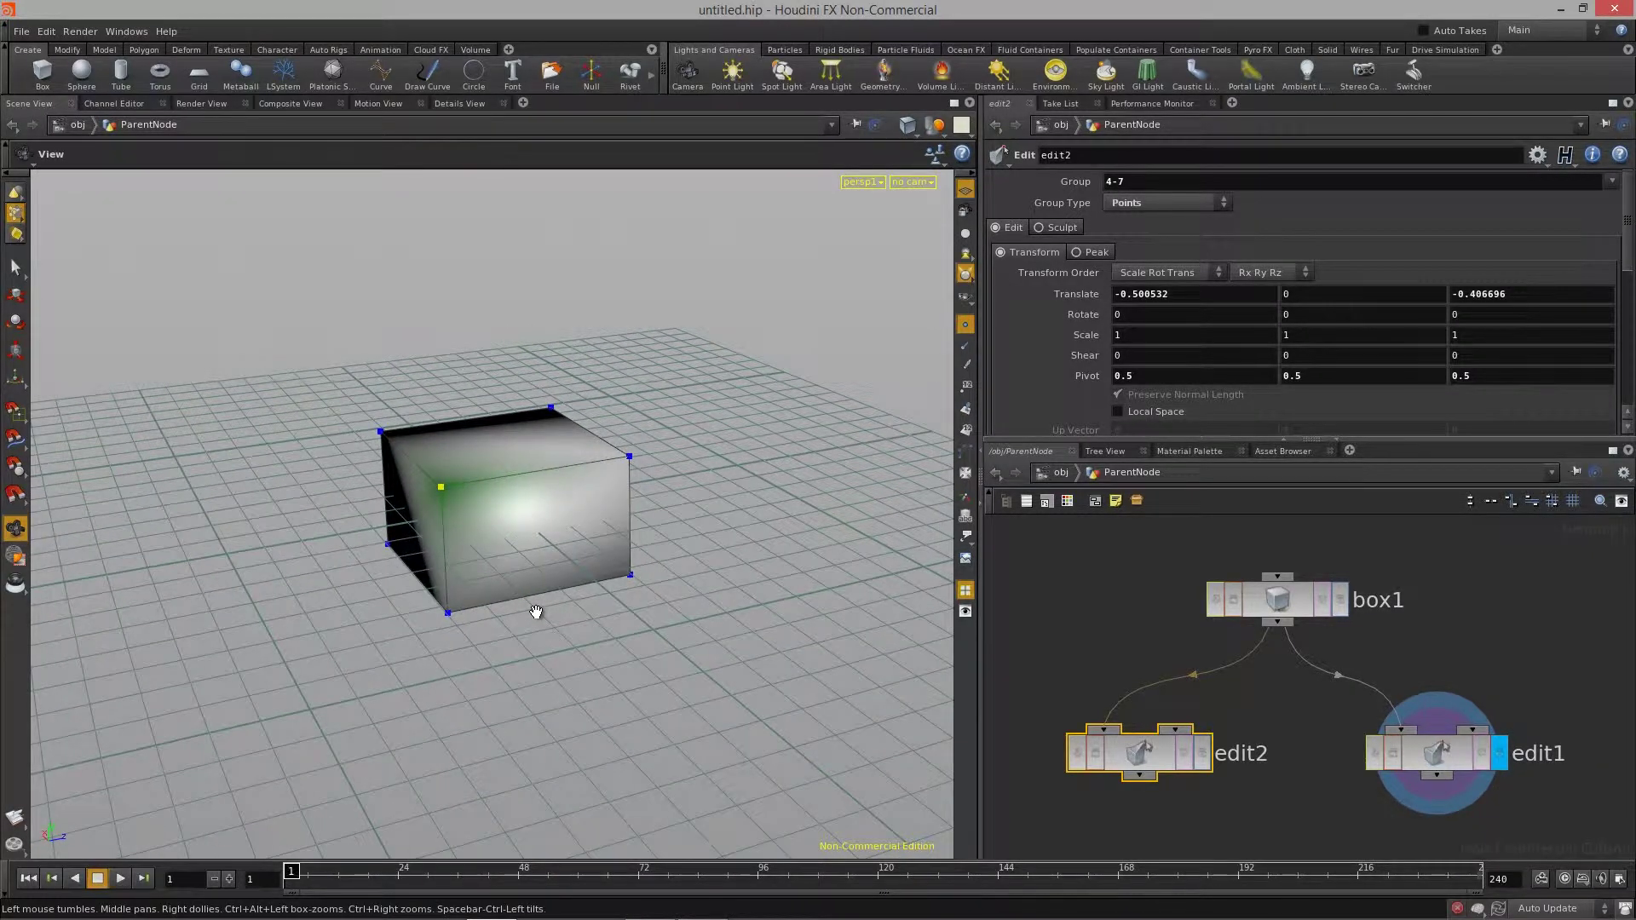